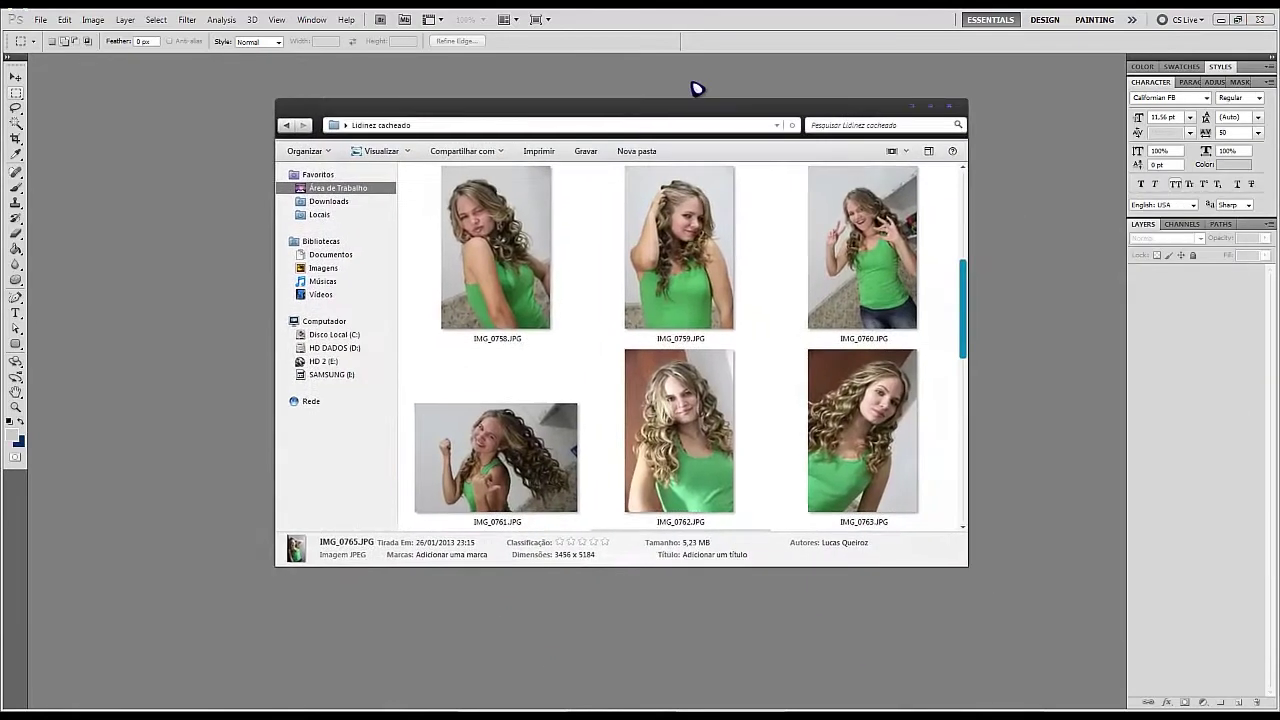
Browse the curly-hair photos in Explorer and drag IMG_0766.JPG into Photoshop.
drag(694, 86, 718, 2)
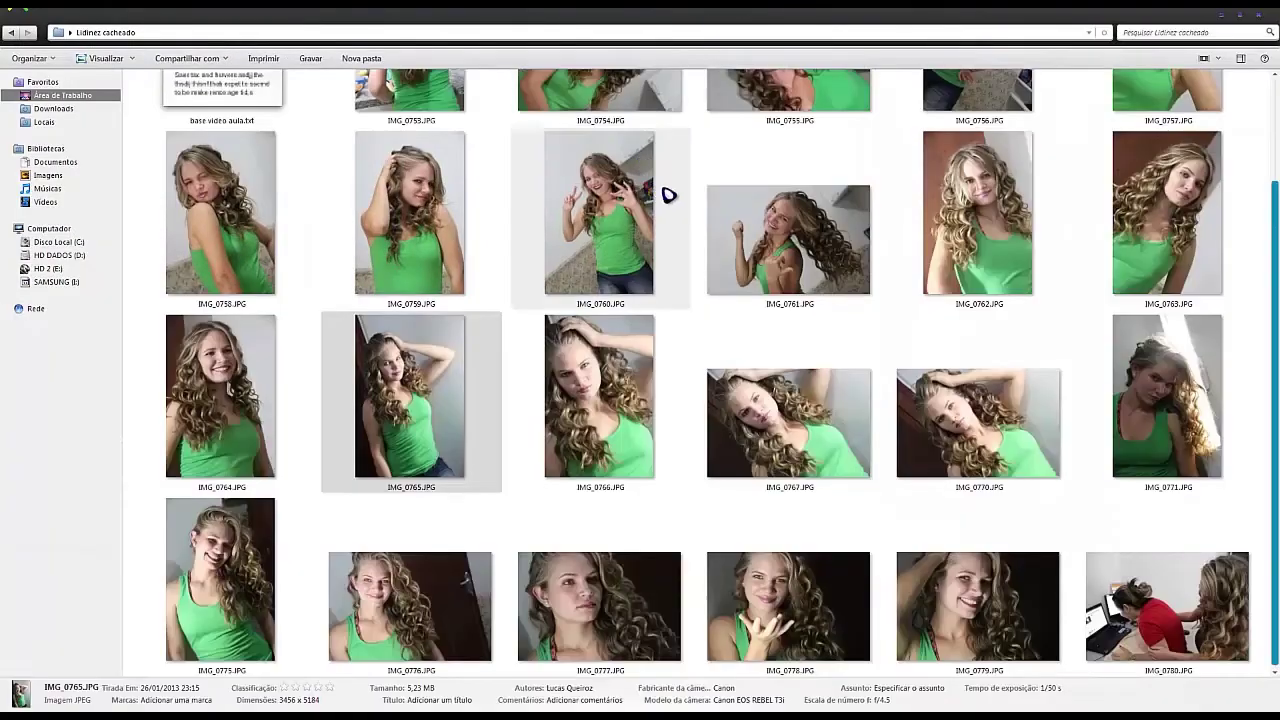
click(975, 215)
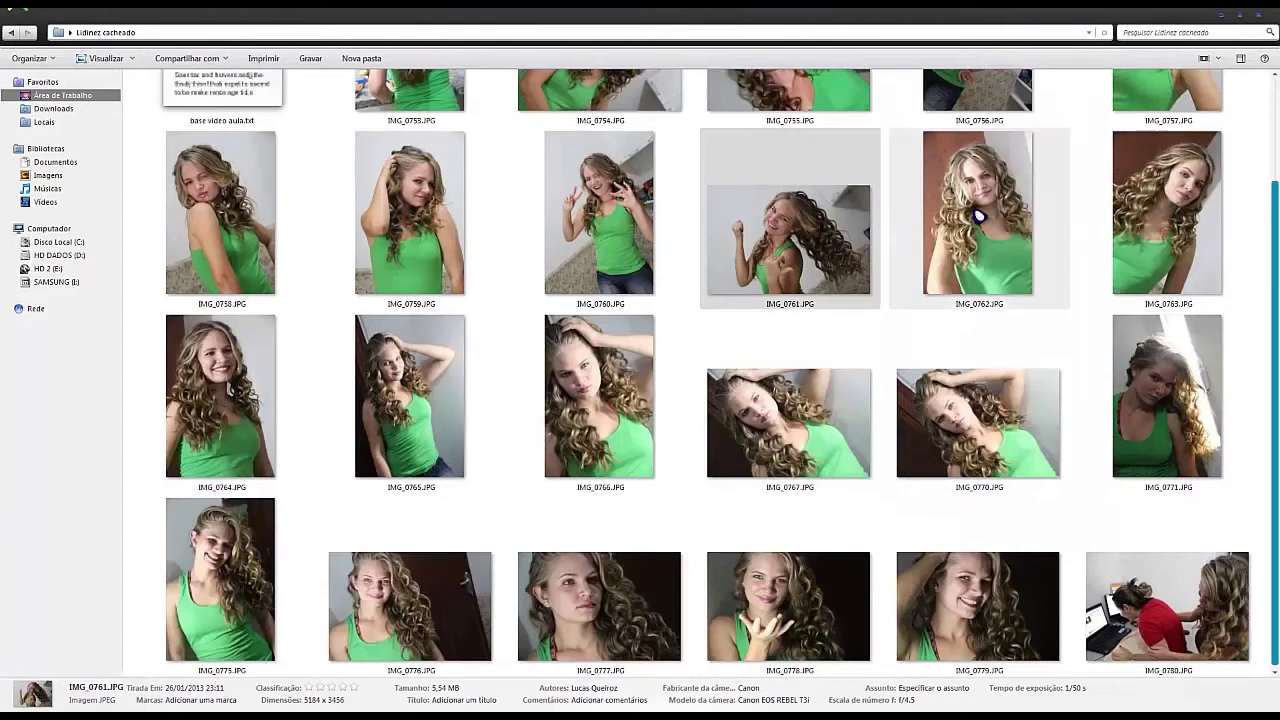
click(625, 370)
click(225, 400)
click(389, 405)
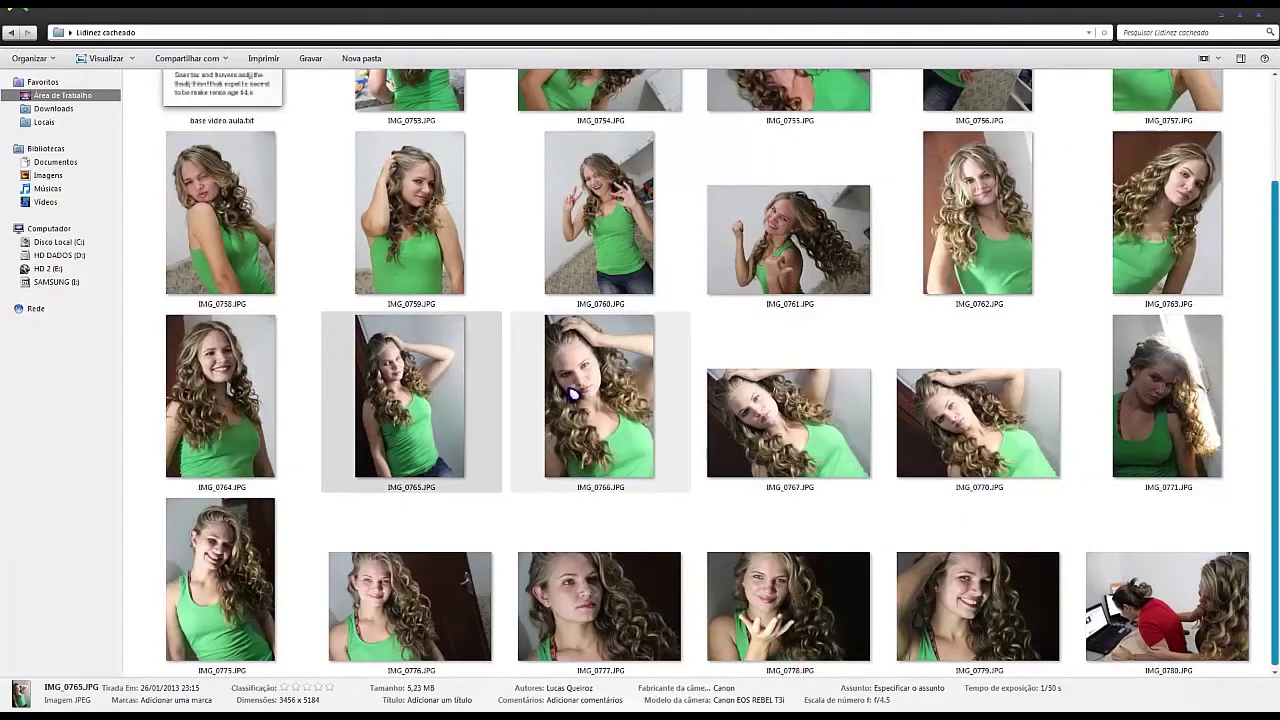
click(760, 408)
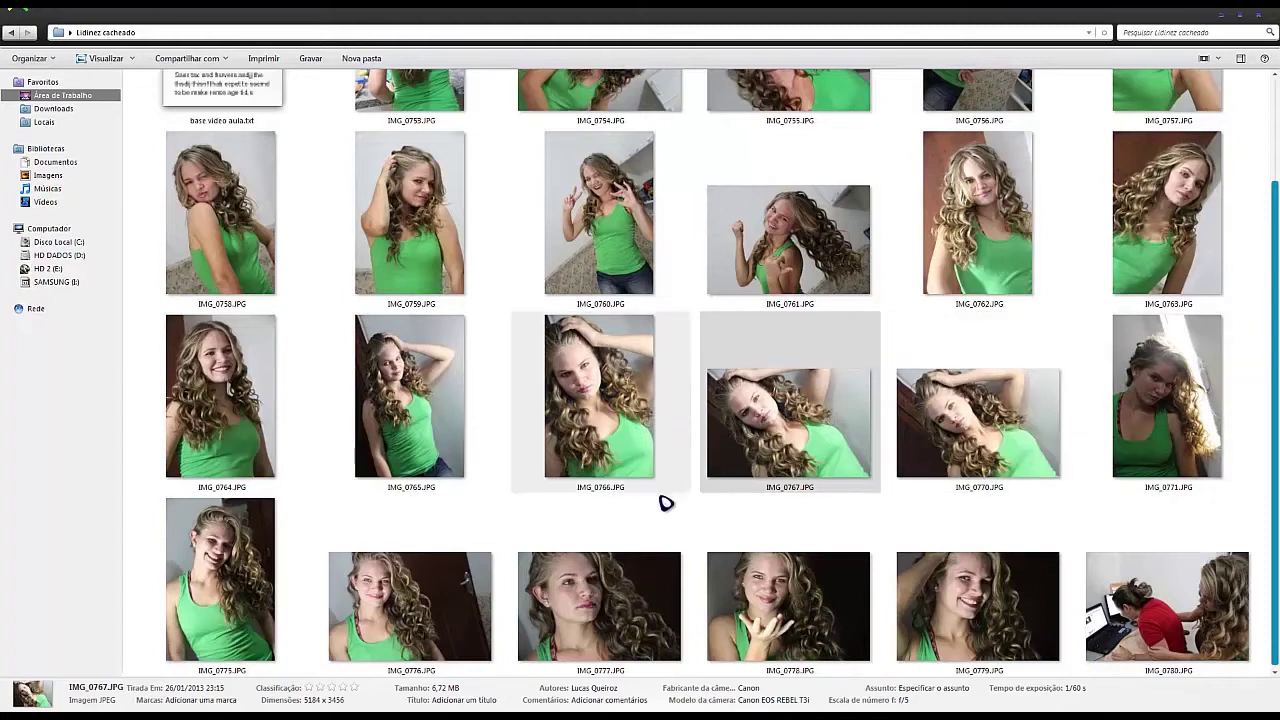
scroll(700, 430, up, 2)
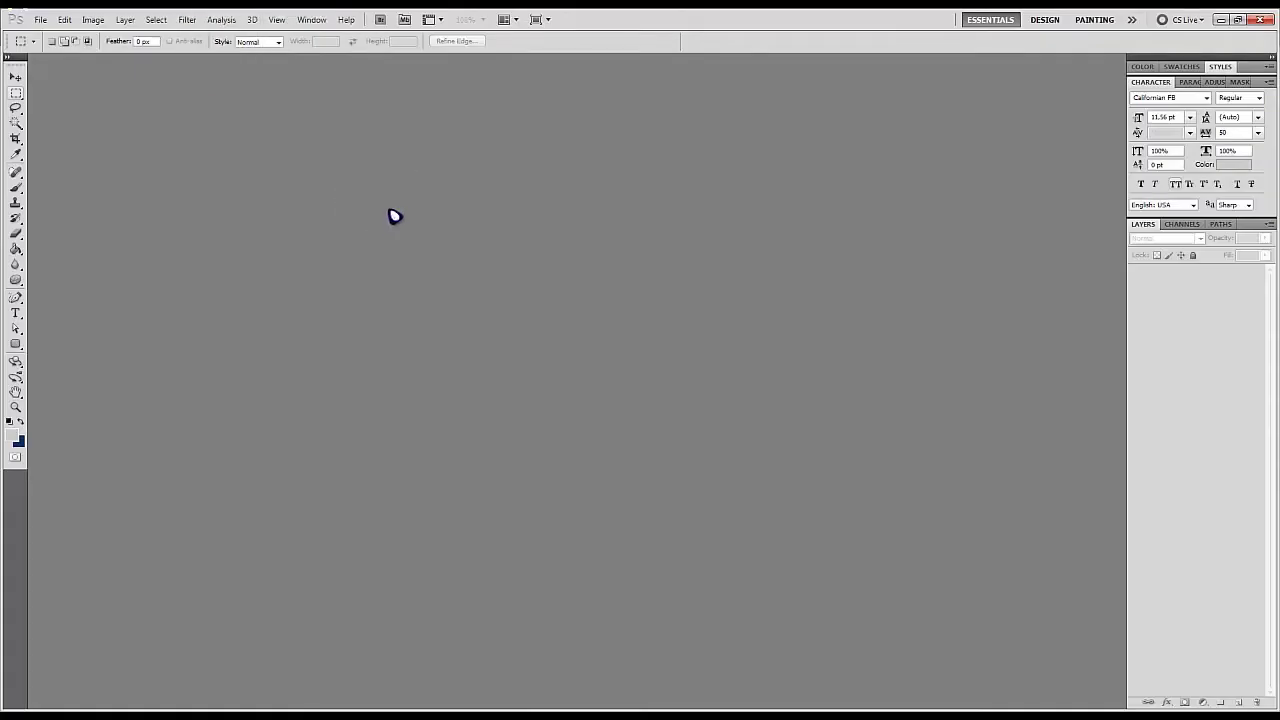
drag(419, 168, 414, 166)
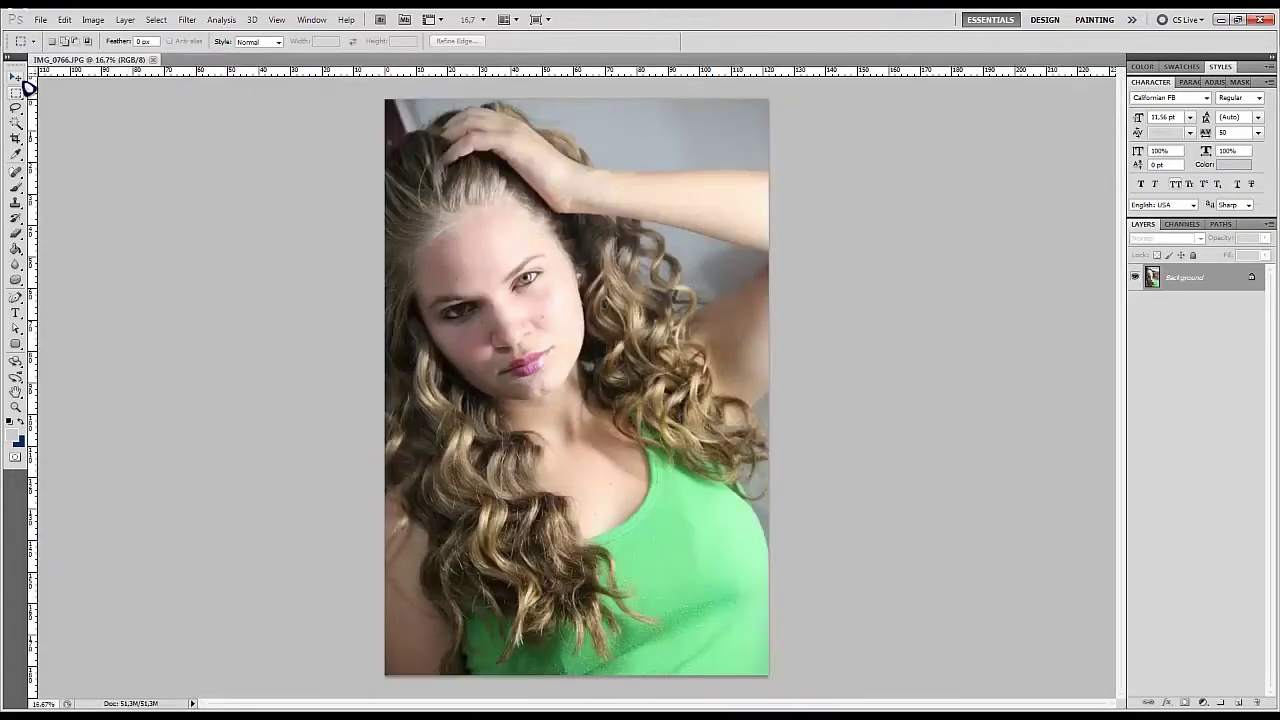
Switch to the Move tool with V.
key(v)
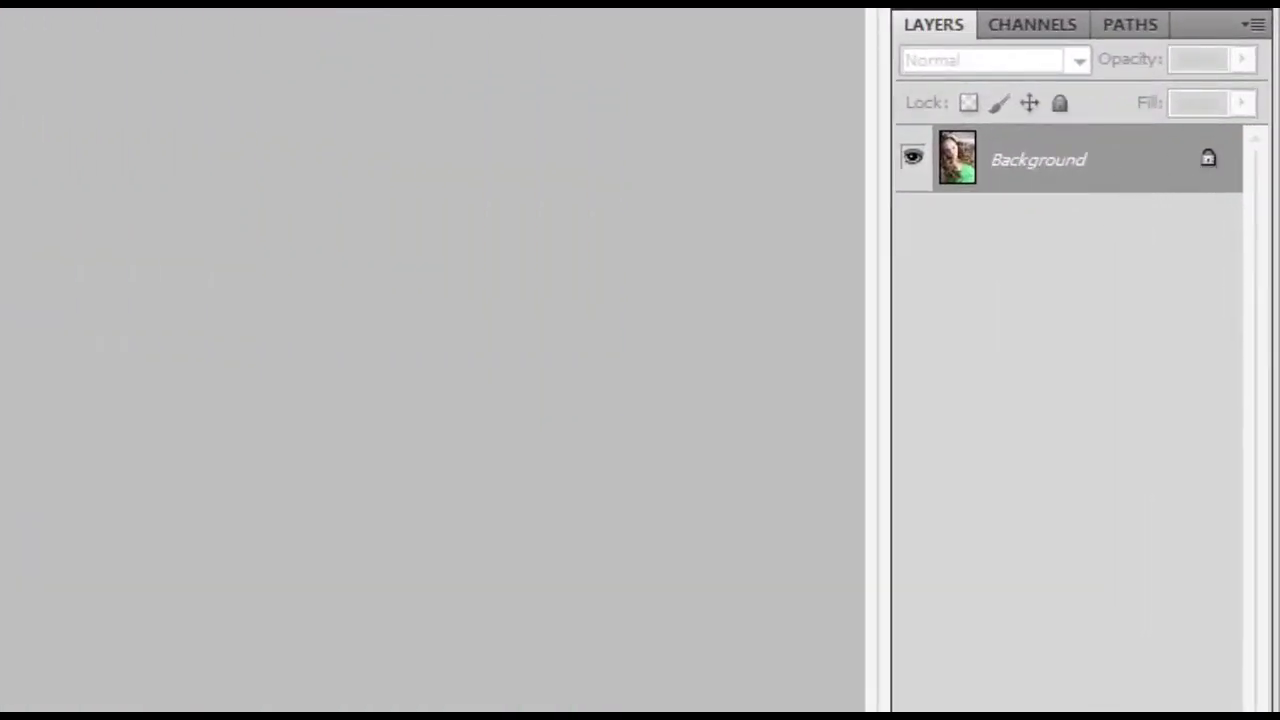
Rename the Background layer to 'fundo' and duplicate it as 'fundo copy'.
double_click(1180, 168)
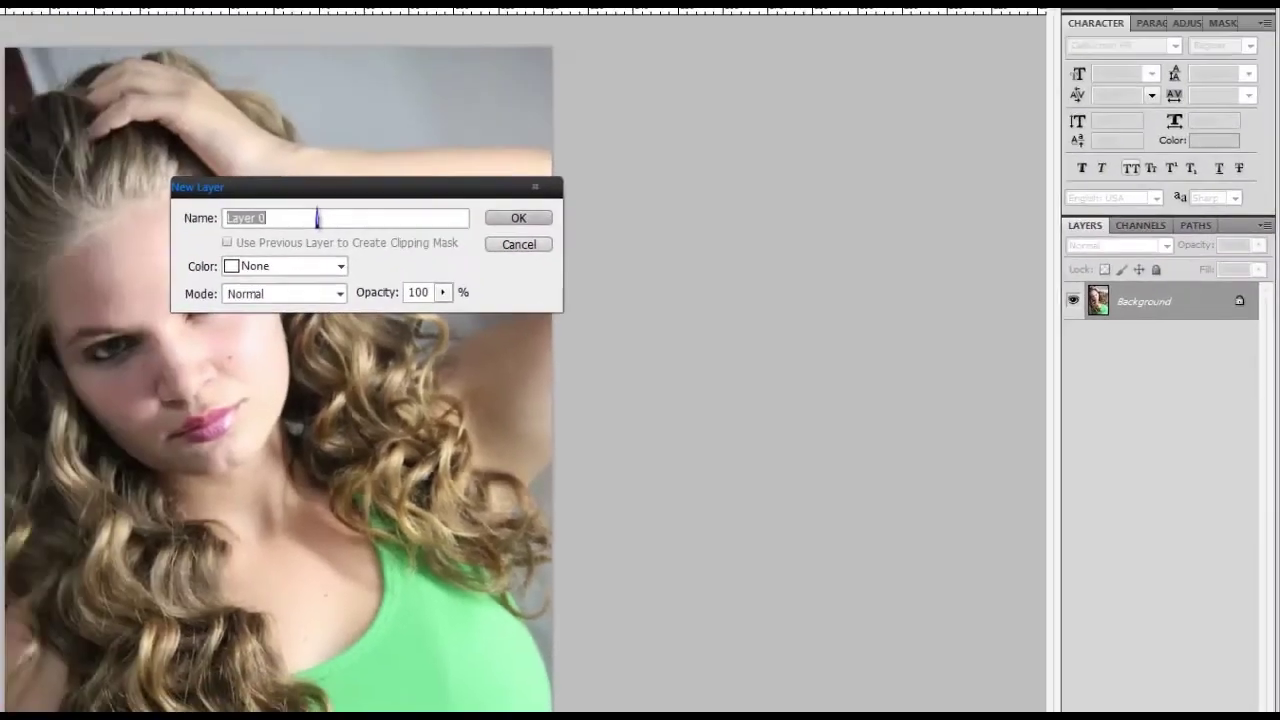
text(fundo)
key(Return)
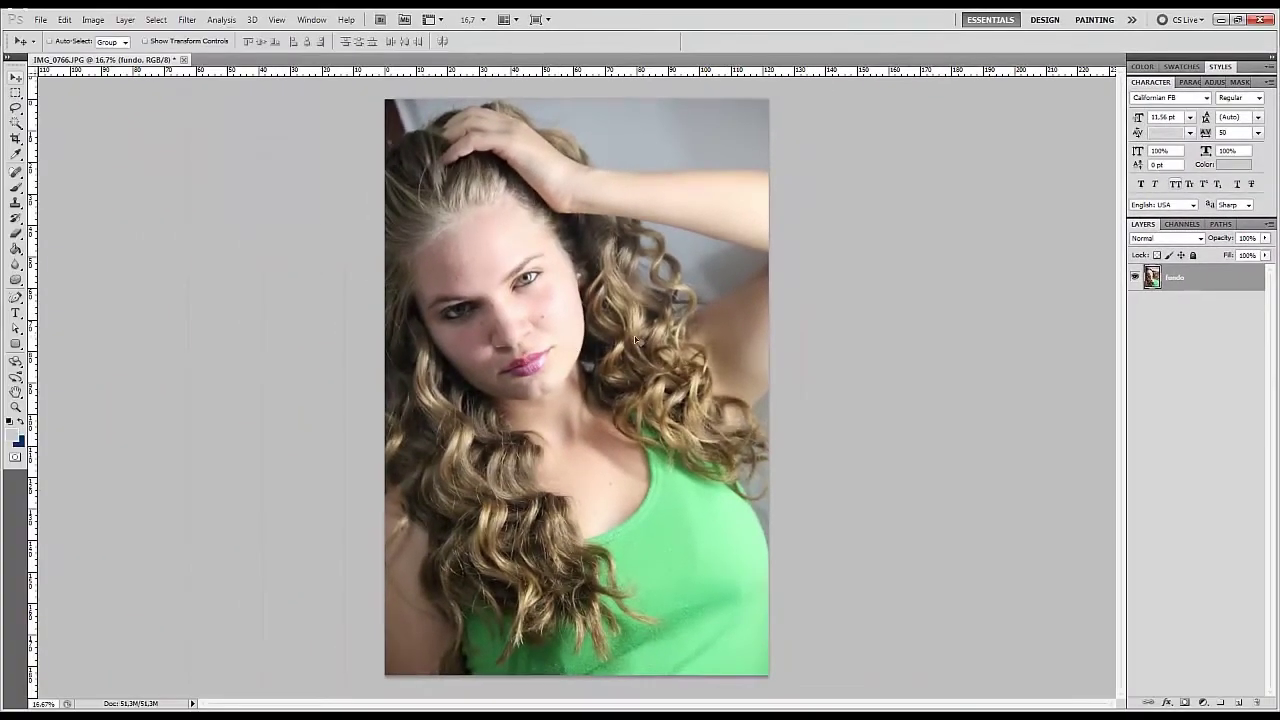
key(ctrl+j)
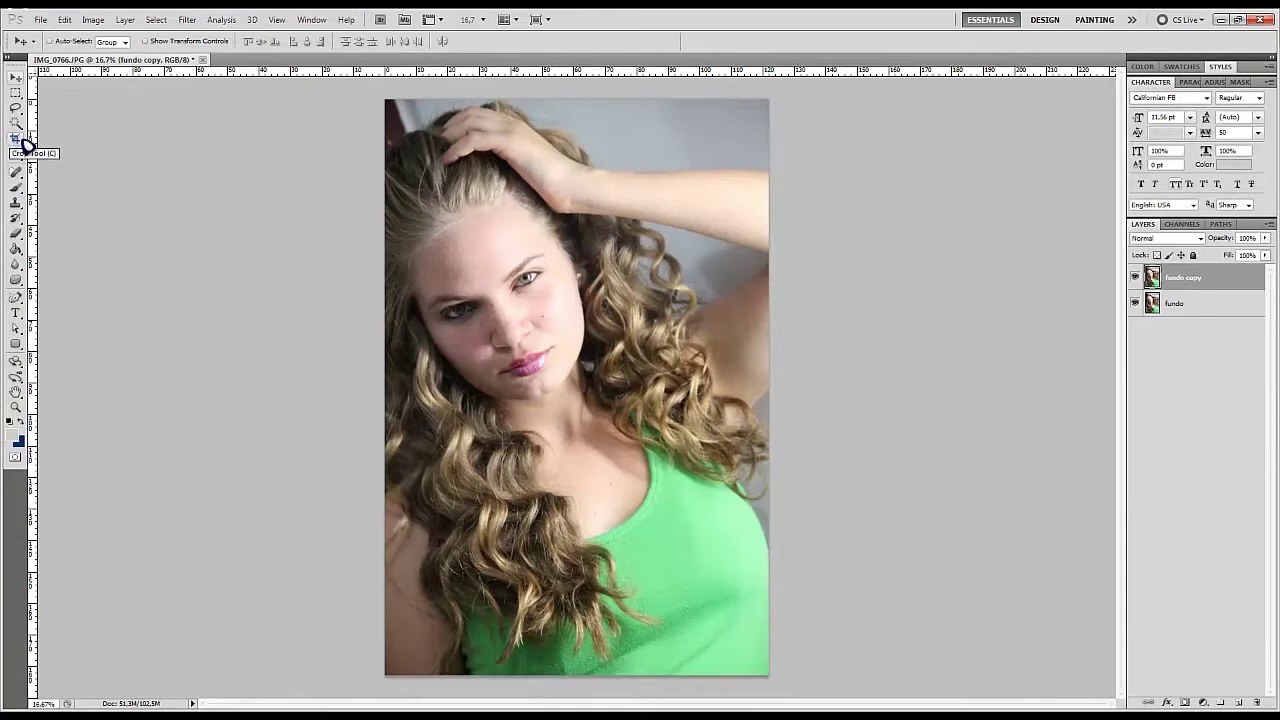
Crop the portrait, trimming a thin strip from the top and a band from the bottom.
click(18, 140)
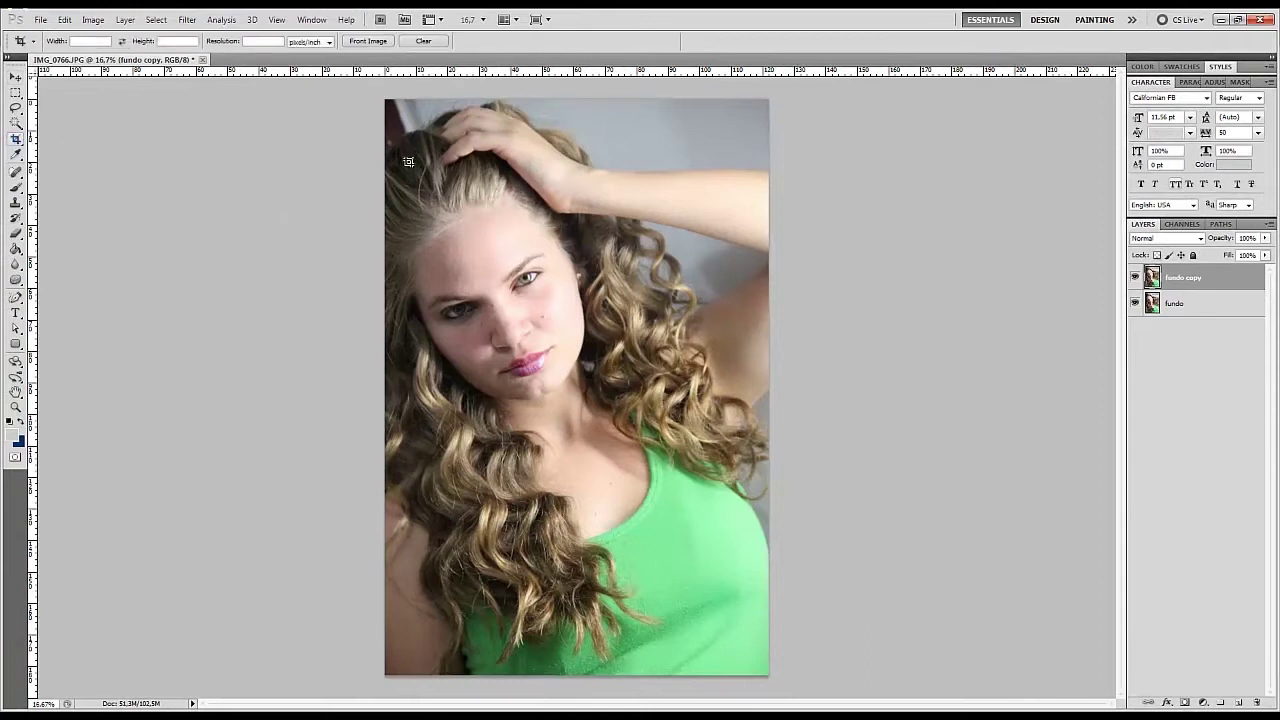
drag(378, 122, 820, 663)
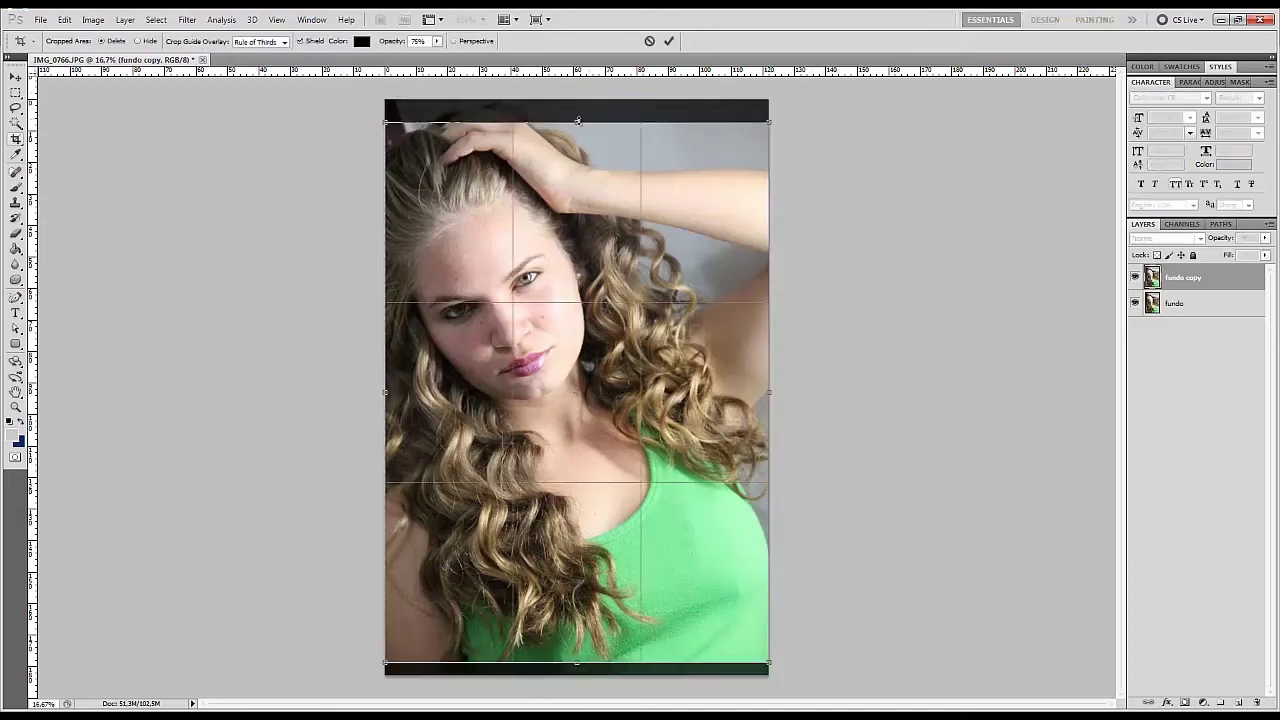
drag(577, 121, 575, 119)
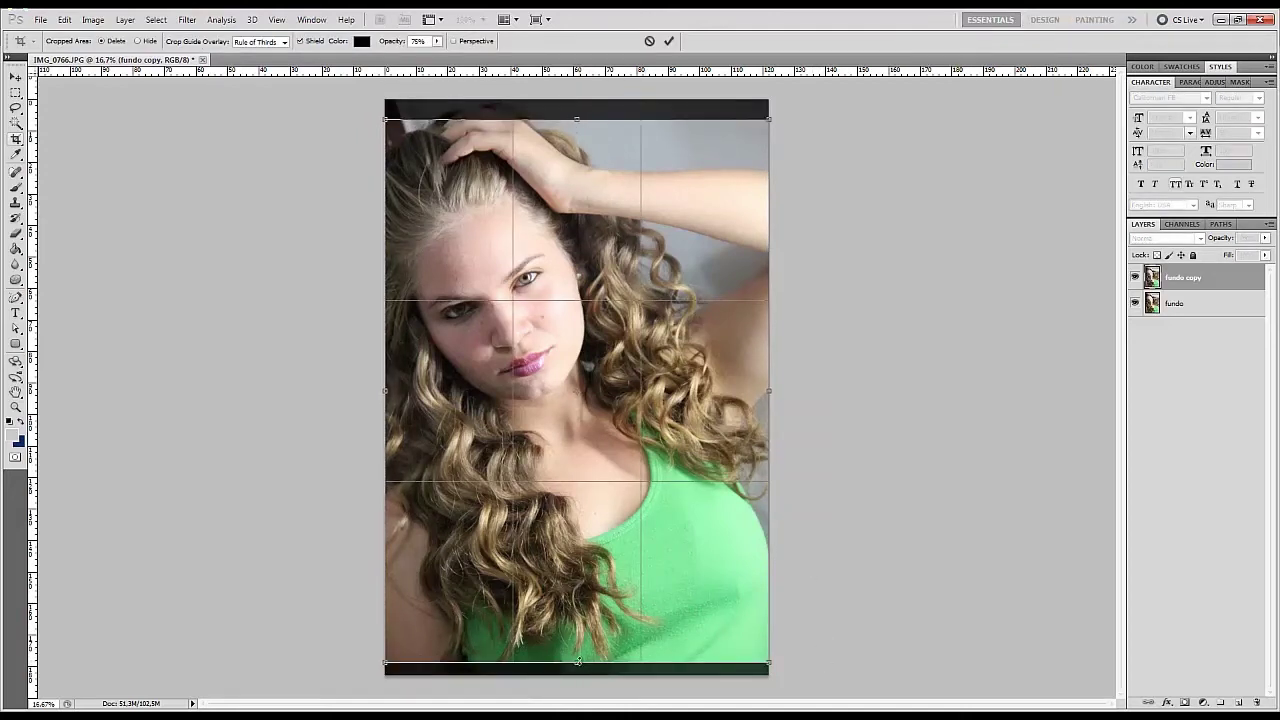
drag(578, 662, 576, 678)
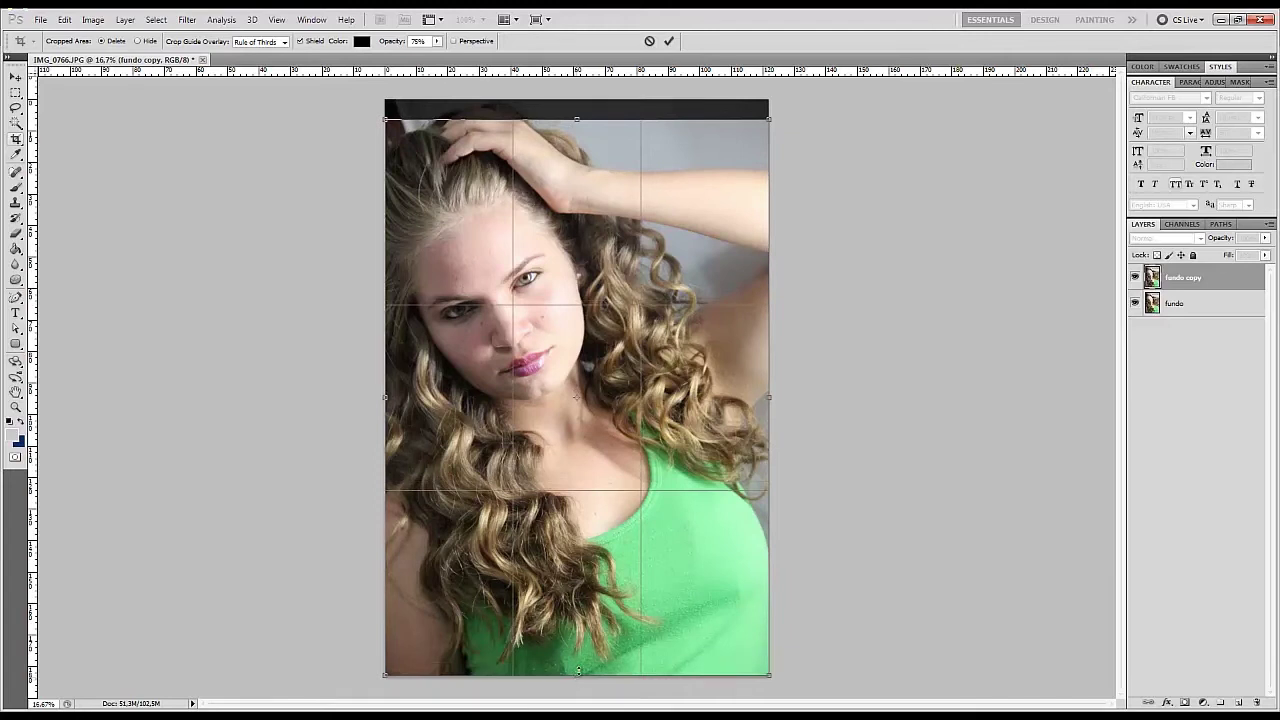
drag(578, 672, 591, 607)
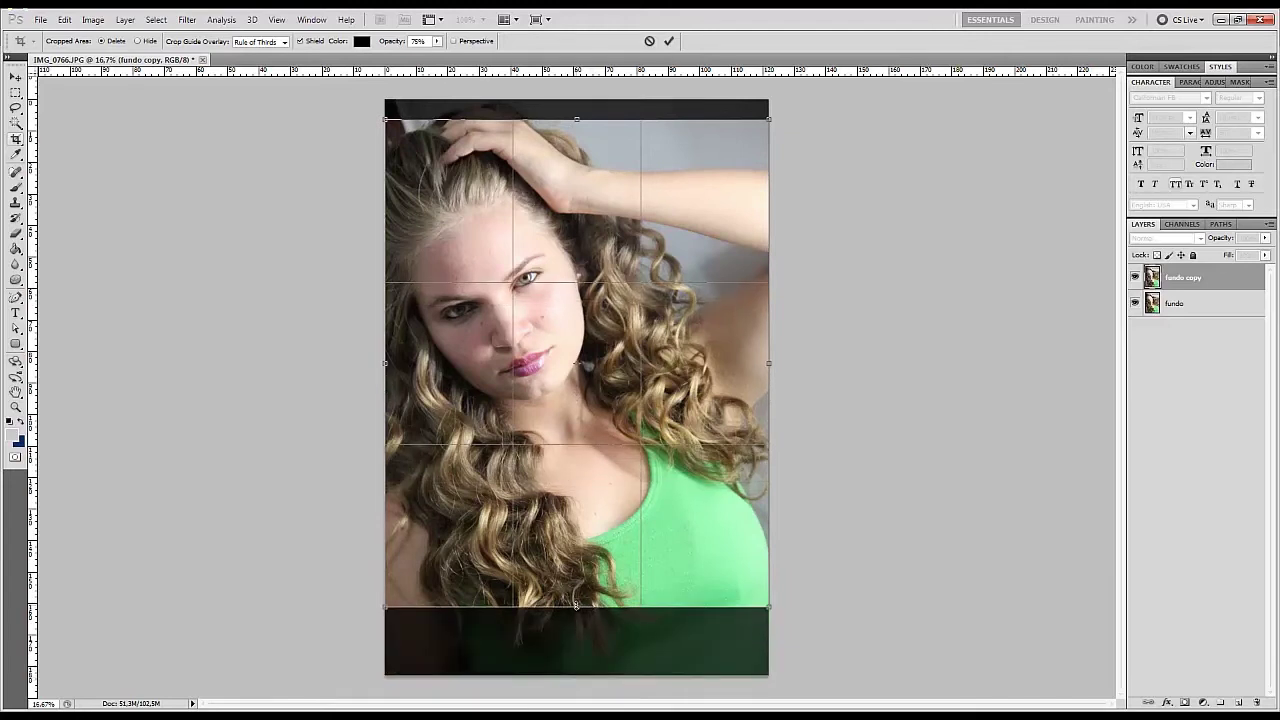
drag(576, 605, 578, 631)
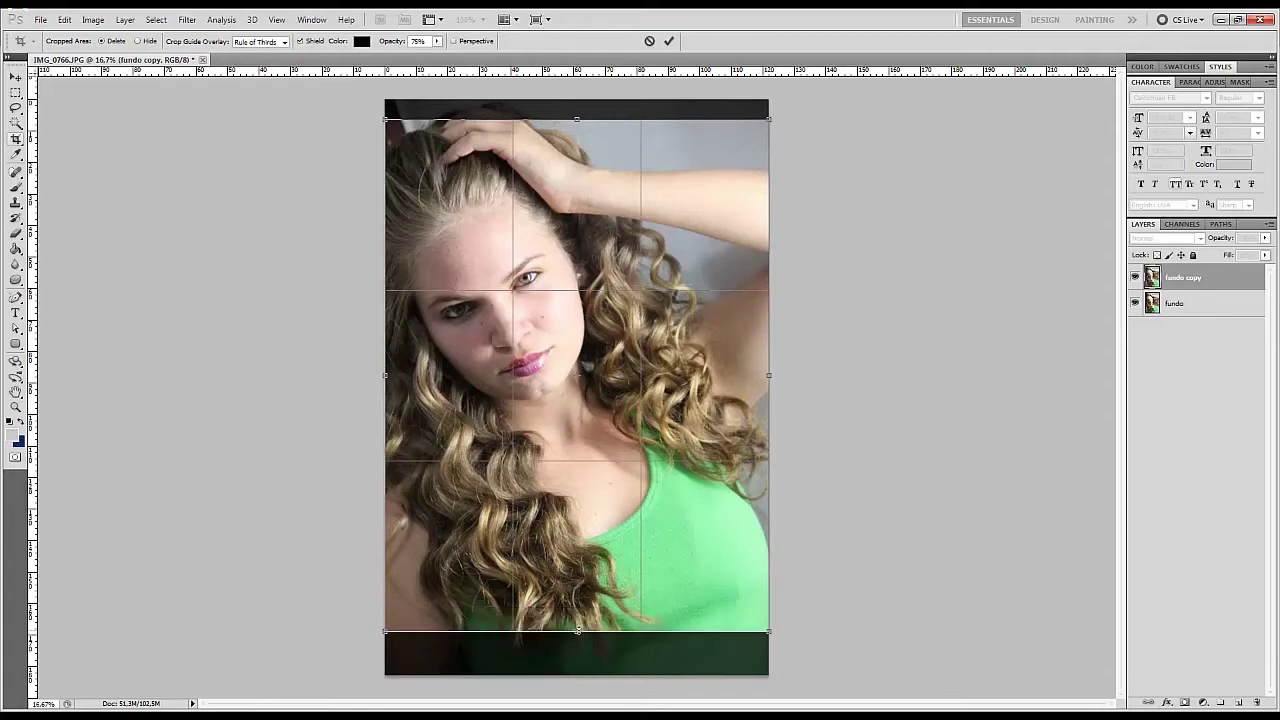
drag(577, 632, 578, 657)
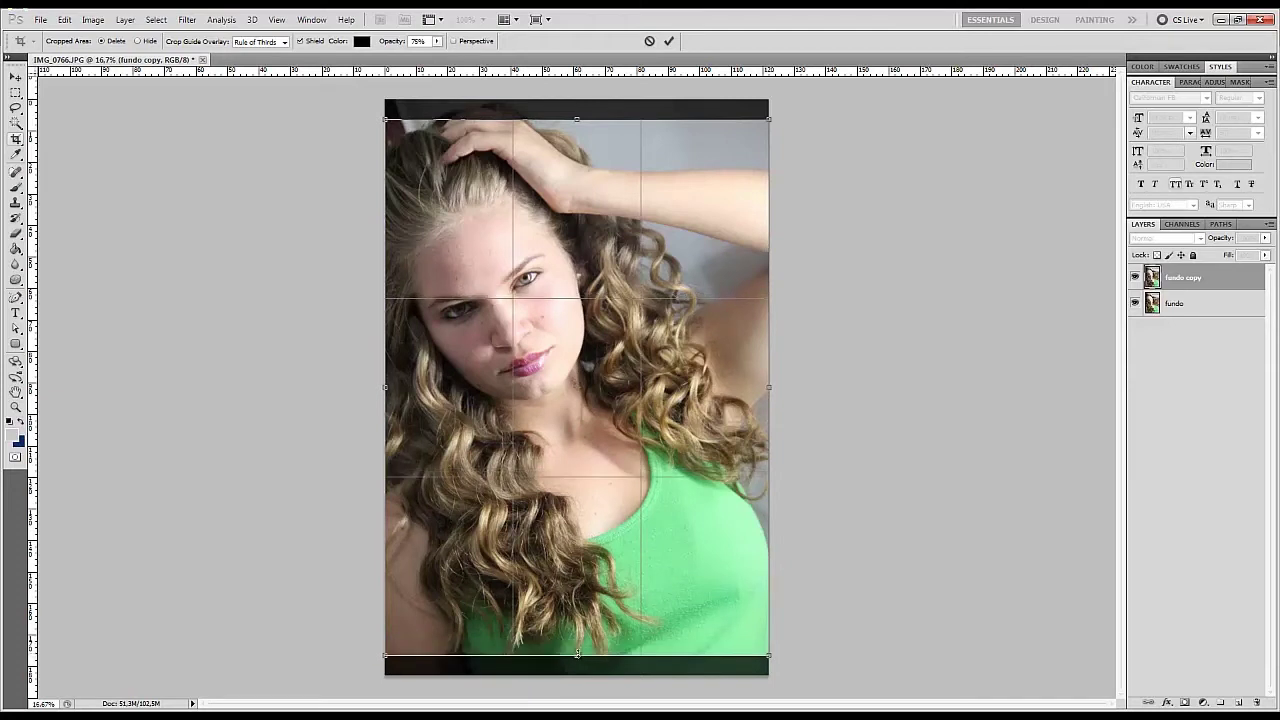
key(Return)
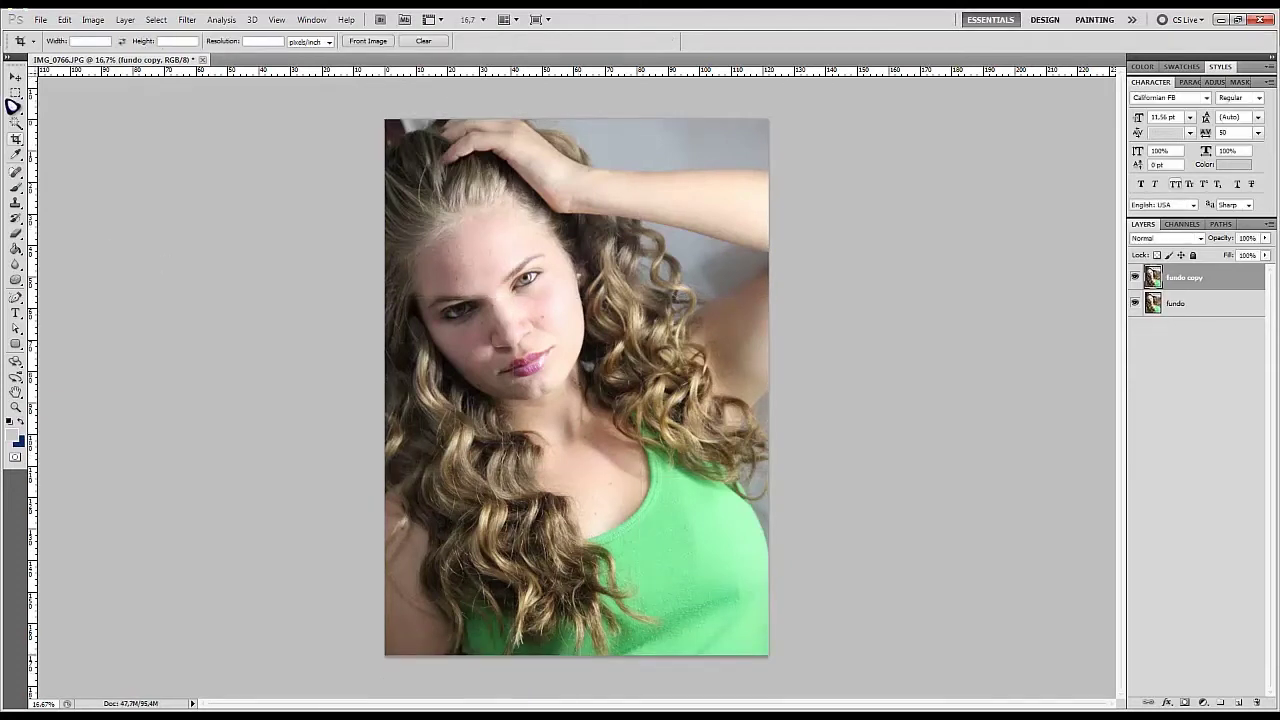
click(15, 78)
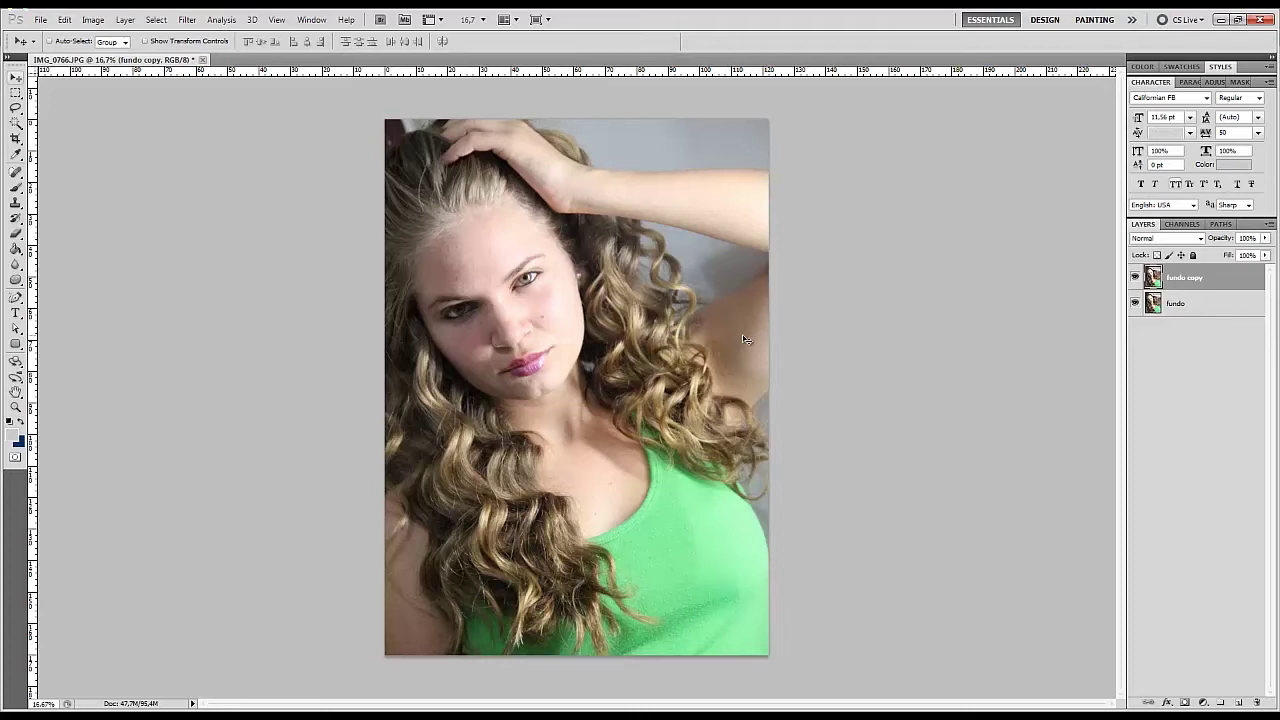
Test and cancel Color Balance, then apply auto colour (Ctrl+Shift+B) for a cooler tone.
key(ctrl+b)
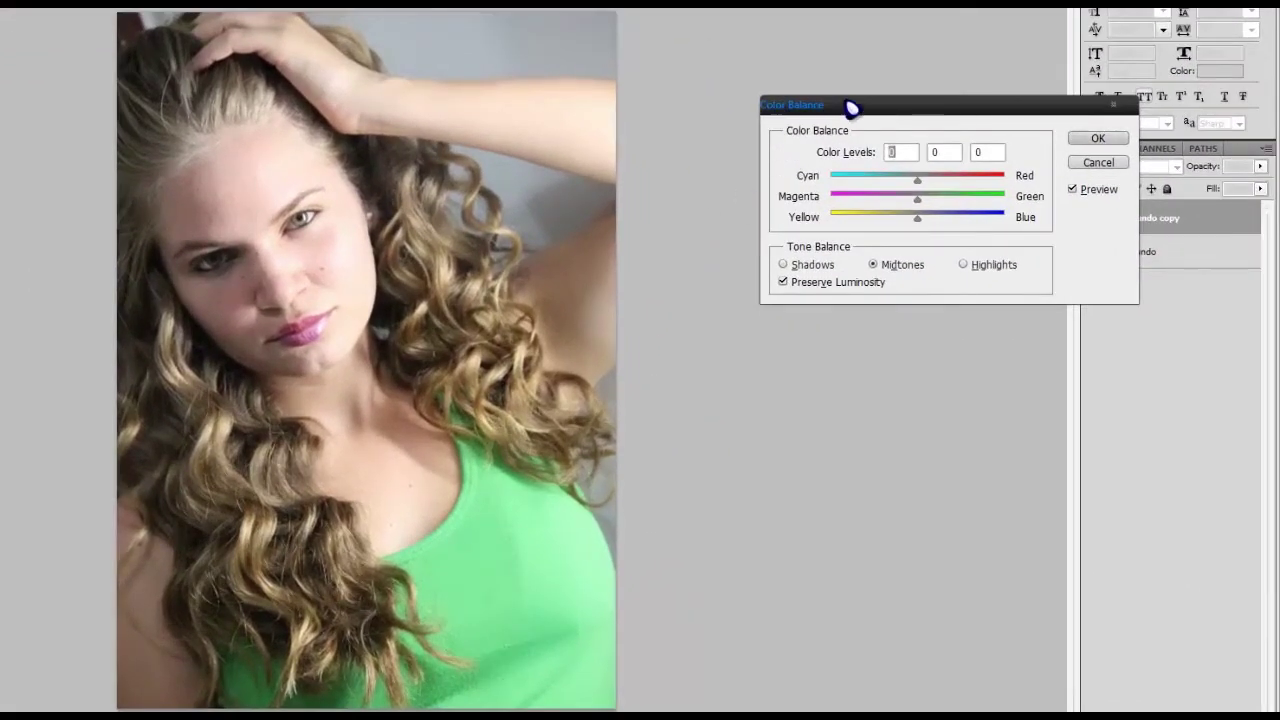
drag(851, 106, 746, 29)
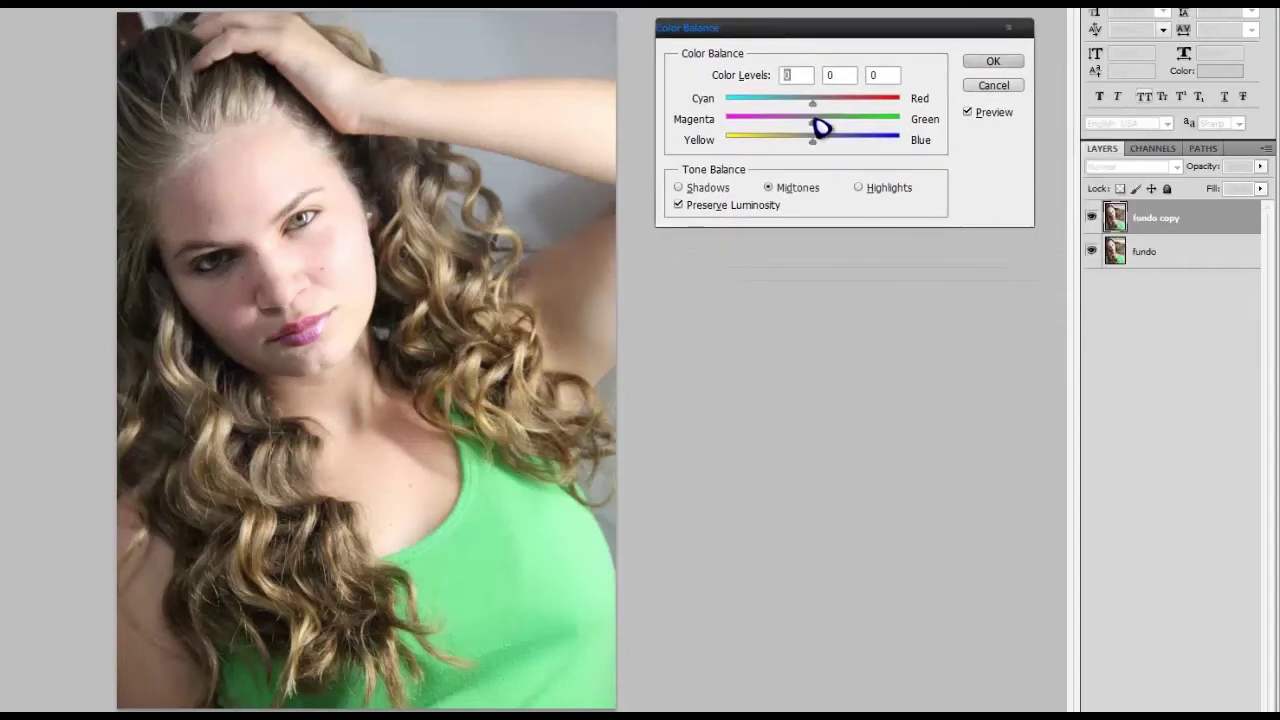
mouse_move(813, 106)
mouse_down()
mouse_move(778, 124)
mouse_move(877, 130)
mouse_up()
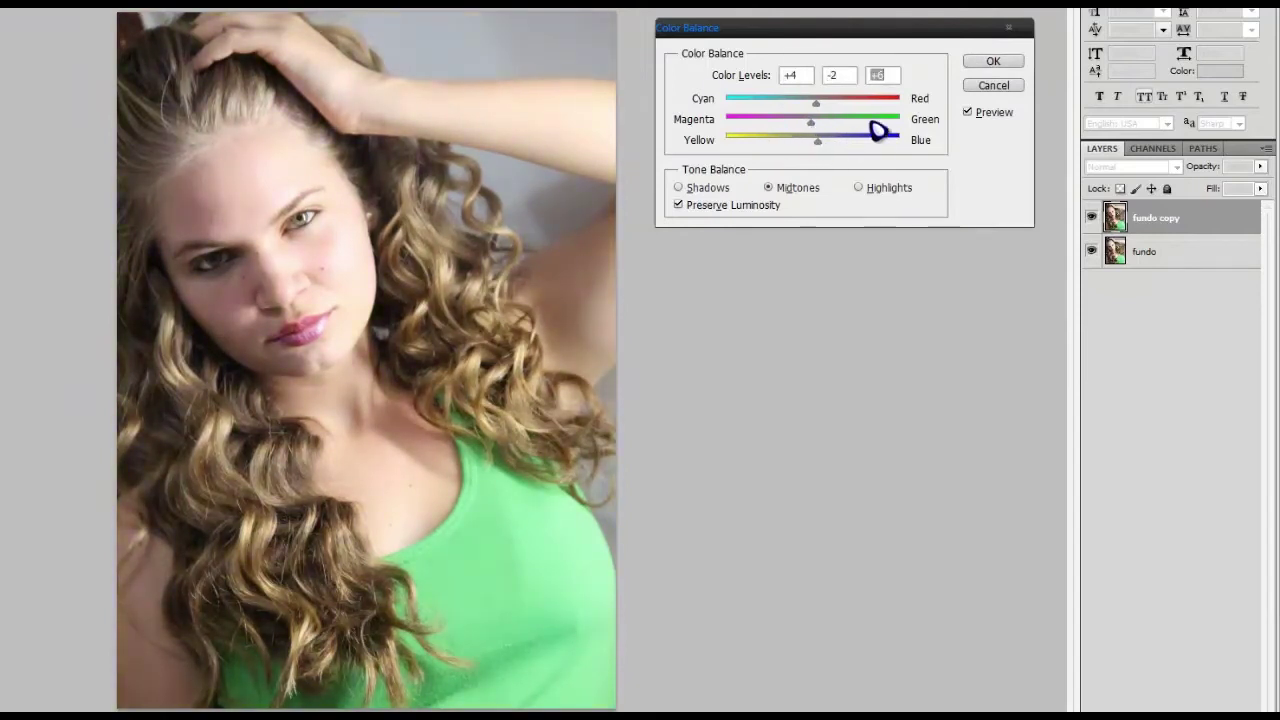
click(994, 88)
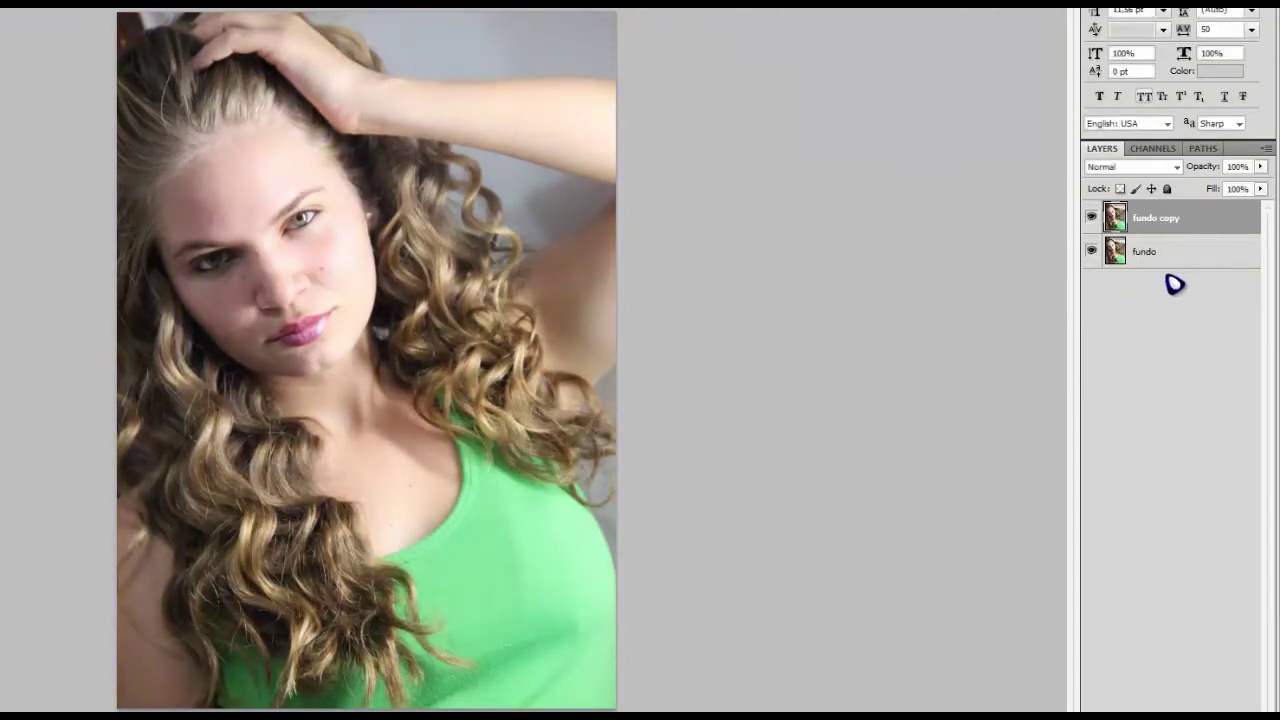
key(ctrl+shift+b)
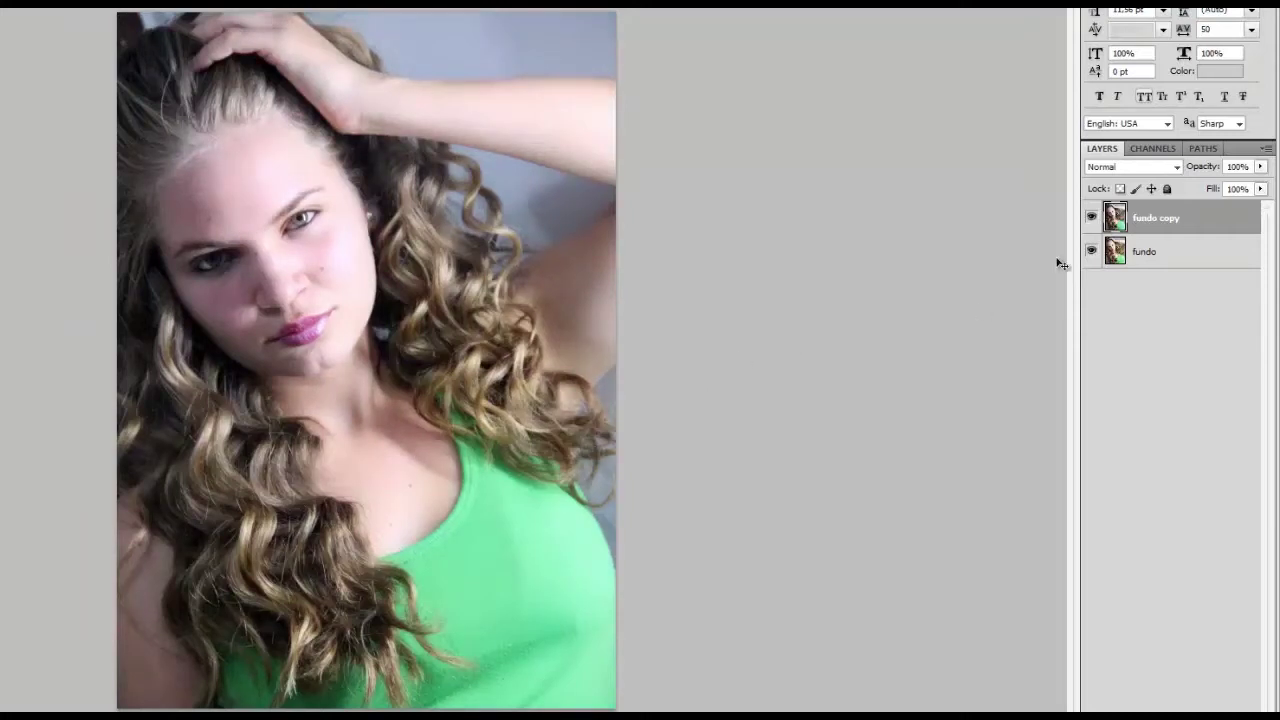
Toggle fundo copy on and off to compare the cooler correction with the original.
click(1090, 219)
click(1091, 219)
click(1091, 219)
click(1091, 219)
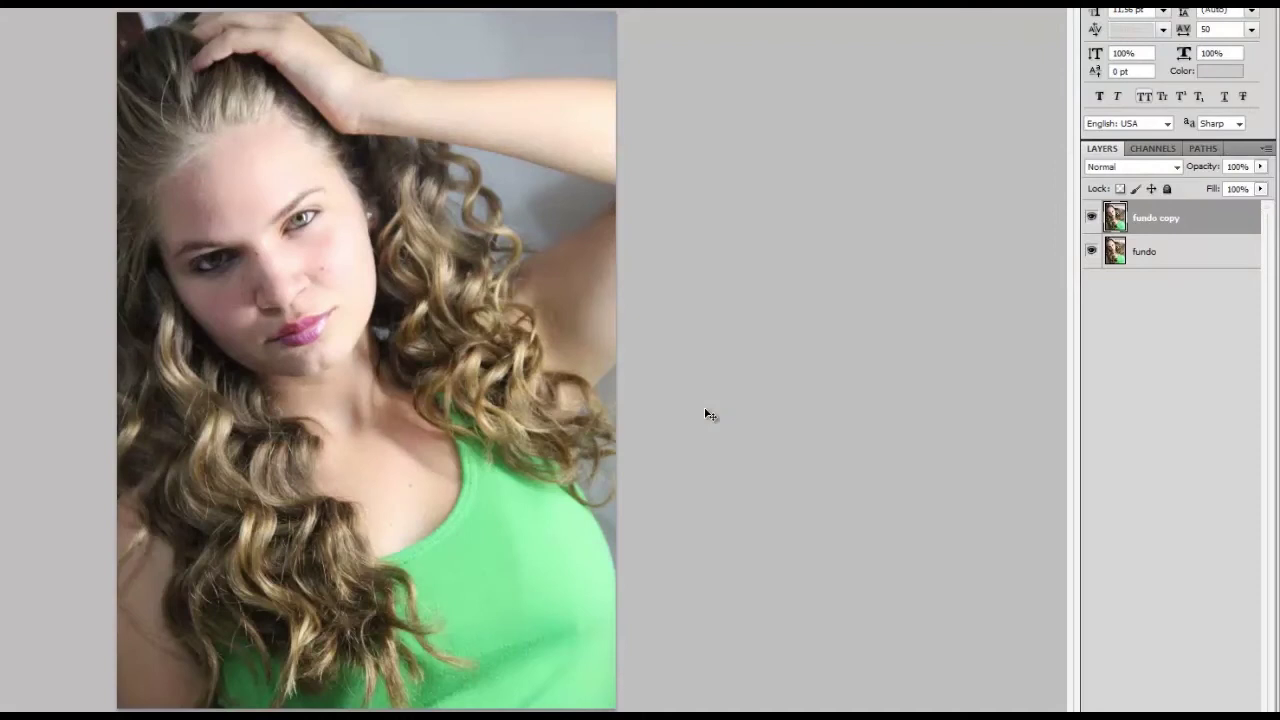
click(1091, 217)
click(1091, 217)
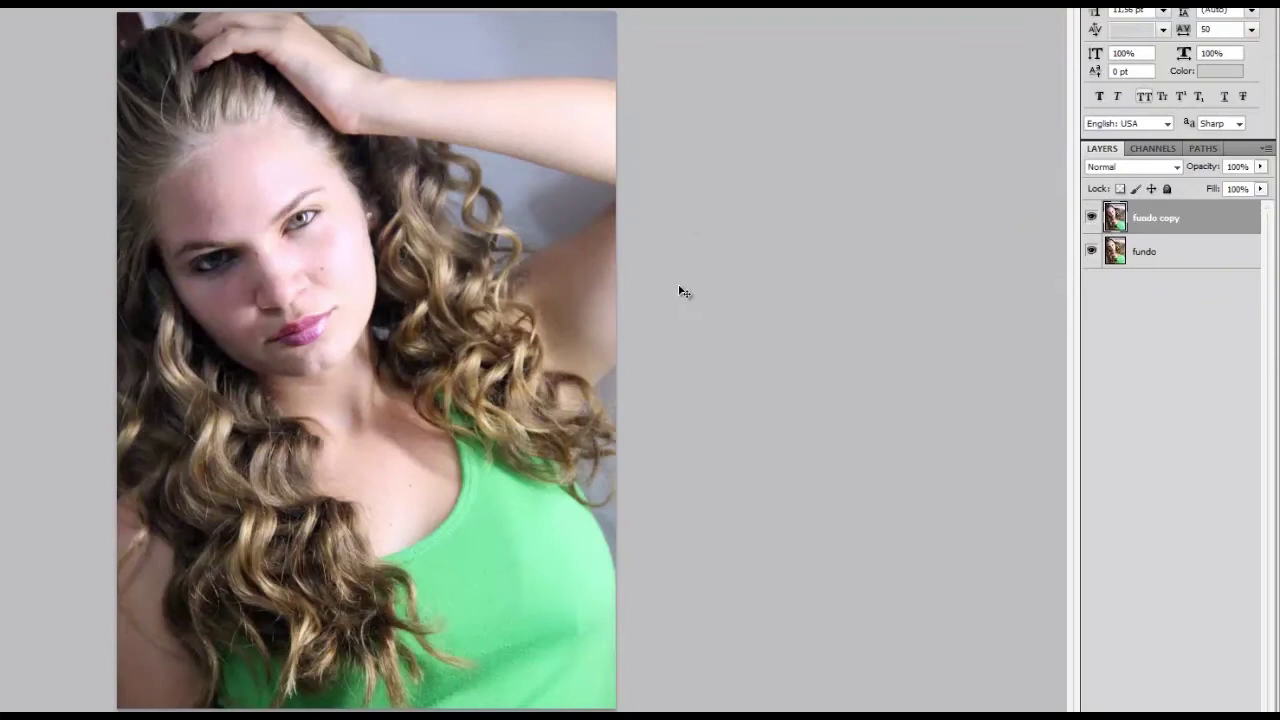
Colour-balance fundo copy: shadows -1 magenta and +4 blue, highlights -5 yellow.
key(ctrl+b)
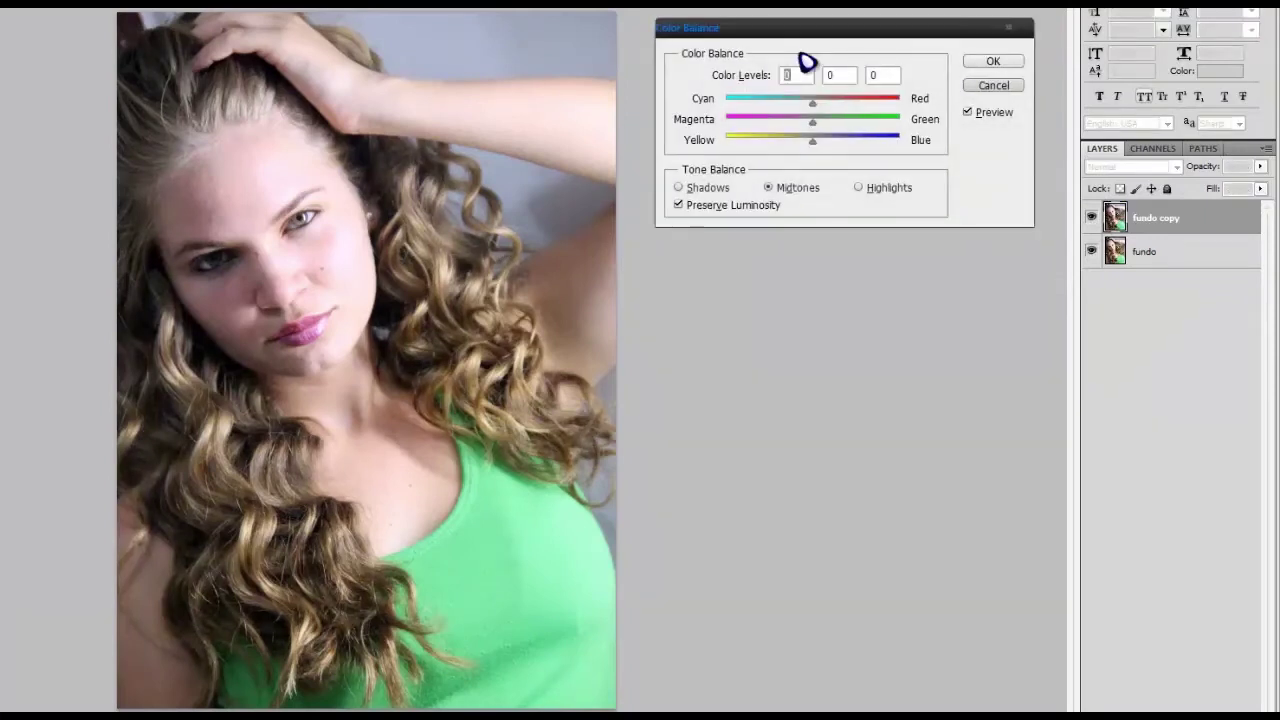
click(820, 101)
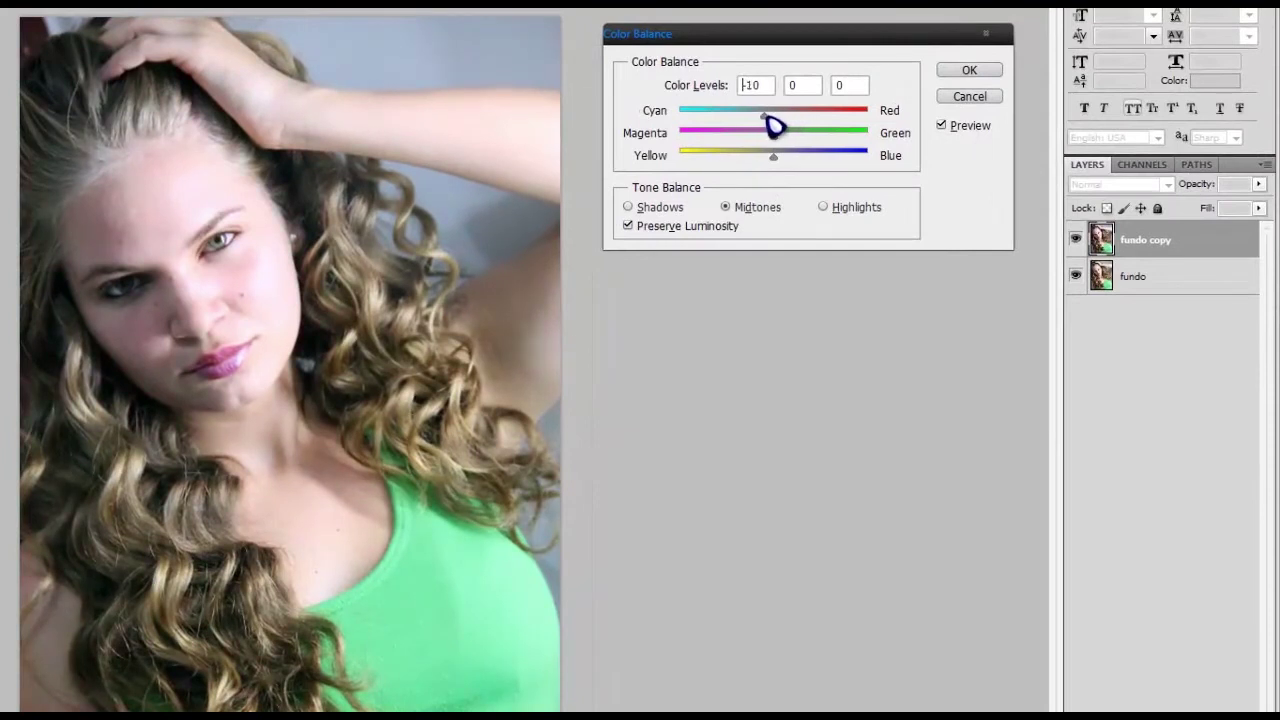
mouse_move(800, 120)
mouse_down()
mouse_move(780, 123)
mouse_move(775, 167)
mouse_up()
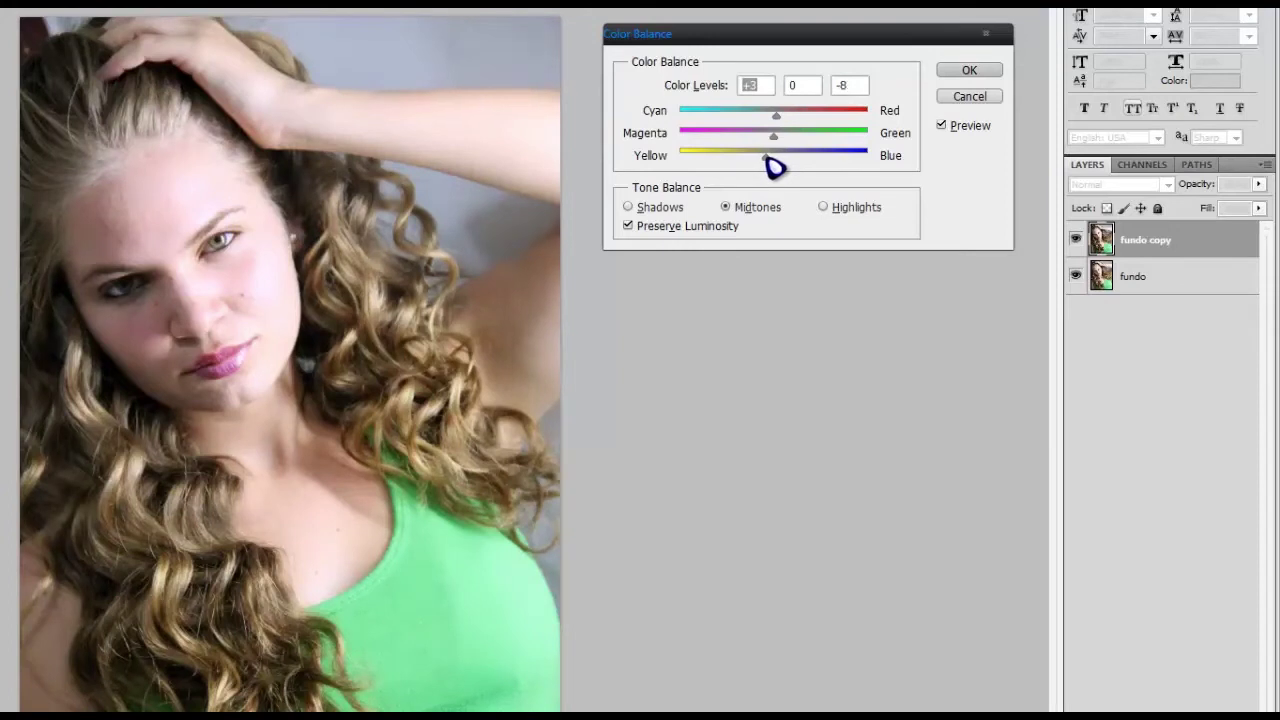
click(676, 209)
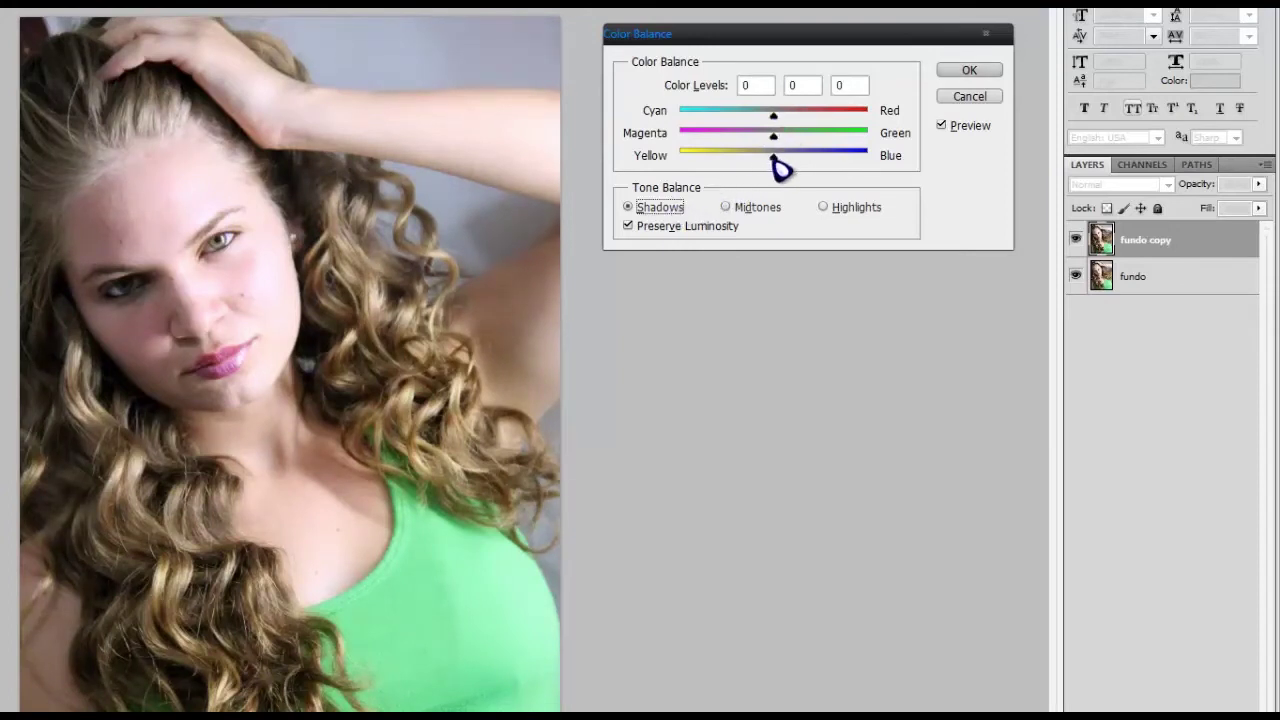
drag(776, 162, 781, 166)
drag(773, 116, 776, 140)
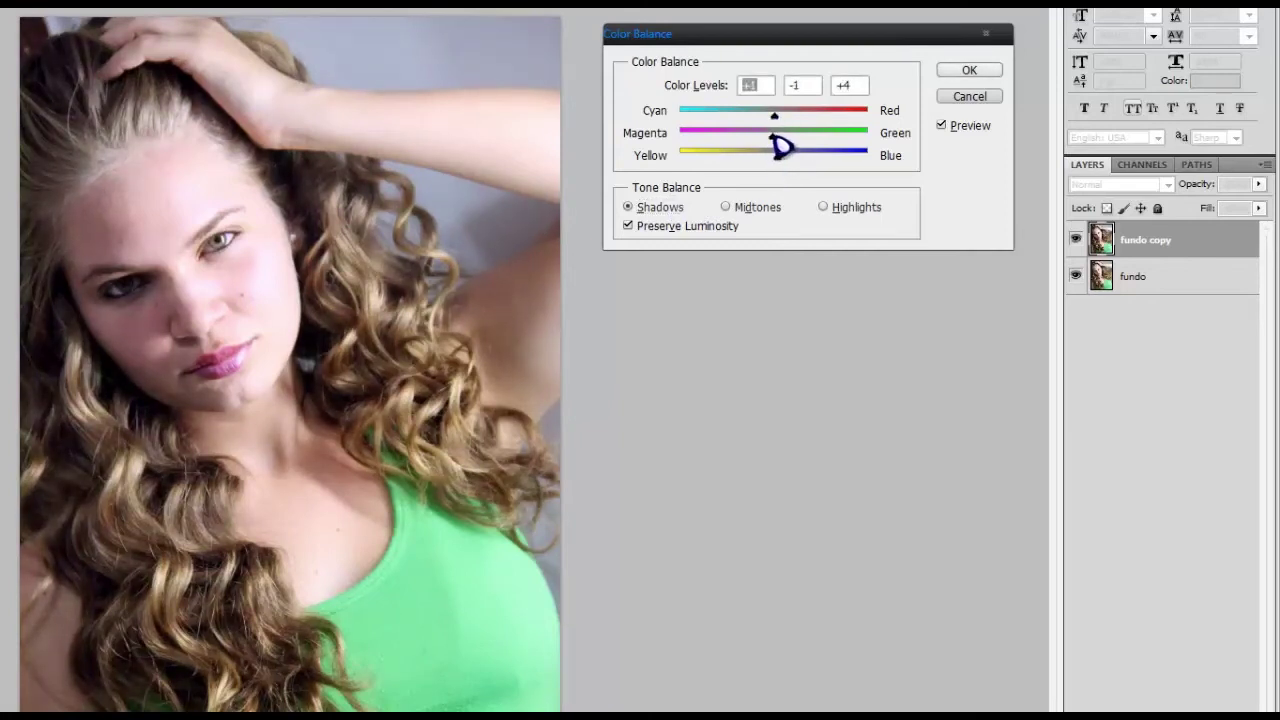
click(823, 207)
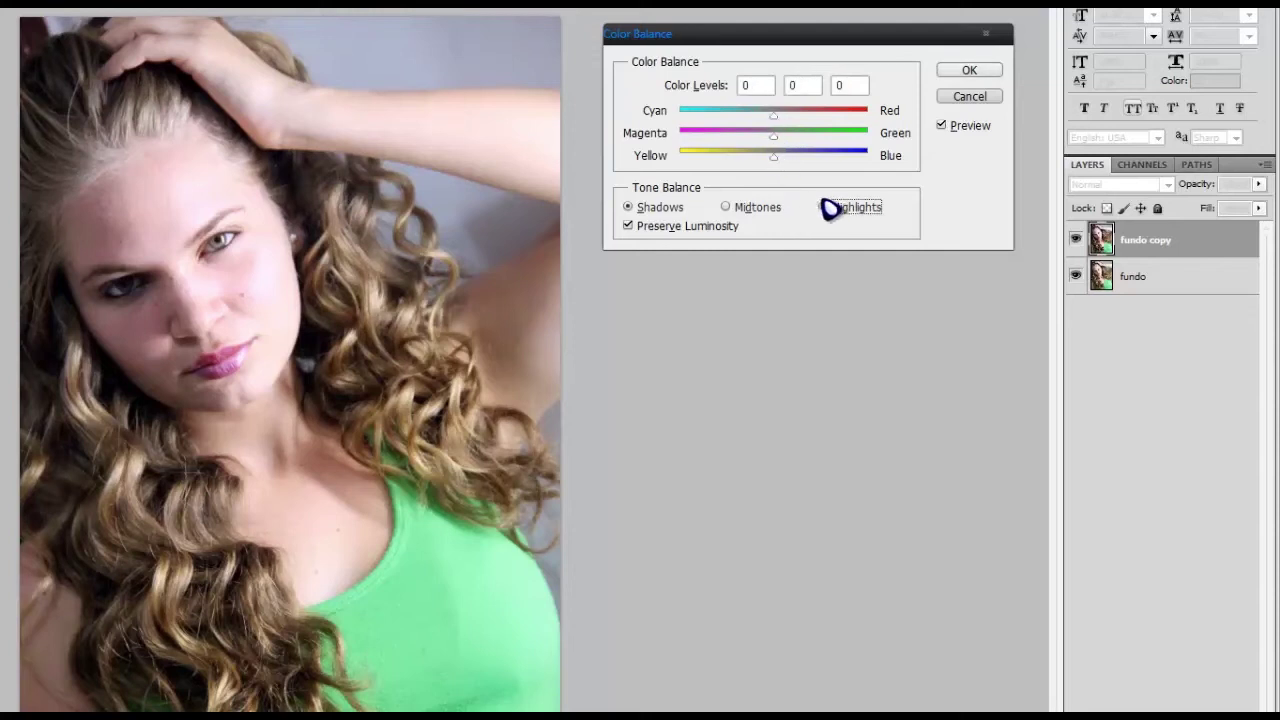
drag(779, 163, 776, 163)
click(958, 78)
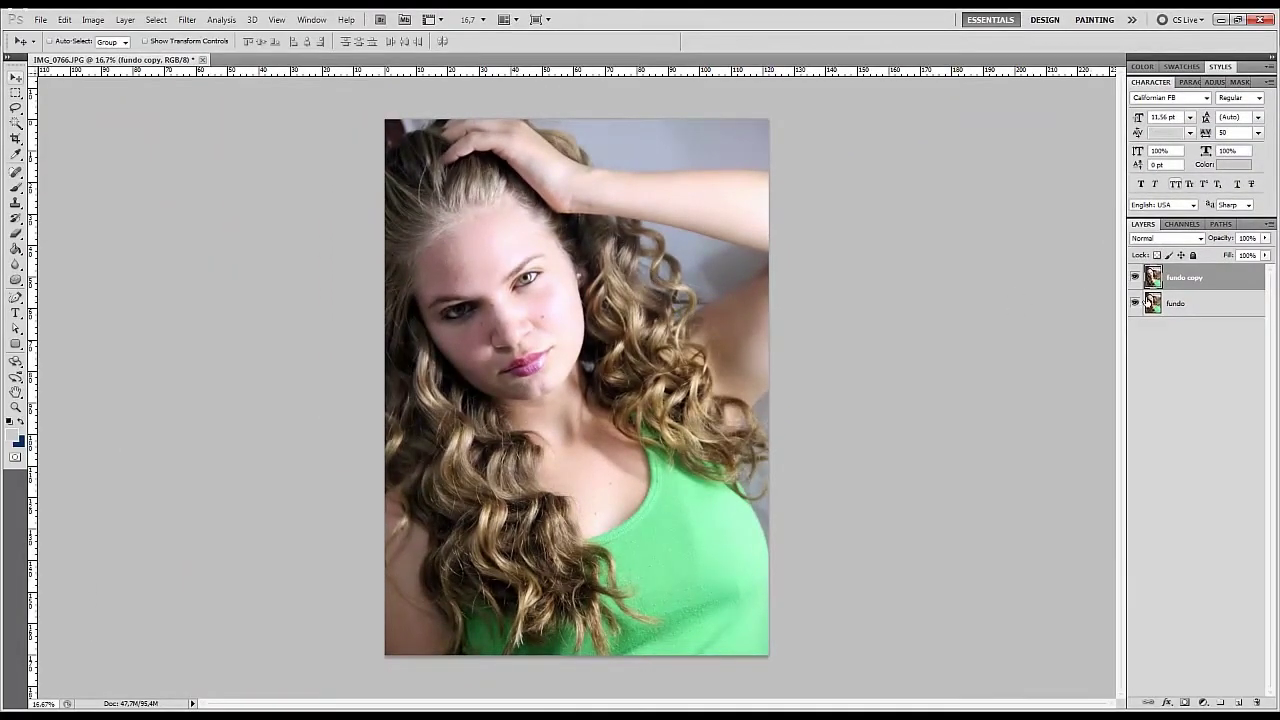
click(1135, 278)
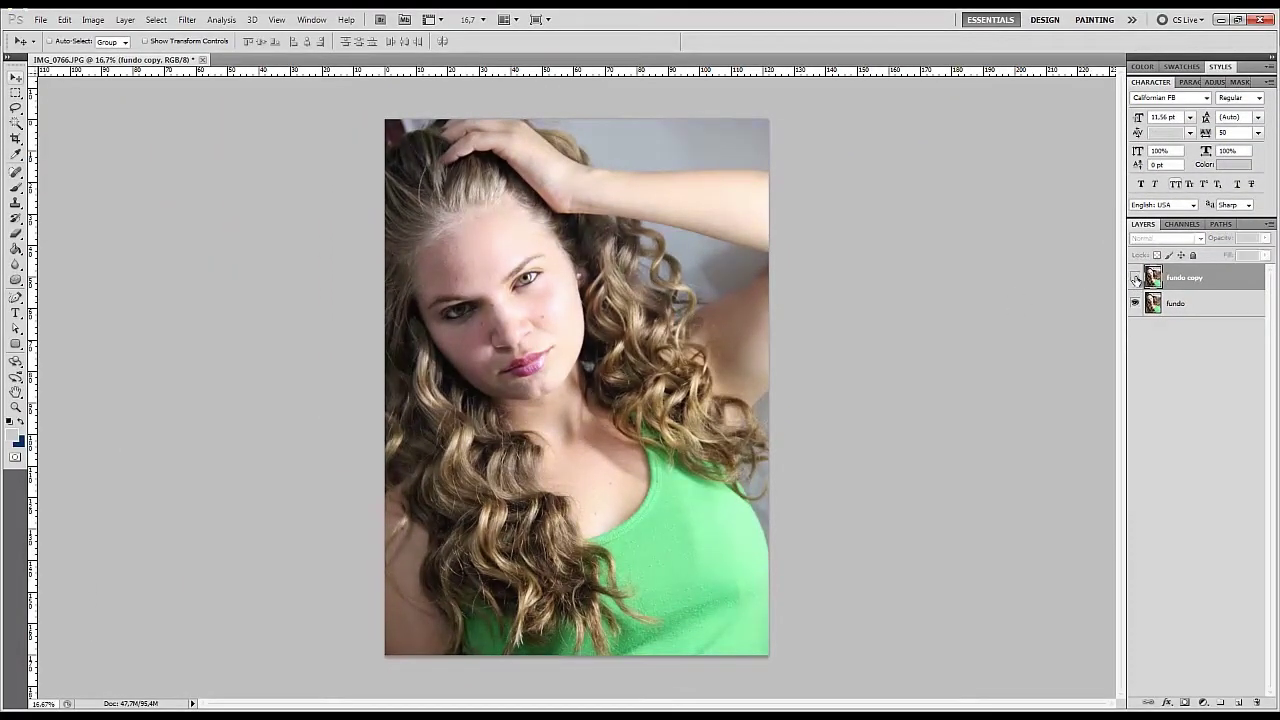
click(1135, 278)
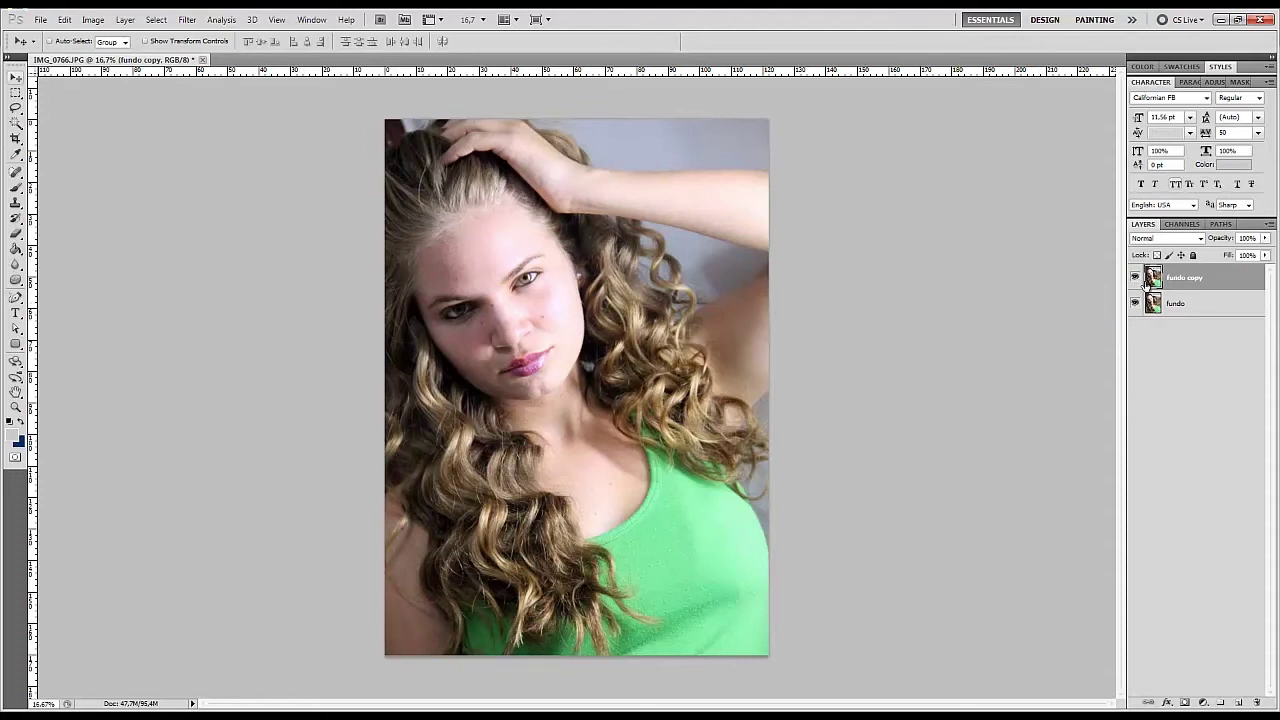
click(1136, 278)
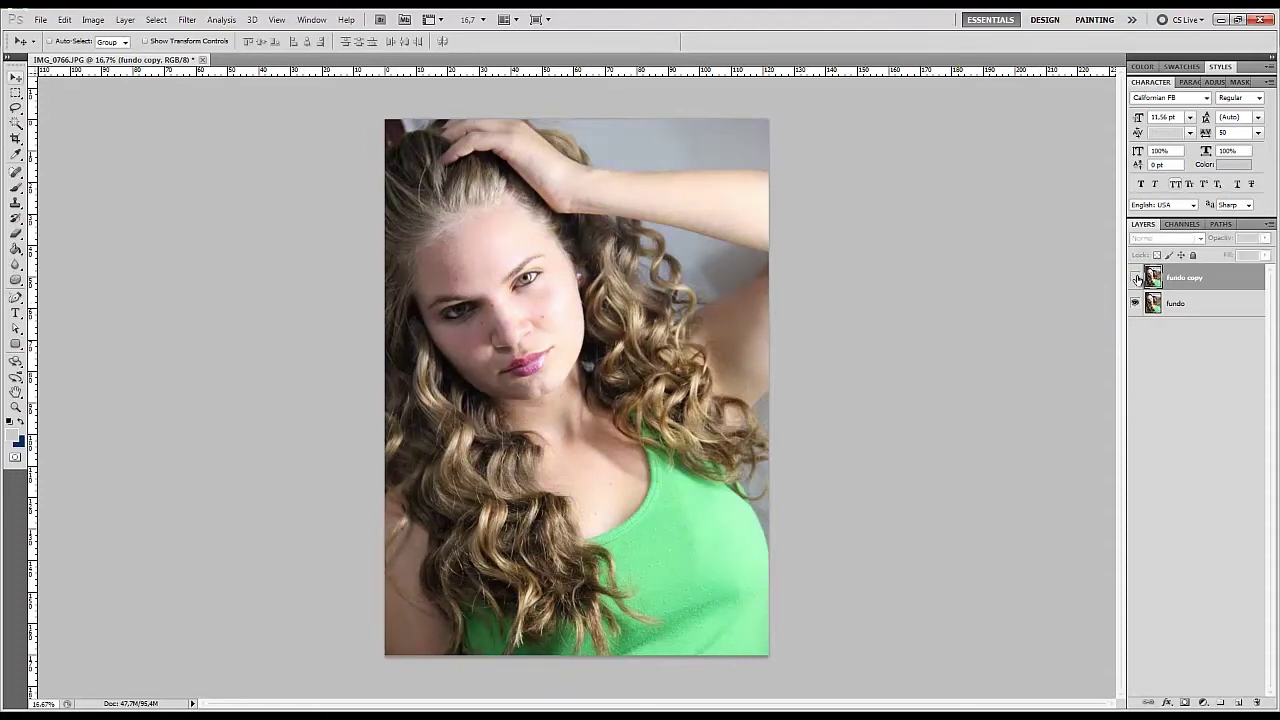
click(1136, 278)
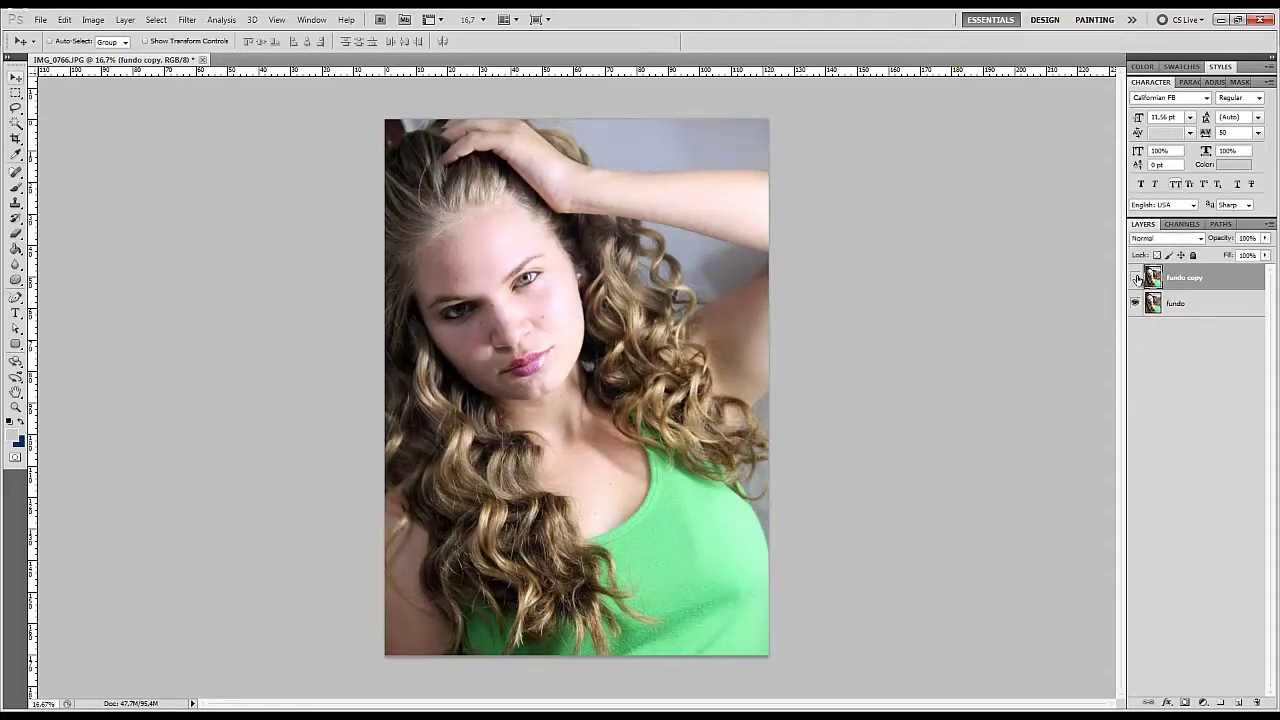
click(1136, 278)
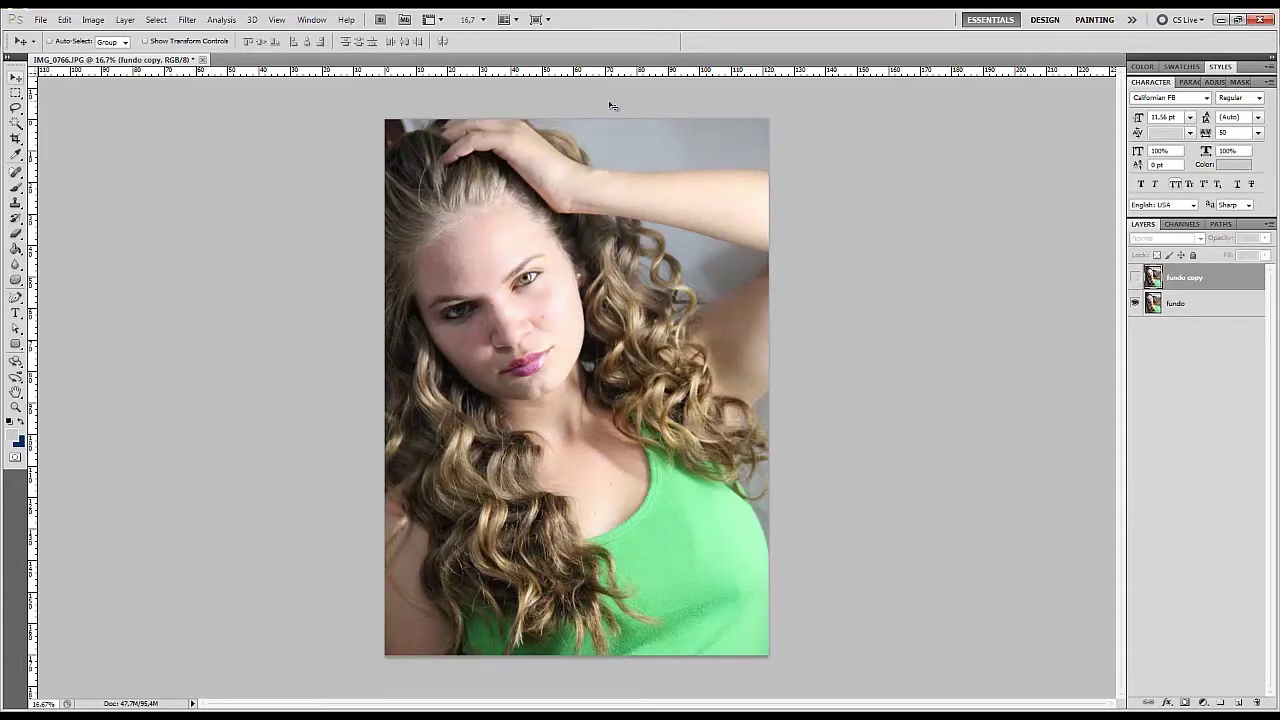
click(1136, 278)
click(1136, 278)
click(1136, 278)
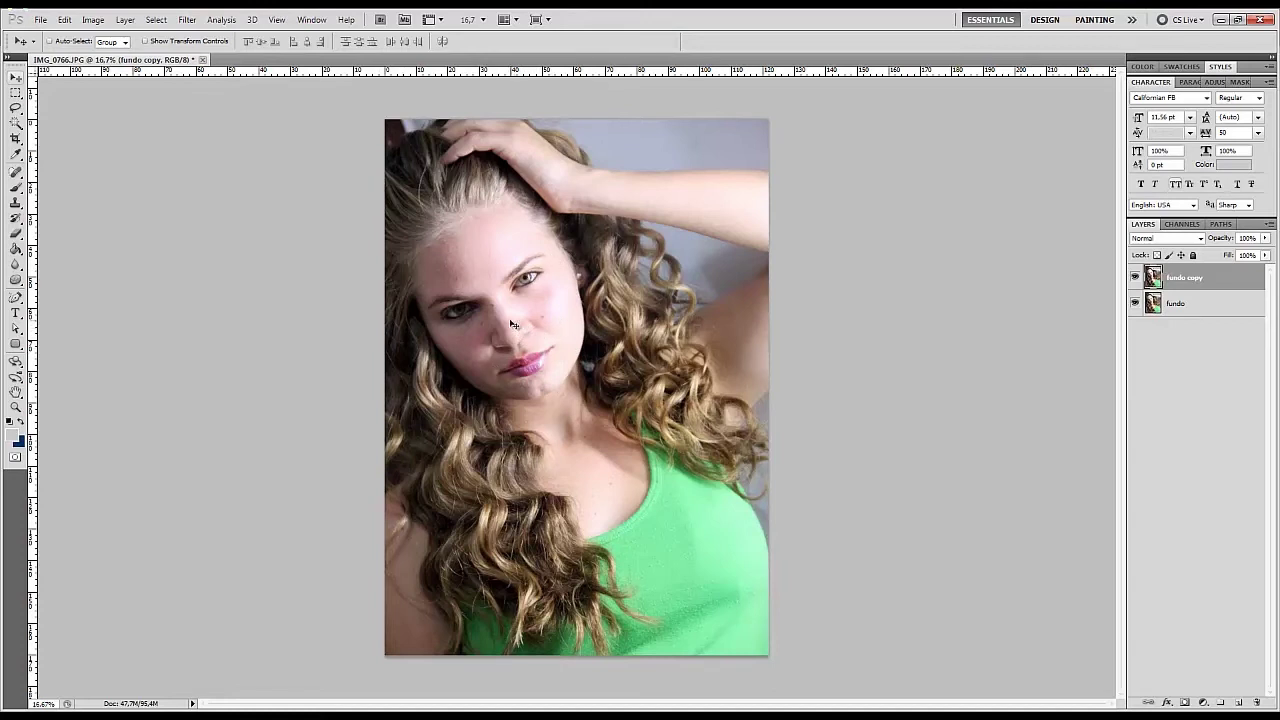
Zoom in on the face and set up the Clone Stamp brush at size 125.
scroll(511, 324, up, 1)
scroll(511, 324, up, 1)
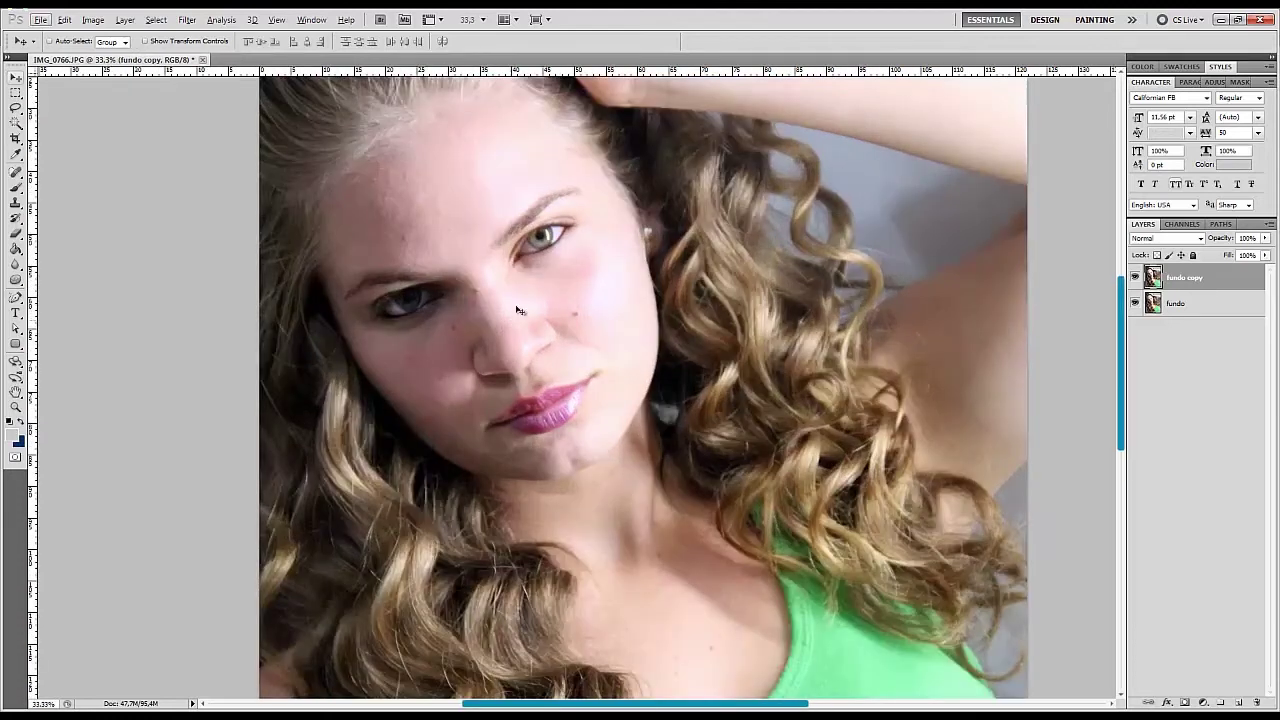
drag(600, 392, 543, 326)
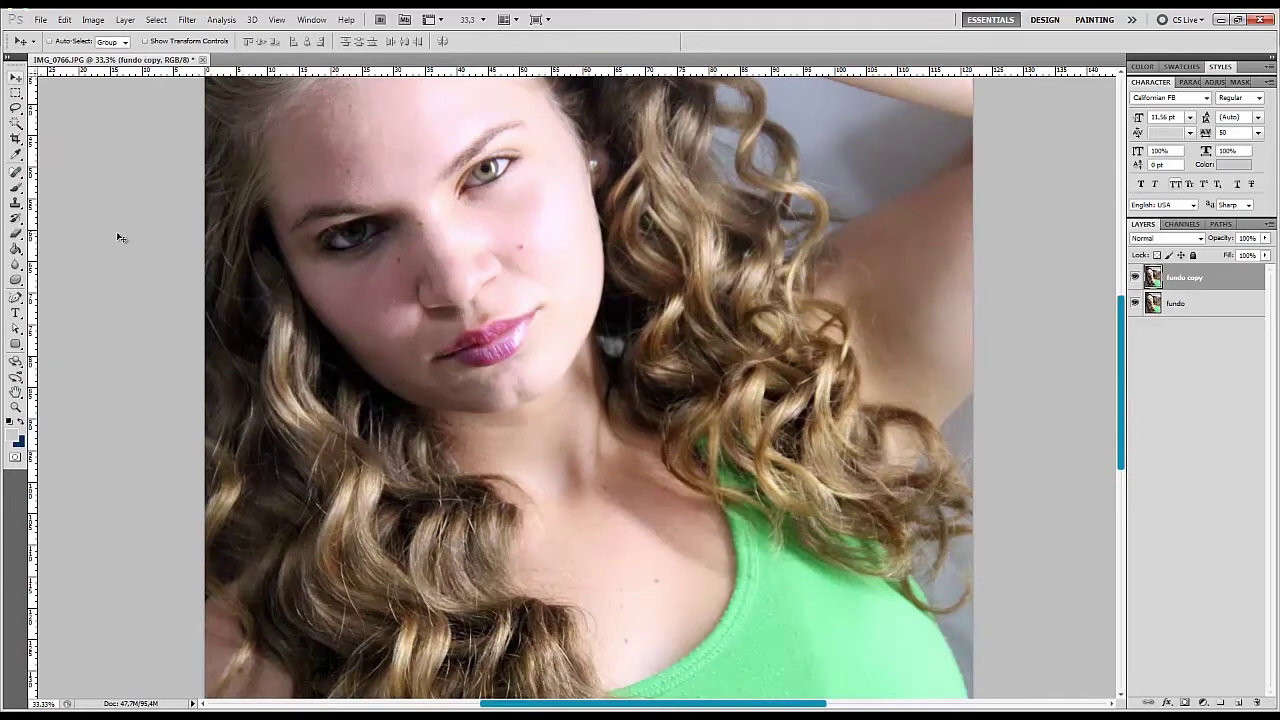
key(s)
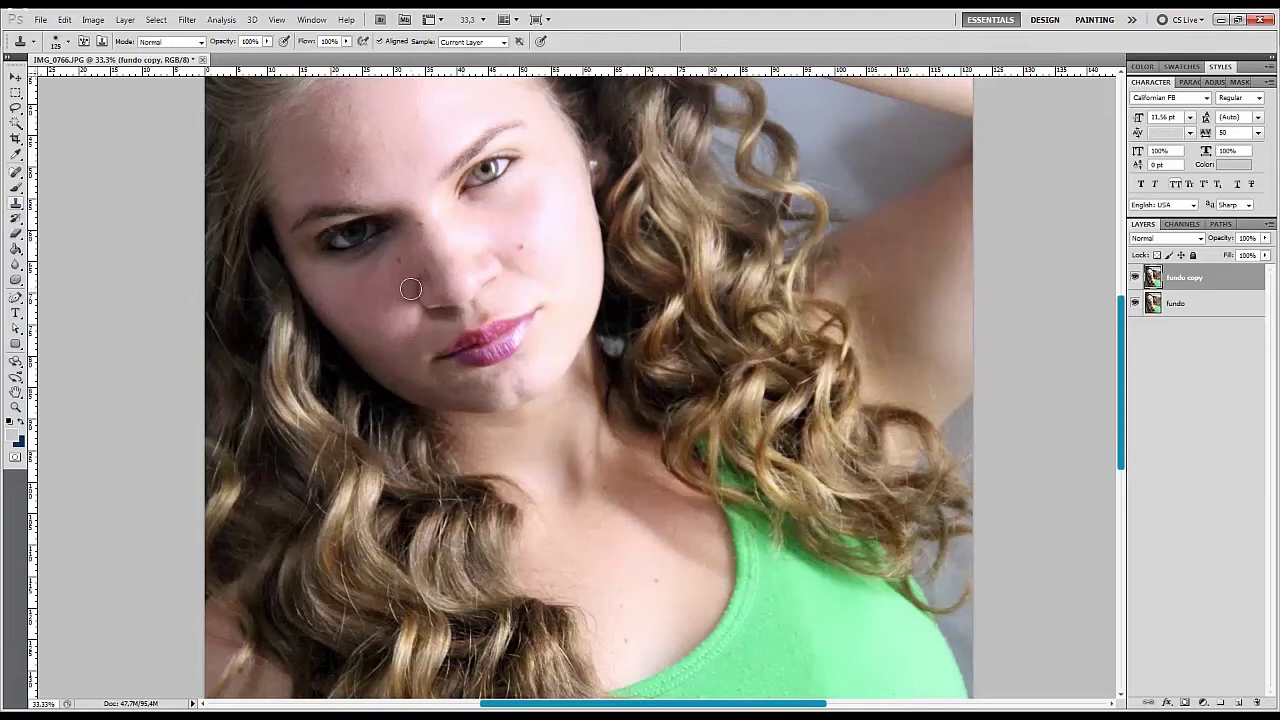
key(bracketright)
key(bracketleft)
key(bracketleft)
scroll(453, 243, up, 1)
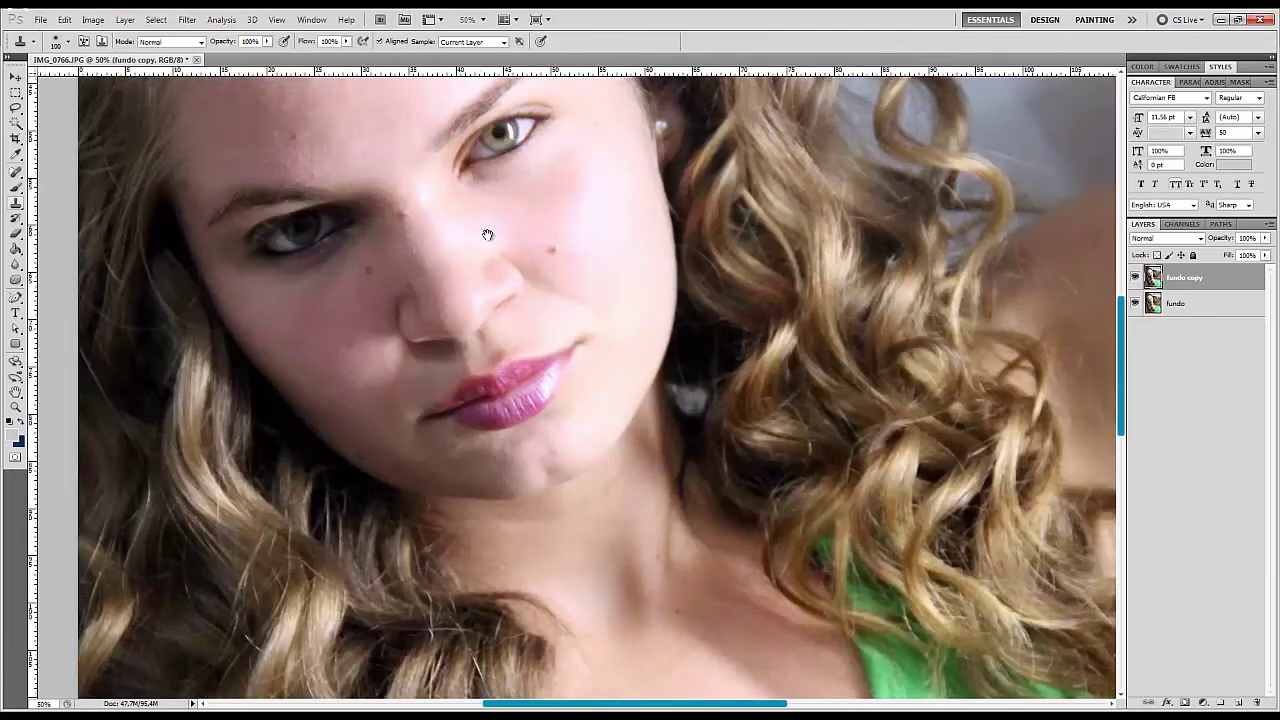
drag(491, 229, 483, 301)
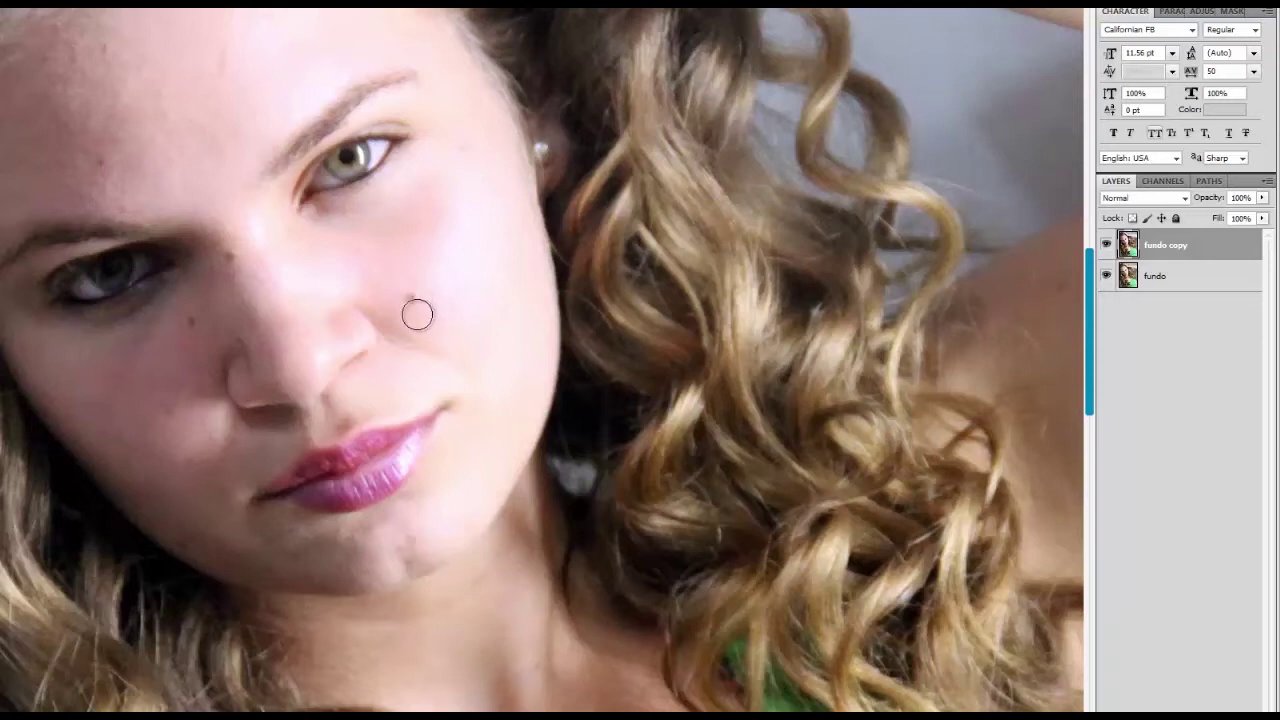
Sample clean cheek skin and clone away the small red blemish on the cheek.
ctrl+click(413, 300)
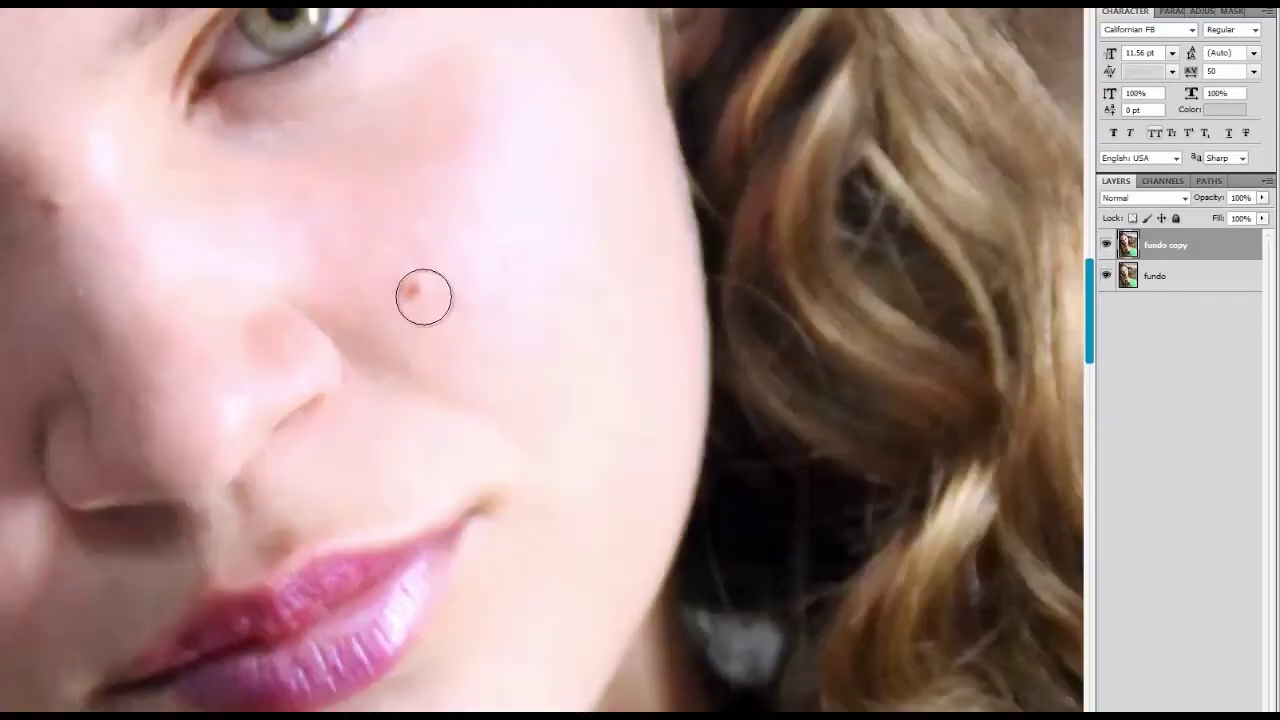
key(bracketleft)
key(bracketleft)
alt+click(423, 324)
alt+click(416, 332)
alt+click(416, 325)
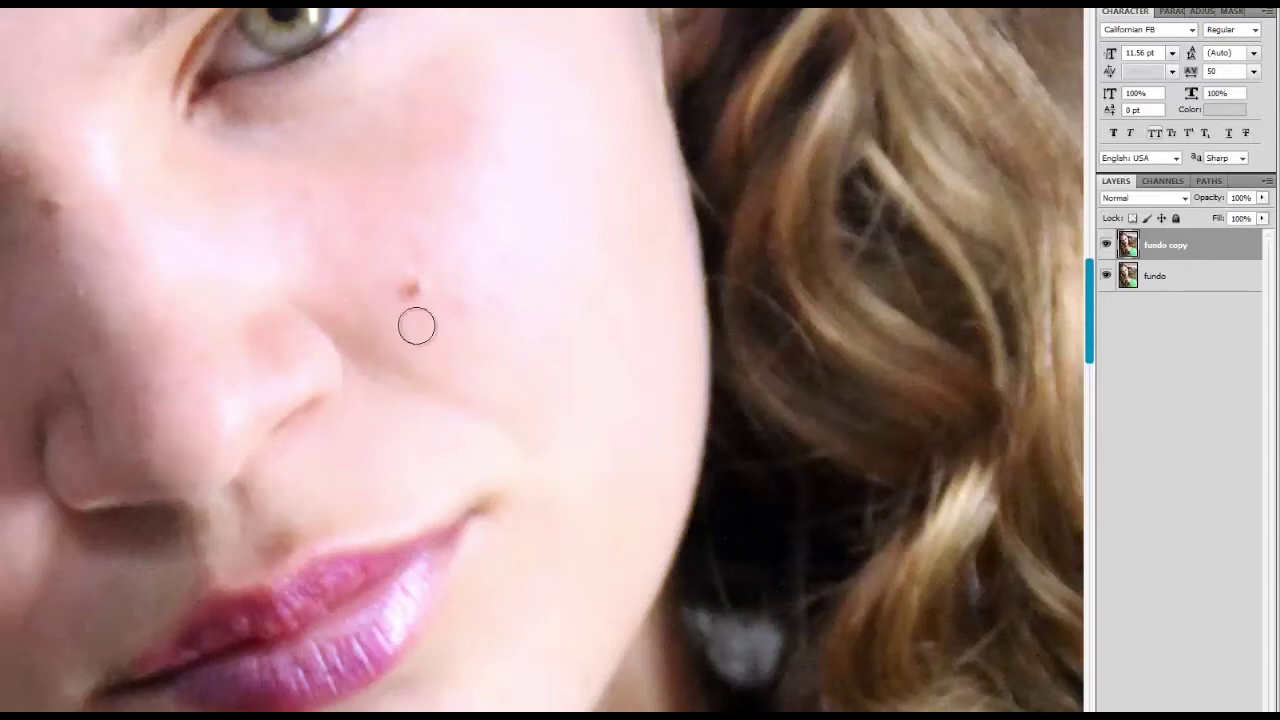
click(410, 293)
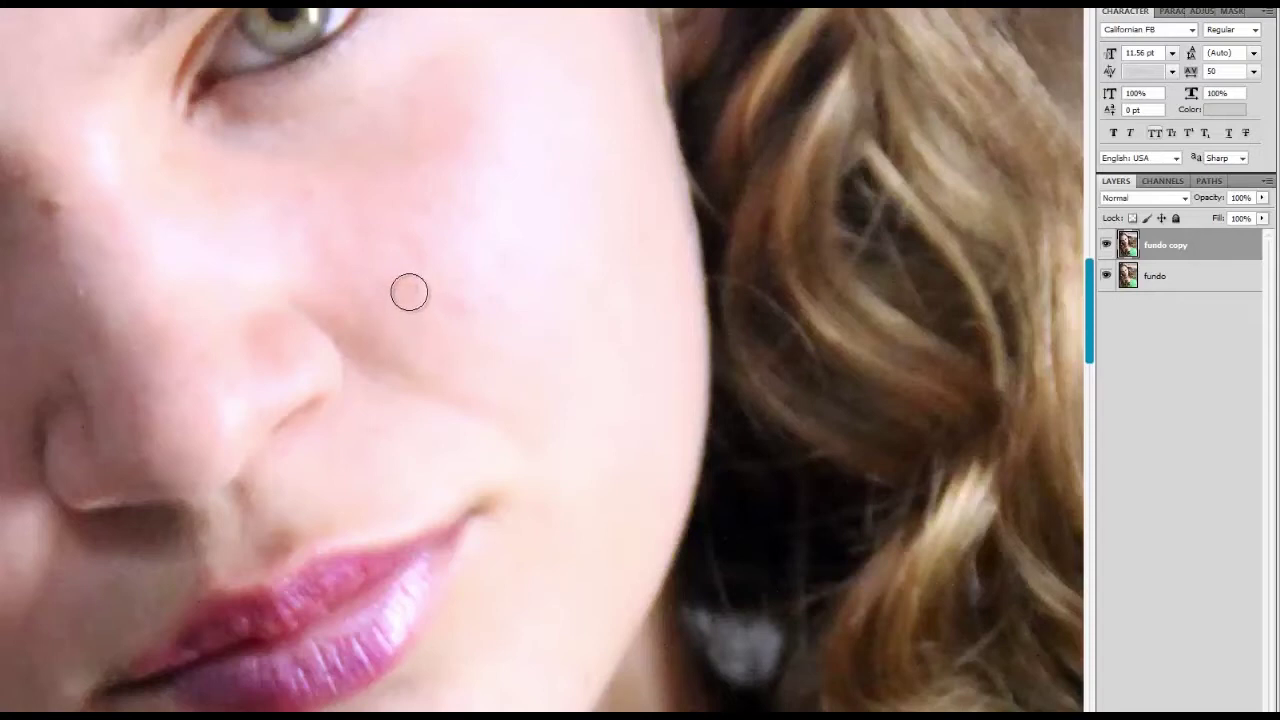
key(ctrl+z)
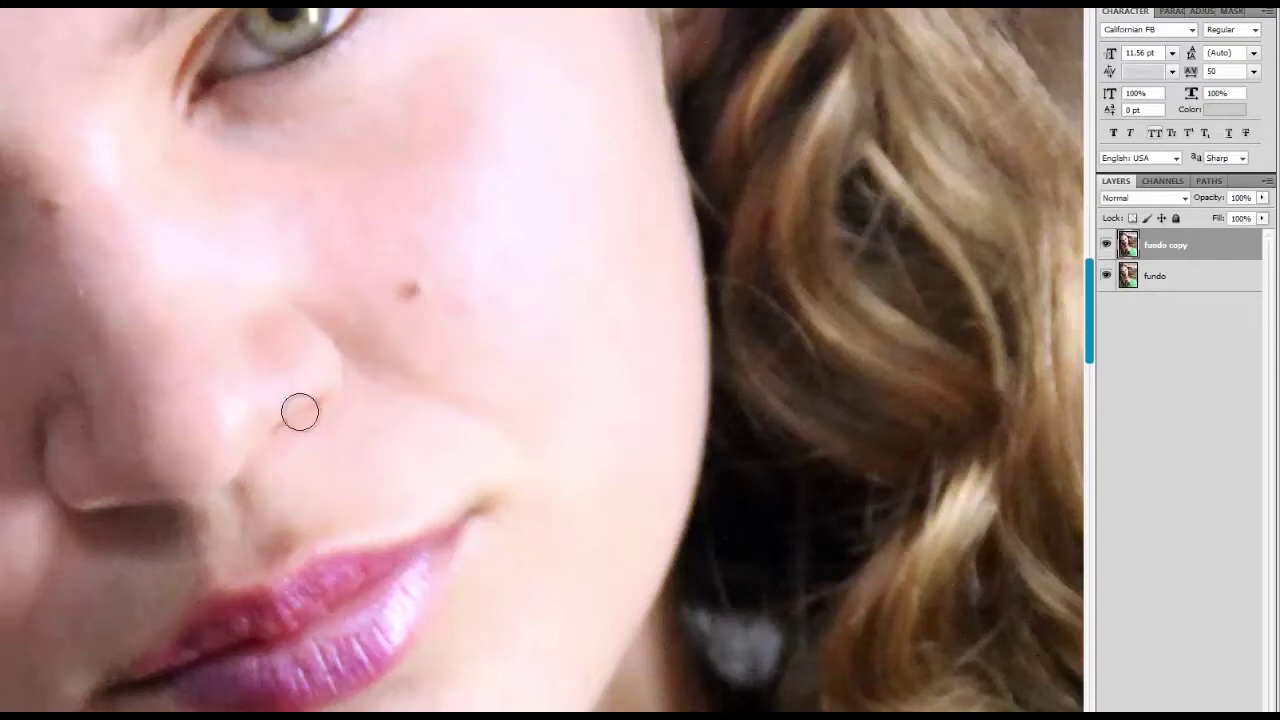
click(410, 290)
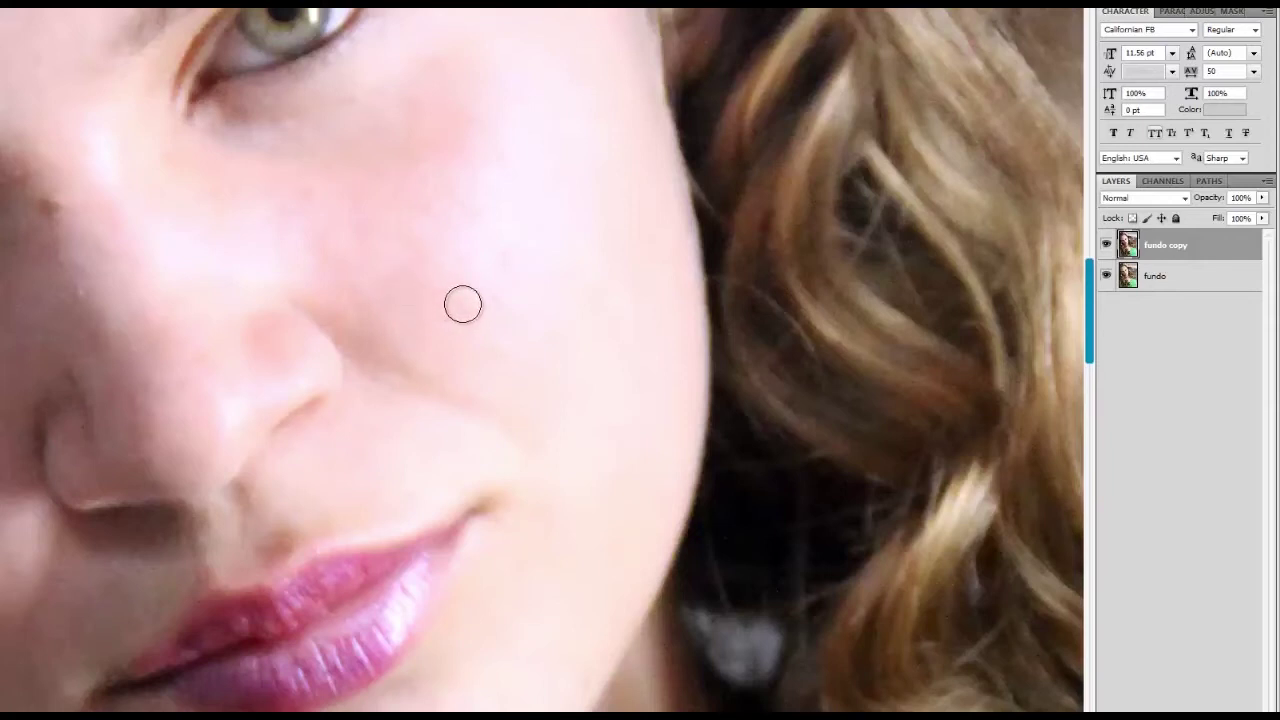
Remove the dark mole on the cheek.
scroll(405, 229, up, 1)
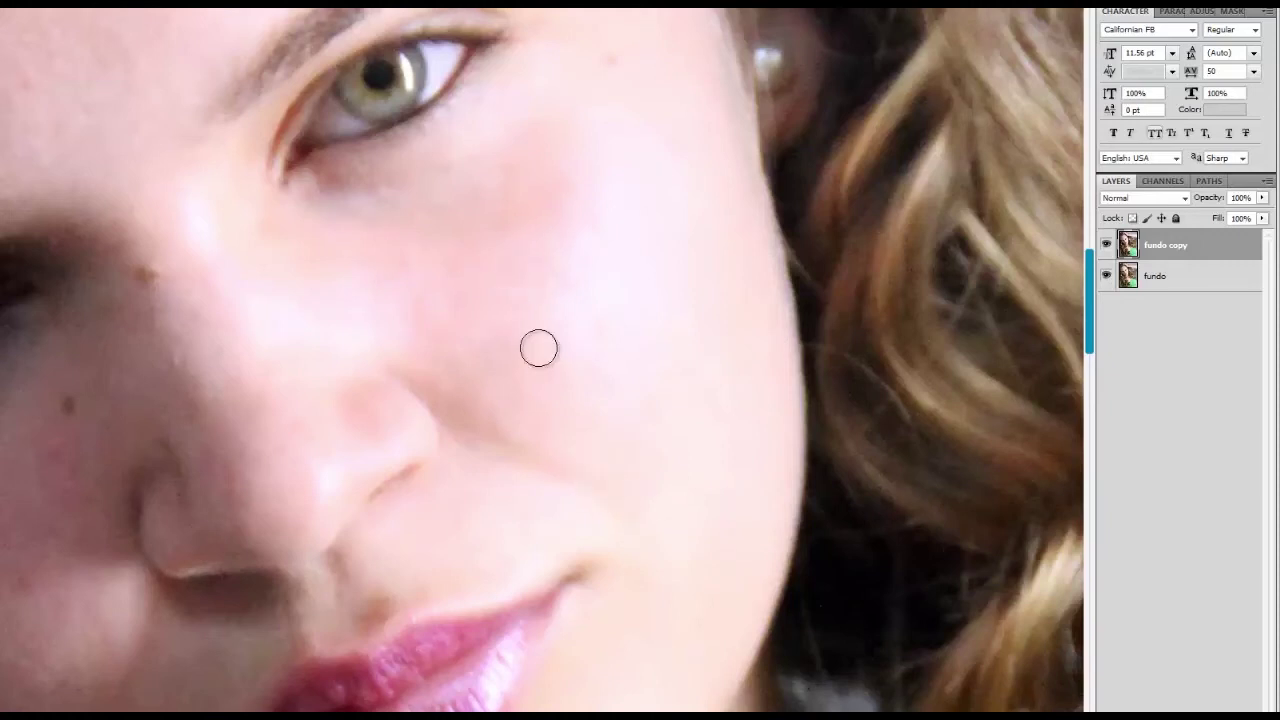
scroll(571, 254, up, 2)
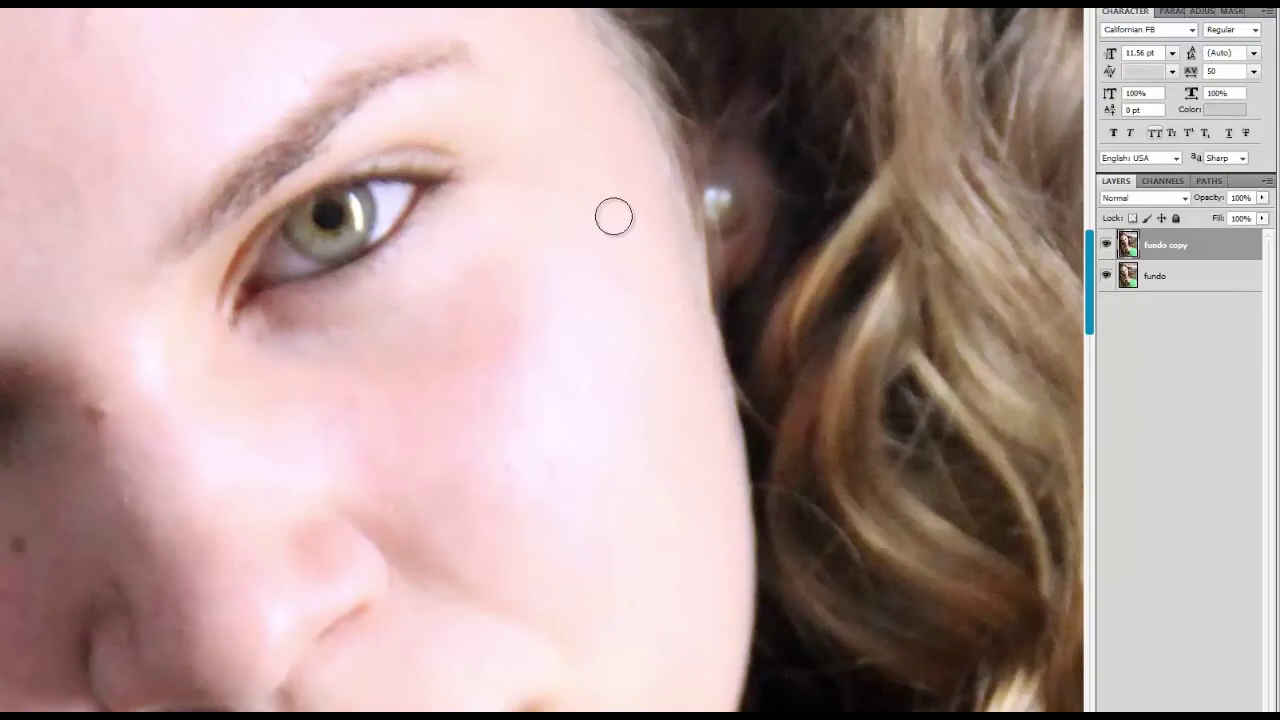
drag(386, 371, 676, 201)
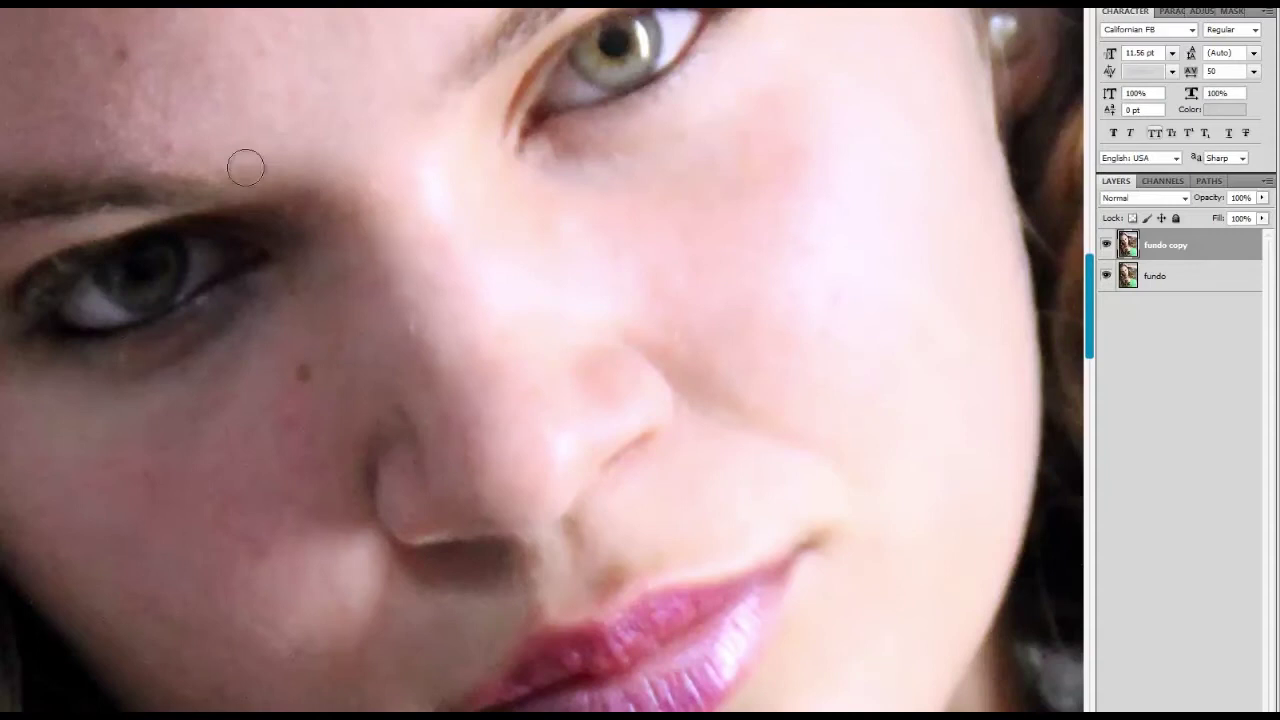
scroll(106, 117, up, 5)
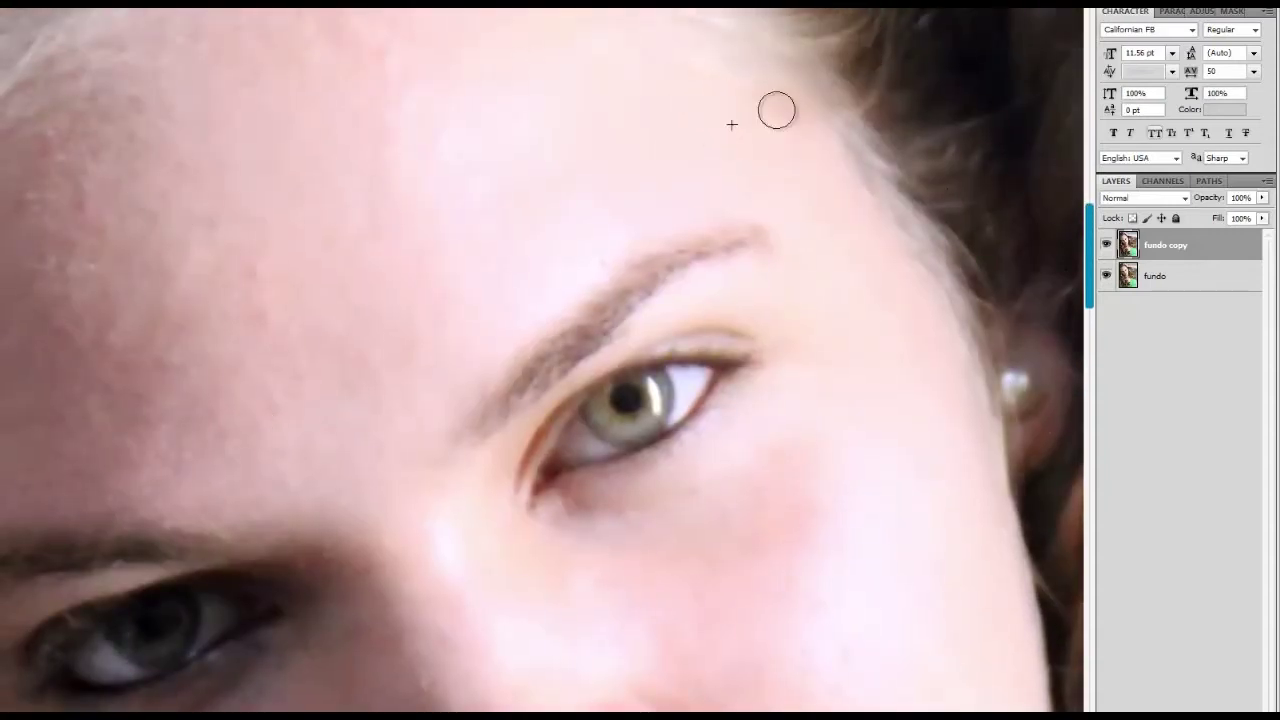
mouse_move(353, 668)
mouse_down()
mouse_move(573, 318)
mouse_move(463, 101)
mouse_up()
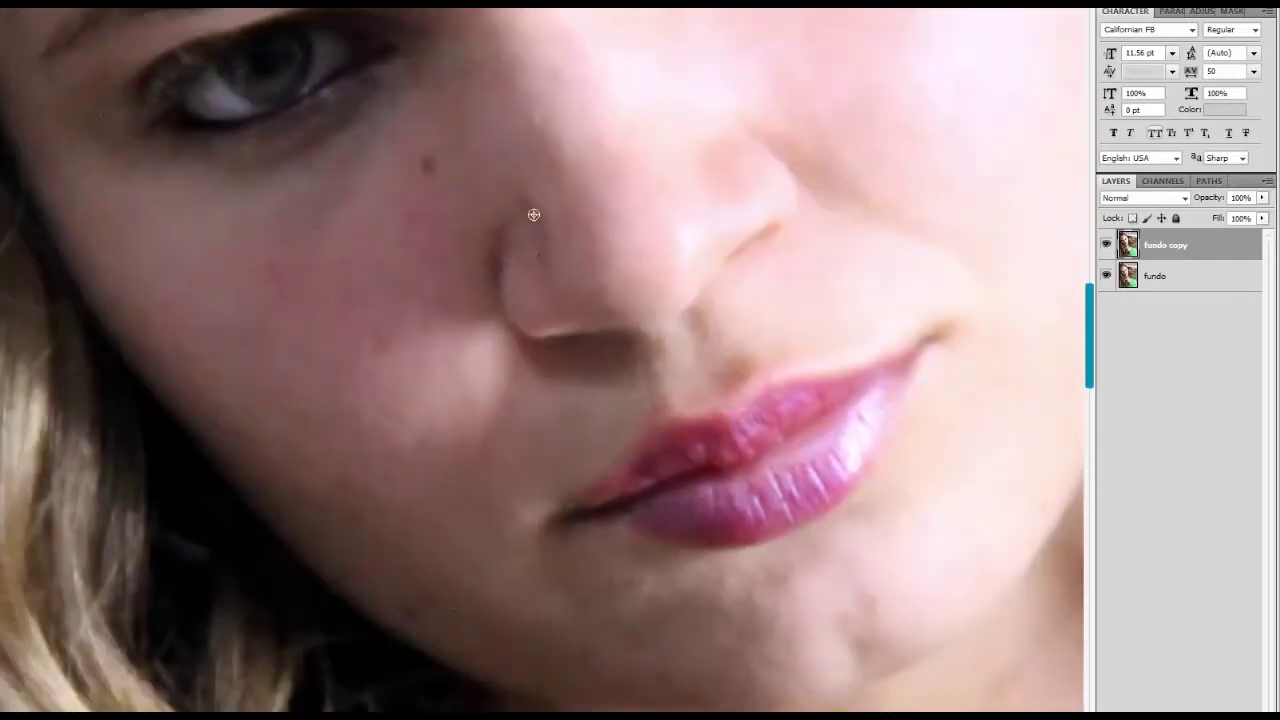
click(431, 164)
Heal the small blemishes on the collarbone and neck.
drag(459, 527, 314, 251)
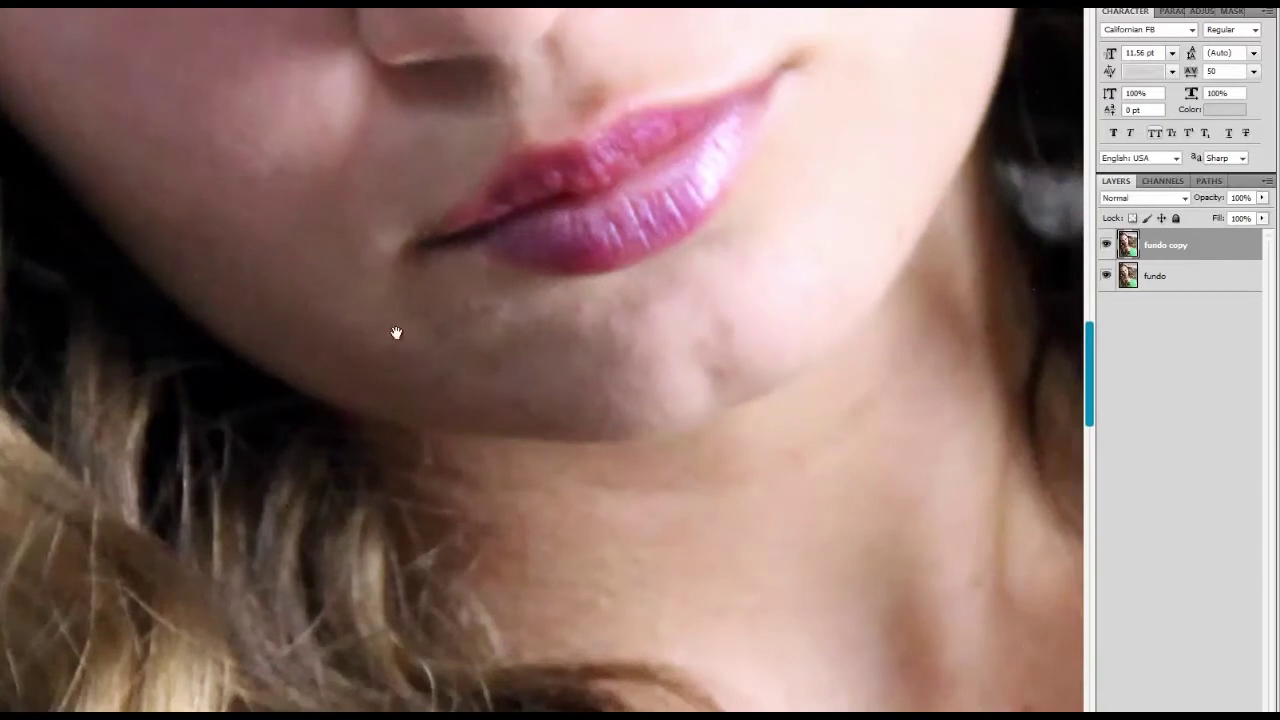
drag(394, 334, 294, 403)
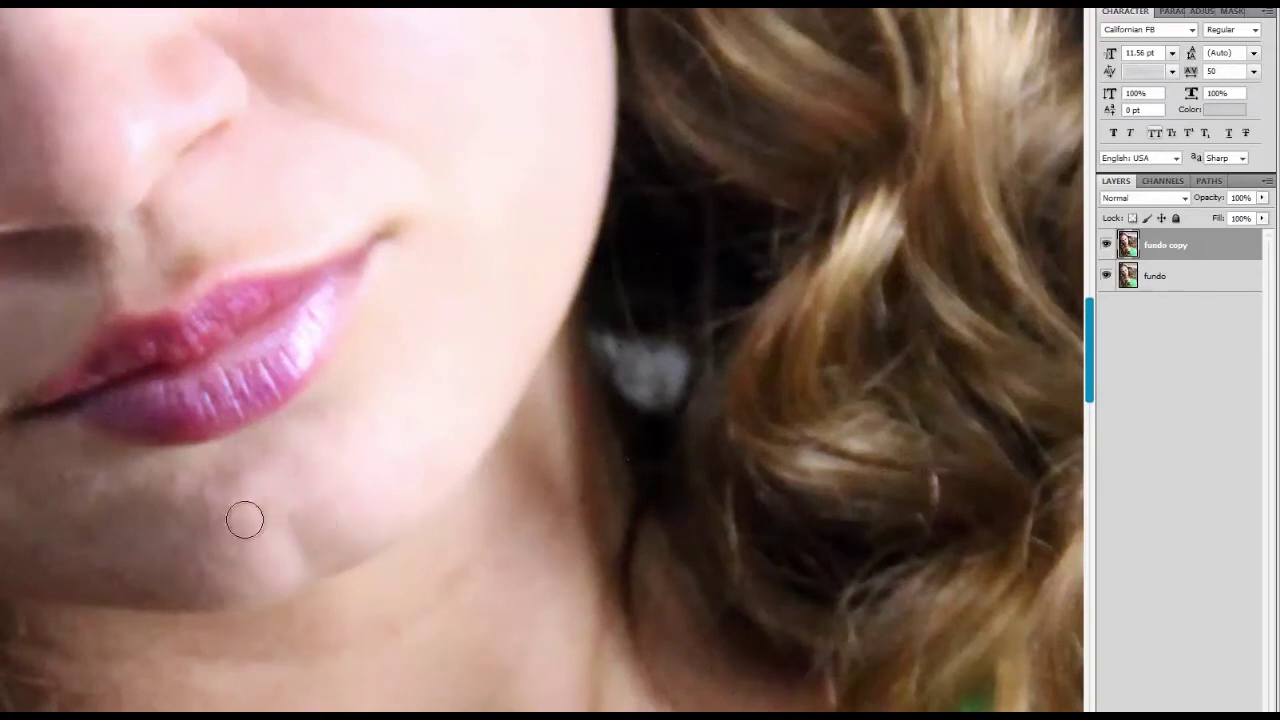
drag(309, 531, 297, 200)
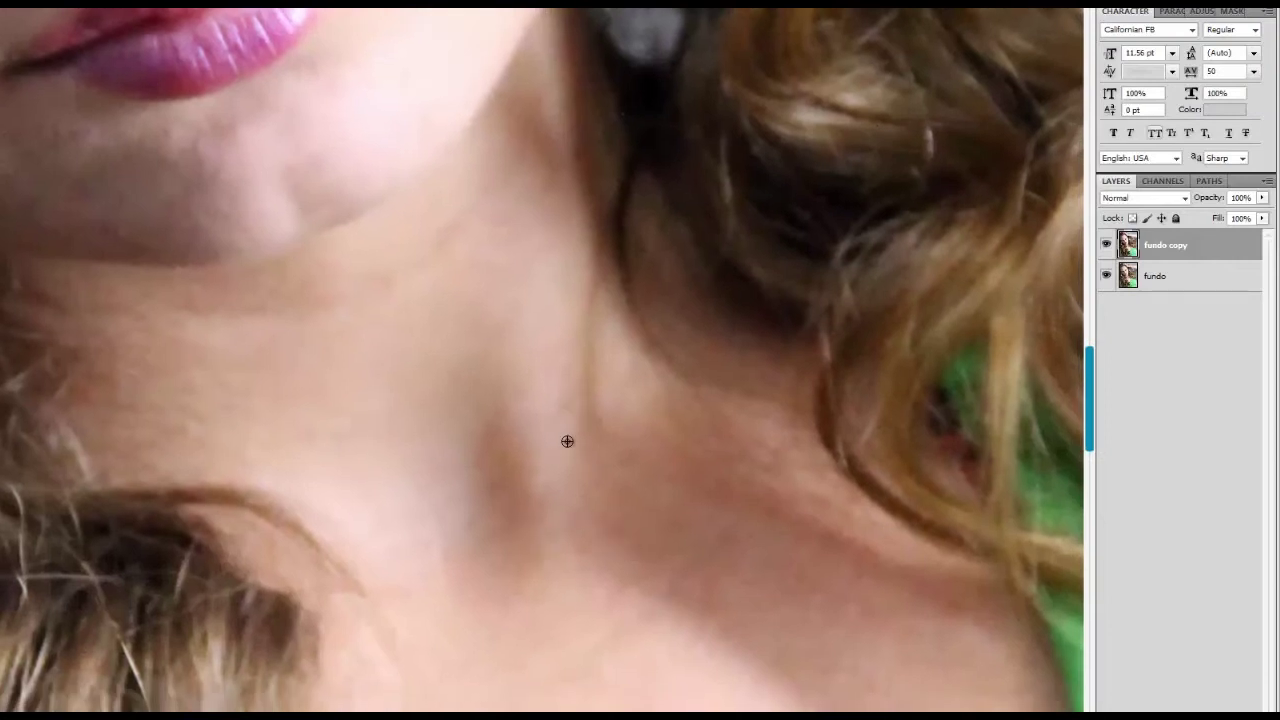
drag(566, 603, 349, 100)
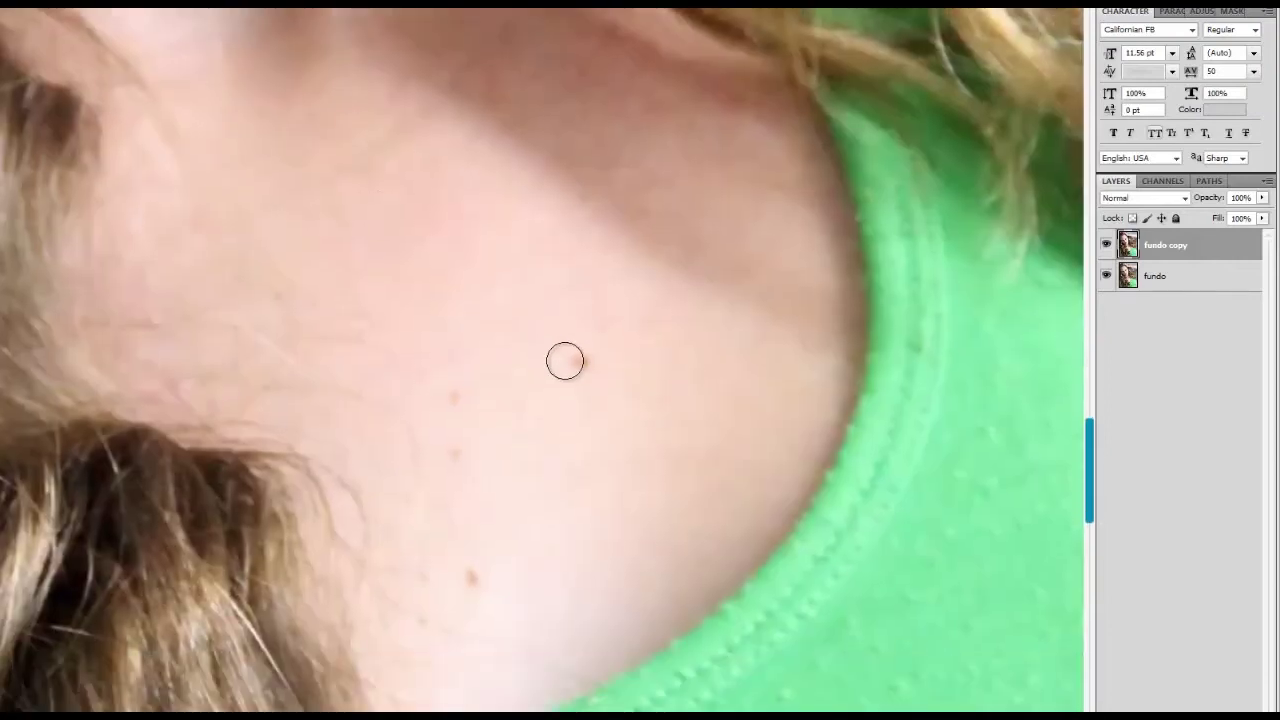
click(581, 360)
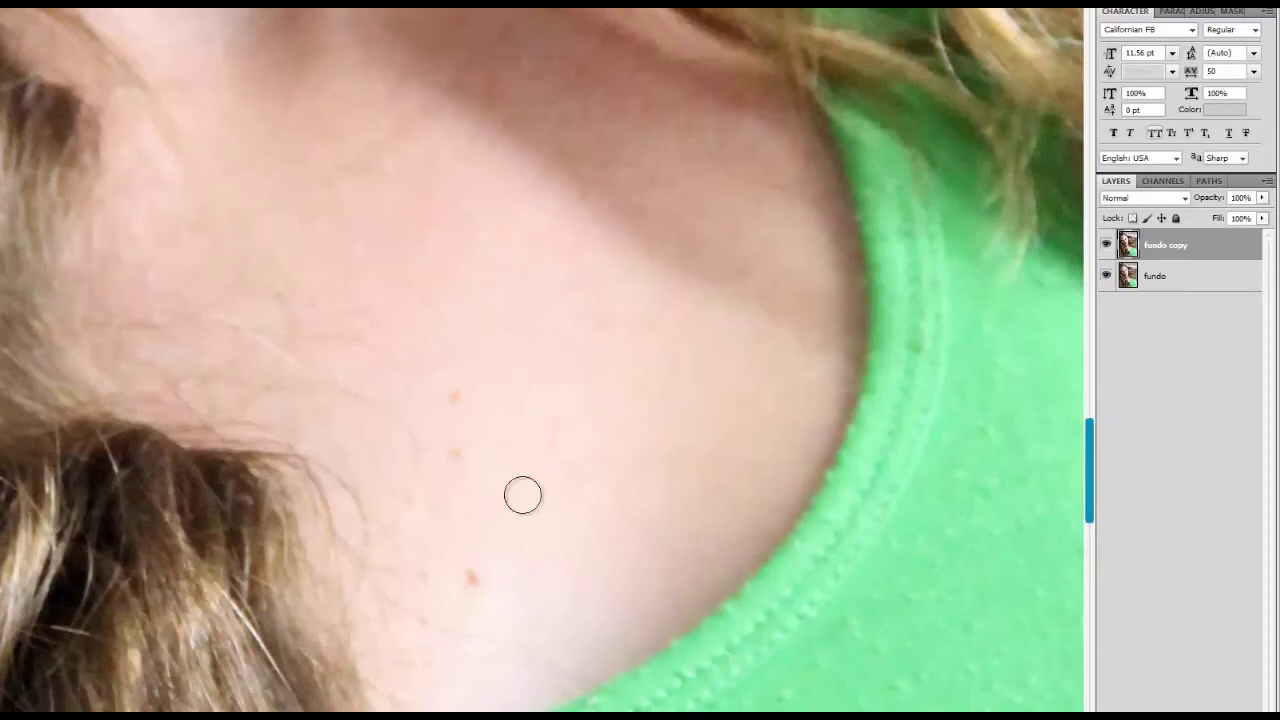
click(474, 578)
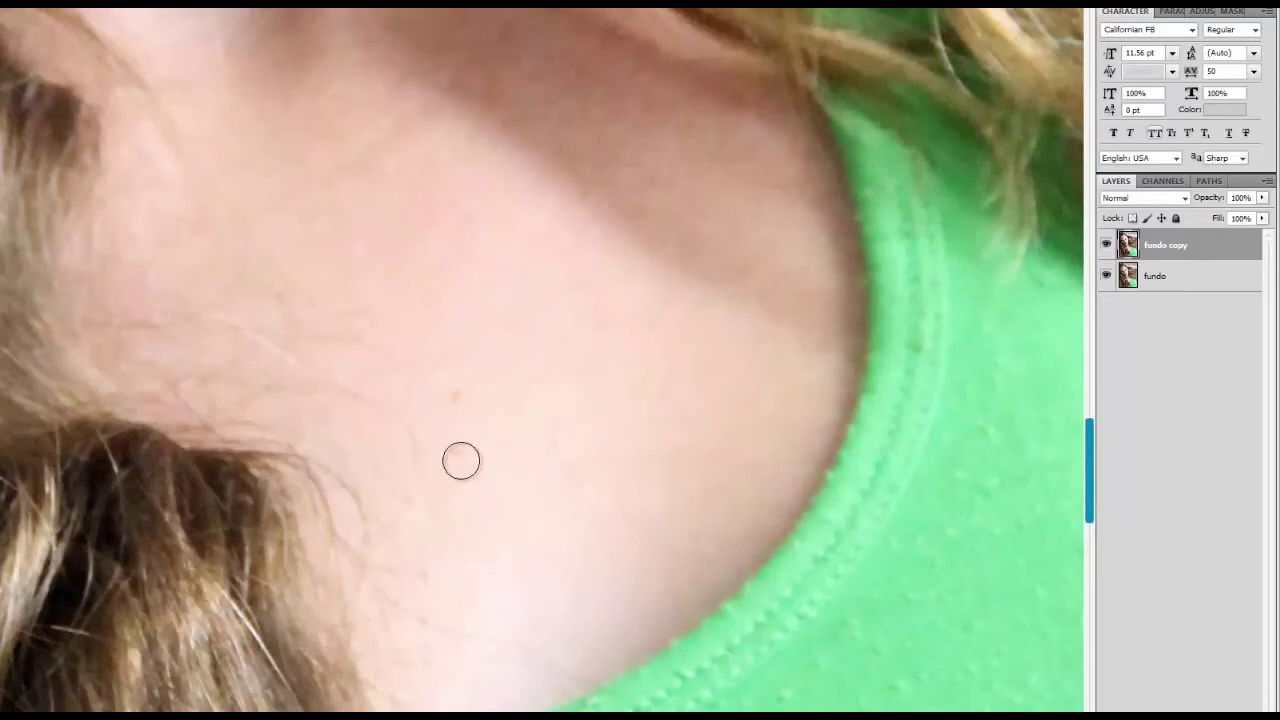
click(457, 394)
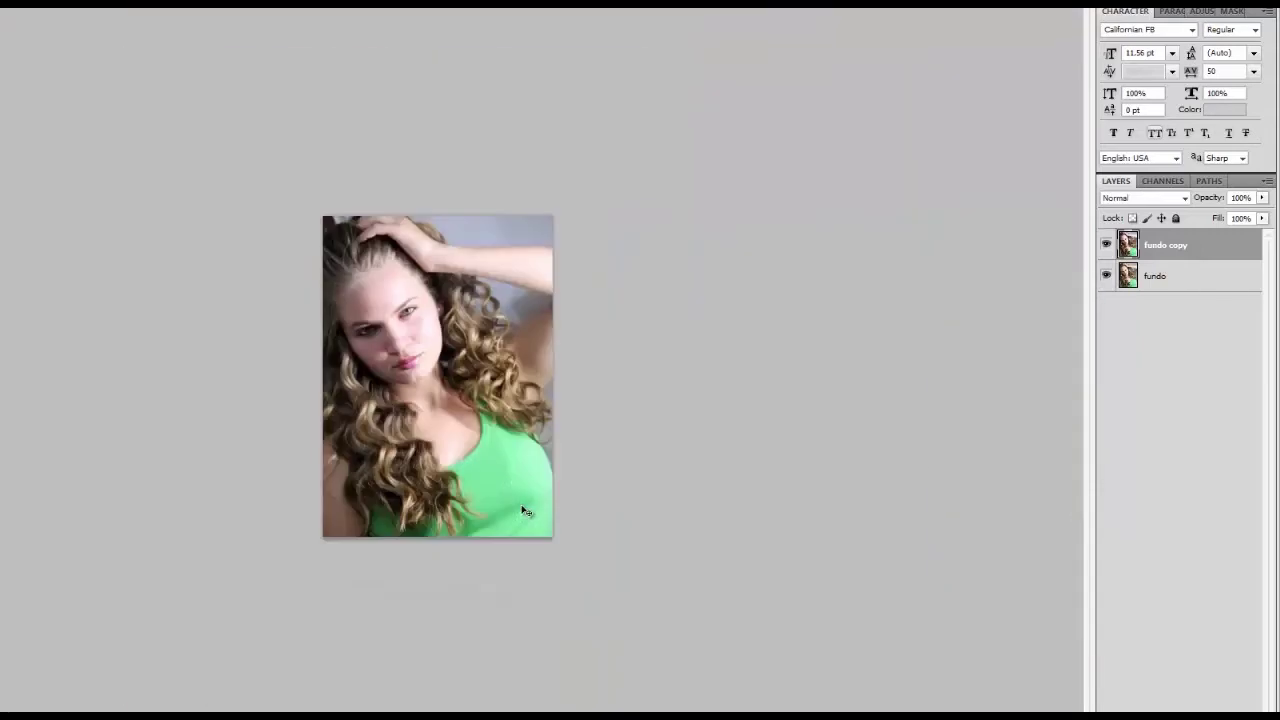
Zoom in and toggle fundo copy to compare retouched and original skin.
scroll(437, 380, up, 1)
scroll(437, 329, up, 1)
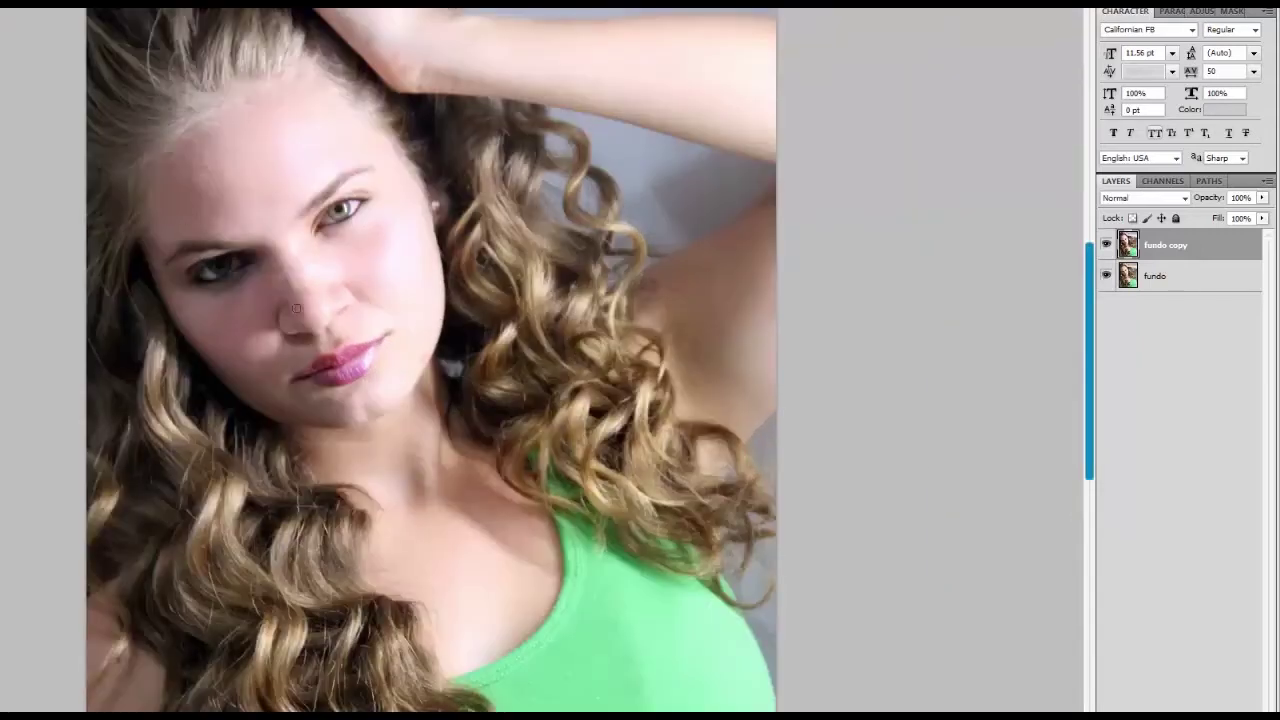
scroll(314, 380, down, 1)
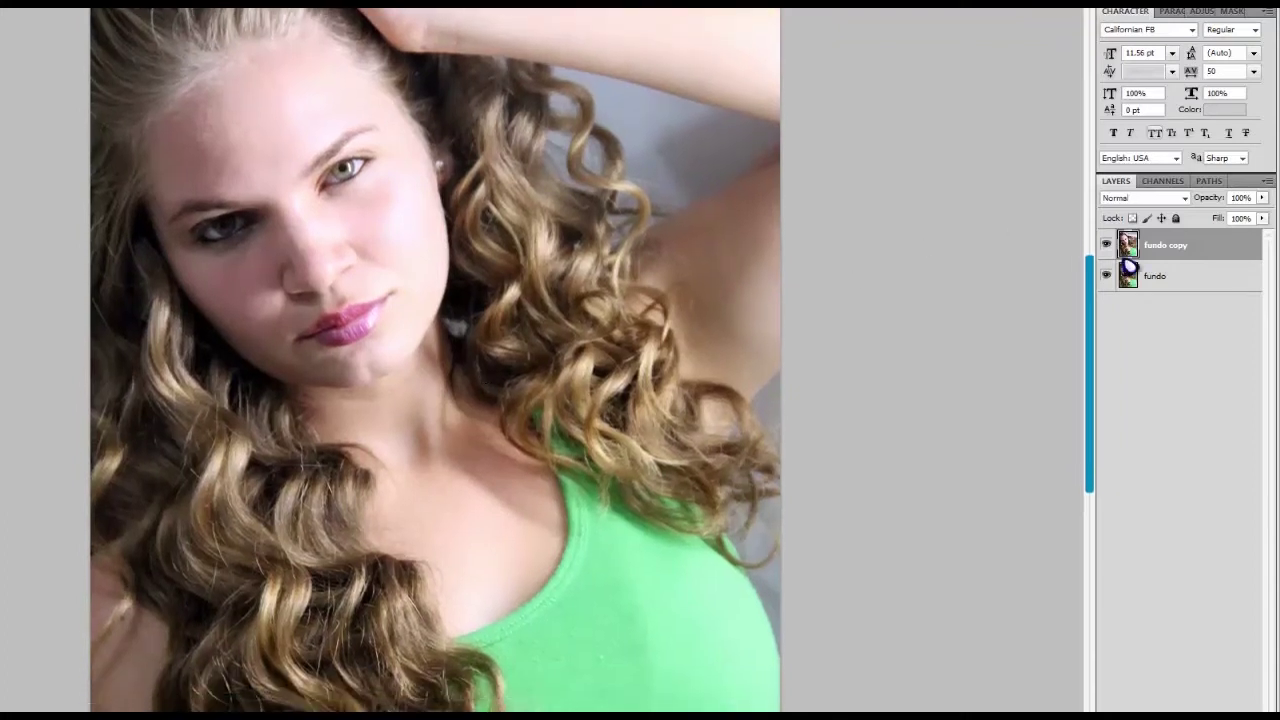
scroll(505, 183, up, 1)
scroll(457, 255, down, 1)
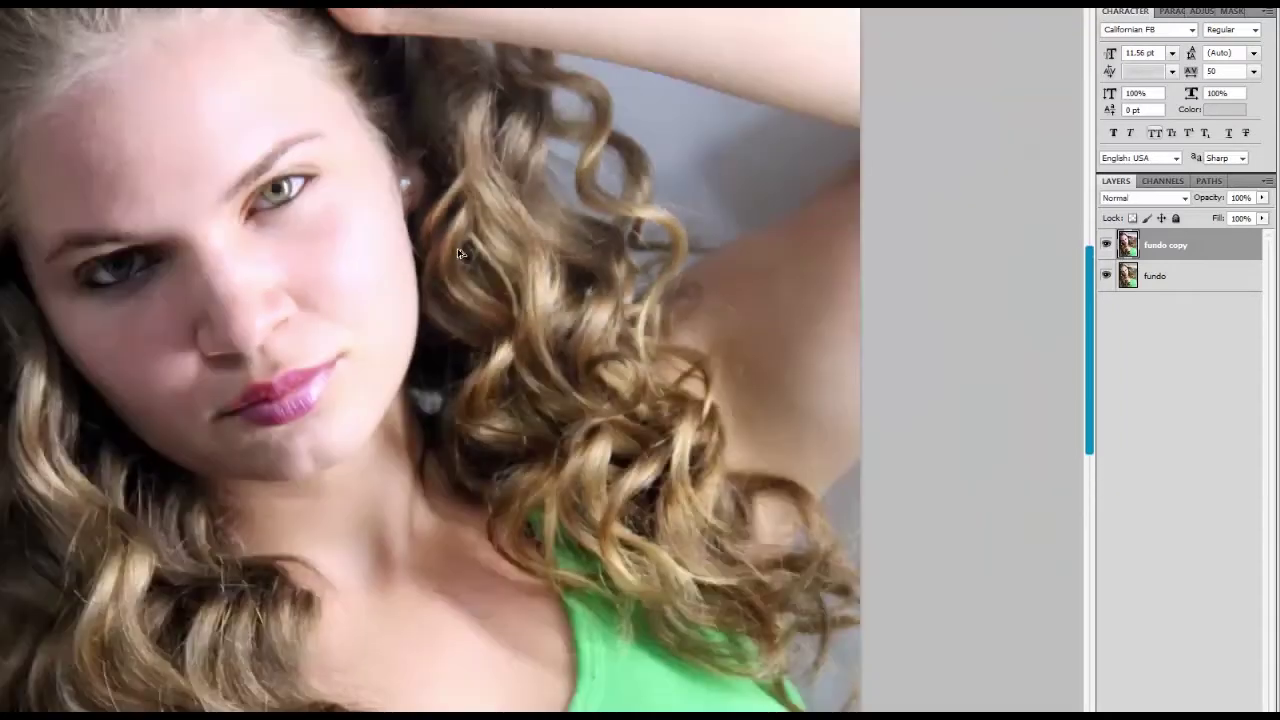
drag(429, 251, 436, 218)
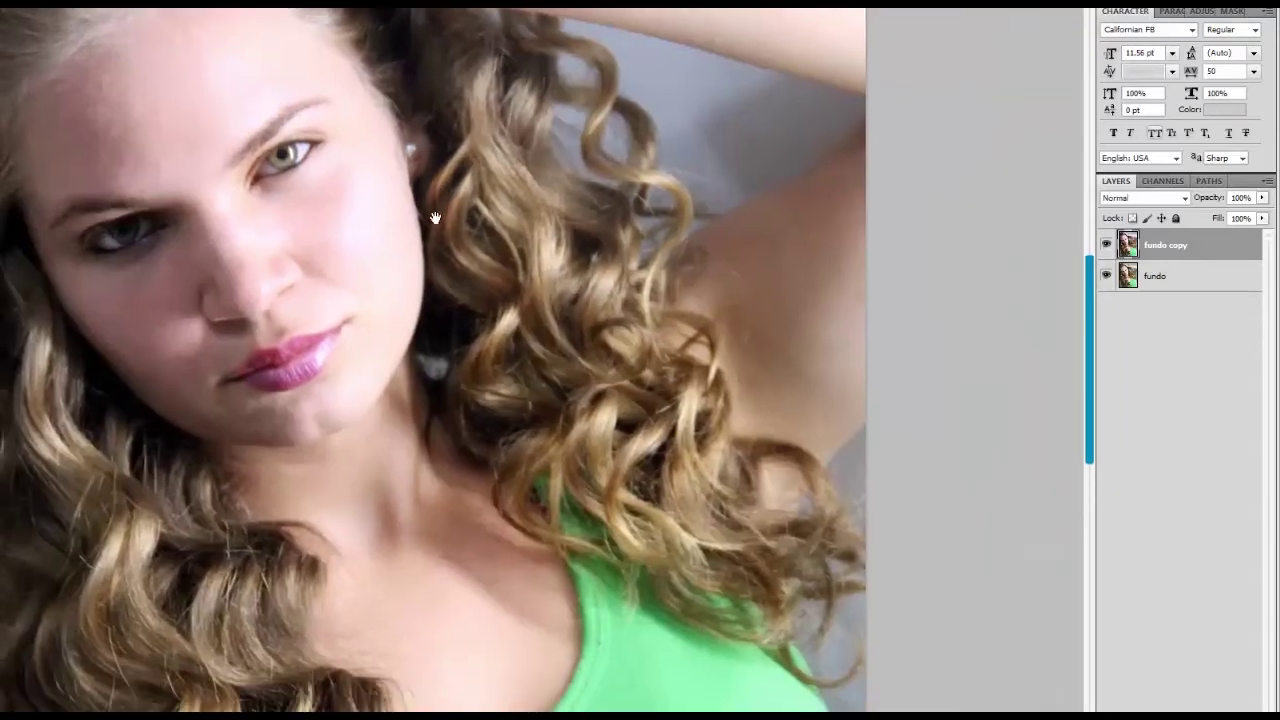
click(1106, 246)
click(1106, 246)
click(1106, 246)
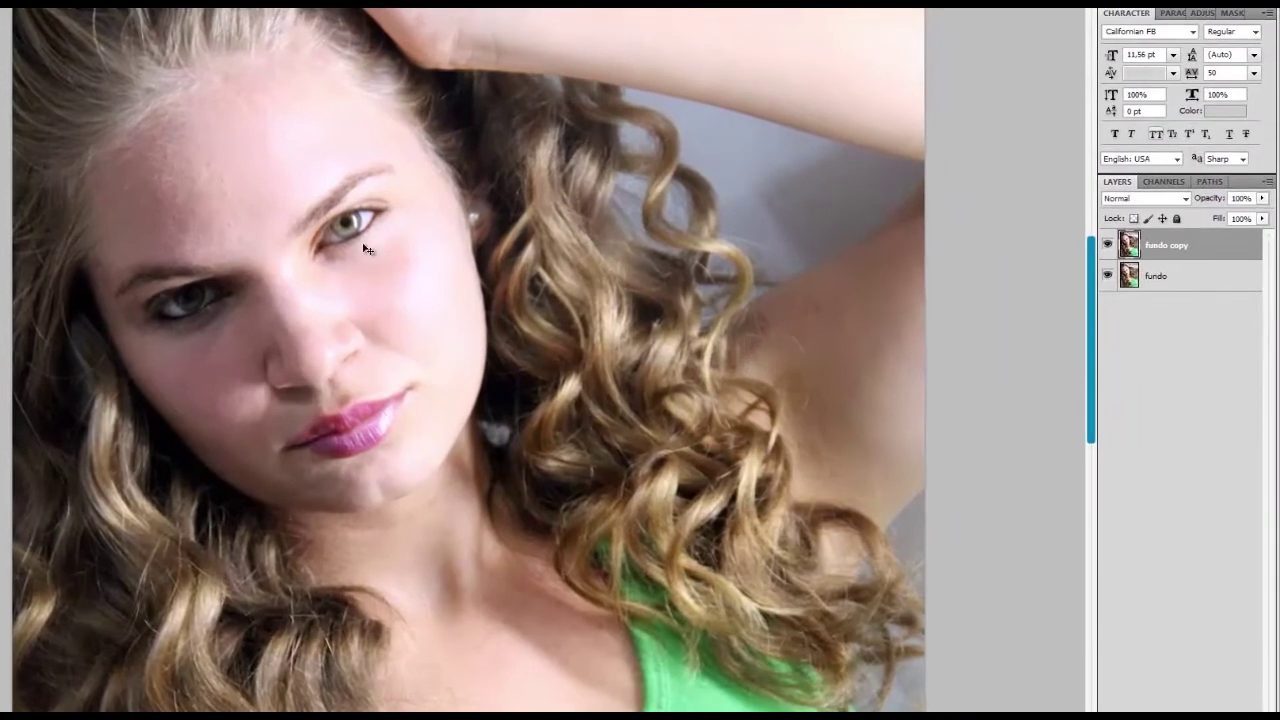
Duplicate fundo copy as a hidden fundo copy 2, leaving fundo copy active.
key(ctrl+j)
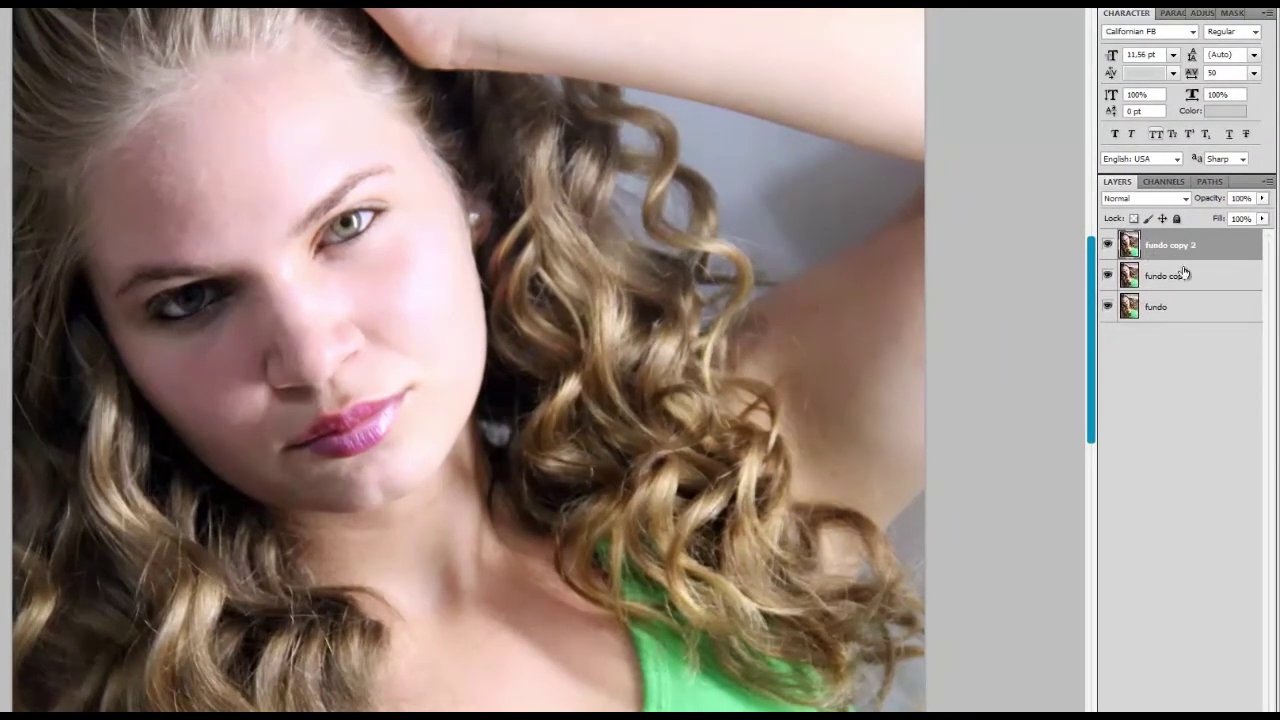
click(1107, 248)
click(1107, 276)
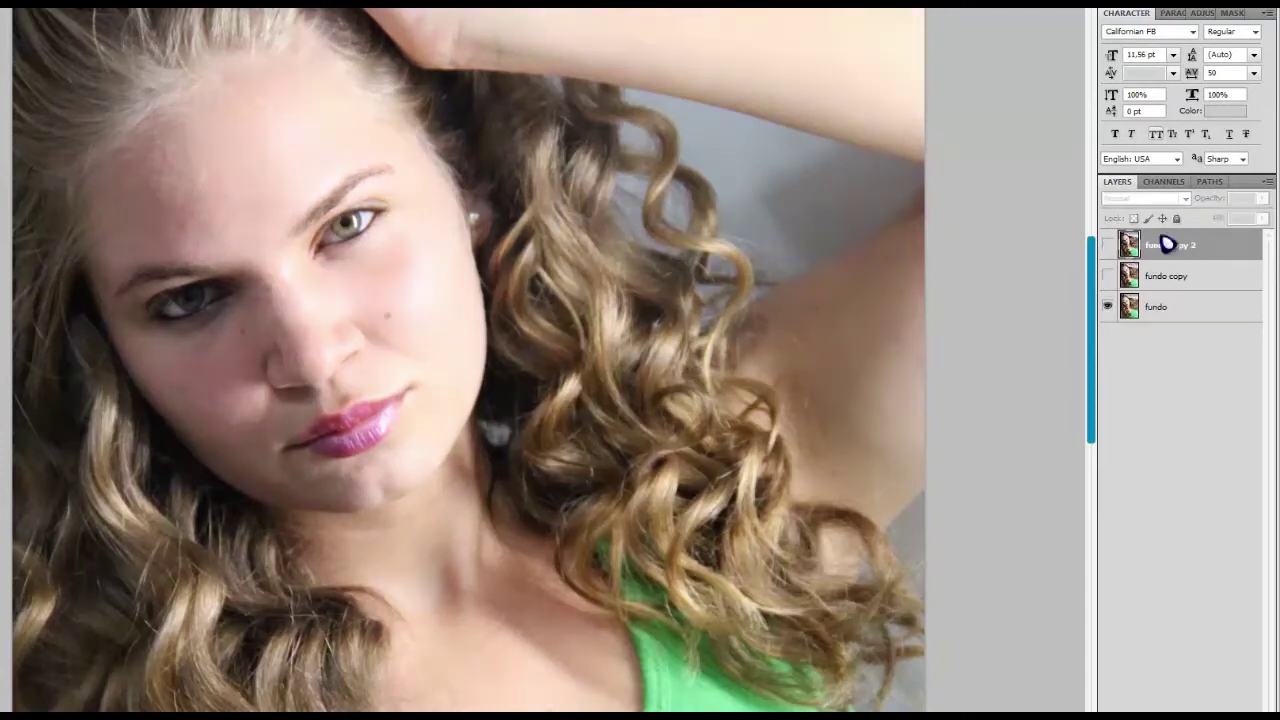
click(1157, 309)
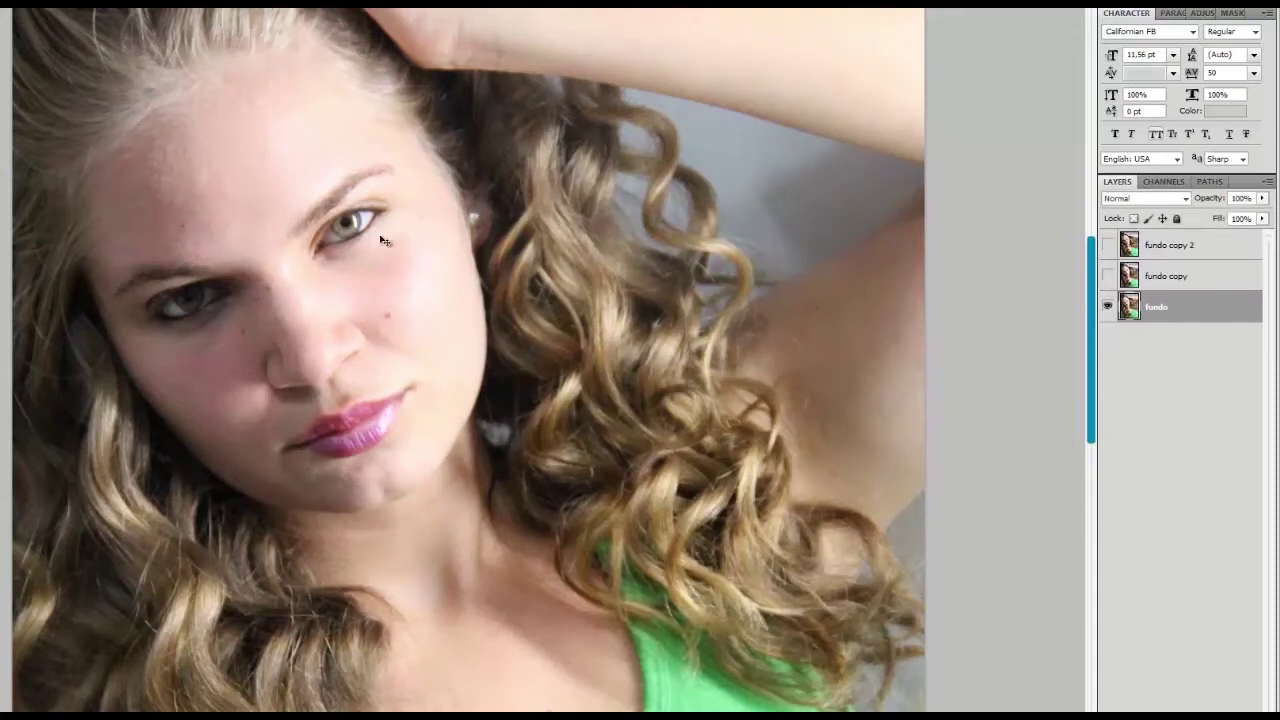
click(1107, 277)
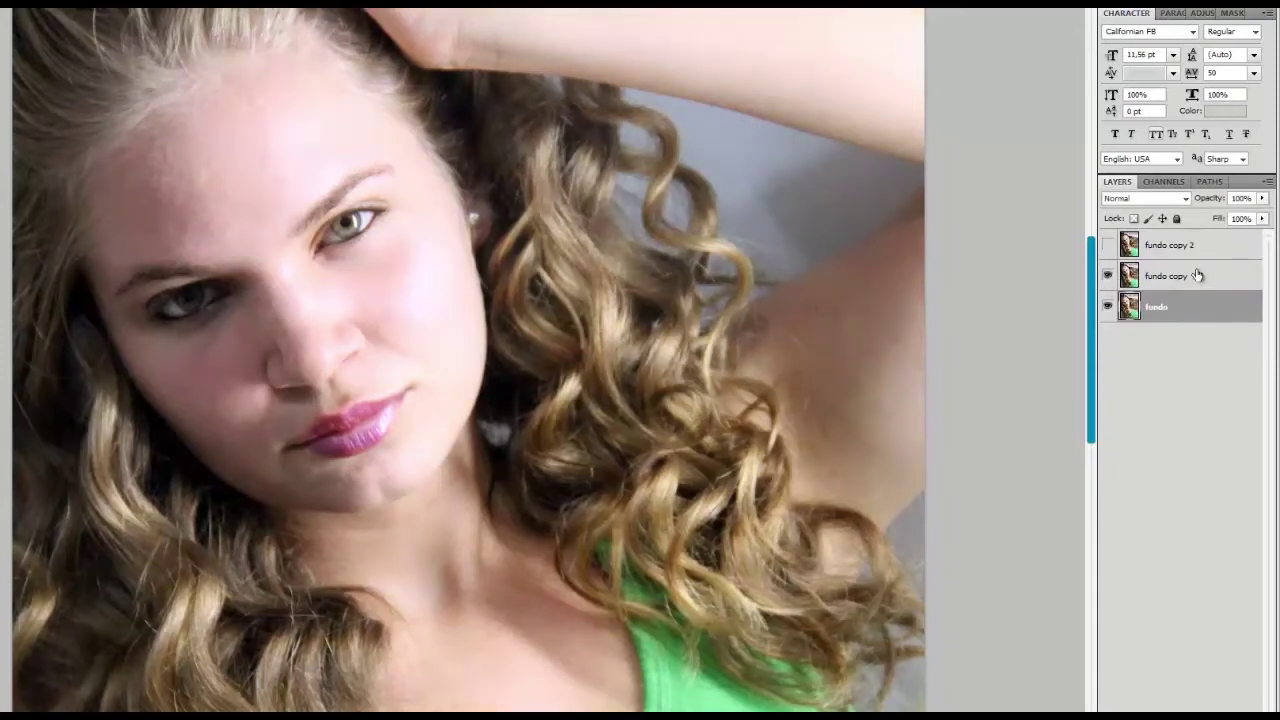
click(1170, 279)
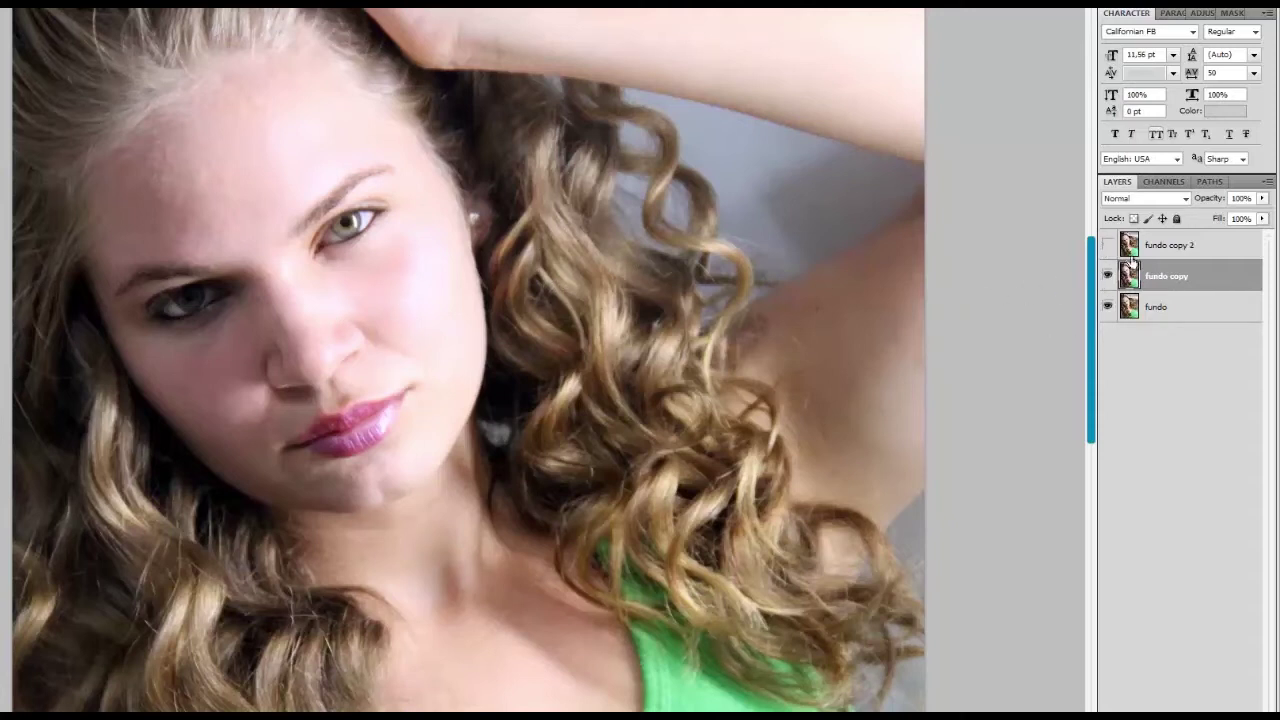
Run Imagenomic Portraiture on fundo copy 2 with Sharpness 17 and Softness 38.
click(1187, 248)
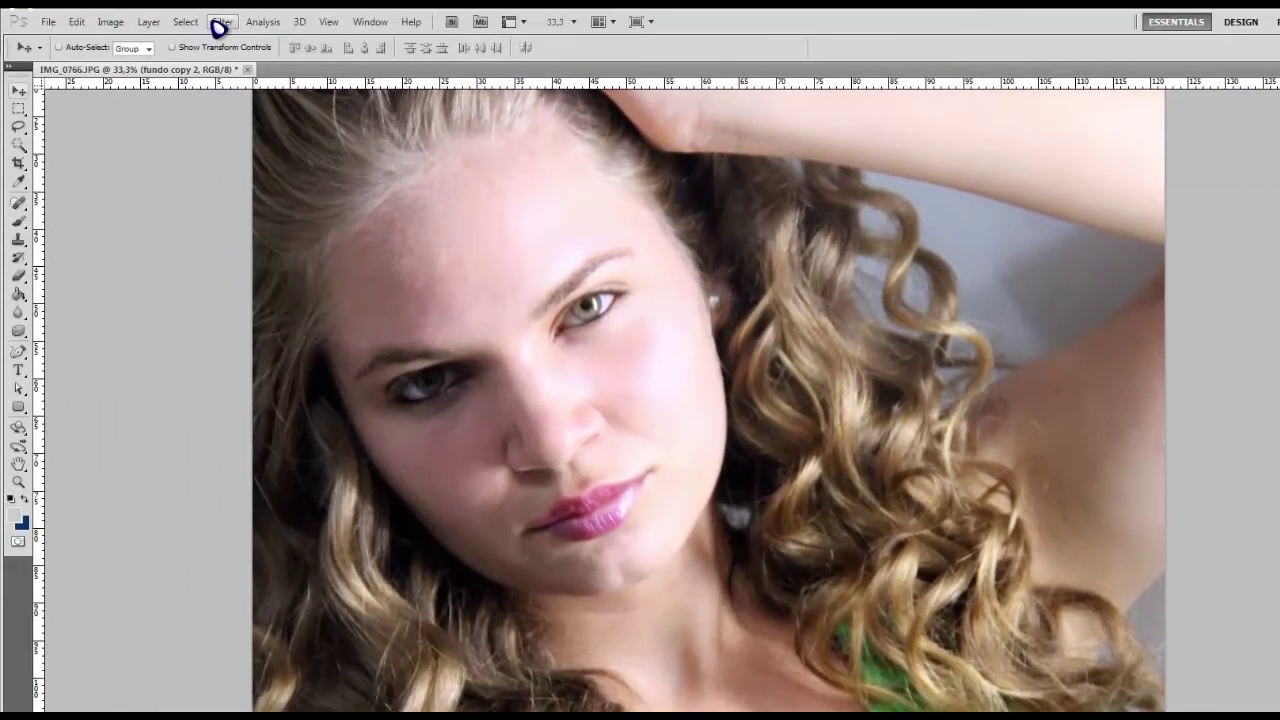
click(222, 21)
mouse_move(246, 345)
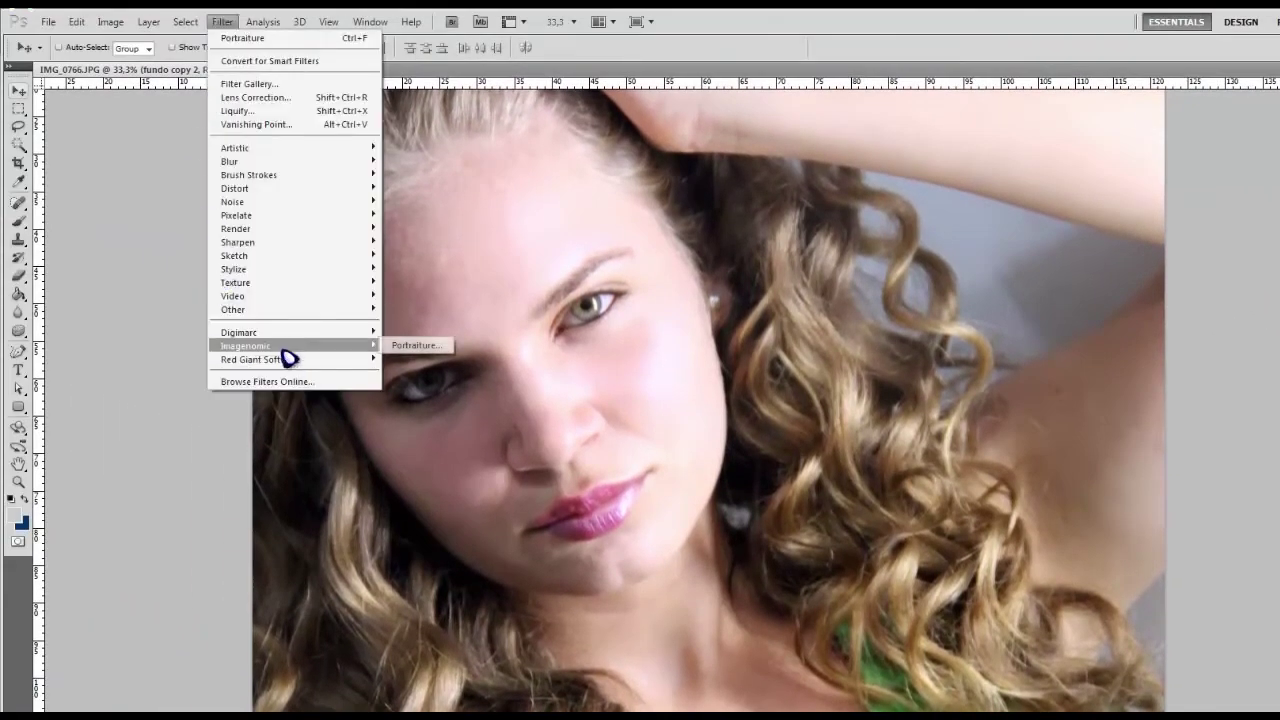
click(441, 352)
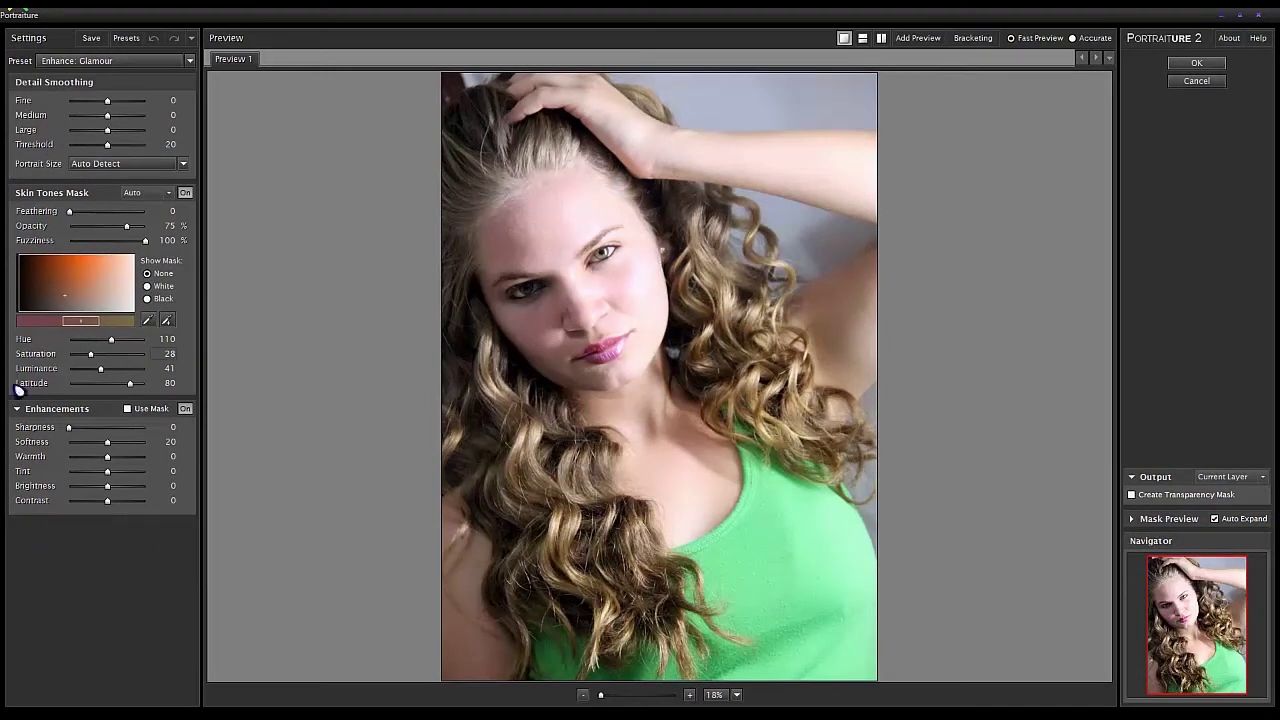
drag(69, 427, 105, 427)
mouse_move(107, 441)
mouse_down()
mouse_move(141, 441)
mouse_move(101, 427)
mouse_up()
click(1221, 64)
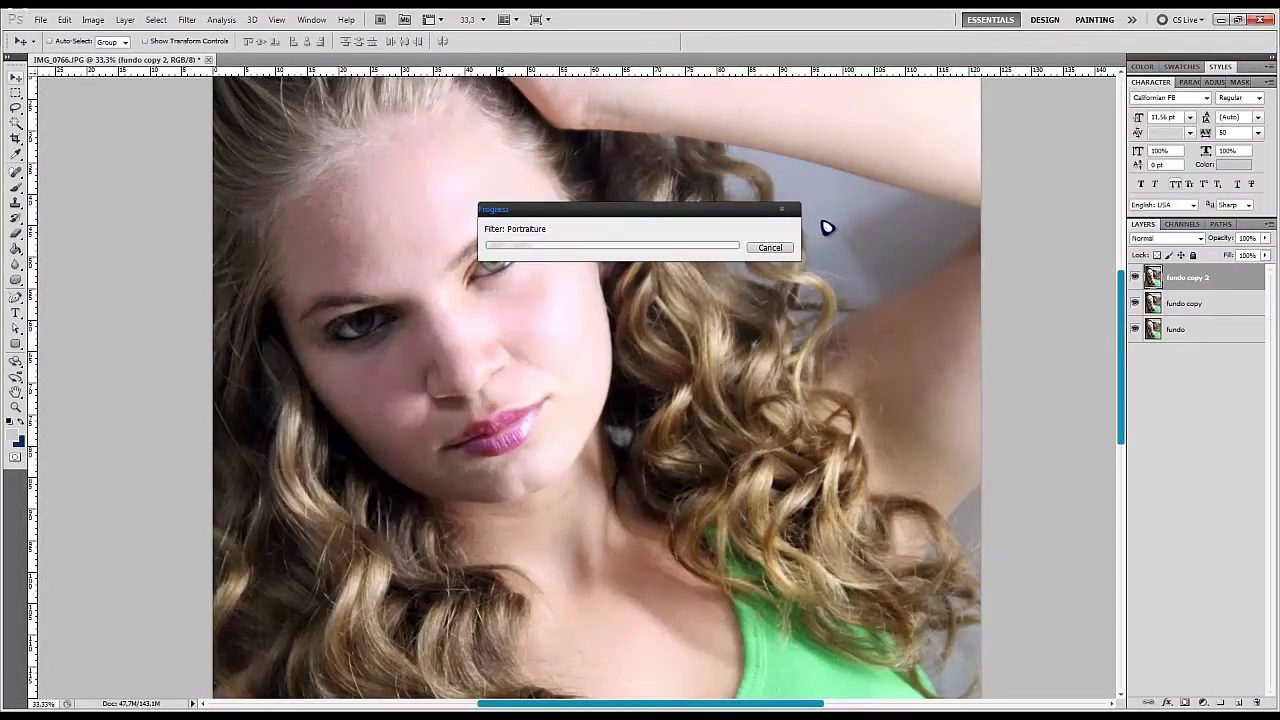
Let Portraiture finish, compare fundo copy 2 on and off, and leave it visible and active.
drag(666, 209, 955, 98)
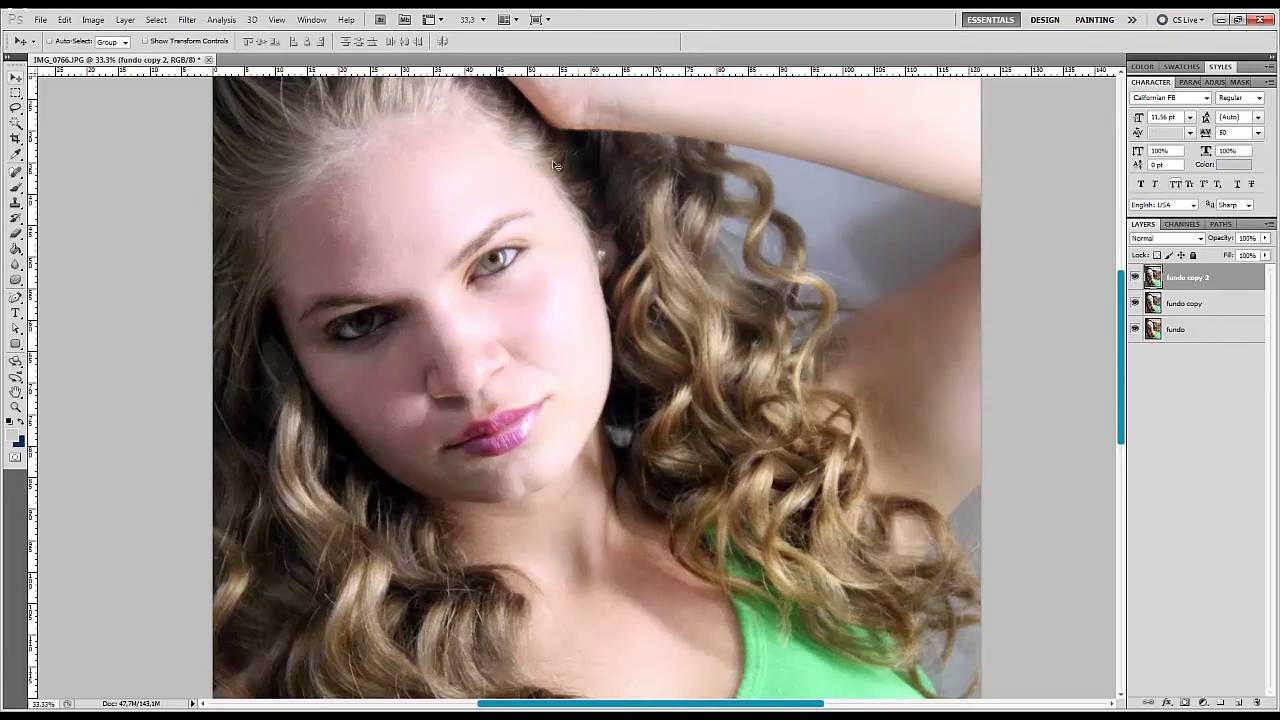
mouse_move(1123, 337)
mouse_down()
mouse_move(1123, 420)
mouse_move(1125, 357)
mouse_up()
scroll(784, 277, up, 2)
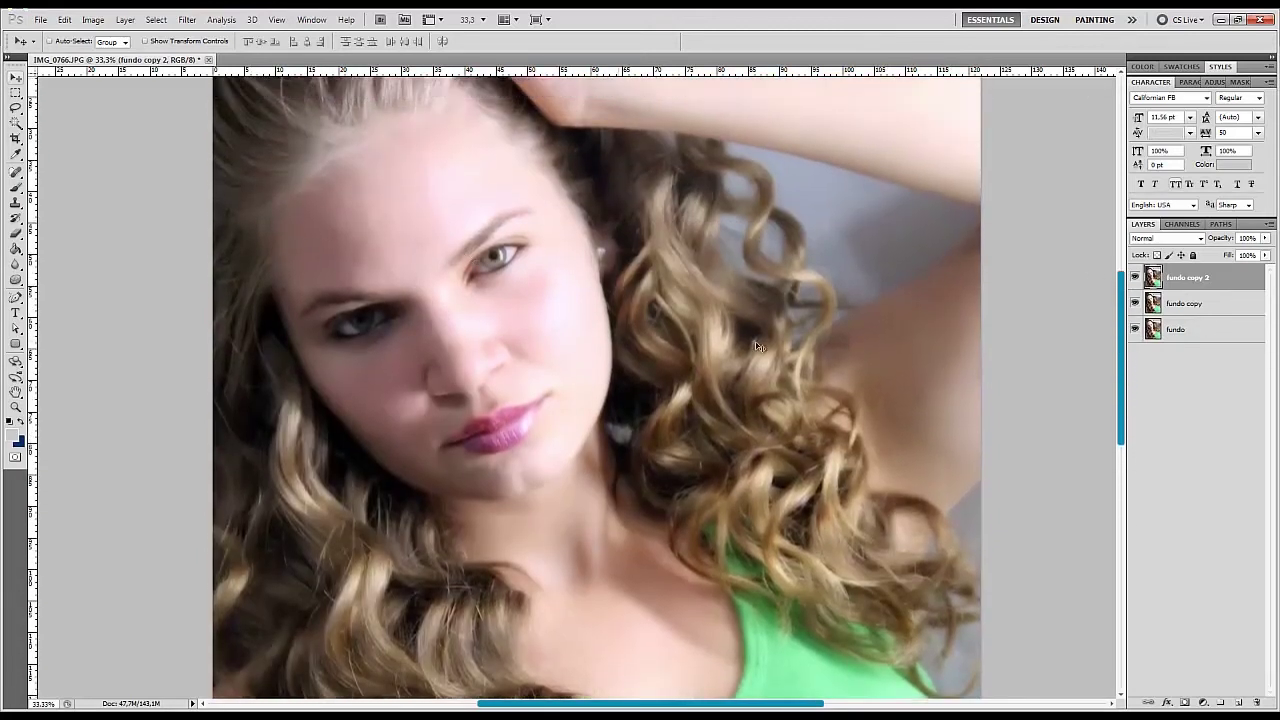
click(1136, 280)
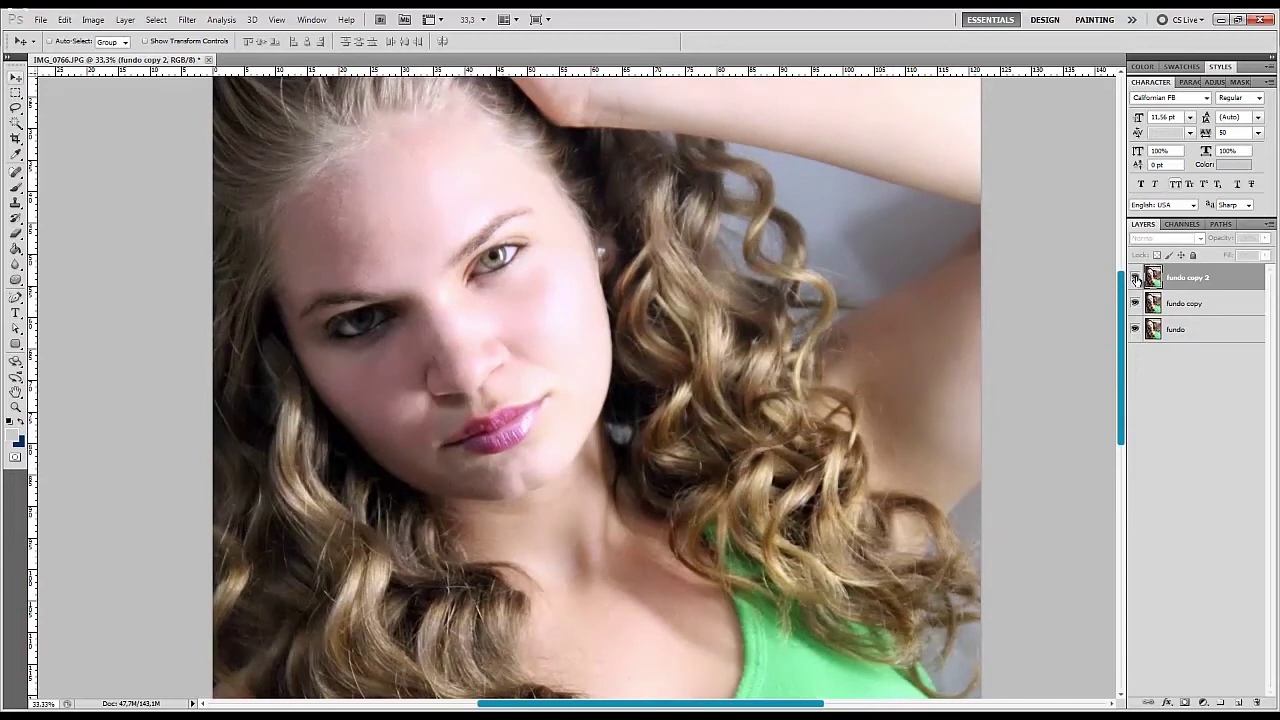
click(1136, 280)
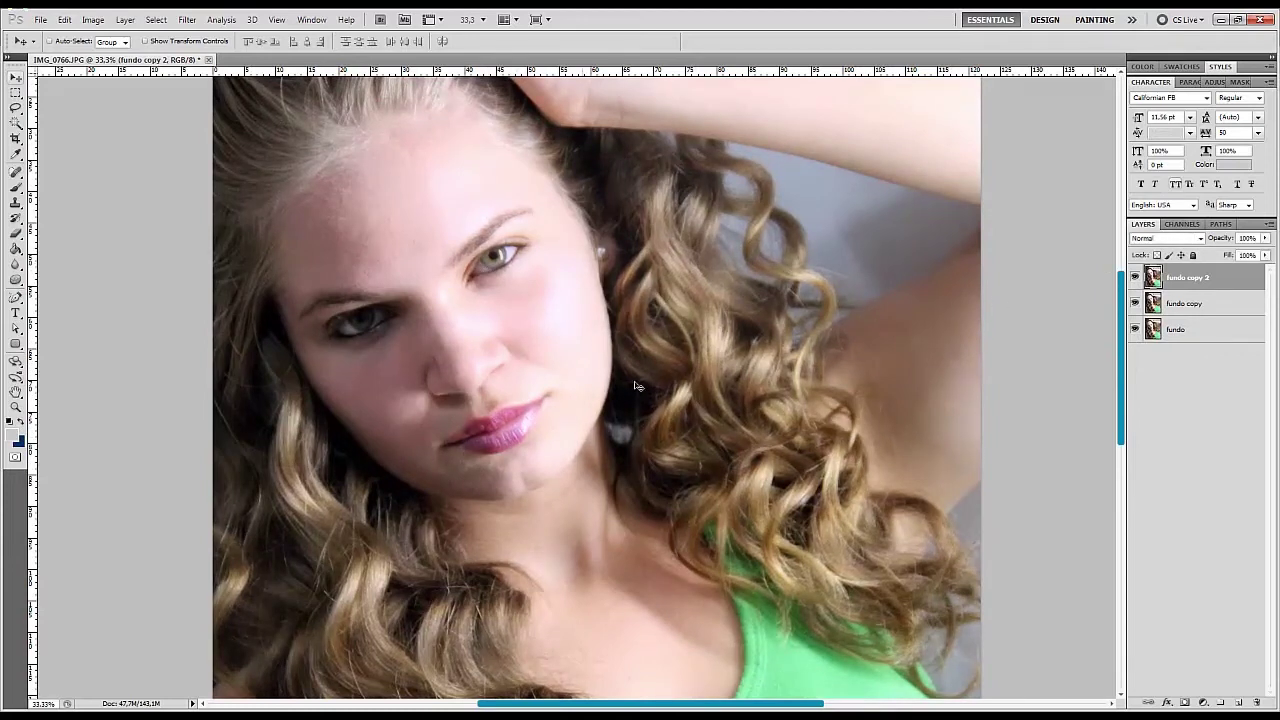
click(1135, 280)
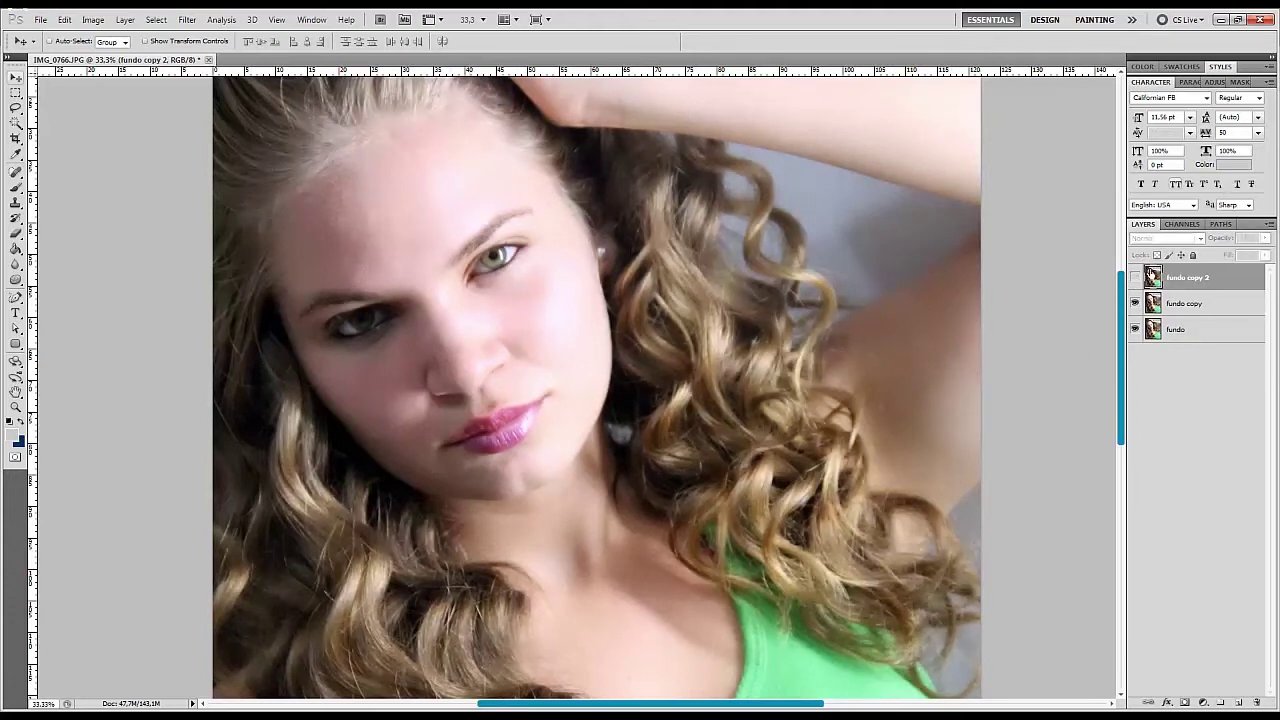
click(1177, 303)
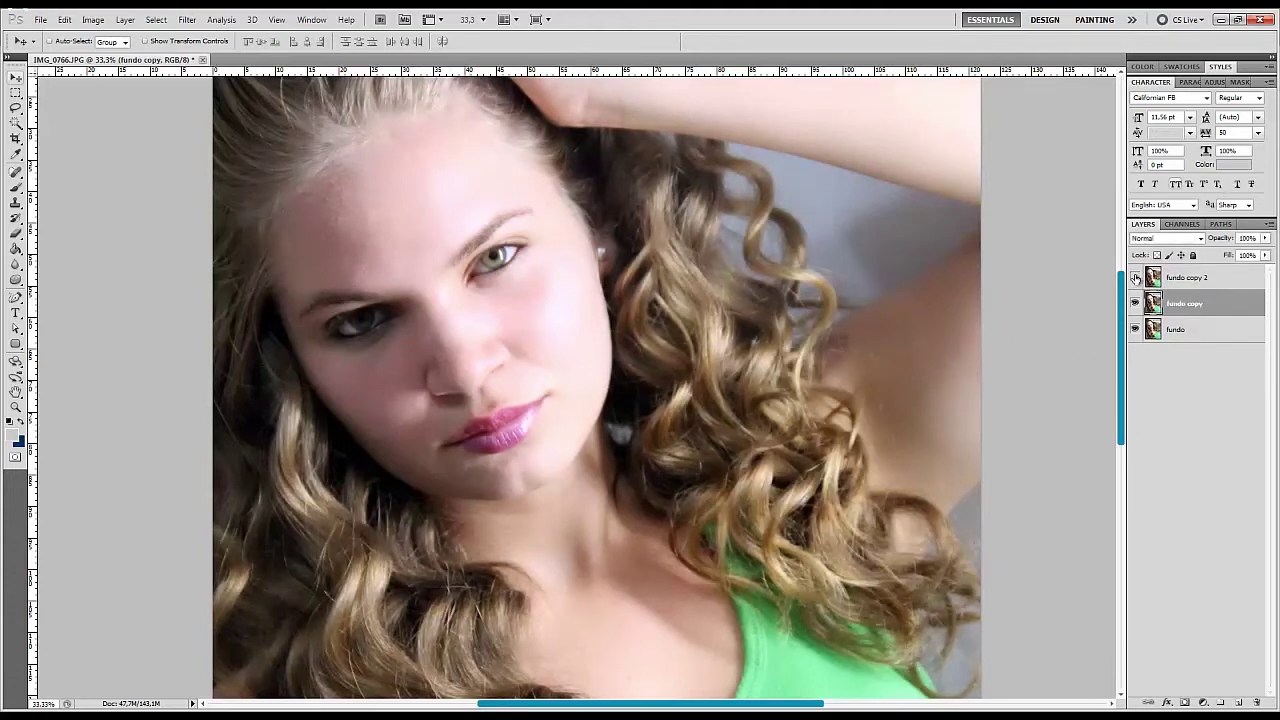
click(1135, 278)
click(1177, 285)
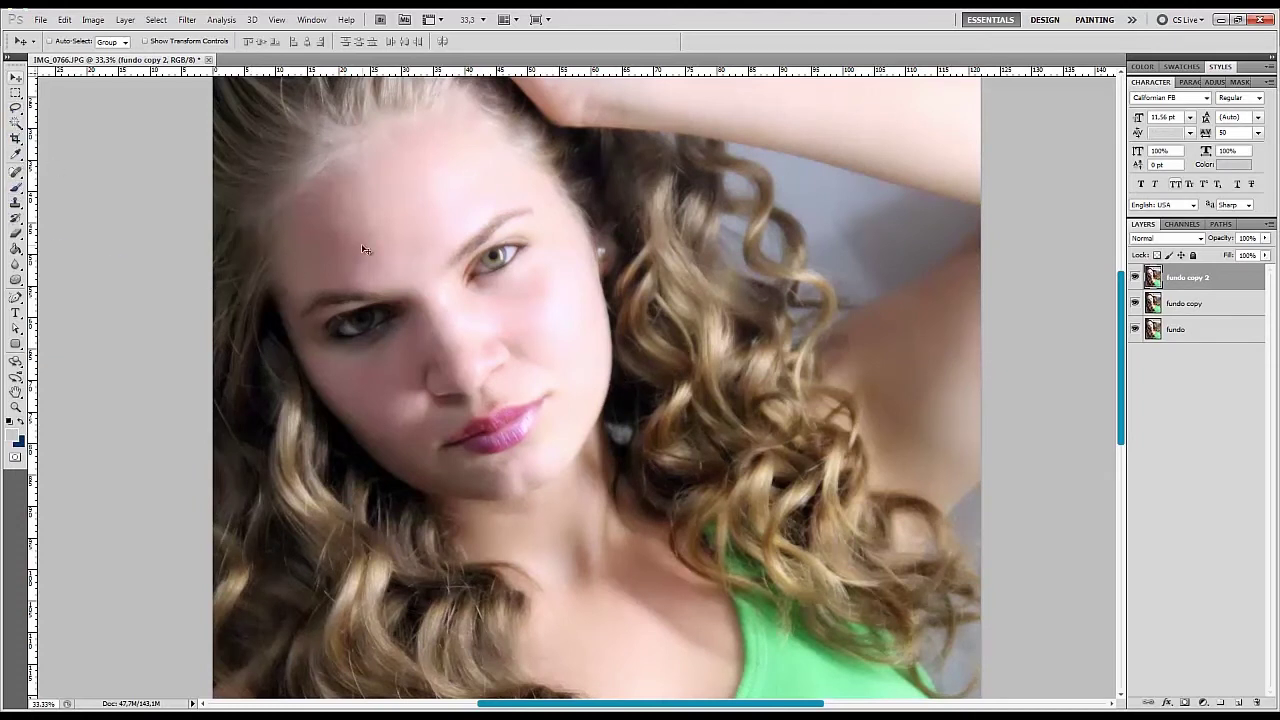
Lasso around the hair, face and neck, adding the lower-left arm and shoulder to the selection.
key(l)
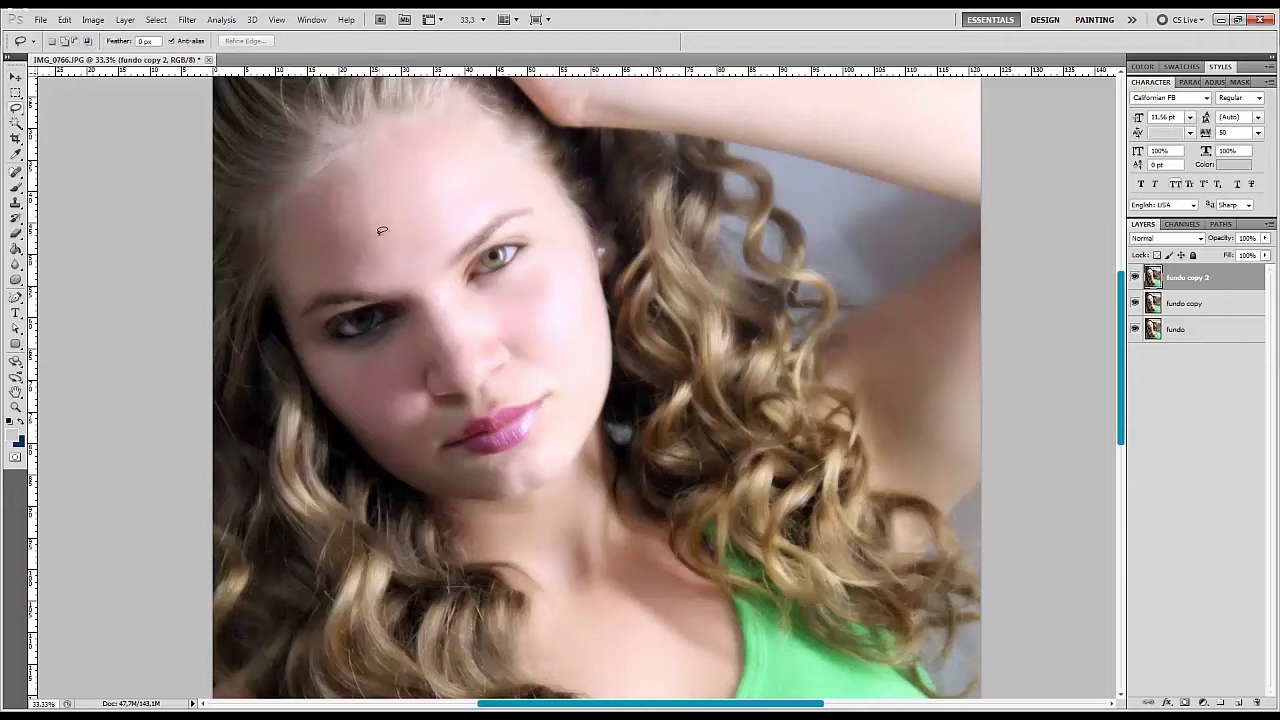
key(ctrl+minus)
key(ctrl+minus)
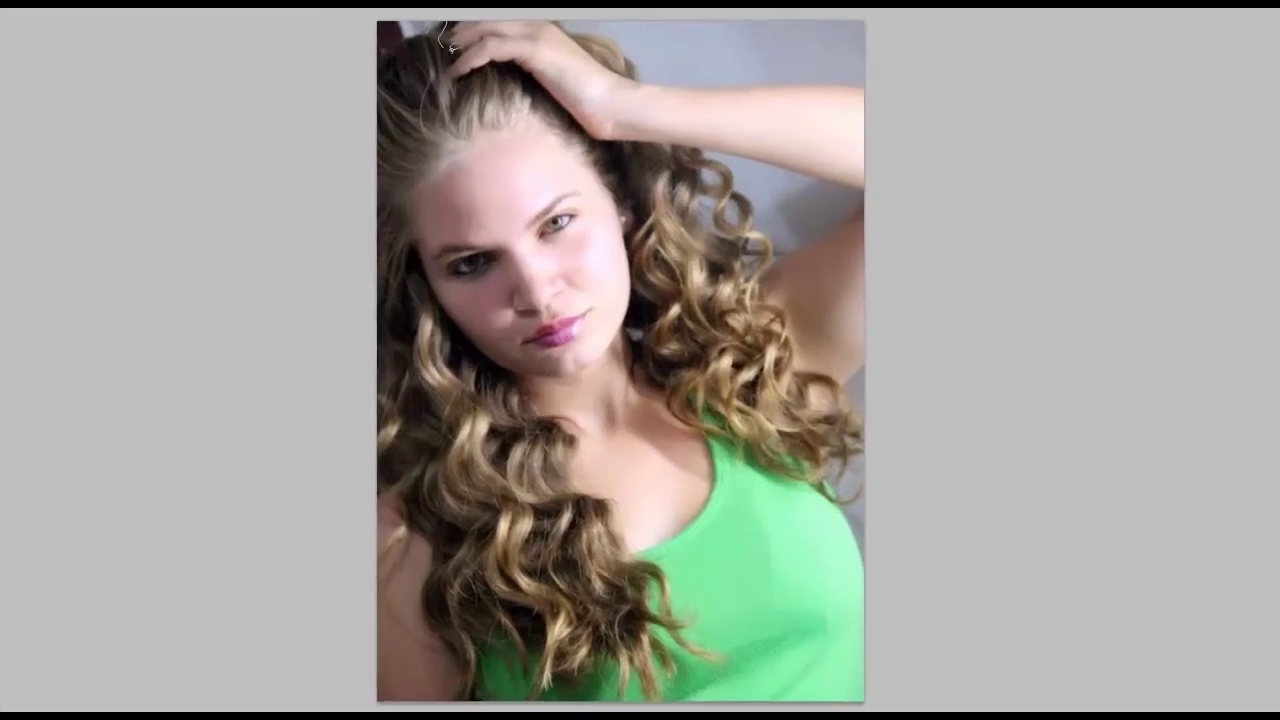
drag(443, 114, 464, 166)
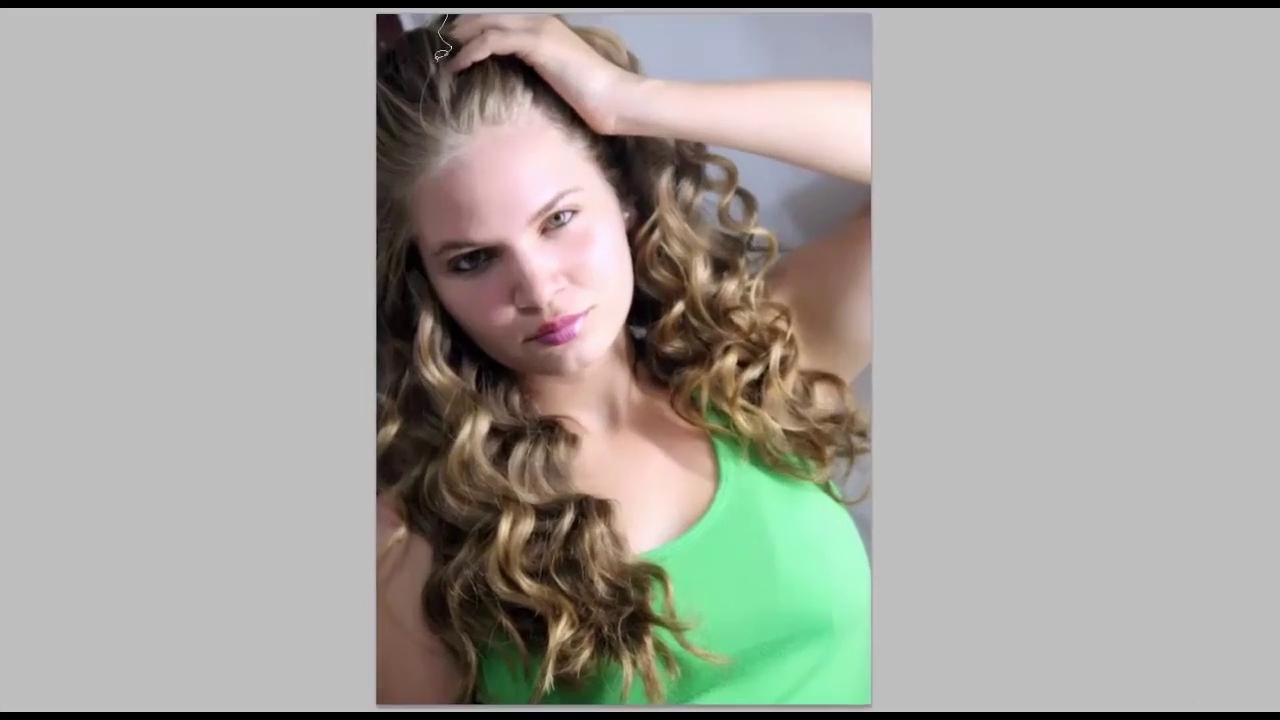
mouse_move(478, 74)
mouse_down()
mouse_move(514, 62)
mouse_move(636, 150)
mouse_move(742, 150)
mouse_up()
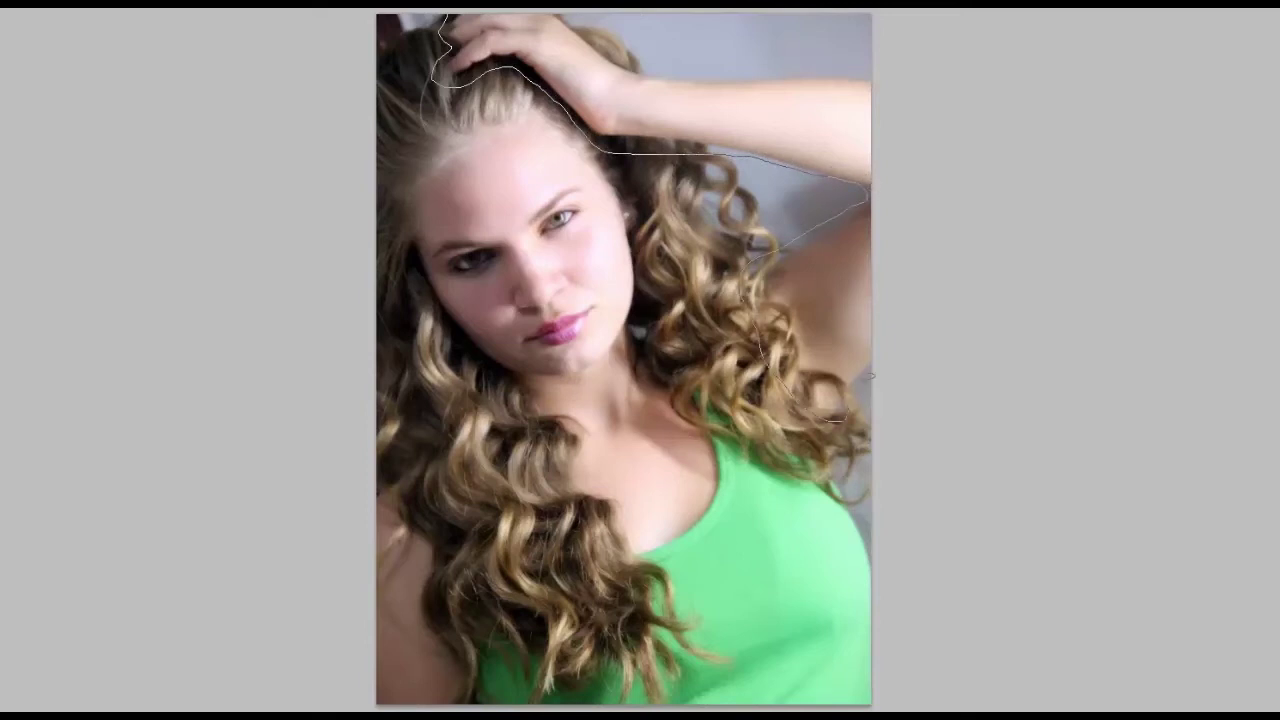
mouse_move(907, 267)
mouse_down()
mouse_move(906, 114)
mouse_move(876, 73)
mouse_move(636, 52)
mouse_up()
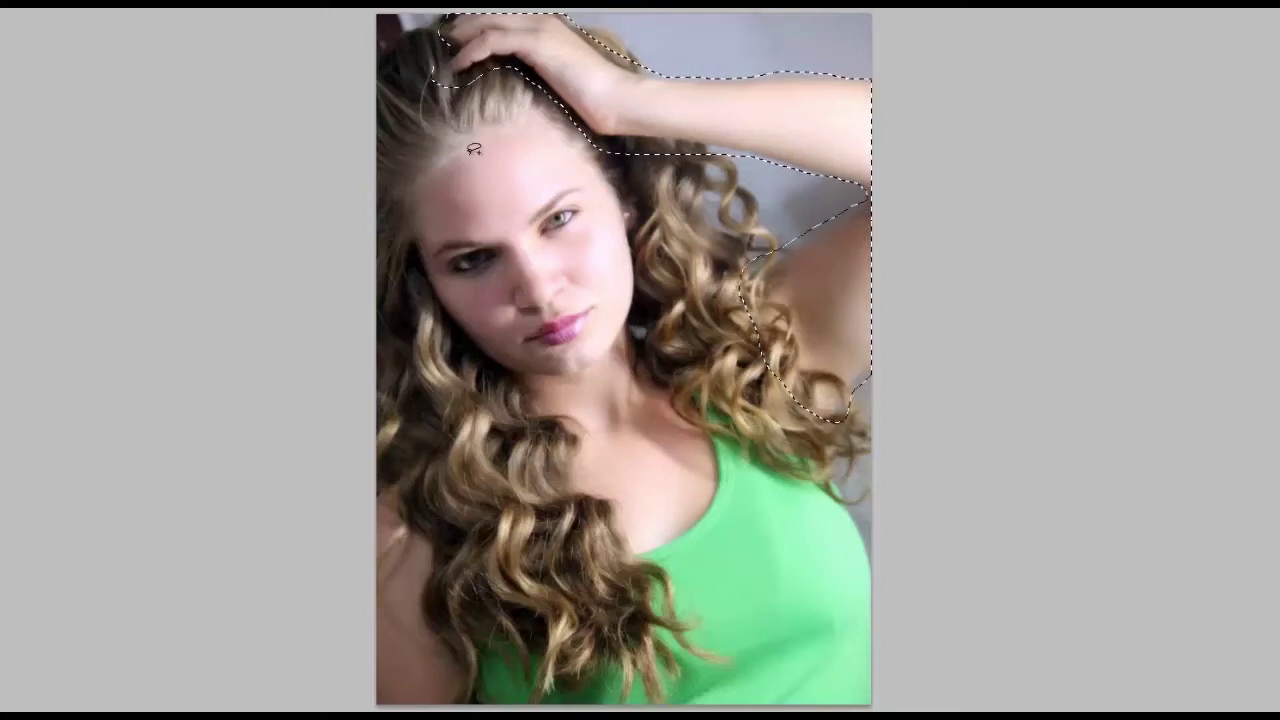
mouse_move(447, 123)
mouse_down()
mouse_move(398, 175)
mouse_move(422, 258)
mouse_move(458, 329)
mouse_move(548, 440)
mouse_up()
mouse_move(677, 545)
mouse_down()
mouse_move(736, 490)
mouse_move(716, 410)
mouse_move(666, 354)
mouse_move(645, 222)
mouse_up()
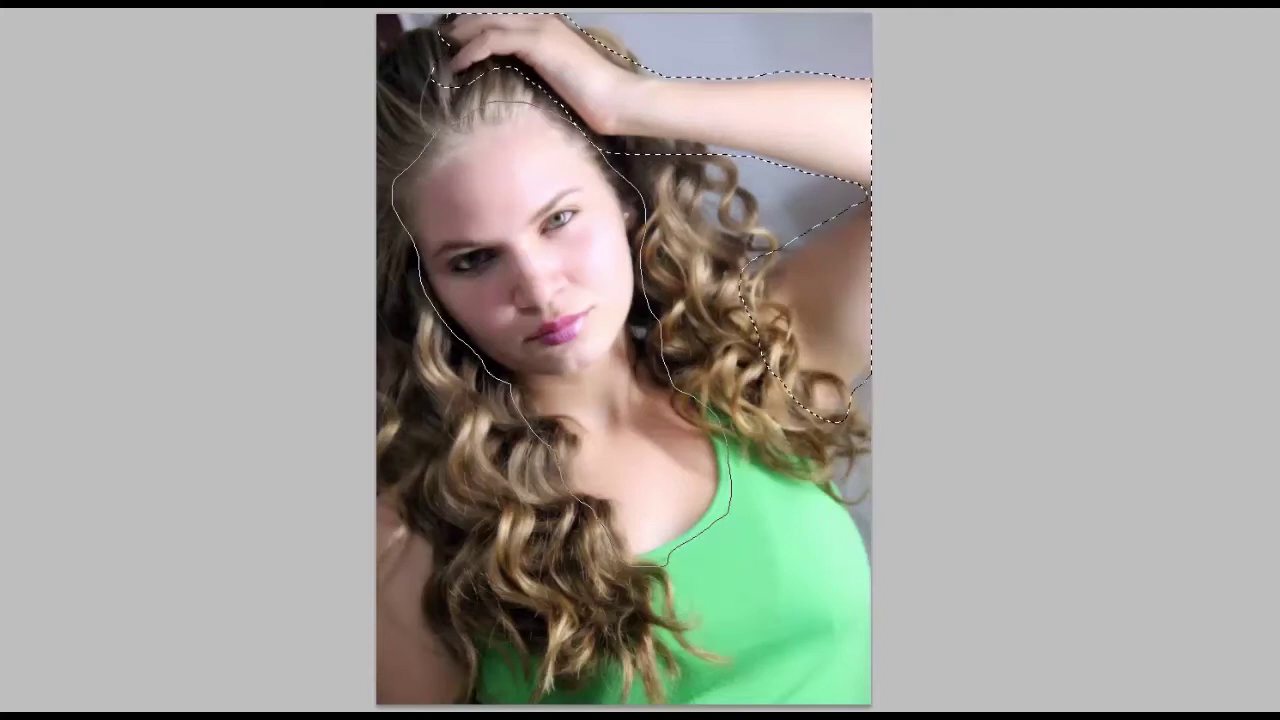
drag(400, 215, 410, 240)
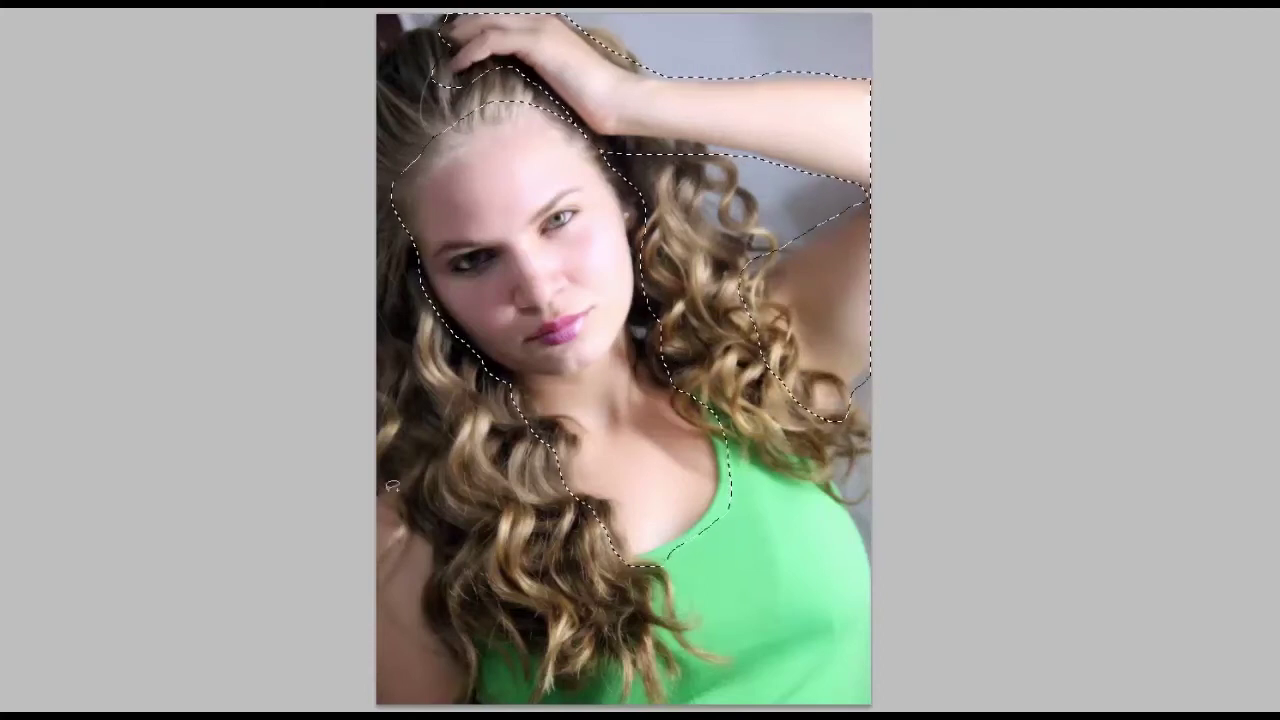
mouse_move(392, 486)
mouse_down()
mouse_move(425, 540)
mouse_move(474, 695)
mouse_move(352, 520)
mouse_move(351, 480)
mouse_up()
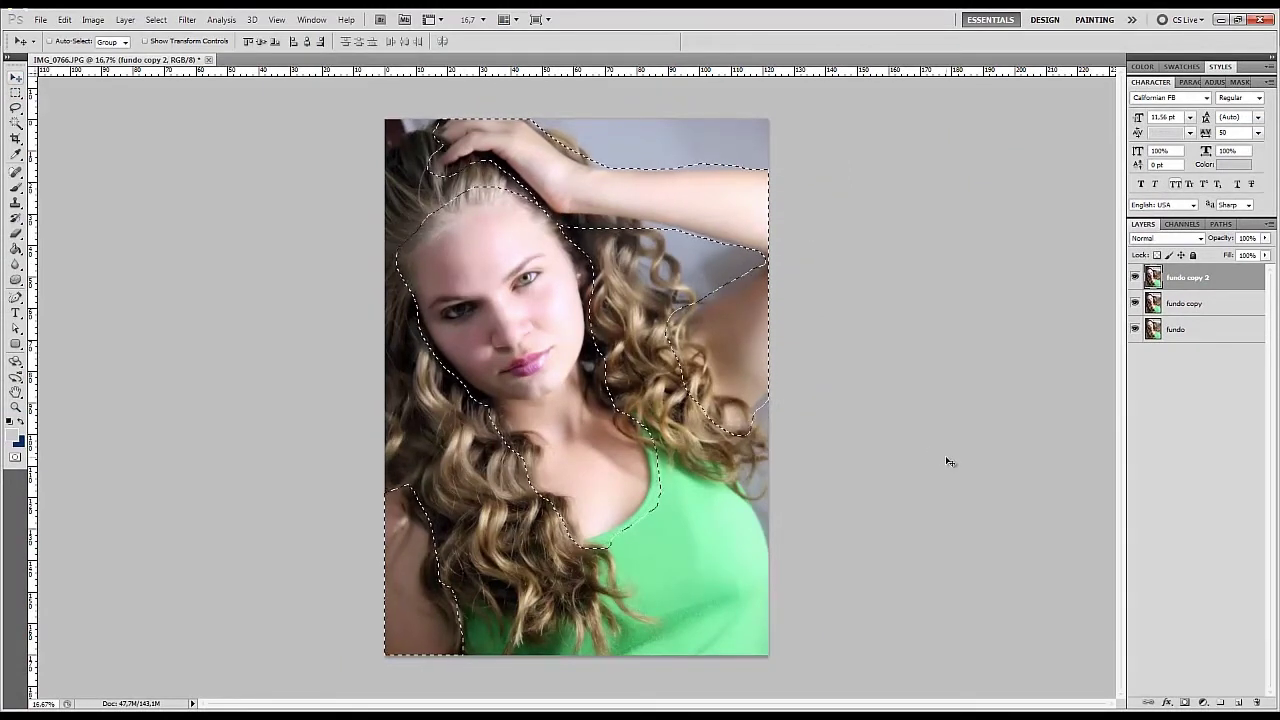
Copy the selected skin to Layer 1 and preview the cutout with the other layers hidden.
key(ctrl+j)
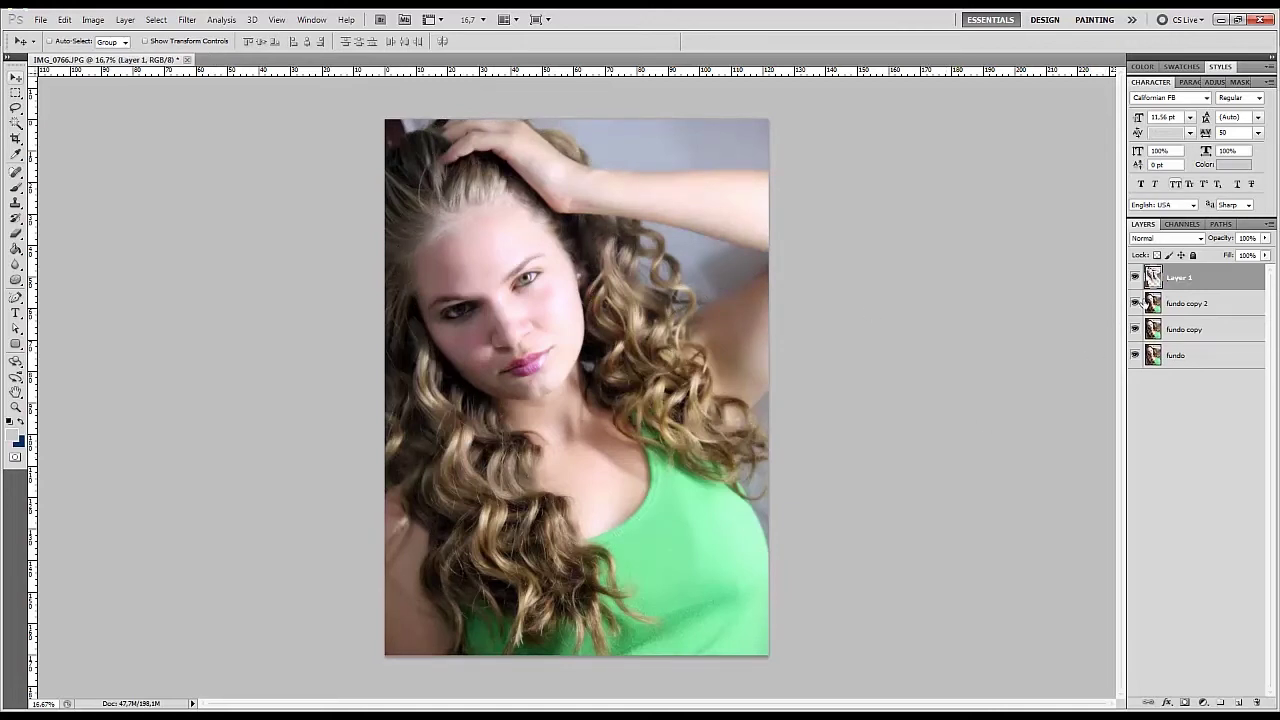
click(1135, 303)
click(1135, 329)
click(1136, 355)
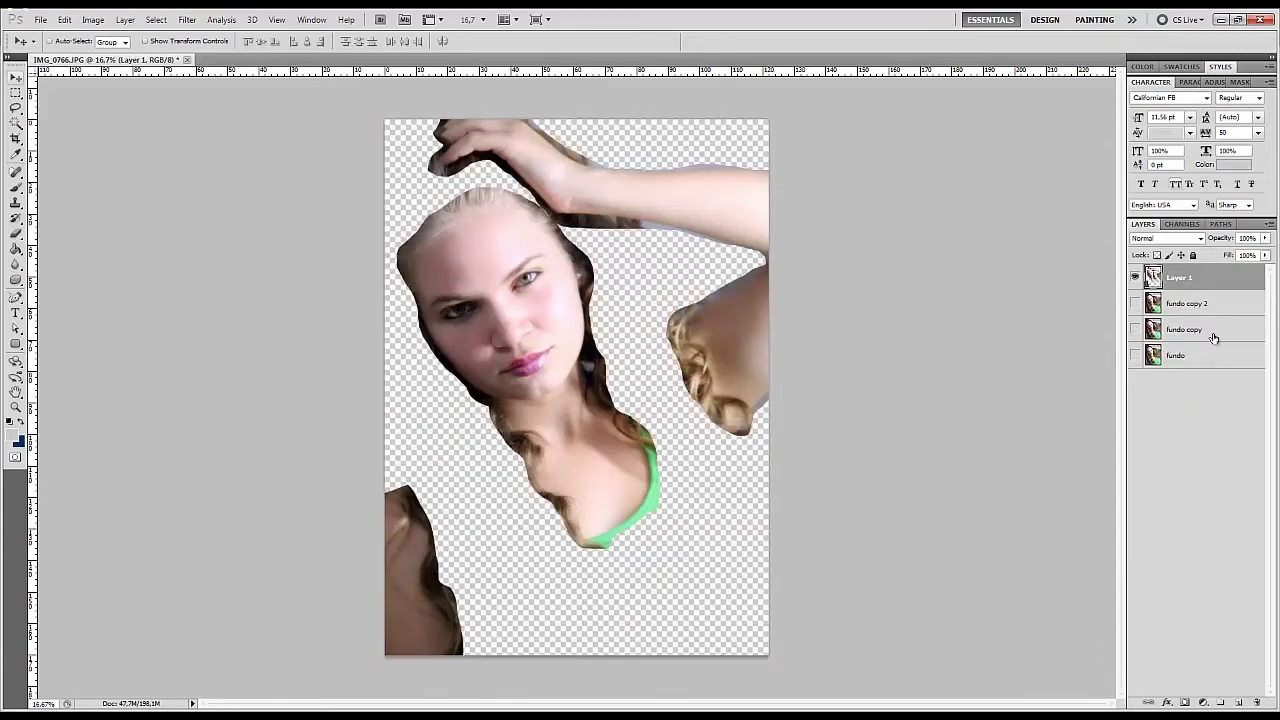
click(1136, 355)
click(1135, 329)
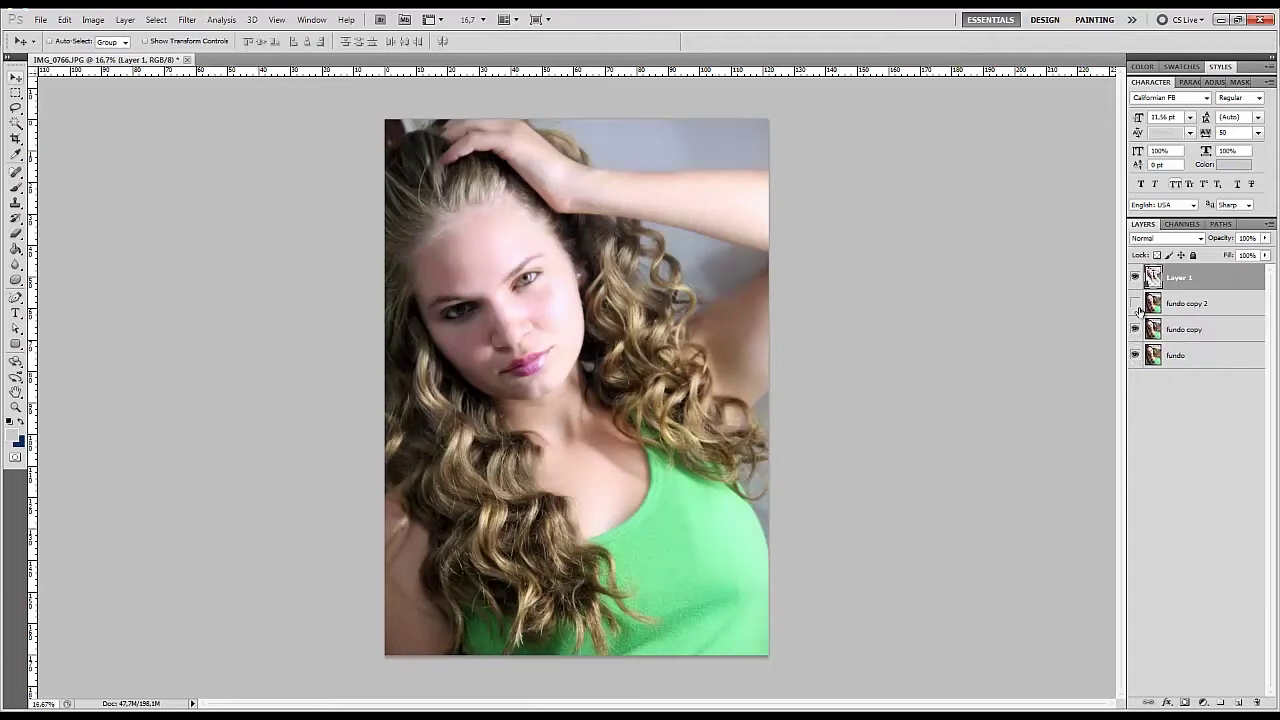
click(1136, 304)
Delete fundo copy 2, hide fundo copy and fundo, and make Layer 1 active.
click(1191, 306)
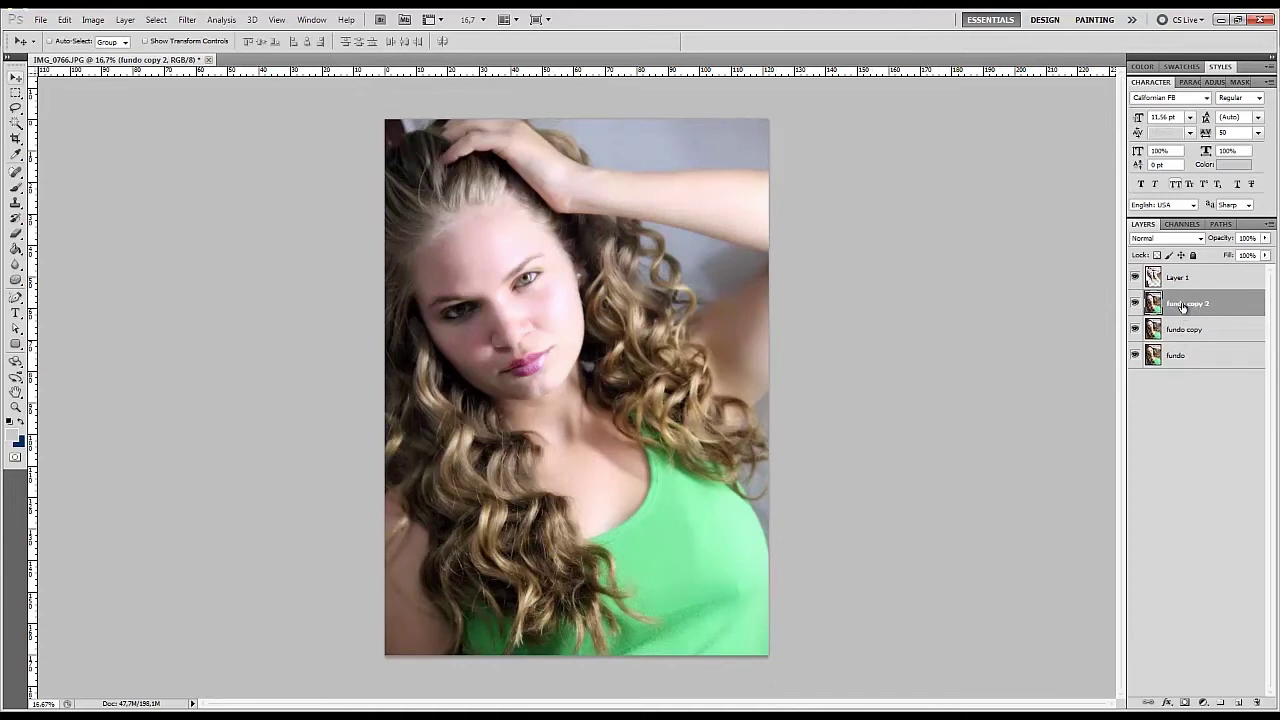
key(Delete)
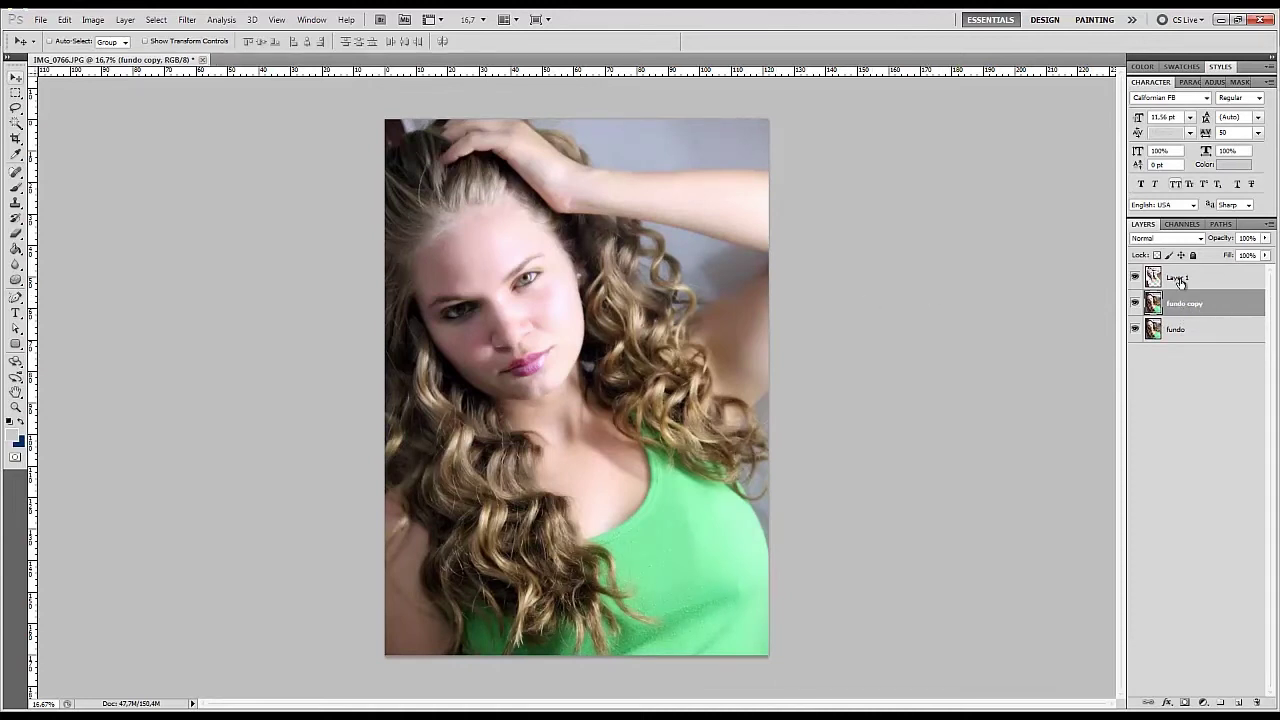
click(1176, 285)
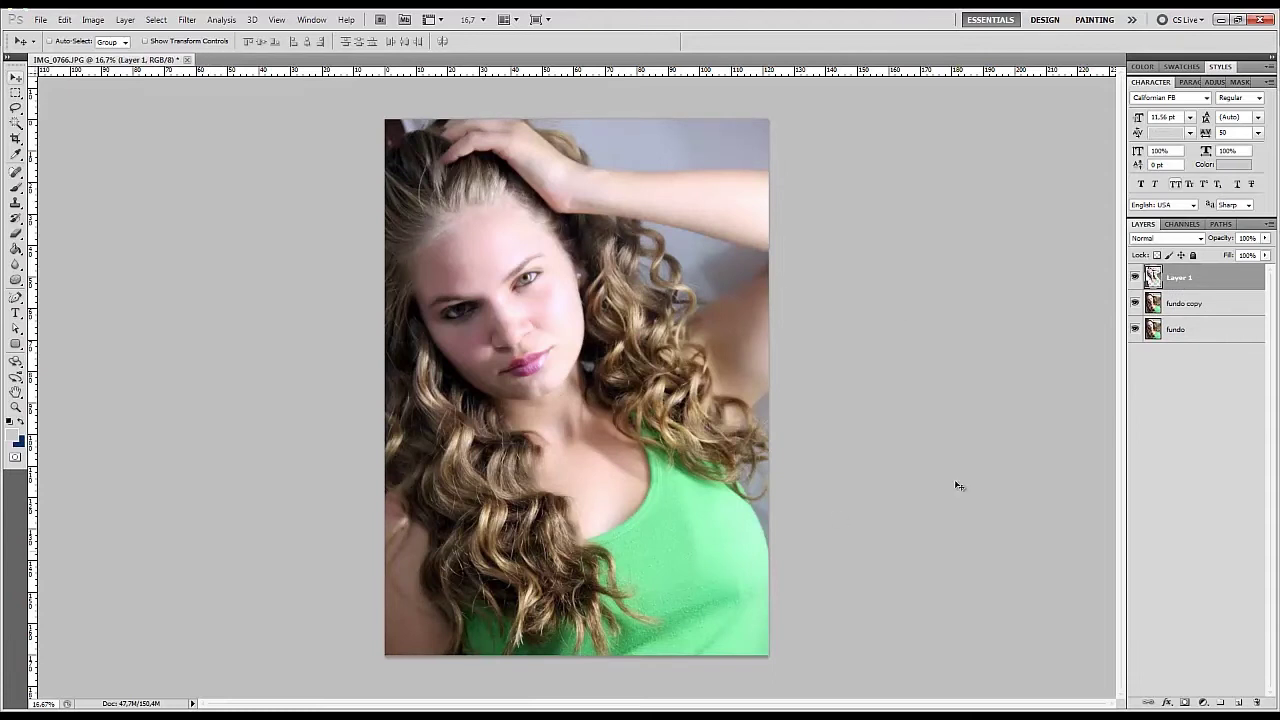
click(1176, 305)
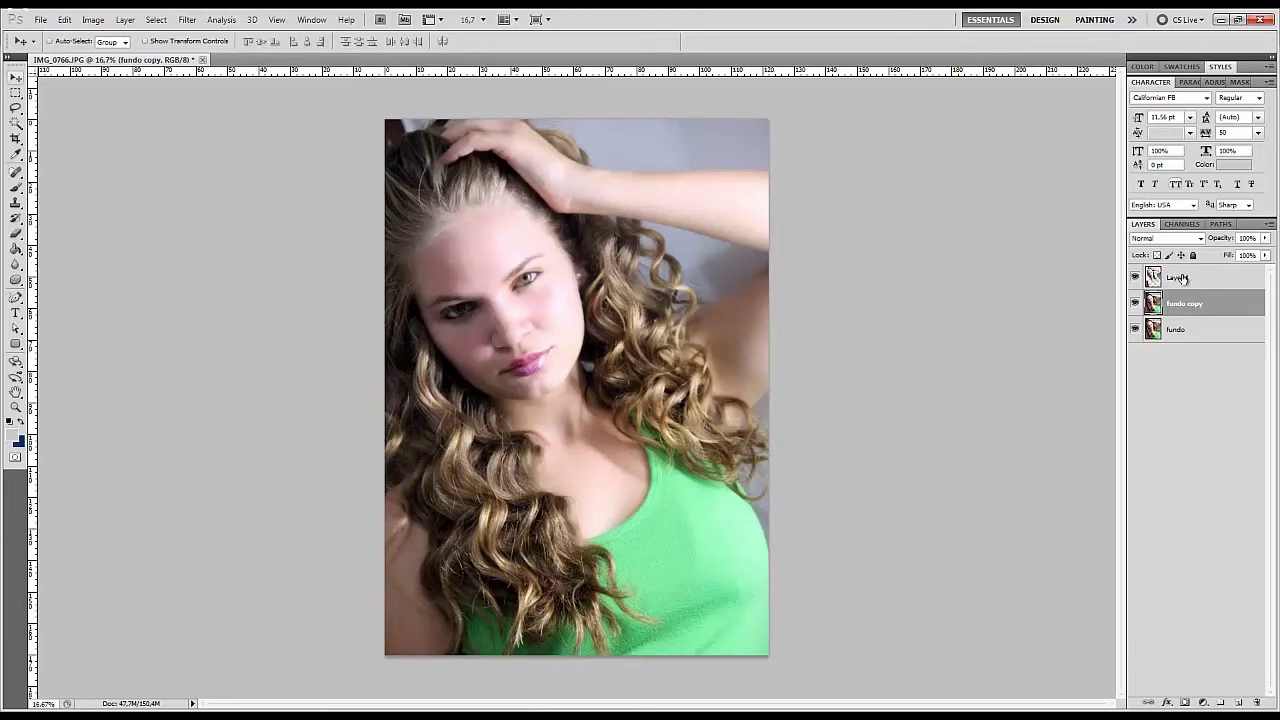
click(1134, 303)
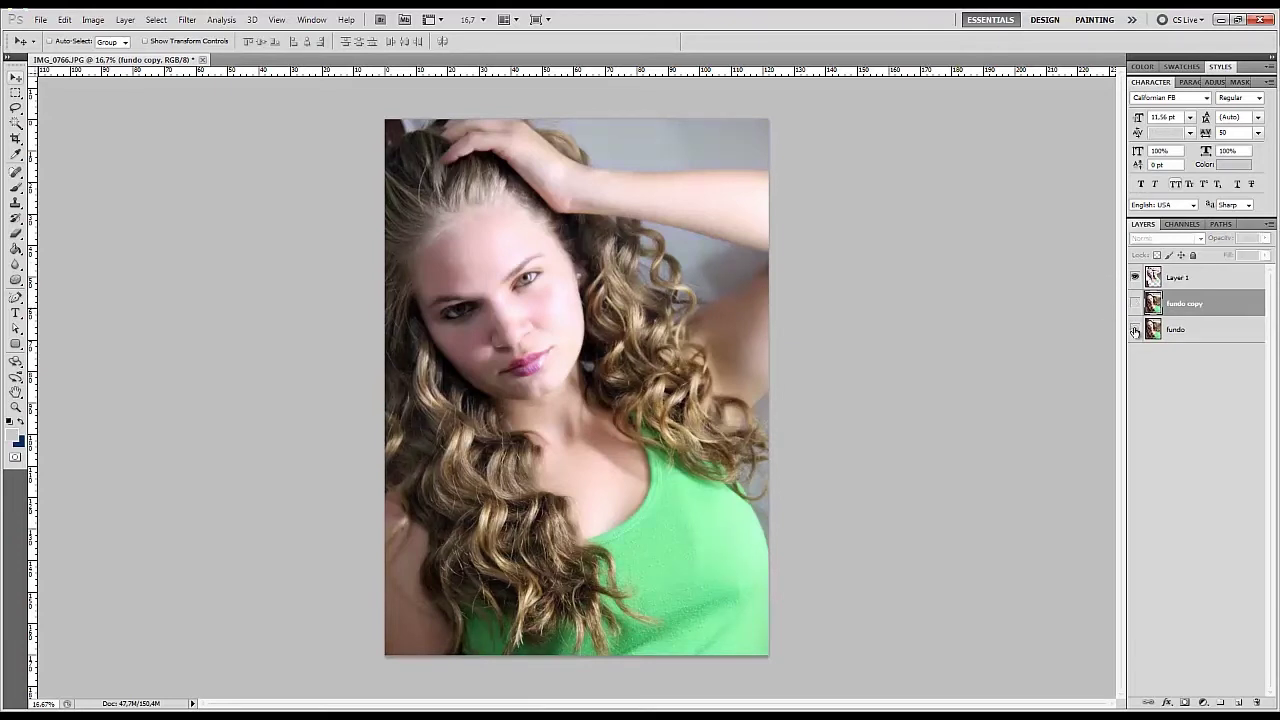
click(1134, 329)
click(1174, 284)
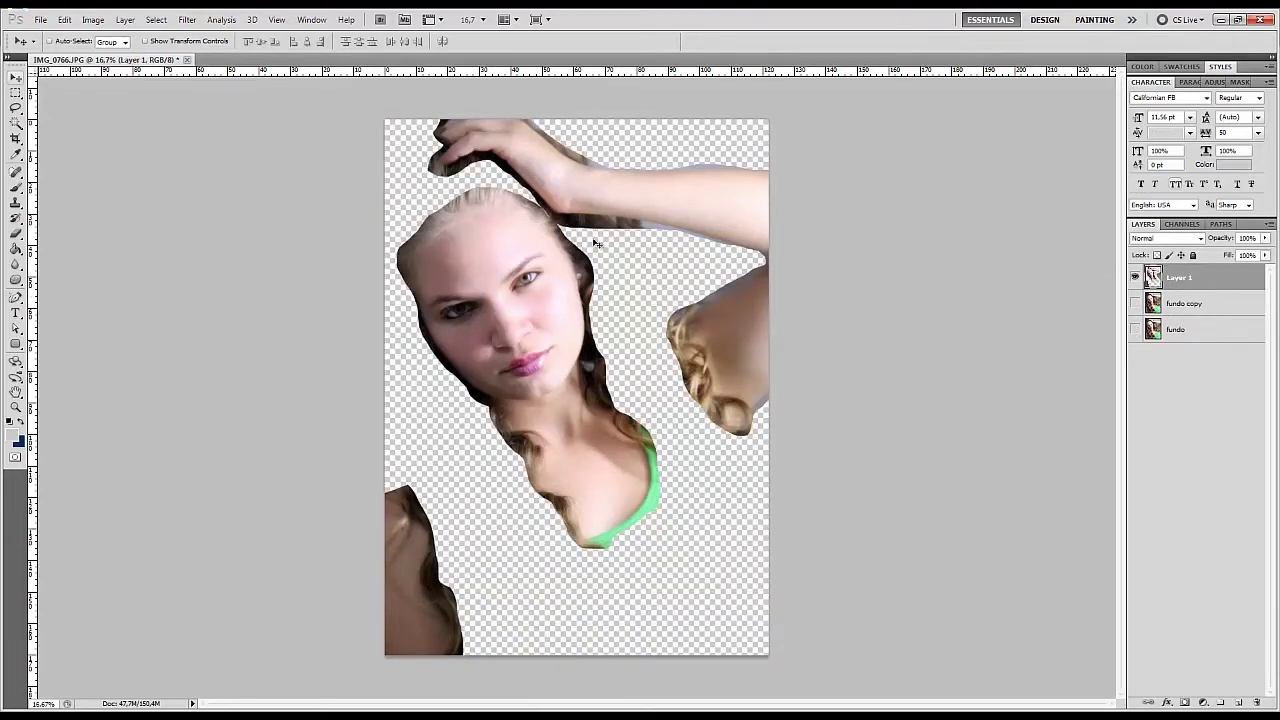
Erase the hair along the chin edge with a 90 px eraser.
scroll(467, 374, up, 3)
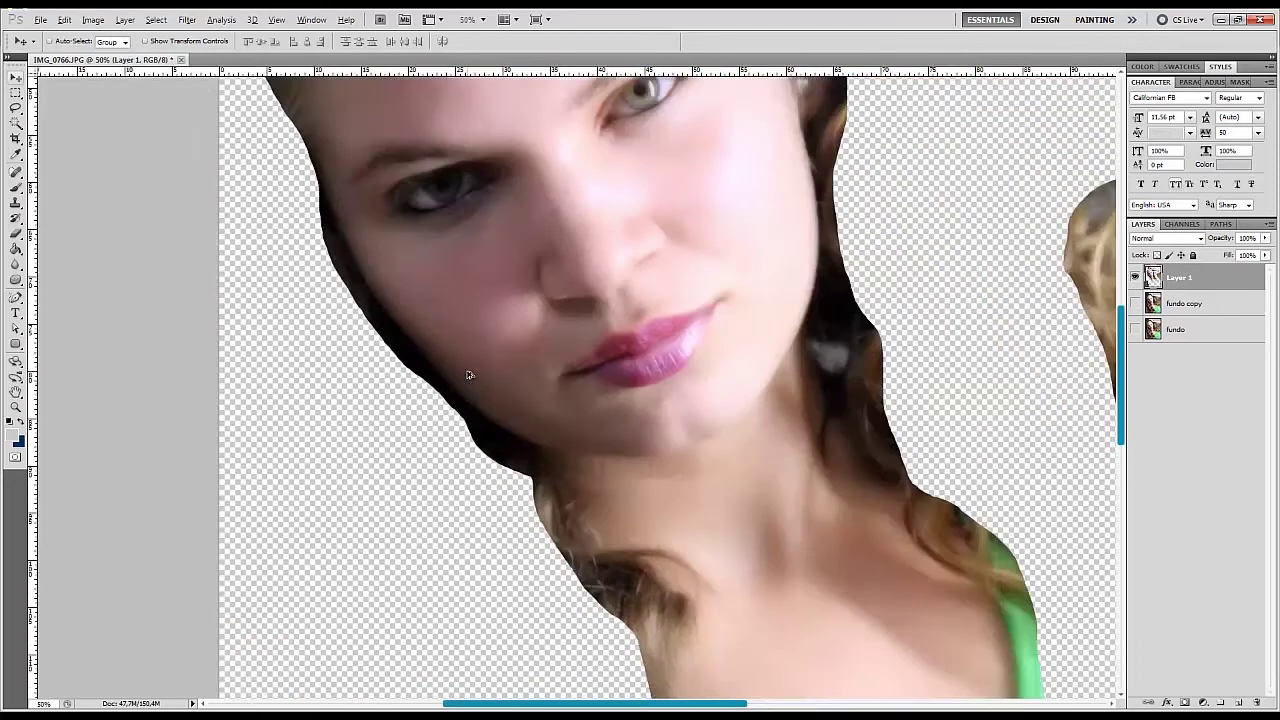
key(e)
scroll(460, 400, up, 1)
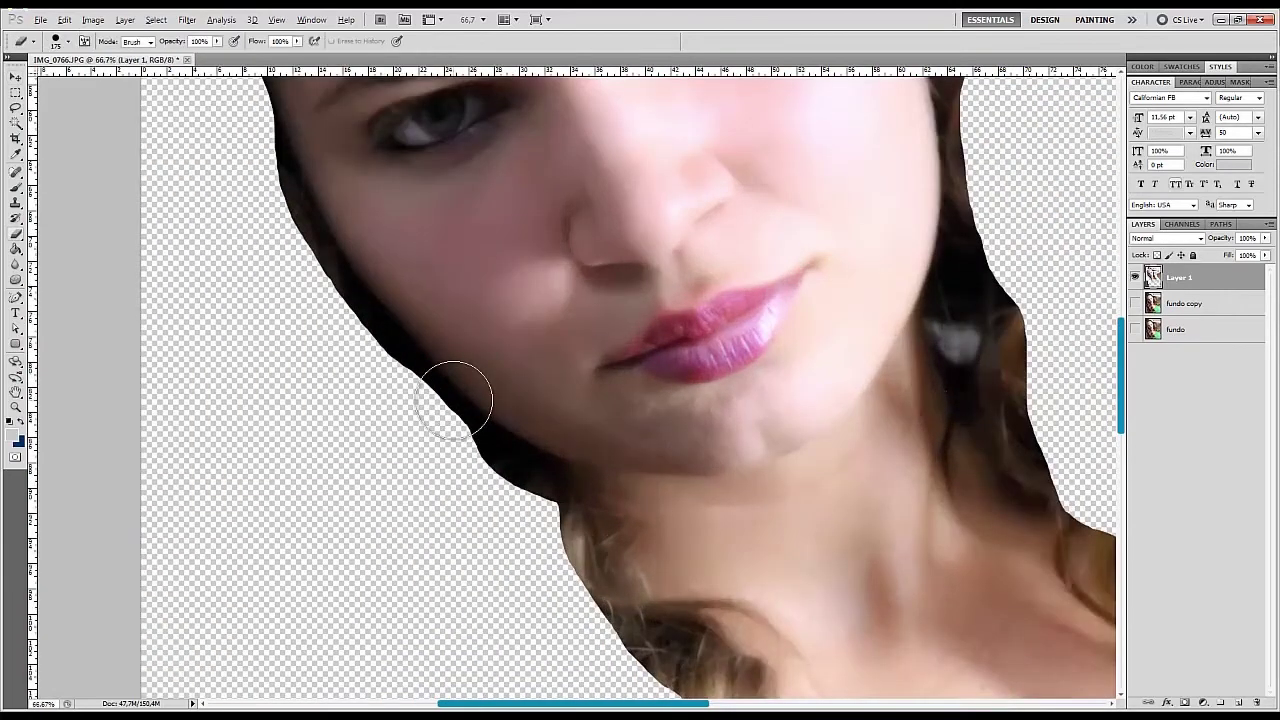
drag(481, 385, 554, 406)
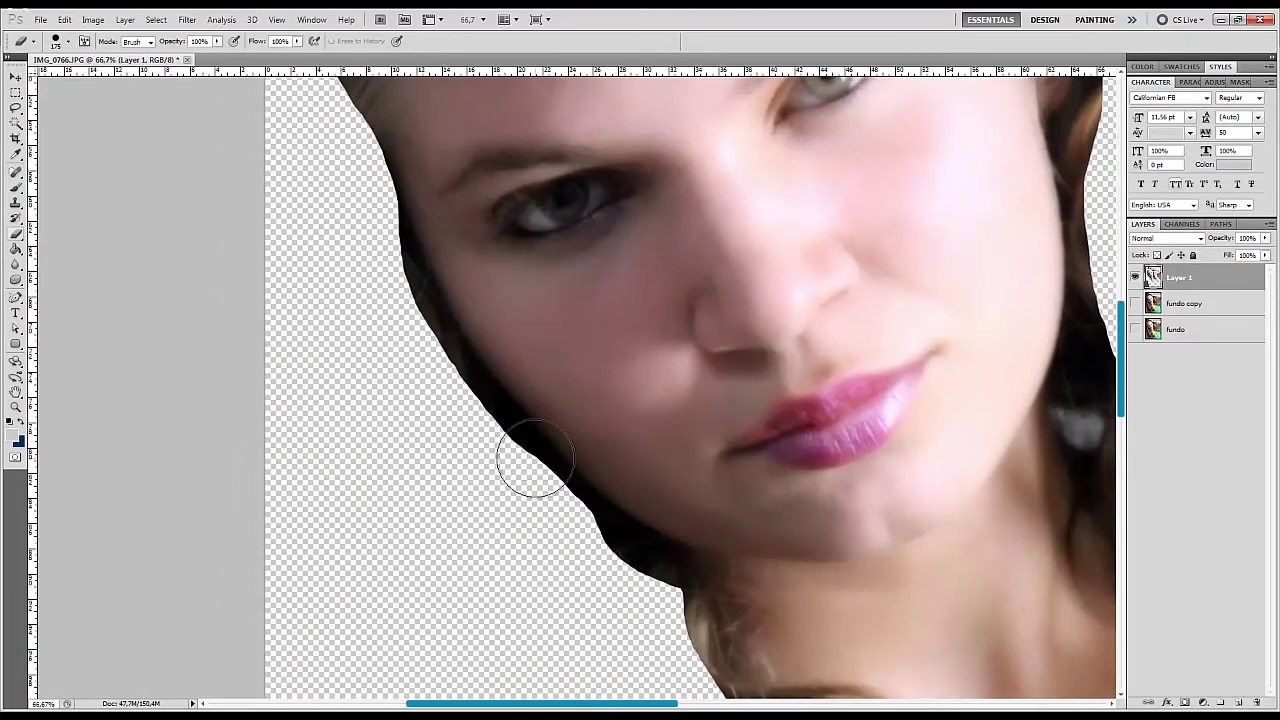
key(bracketright)
key(bracketright)
key(bracketleft)
key(bracketleft)
key(bracketleft)
key(bracketleft)
key(bracketleft)
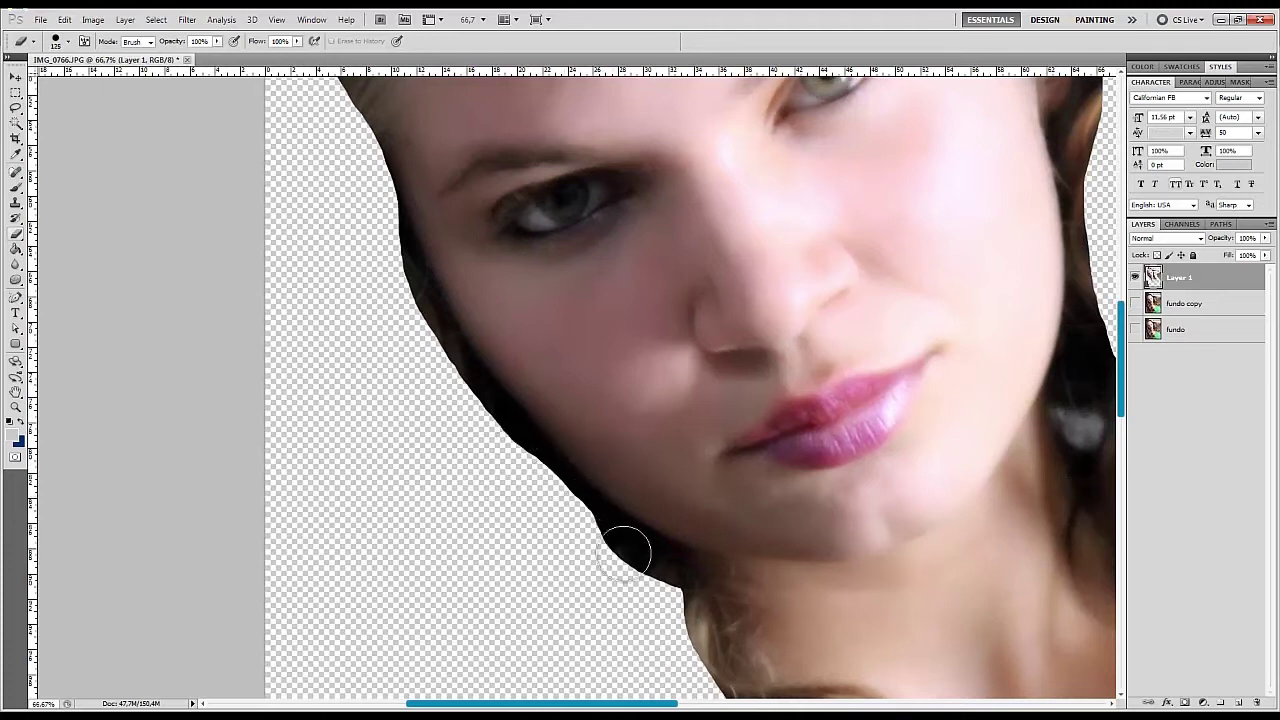
key(bracketleft)
mouse_move(665, 573)
mouse_down()
mouse_move(688, 645)
mouse_move(677, 634)
mouse_up()
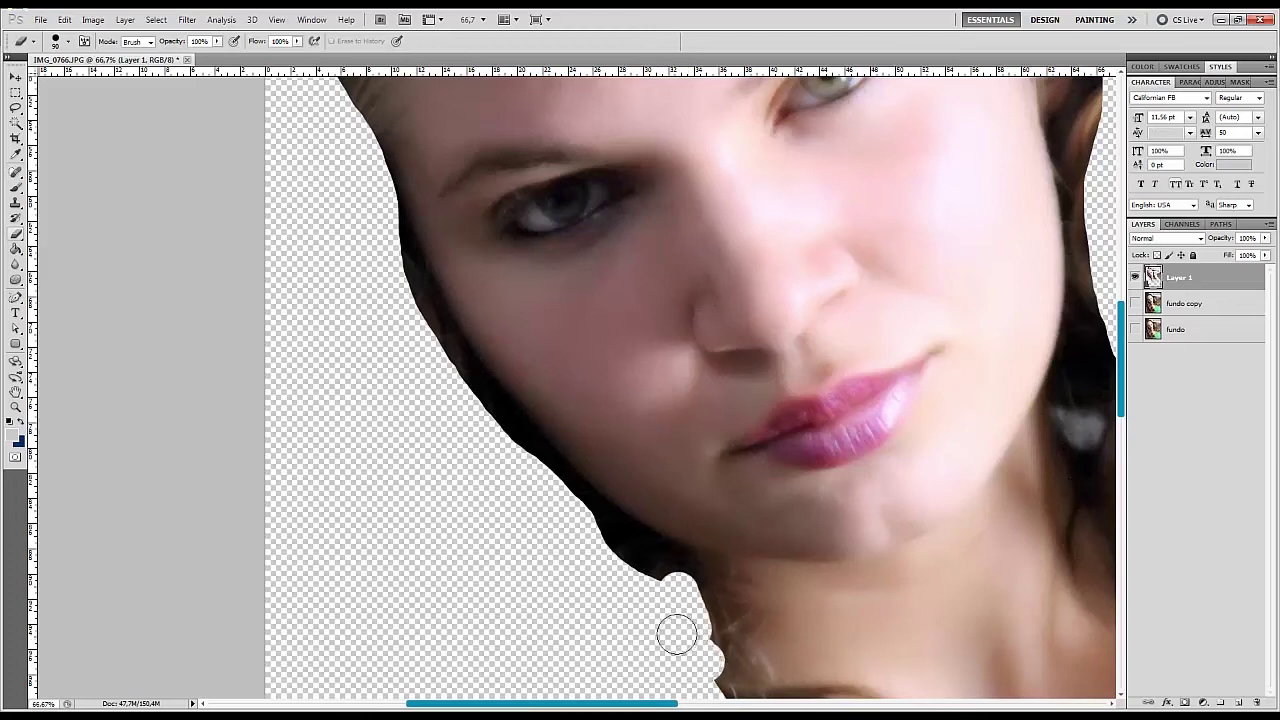
Switch to a soft round eraser brush and soften the chin edge.
right_click(600, 420)
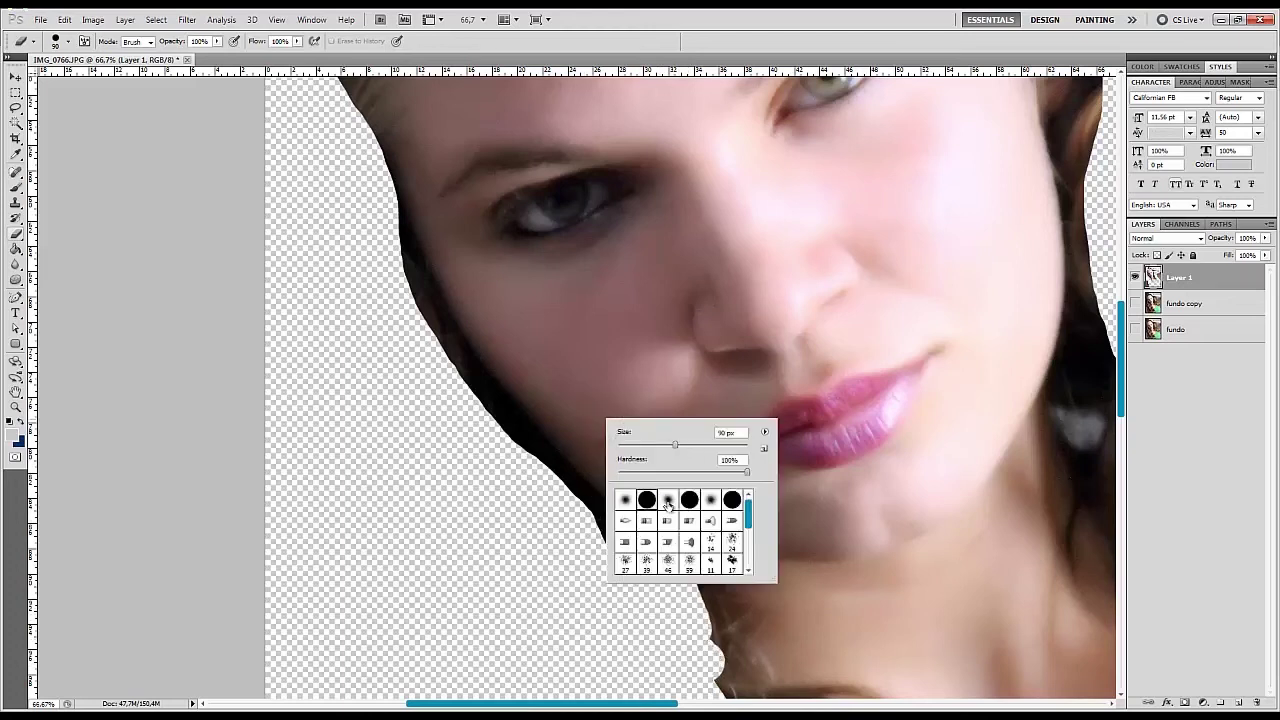
click(510, 447)
drag(572, 508, 640, 560)
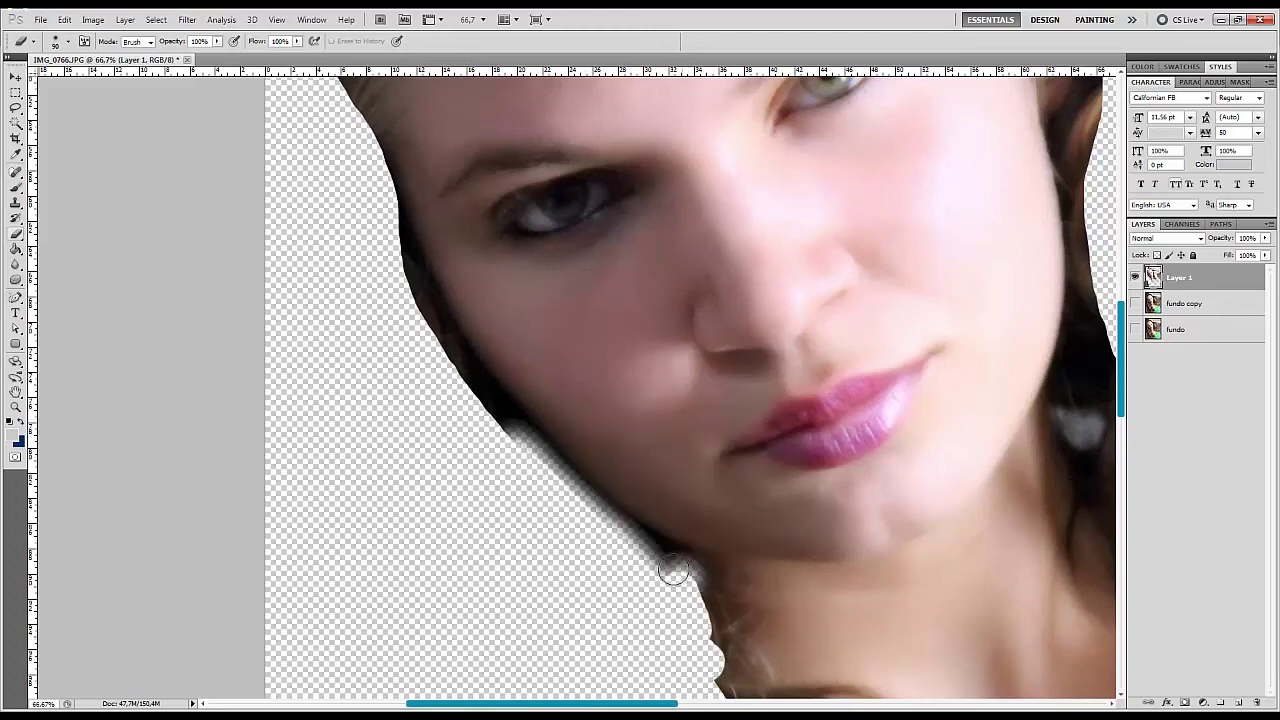
drag(600, 450, 600, 626)
Erase the hair along the side of the face and cheek with a 150–200 px eraser.
drag(432, 334, 455, 576)
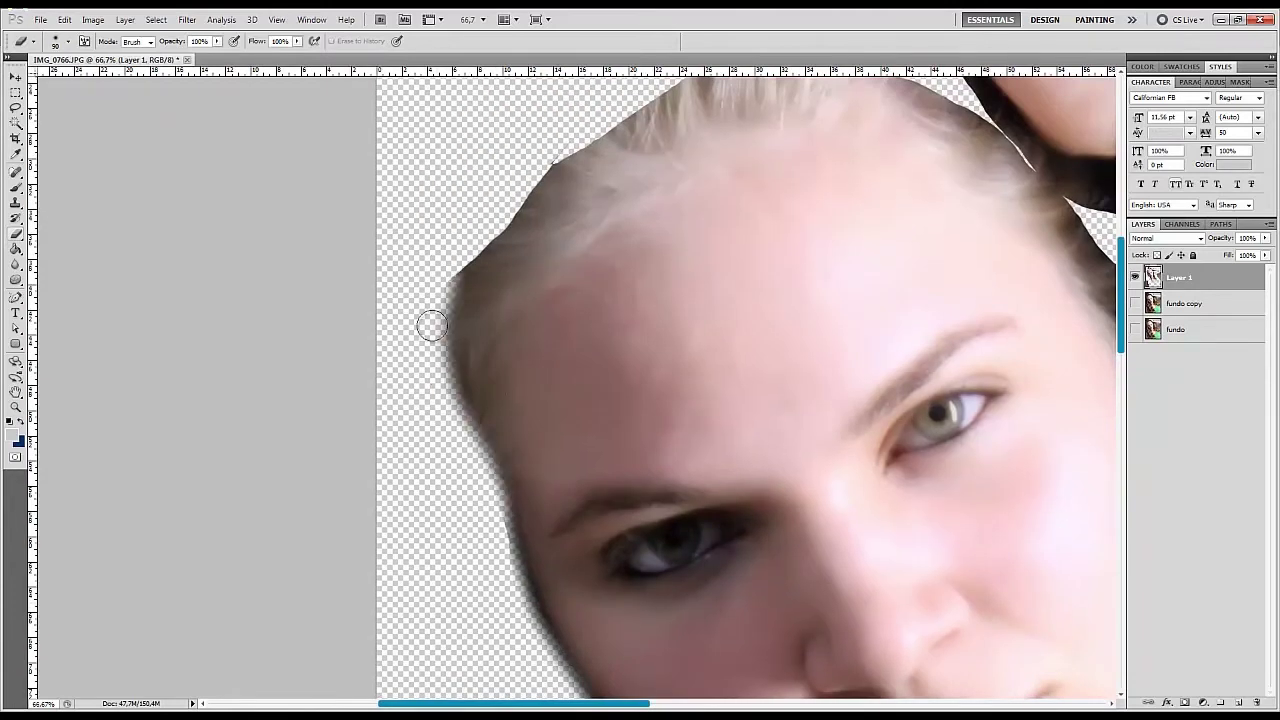
key(bracketright)
key(bracketright)
key(bracketright)
drag(509, 194, 115, 430)
key(bracketleft)
key(bracketleft)
drag(787, 582, 457, 232)
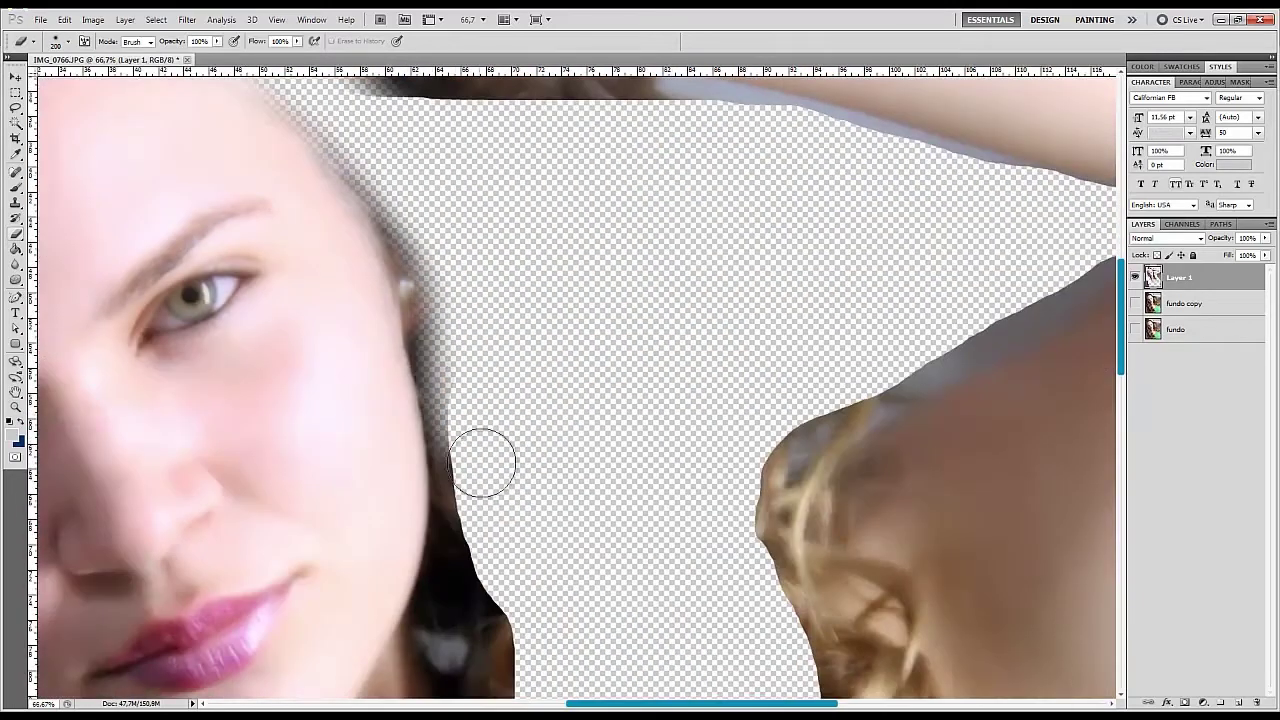
scroll(423, 263, down, 5)
mouse_move(429, 157)
mouse_down()
mouse_move(499, 253)
mouse_move(574, 529)
mouse_up()
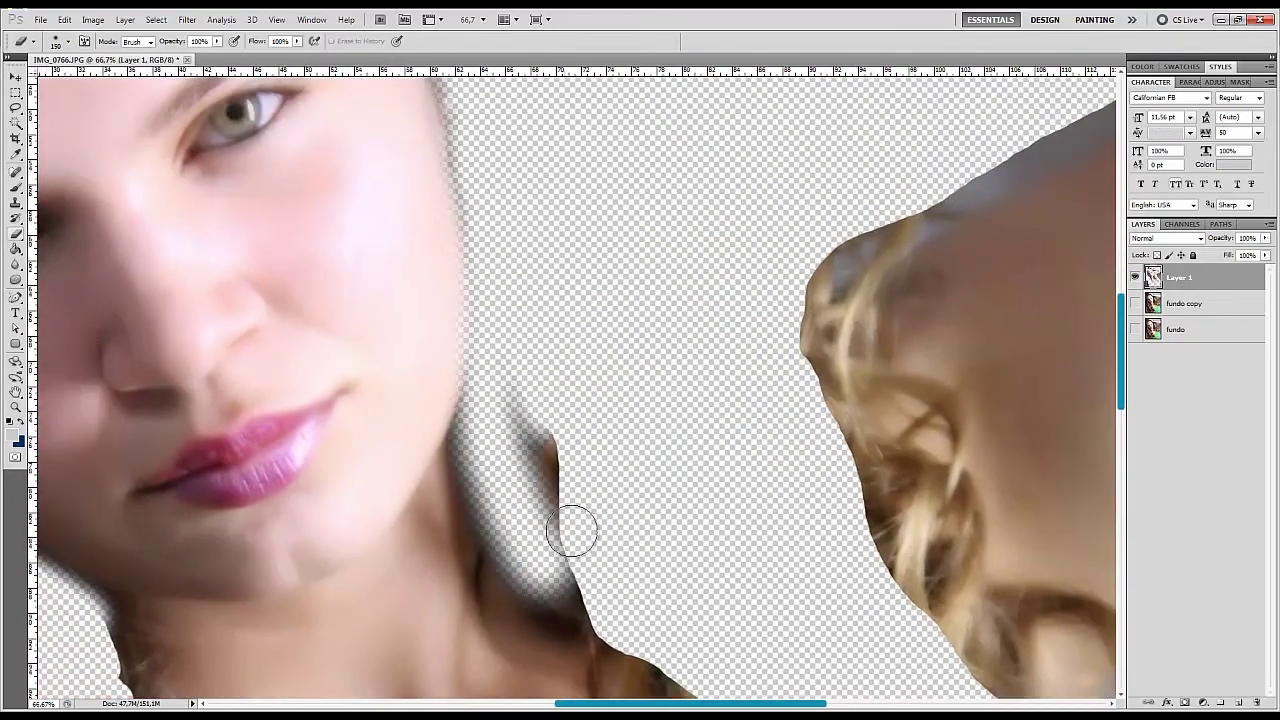
mouse_move(540, 446)
mouse_down()
mouse_move(449, 86)
mouse_move(463, 177)
mouse_move(630, 400)
mouse_up()
Erase the green strap, hair near the chin, and shoulder and ear edges, then zoom out.
mouse_move(630, 400)
mouse_down()
mouse_move(572, 189)
mouse_move(572, 120)
mouse_up()
mouse_move(560, 170)
mouse_down()
mouse_move(551, 380)
mouse_move(266, 523)
mouse_move(580, 309)
mouse_move(265, 481)
mouse_move(150, 330)
mouse_up()
mouse_move(240, 330)
mouse_down()
mouse_move(434, 531)
mouse_move(430, 300)
mouse_up()
mouse_move(450, 470)
mouse_down()
mouse_move(409, 300)
mouse_move(450, 450)
mouse_up()
mouse_move(450, 450)
mouse_down()
mouse_move(741, 323)
mouse_move(897, 323)
mouse_up()
mouse_move(530, 300)
mouse_down()
mouse_move(550, 400)
mouse_move(449, 120)
mouse_move(530, 470)
mouse_up()
mouse_move(583, 538)
mouse_down()
mouse_move(525, 188)
mouse_move(505, 320)
mouse_up()
mouse_move(505, 320)
mouse_down()
mouse_move(711, 291)
mouse_move(703, 314)
mouse_move(487, 350)
mouse_move(429, 214)
mouse_move(540, 430)
mouse_move(534, 271)
mouse_move(590, 300)
mouse_move(677, 391)
mouse_move(794, 437)
mouse_move(514, 394)
mouse_move(676, 510)
mouse_move(489, 429)
mouse_move(503, 406)
mouse_move(407, 455)
mouse_move(326, 246)
mouse_move(223, 329)
mouse_move(449, 386)
mouse_move(484, 323)
mouse_move(423, 366)
mouse_up()
key(ctrl+z)
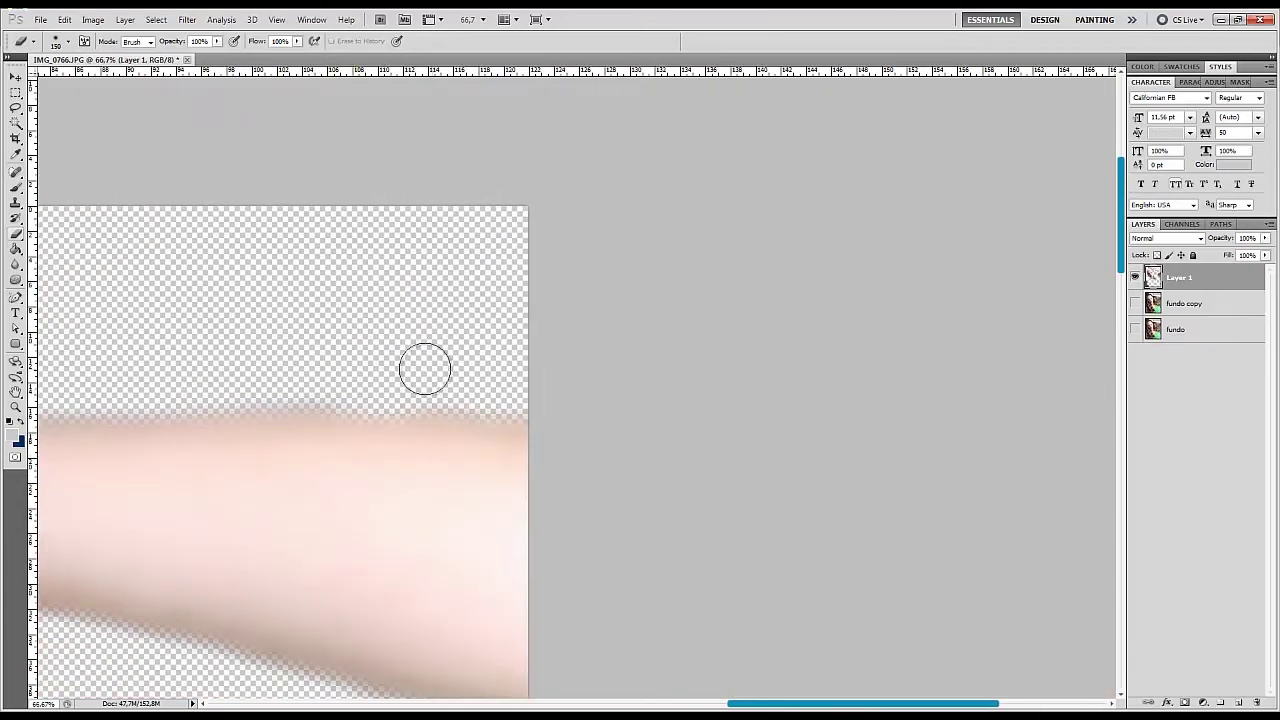
key(ctrl+minus)
key(ctrl+minus)
key(ctrl+minus)
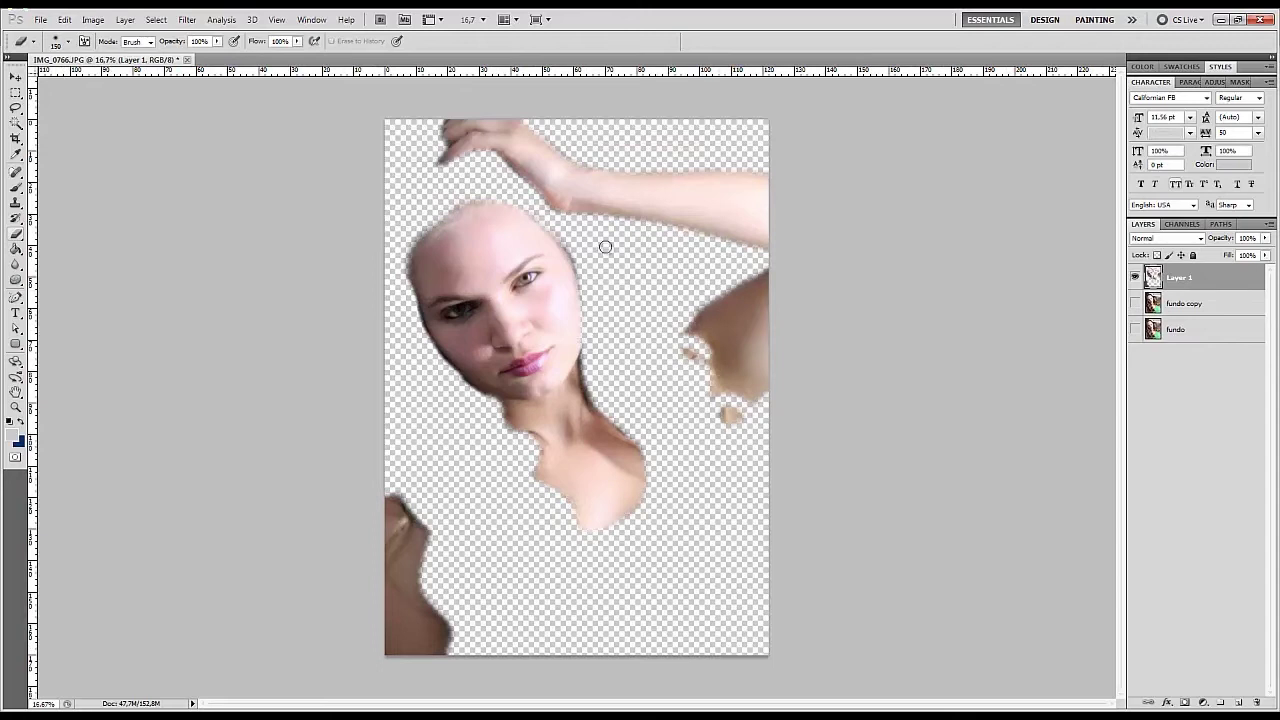
Make the fundo and fundo copy layers visible again behind Layer 1.
click(15, 76)
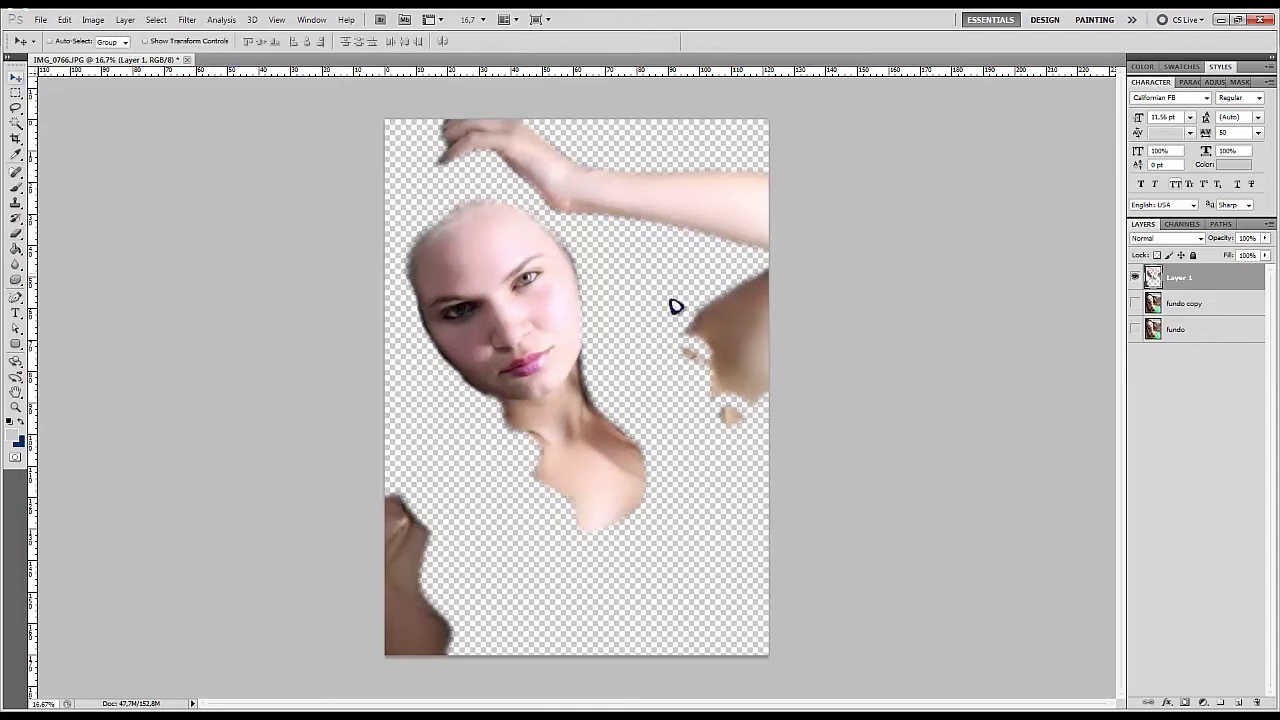
scroll(498, 277, up, 1)
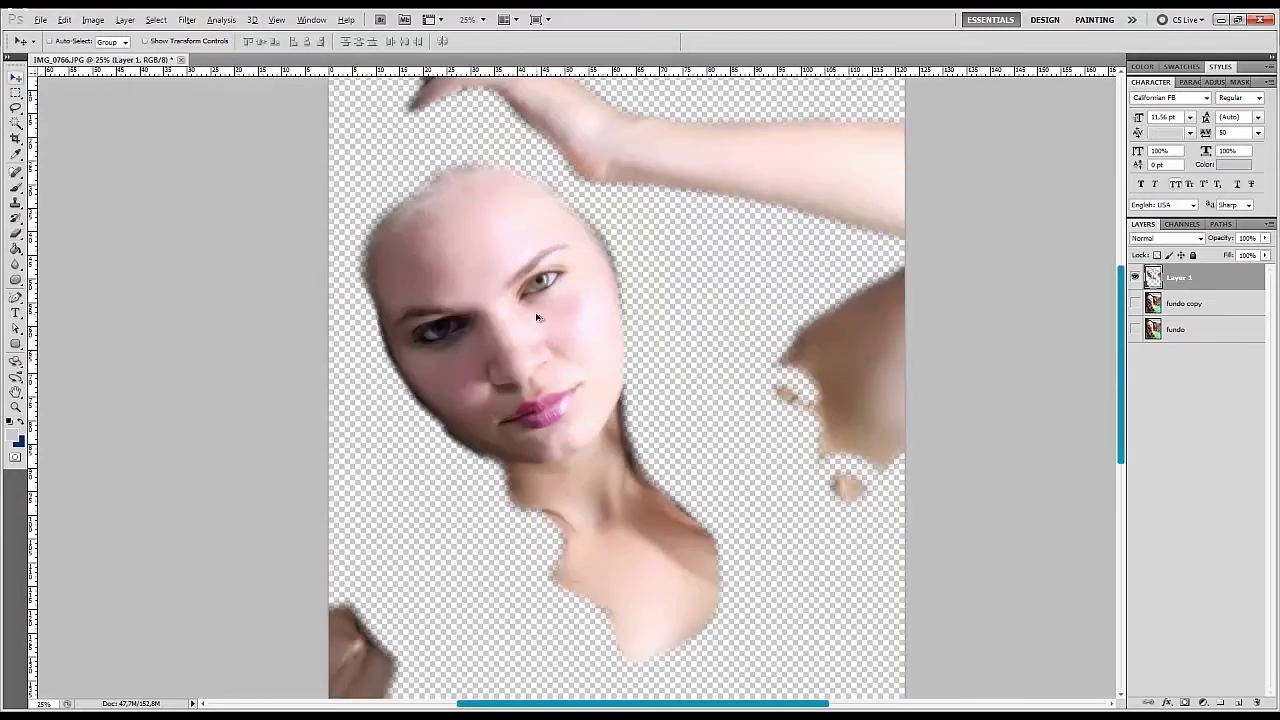
scroll(537, 317, up, 1)
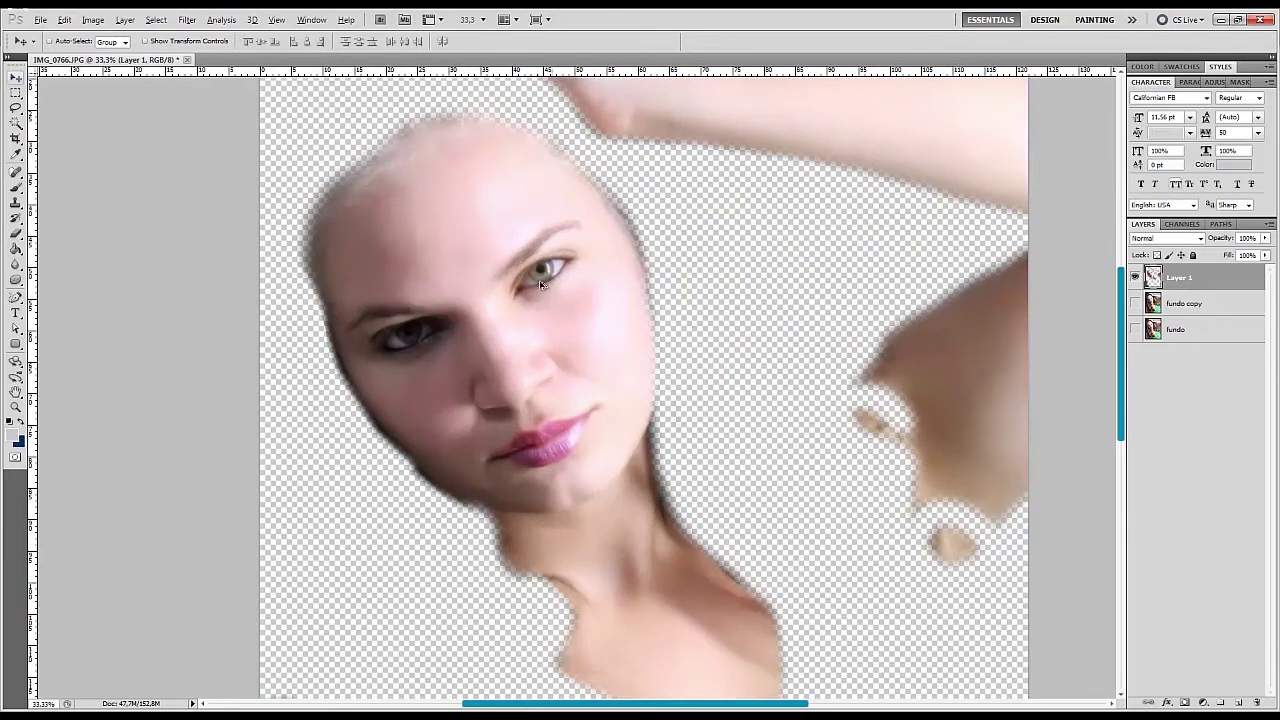
scroll(540, 285, up, 1)
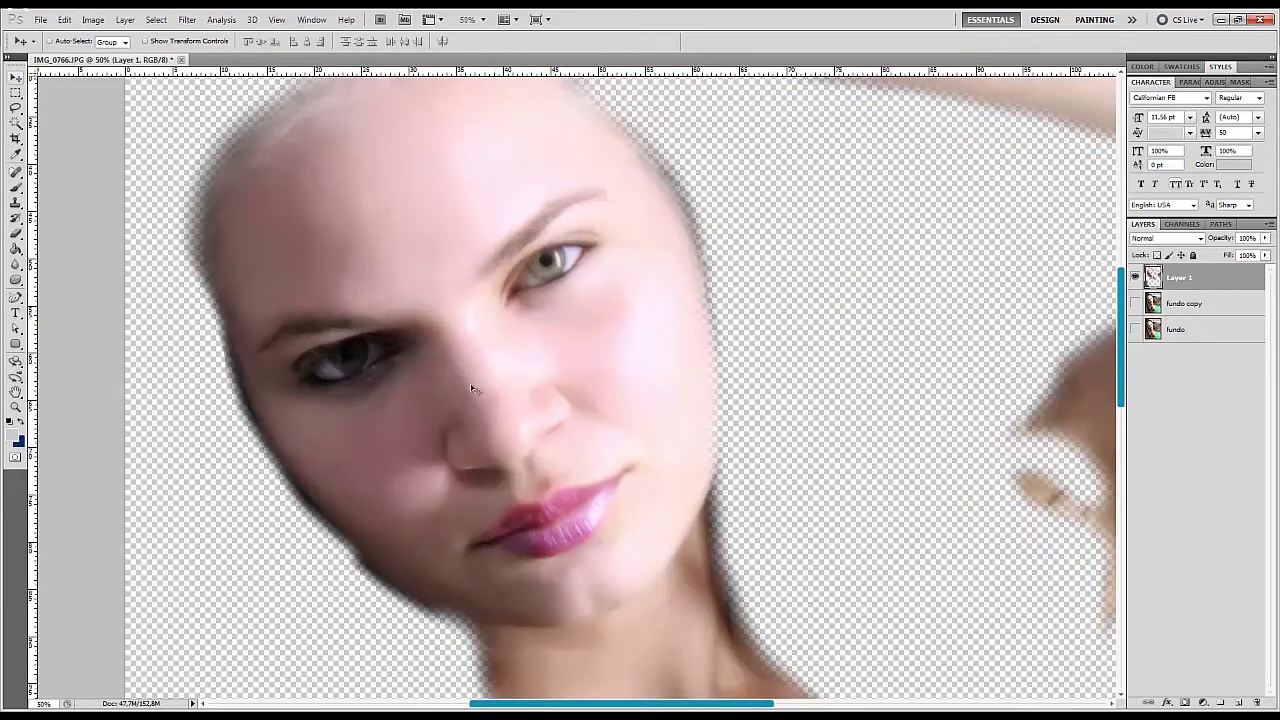
scroll(462, 371, down, 2)
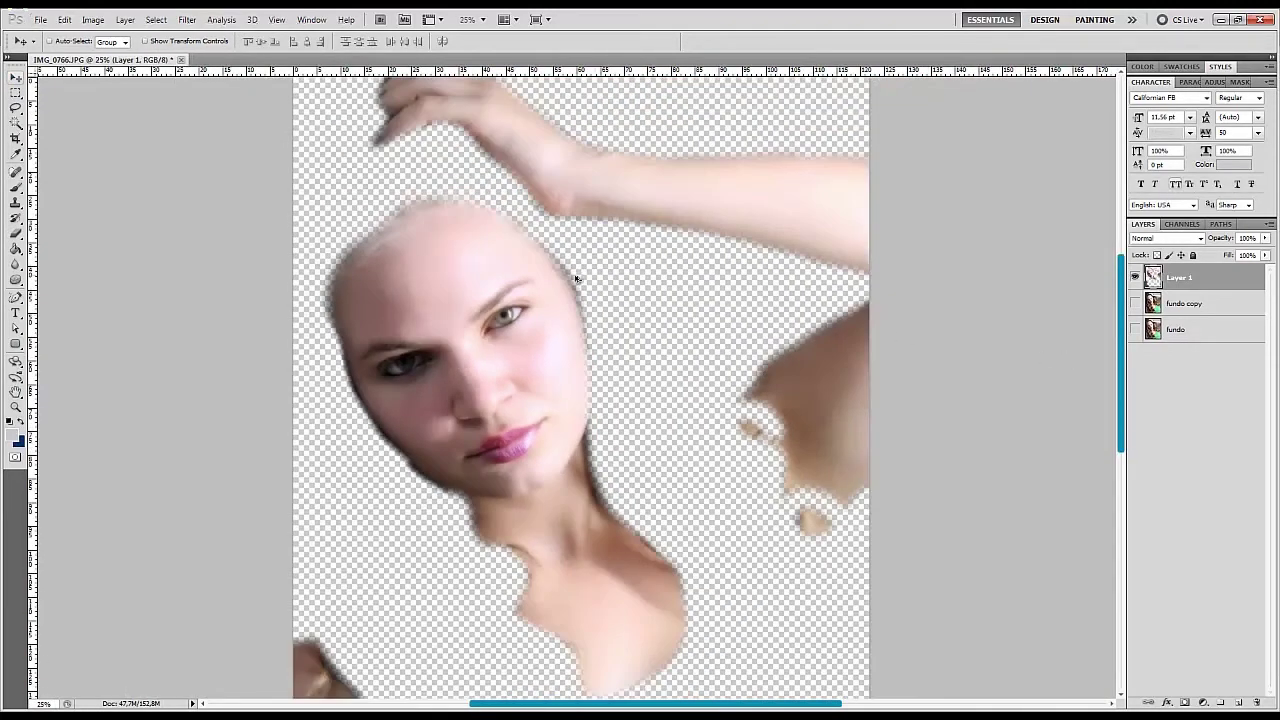
scroll(606, 292, down, 1)
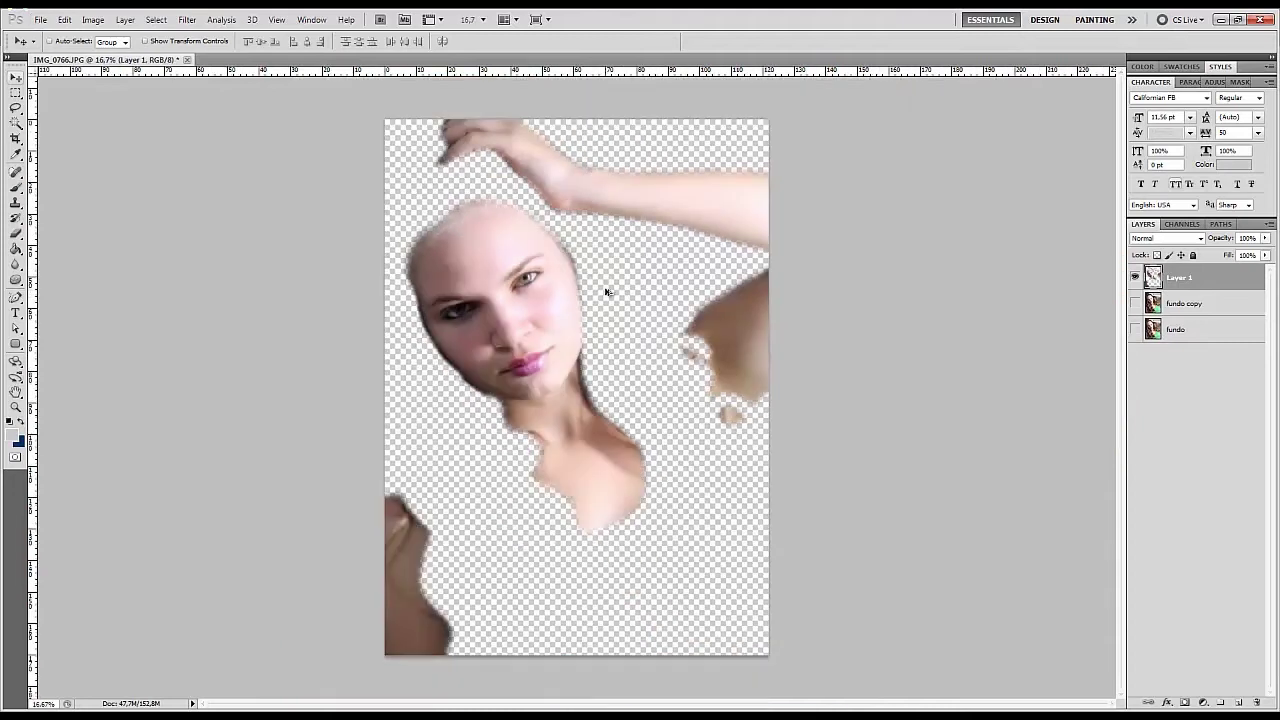
click(1134, 329)
click(1135, 303)
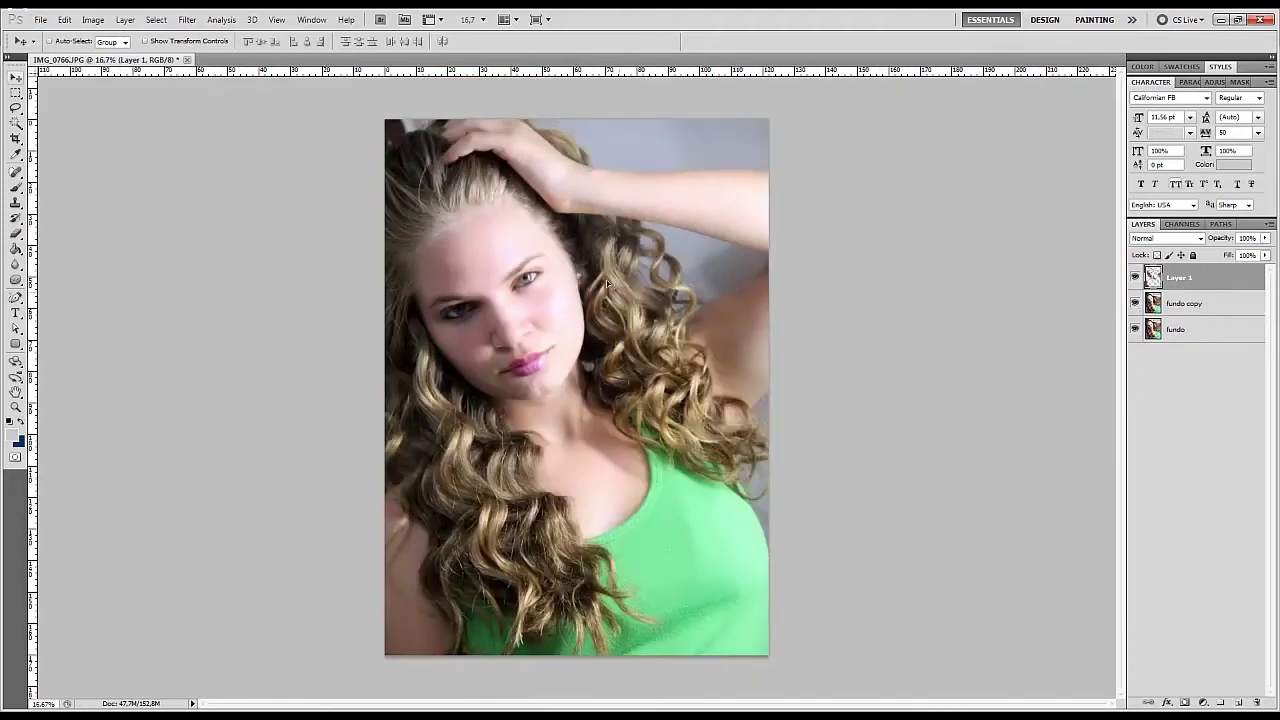
Toggle Layer 1 on and off to compare, then zoom in on the eye.
scroll(565, 280, up, 1)
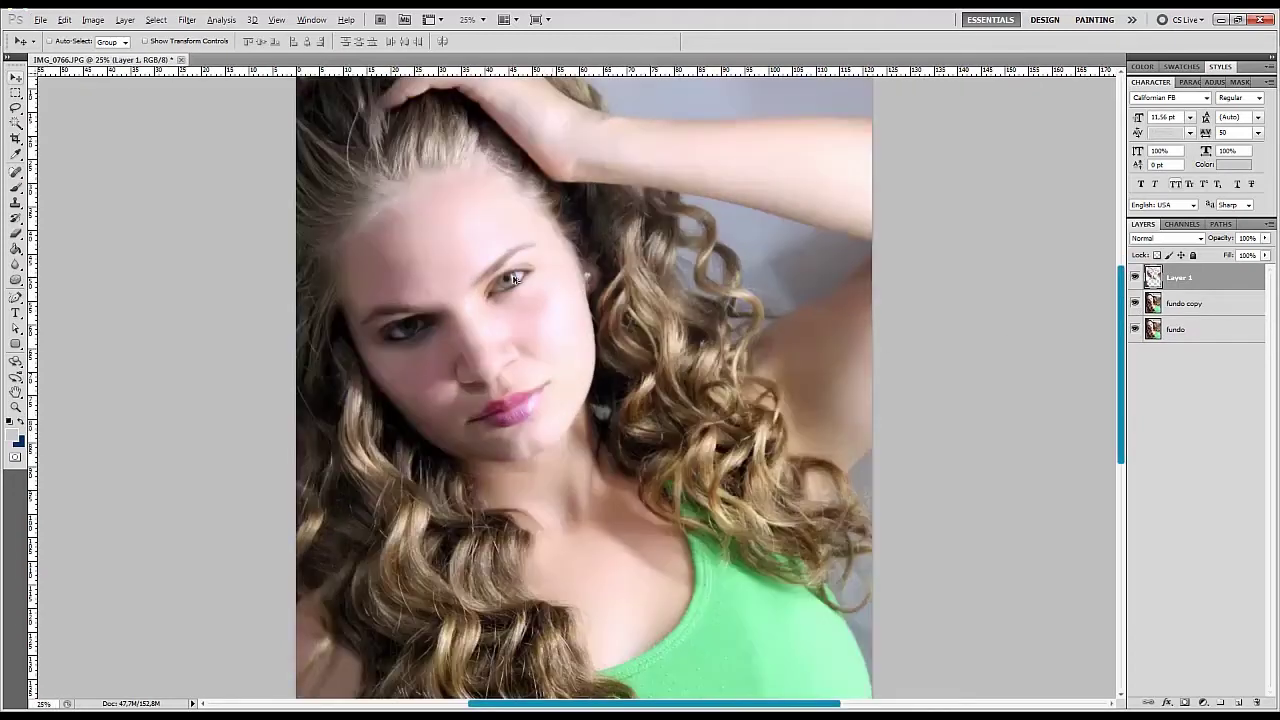
click(1135, 277)
click(1135, 277)
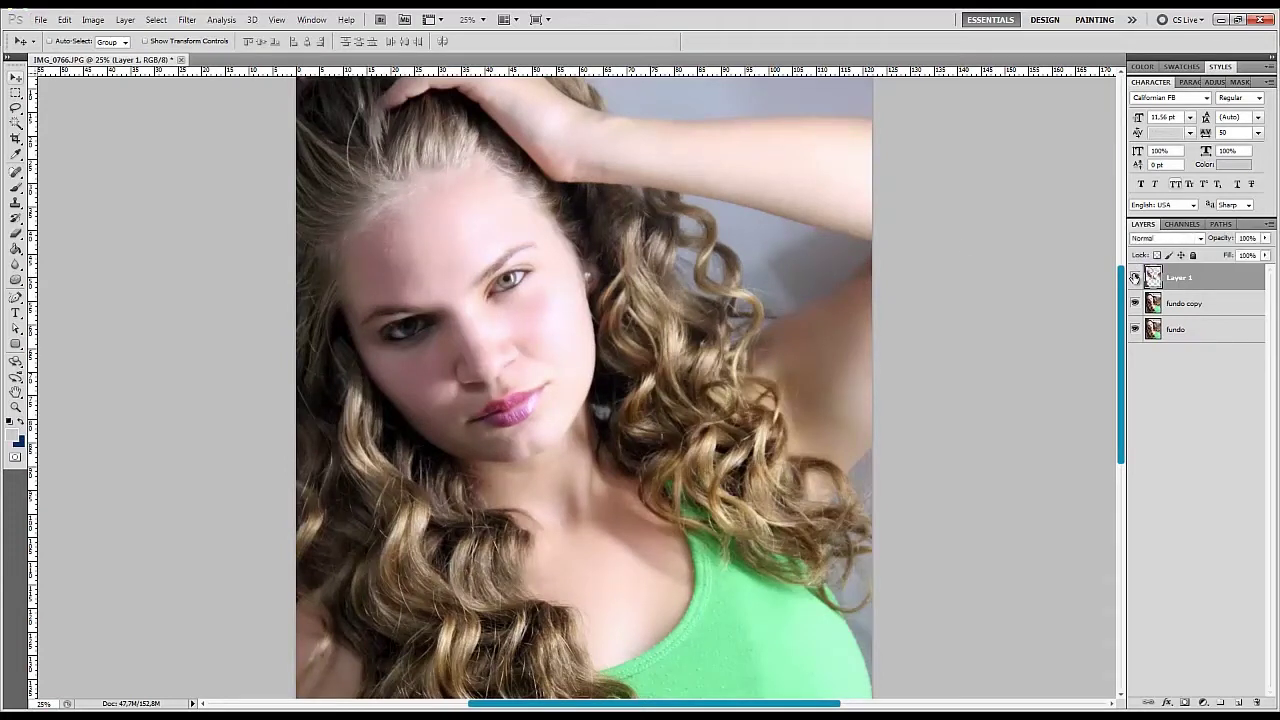
click(1135, 277)
scroll(480, 375, up, 1)
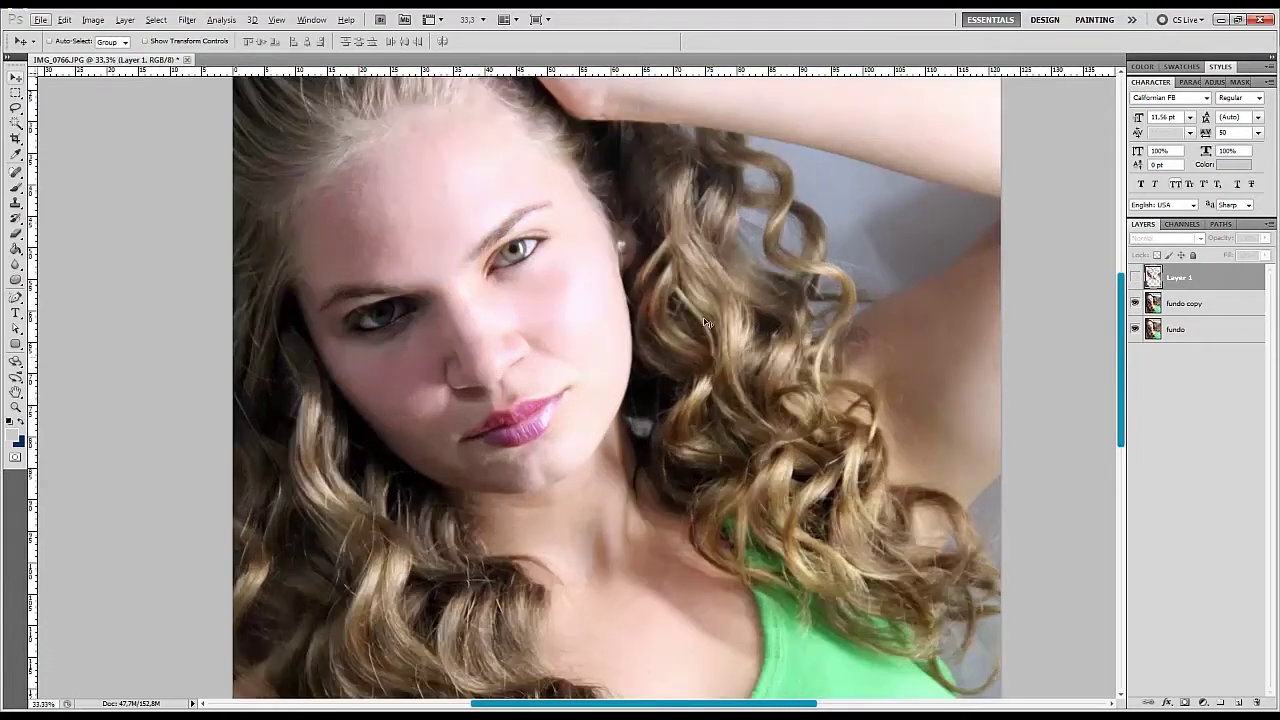
click(1135, 277)
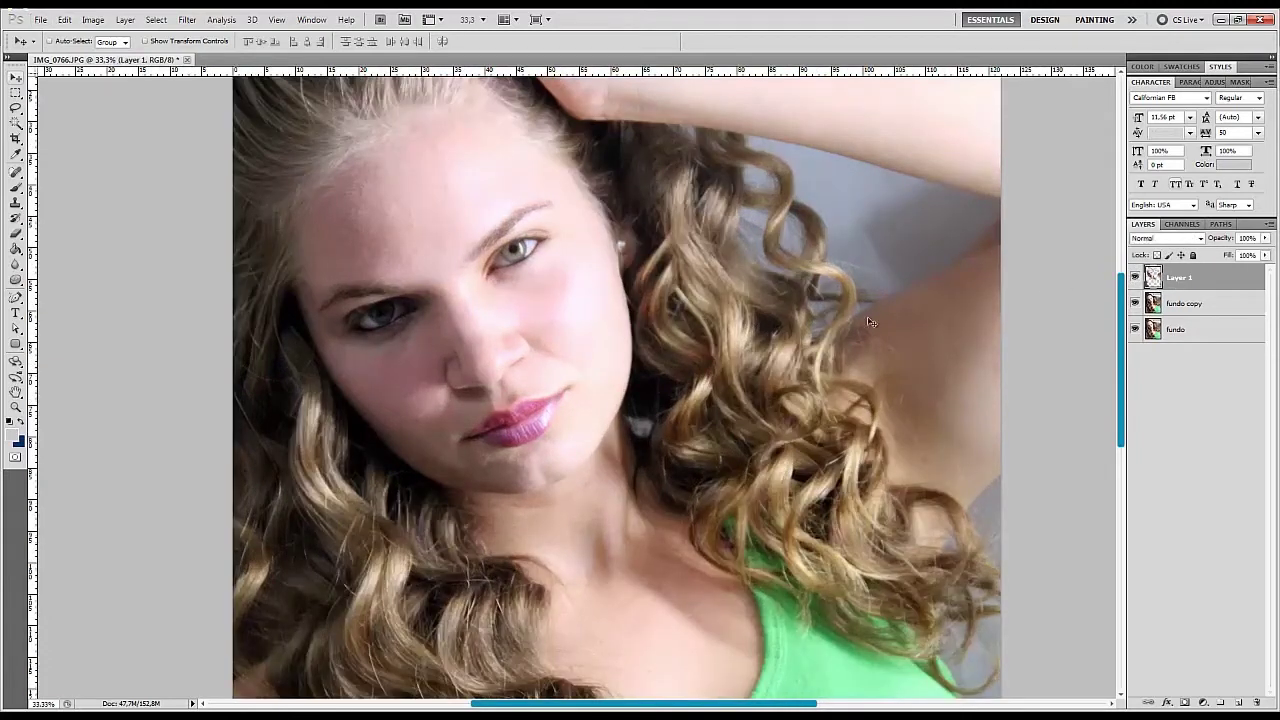
scroll(520, 255, up, 1)
scroll(525, 265, up, 2)
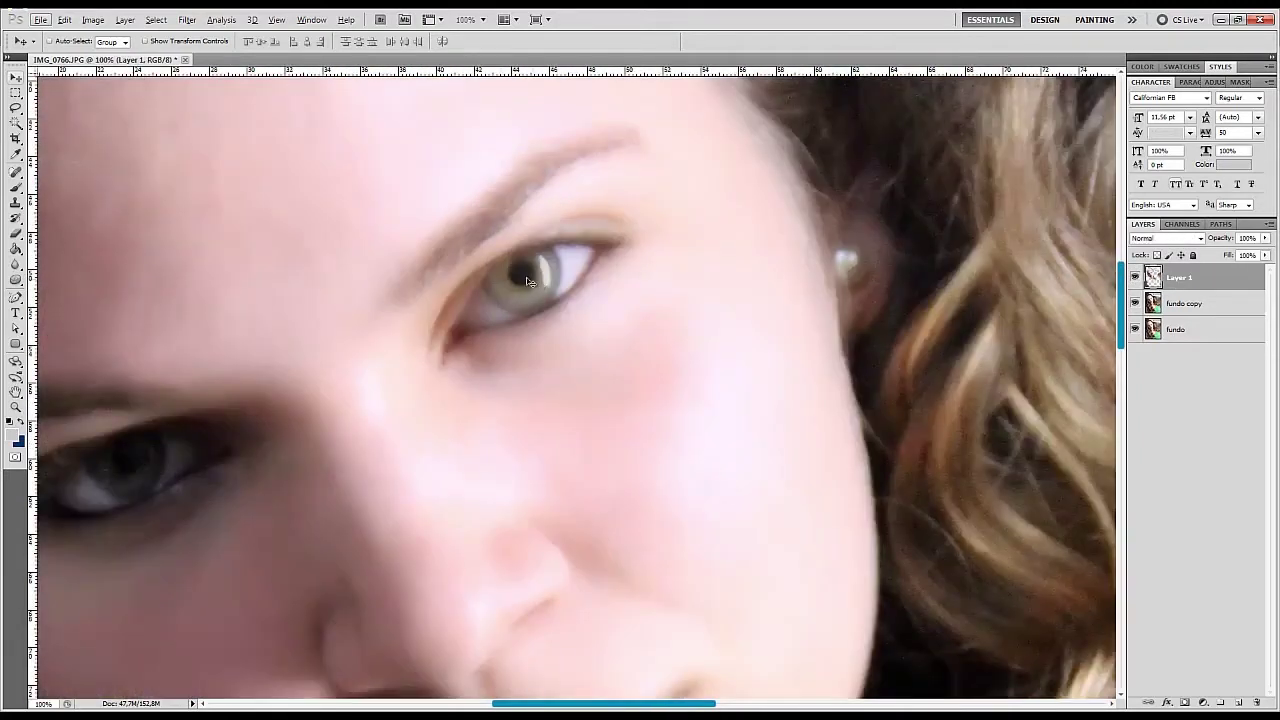
Erase Layer 1 over the iris, eye corners and eyebrow tail with a small eraser.
key(e)
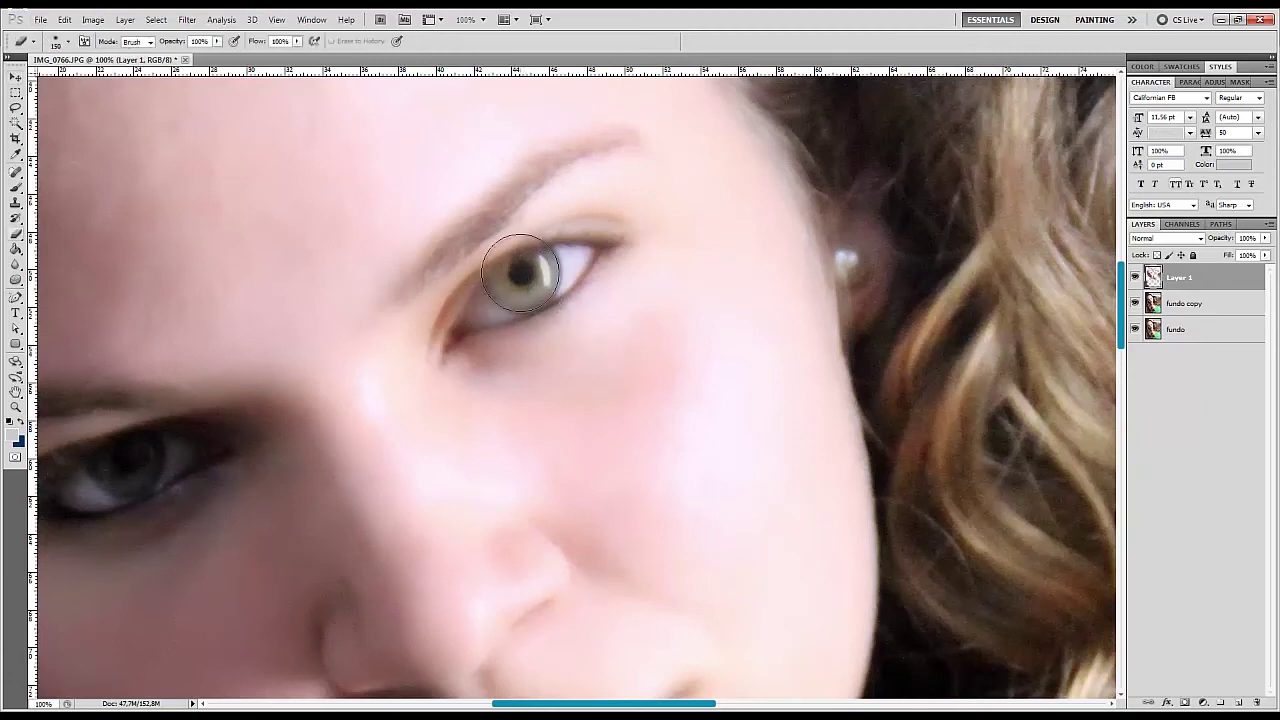
key(bracketleft)
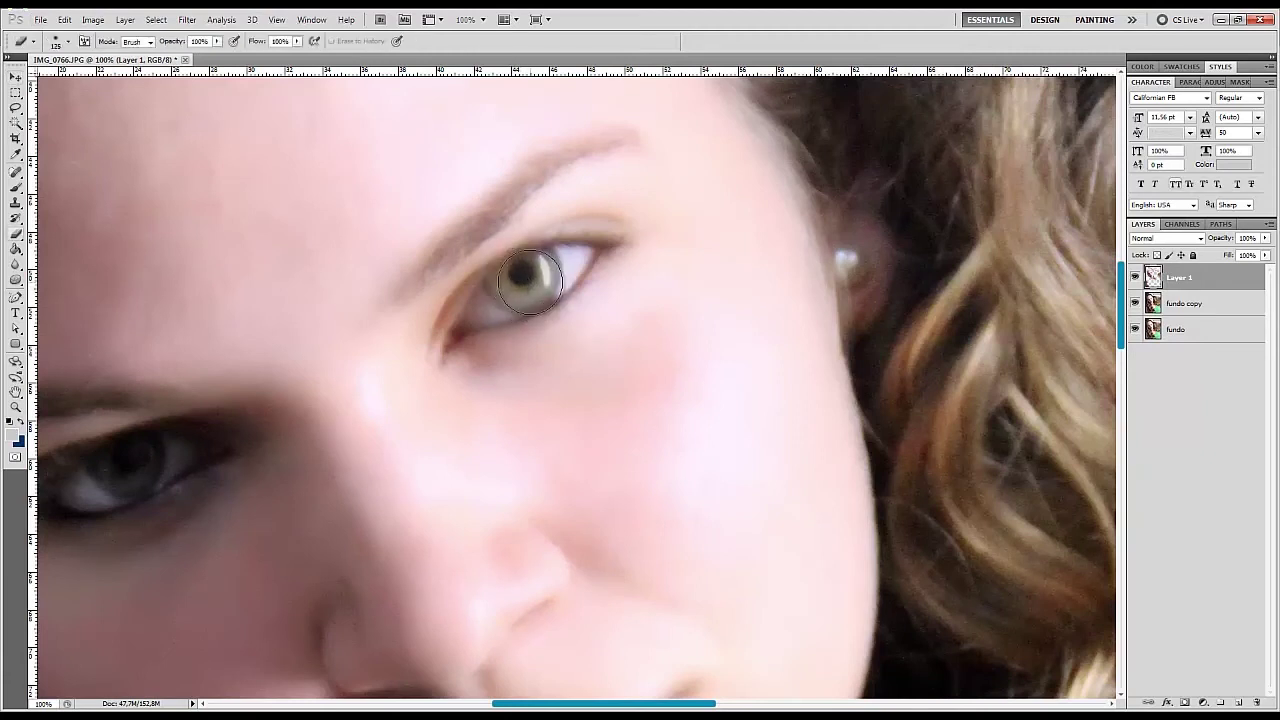
drag(528, 285, 493, 296)
drag(481, 305, 457, 330)
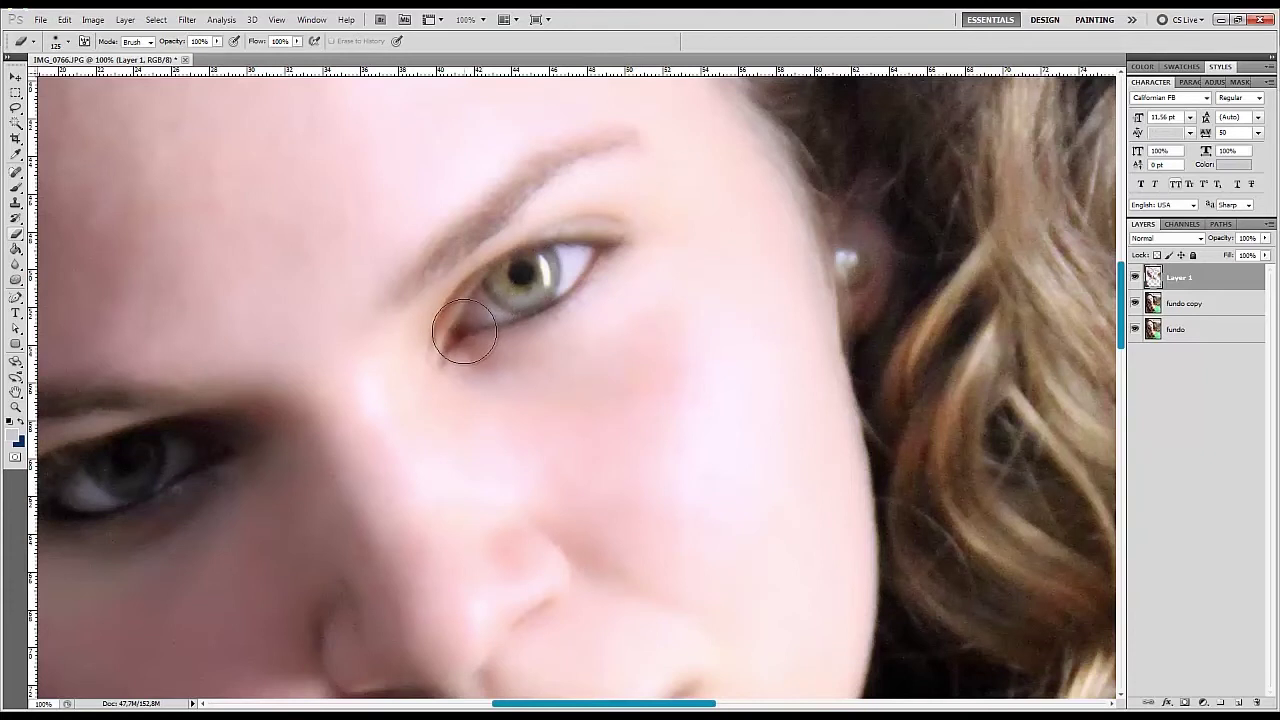
mouse_move(550, 275)
mouse_down()
mouse_move(602, 248)
mouse_move(481, 305)
mouse_up()
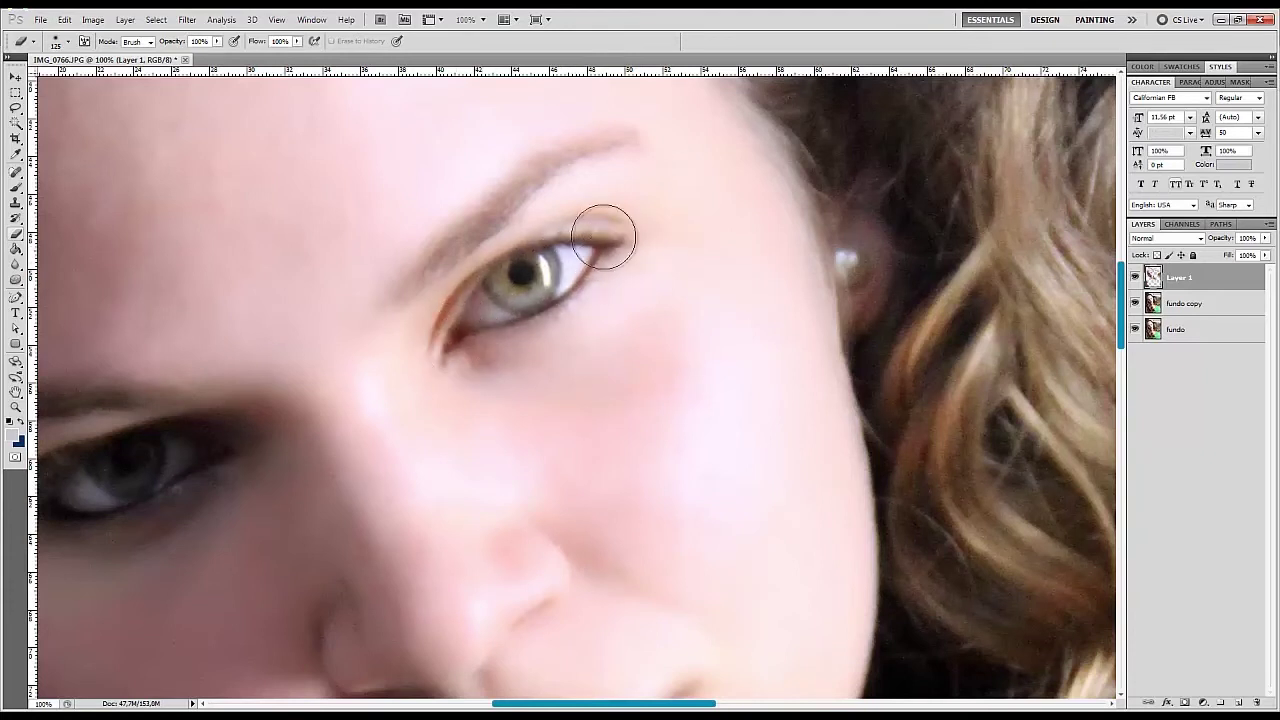
key(bracketleft)
key(bracketleft)
key(bracketleft)
drag(589, 151, 609, 146)
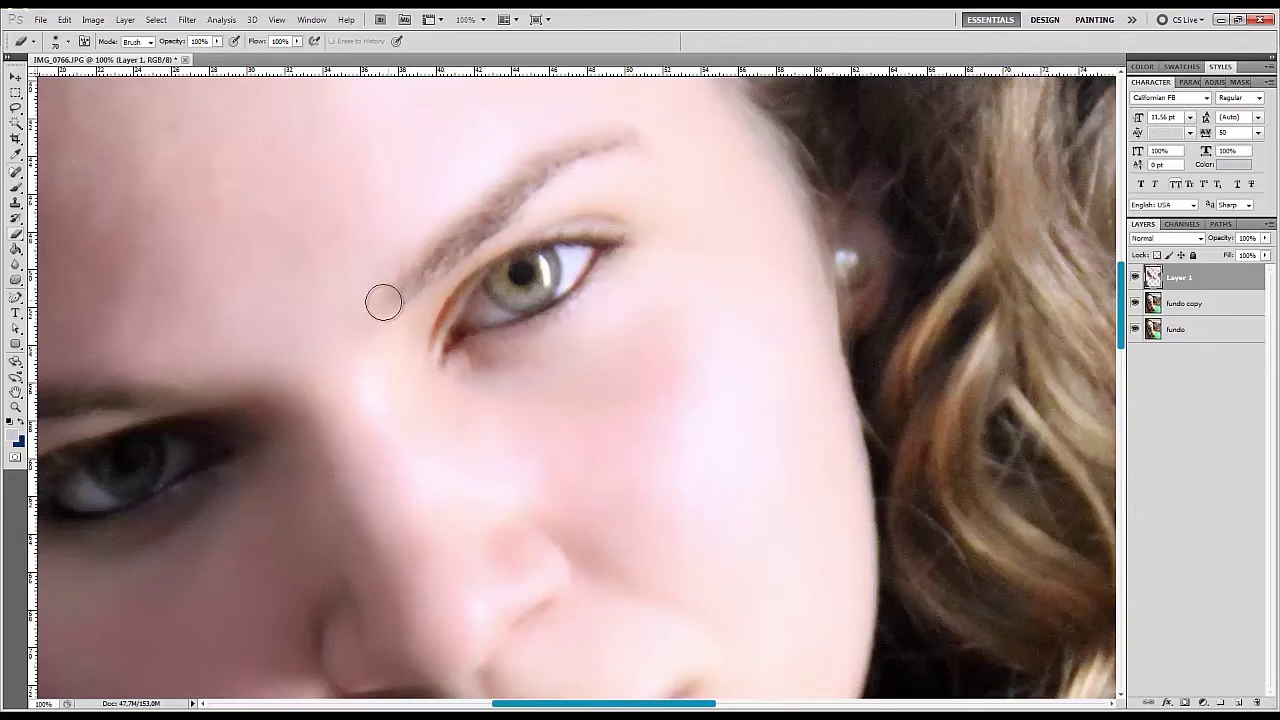
Pan across the other eye, lips and cheek, then zoom out to the whole photo.
drag(294, 323, 601, 214)
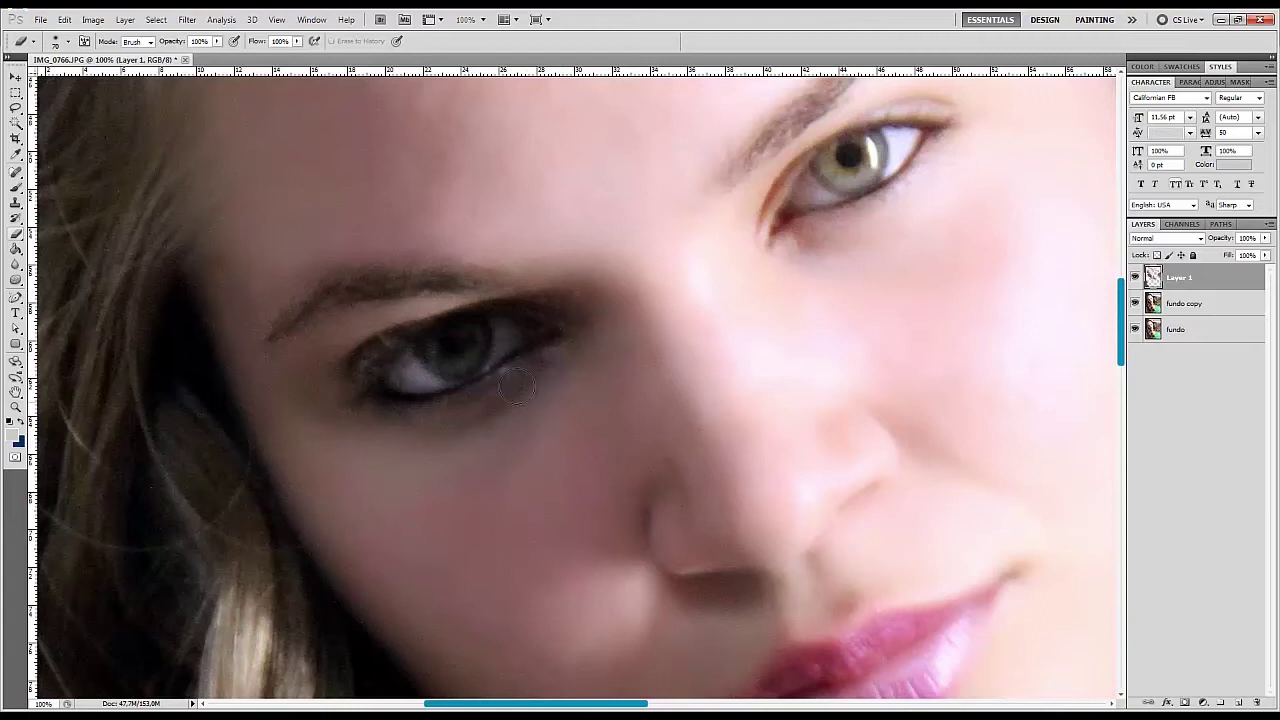
drag(612, 397, 462, 237)
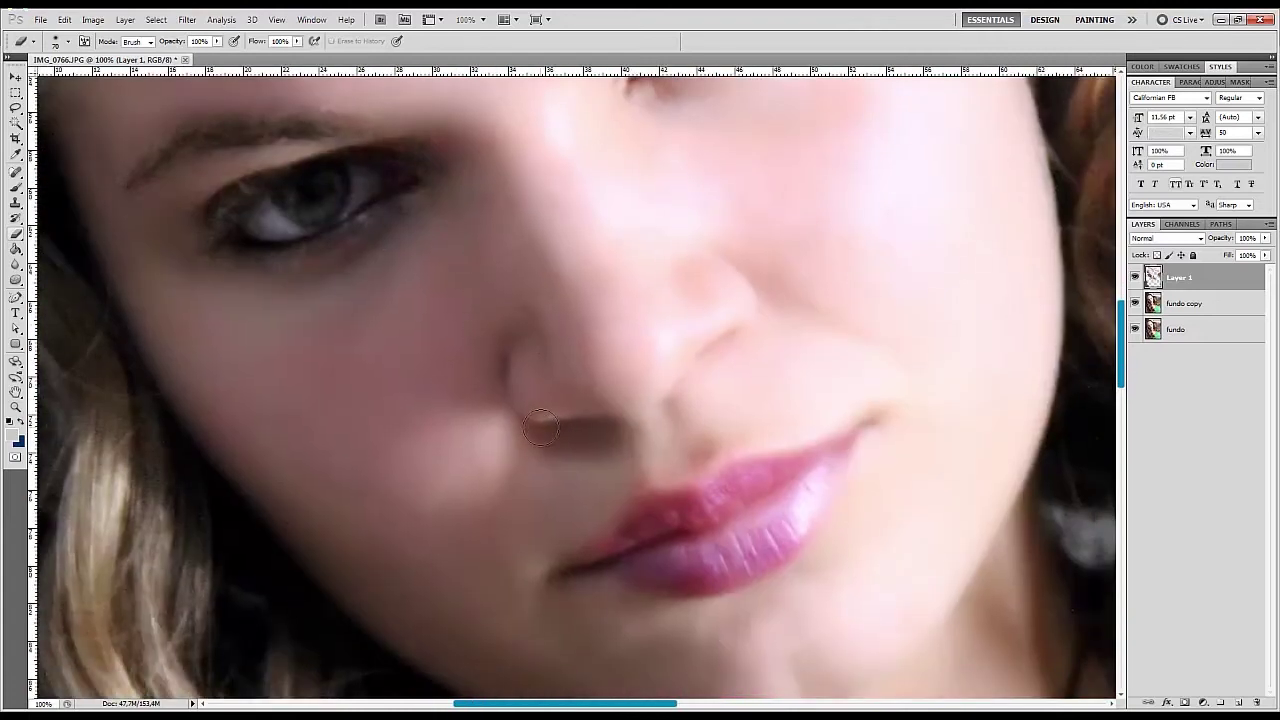
mouse_move(616, 374)
mouse_down()
mouse_move(516, 284)
mouse_move(456, 204)
mouse_up()
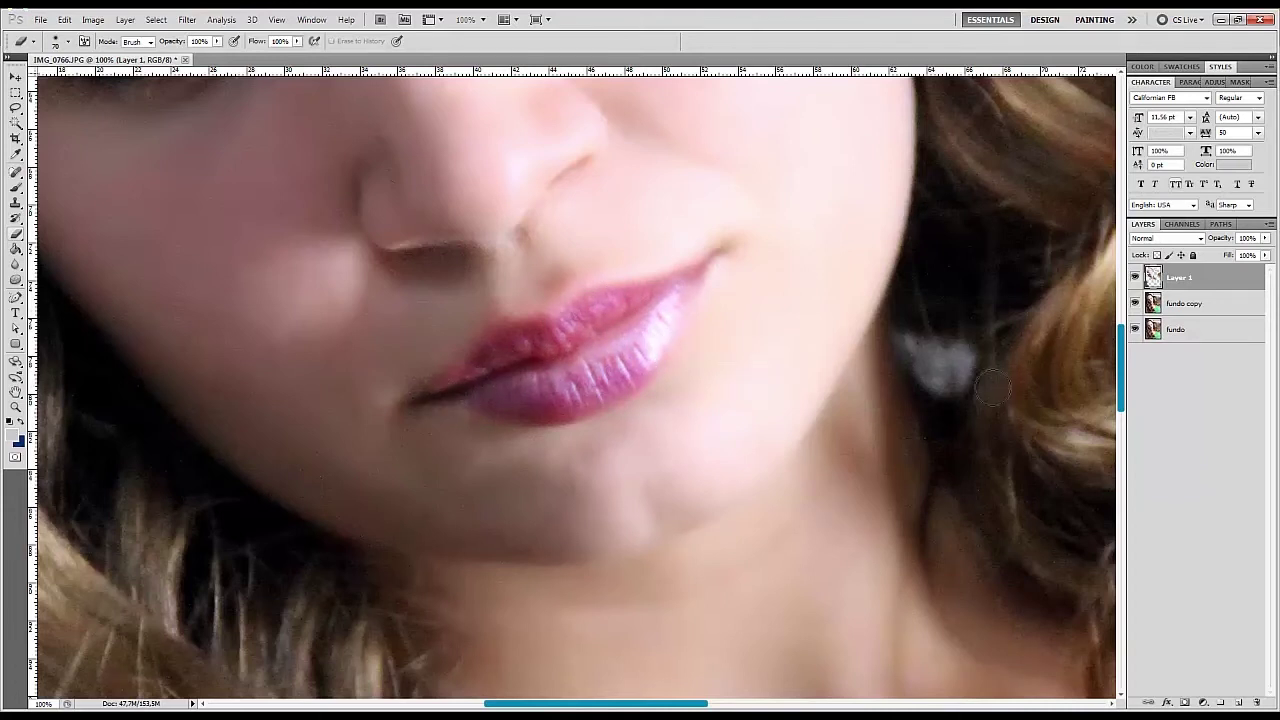
drag(337, 296, 806, 400)
key(ctrl+minus)
key(ctrl+minus)
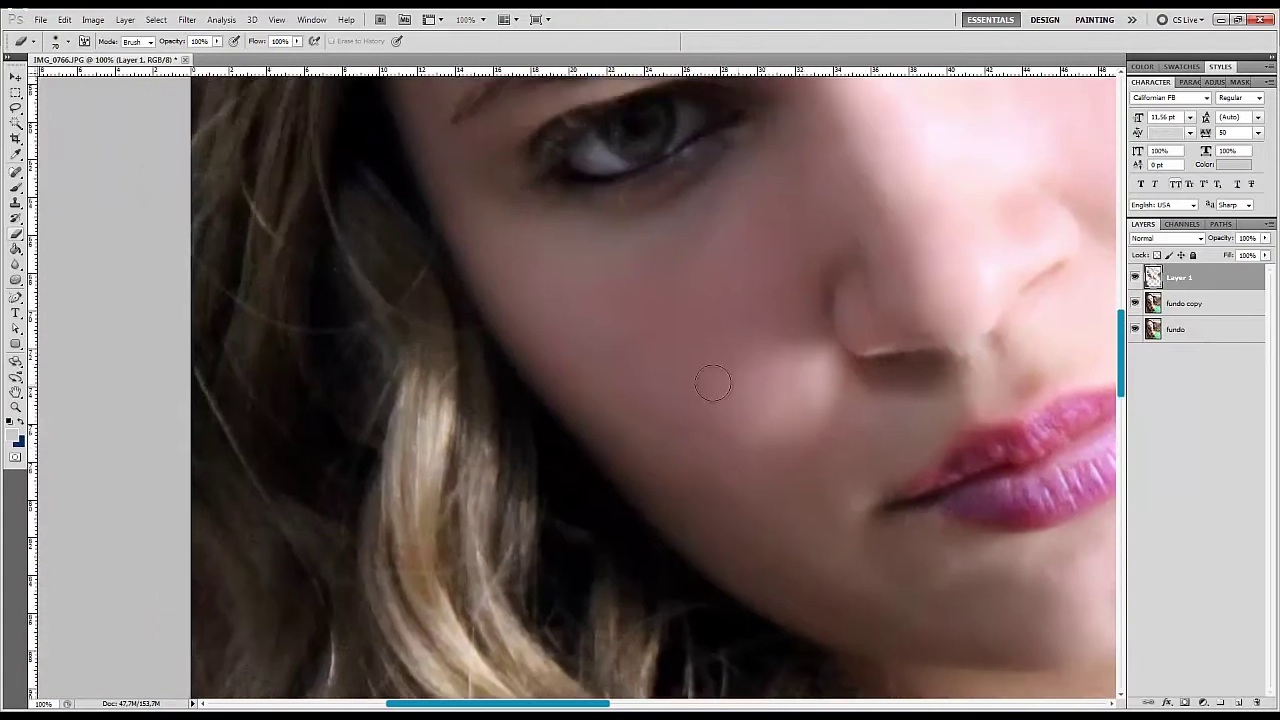
key(ctrl+minus)
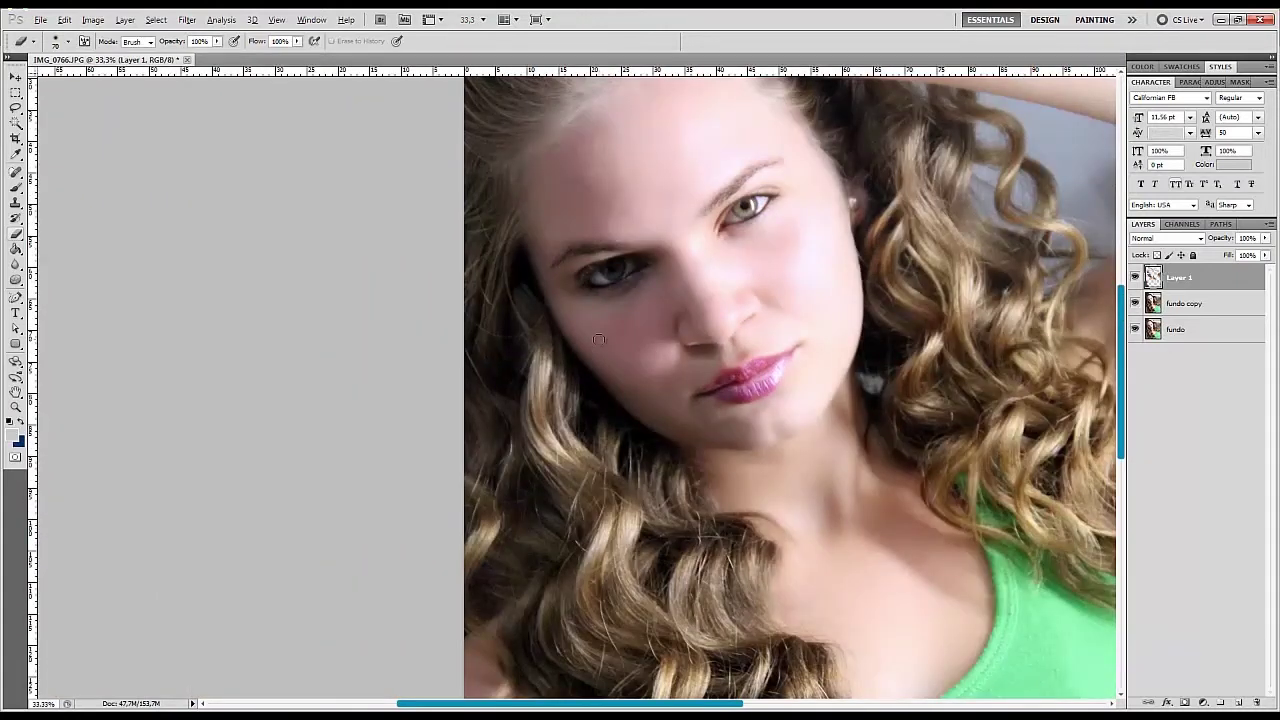
key(ctrl+minus)
key(ctrl+minus)
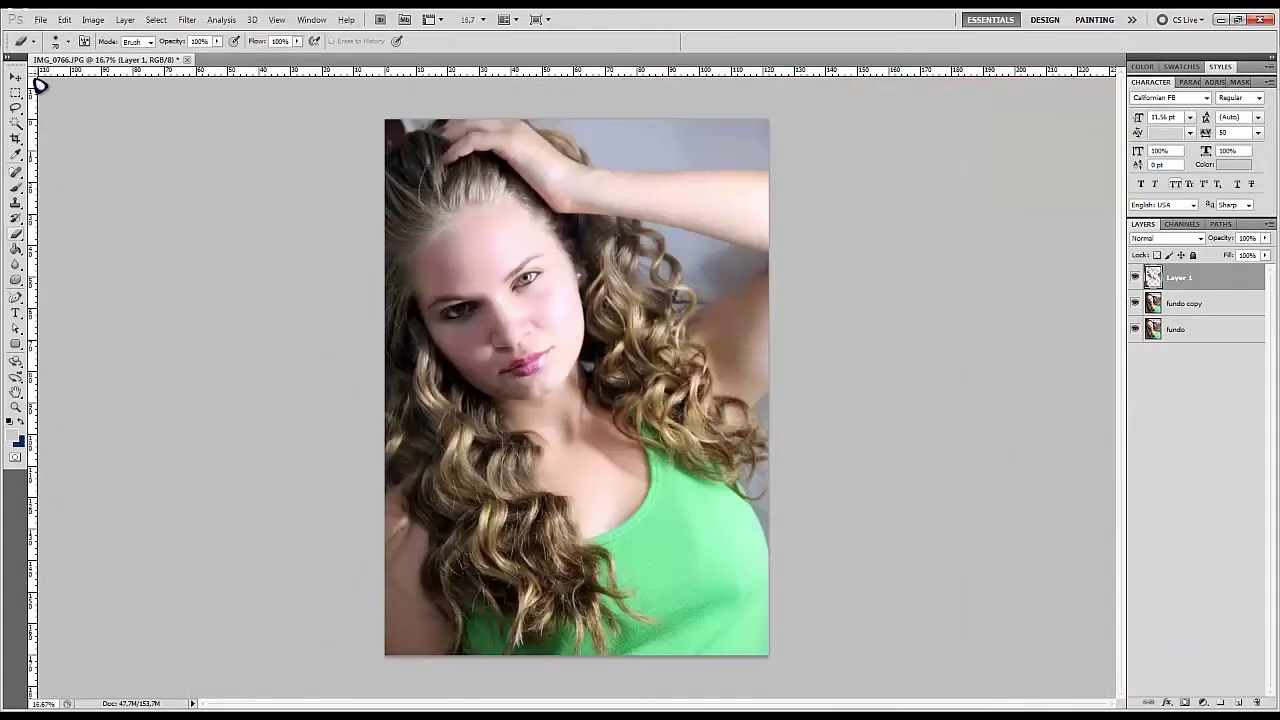
click(17, 76)
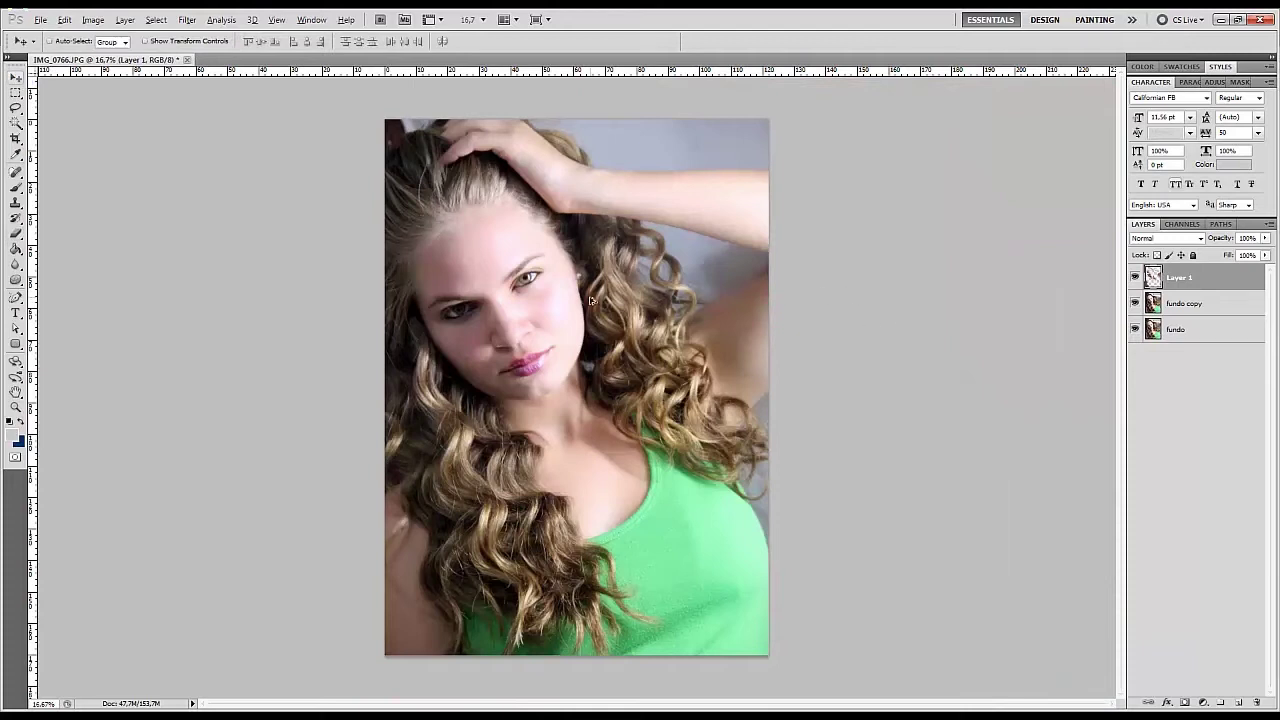
Toggle Layer 1 off and on to compare with the original.
scroll(590, 300, up, 1)
scroll(590, 300, up, 1)
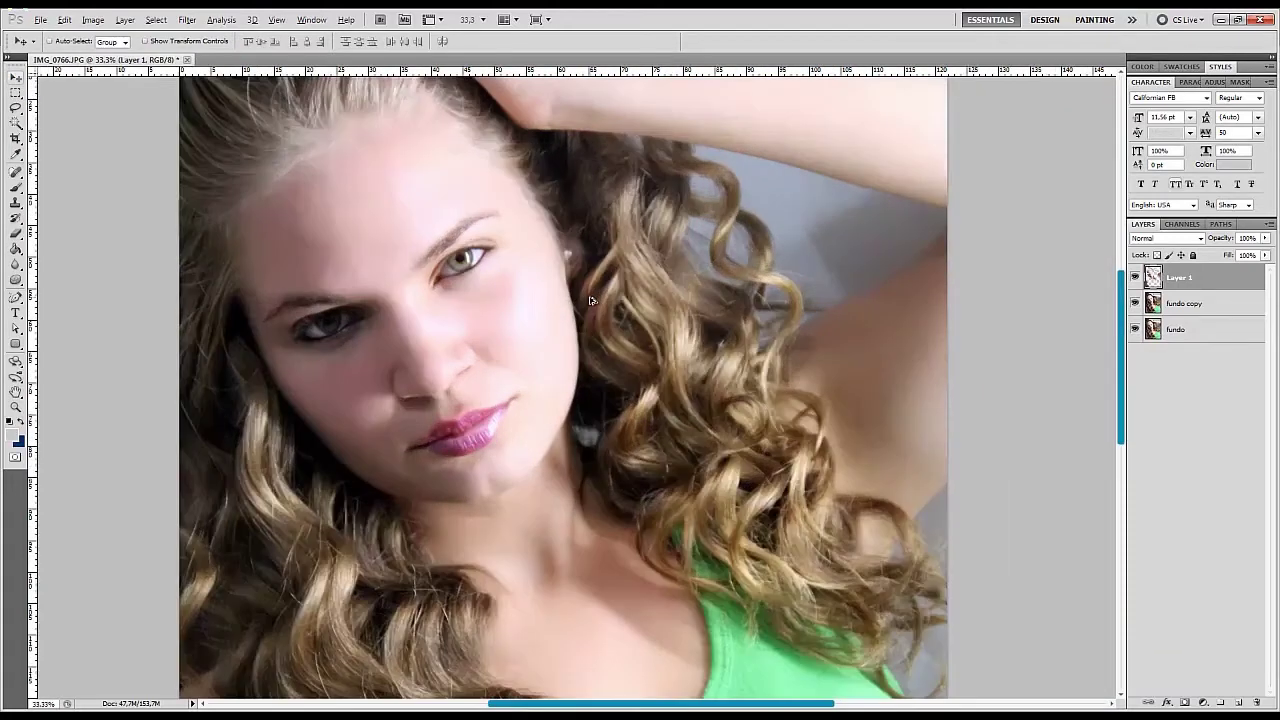
click(1134, 278)
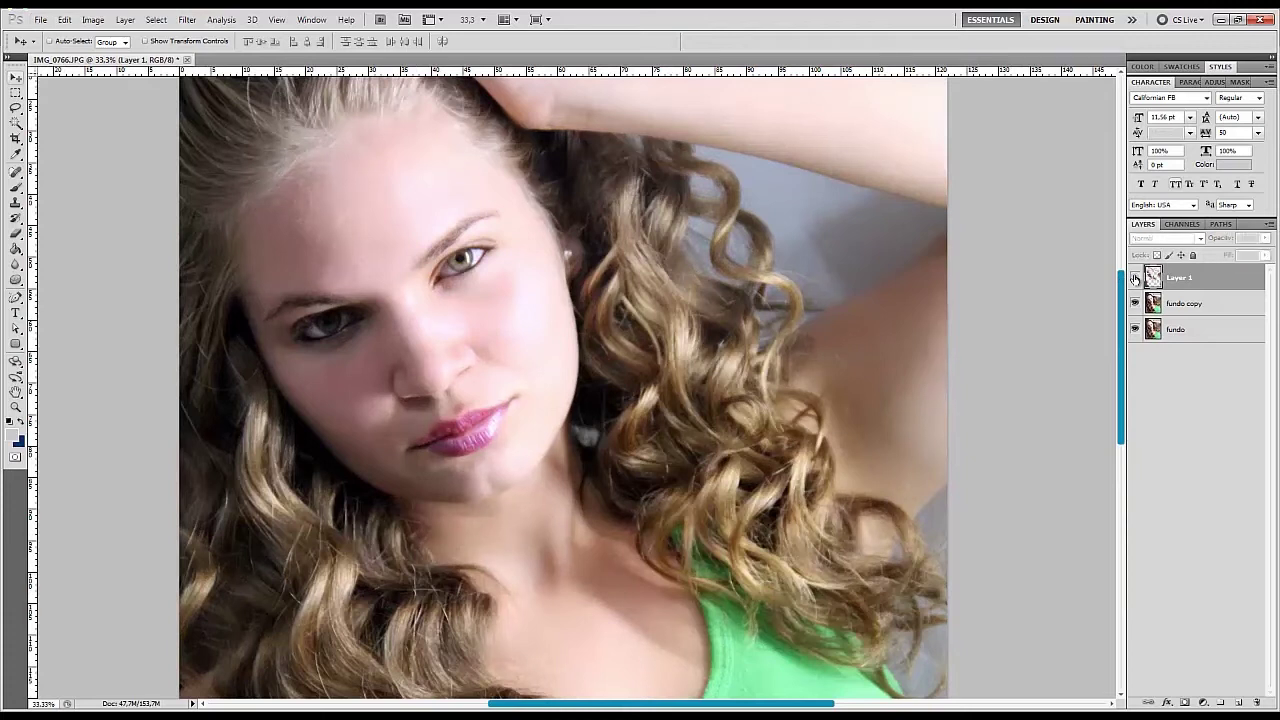
click(1135, 278)
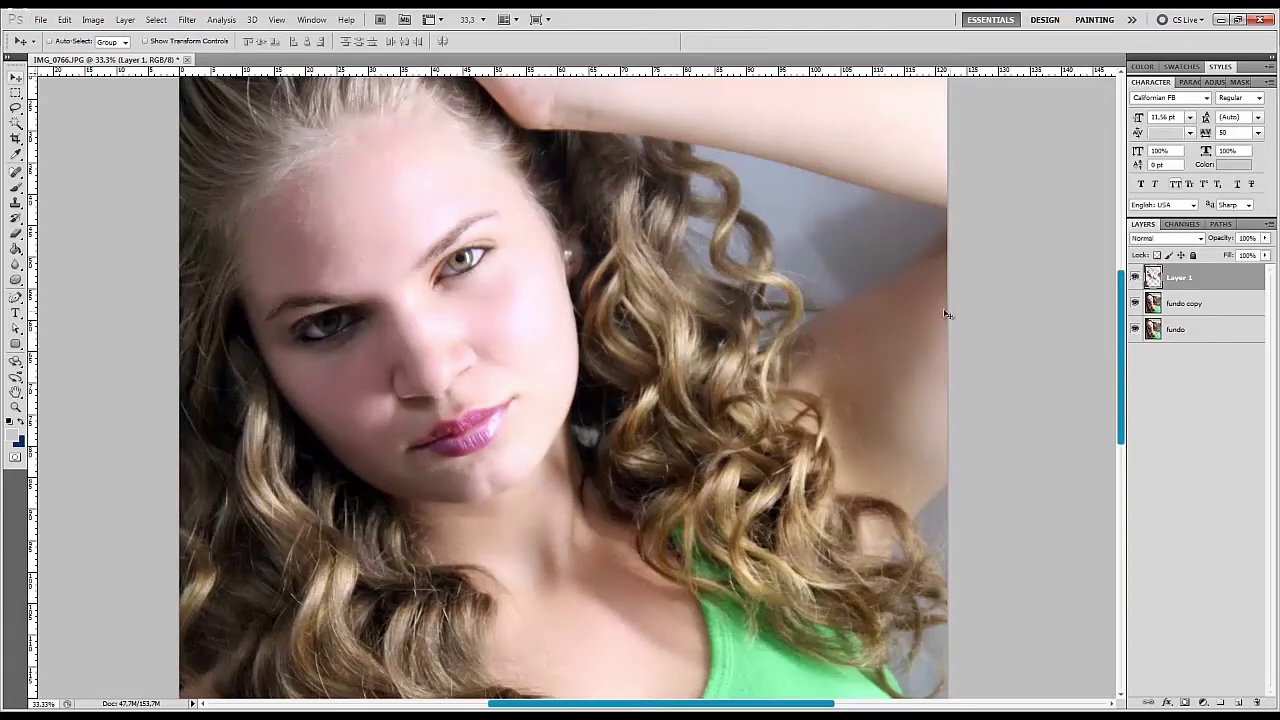
Apply Color Balance to Layer 1 with midtones set to -3, 0, 0.
key(ctrl+b)
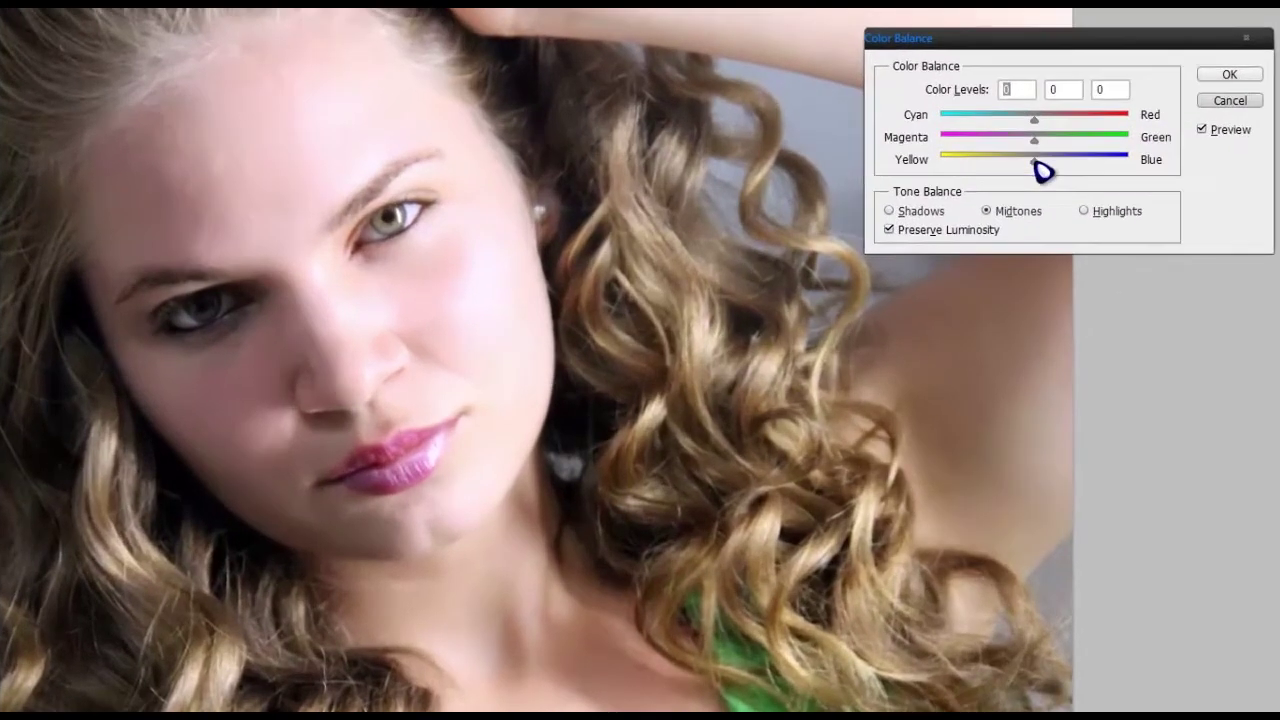
drag(1040, 170, 1040, 166)
mouse_move(1036, 120)
mouse_down()
mouse_move(1023, 120)
mouse_move(1037, 126)
mouse_up()
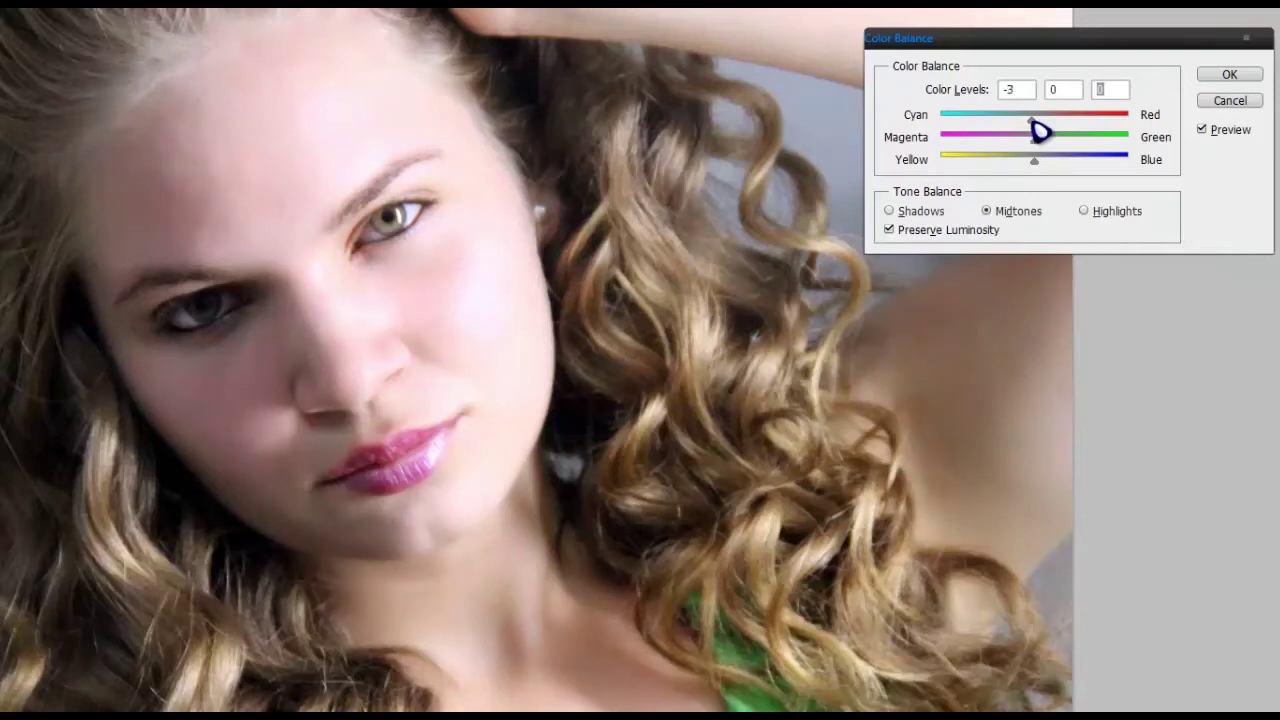
click(1229, 77)
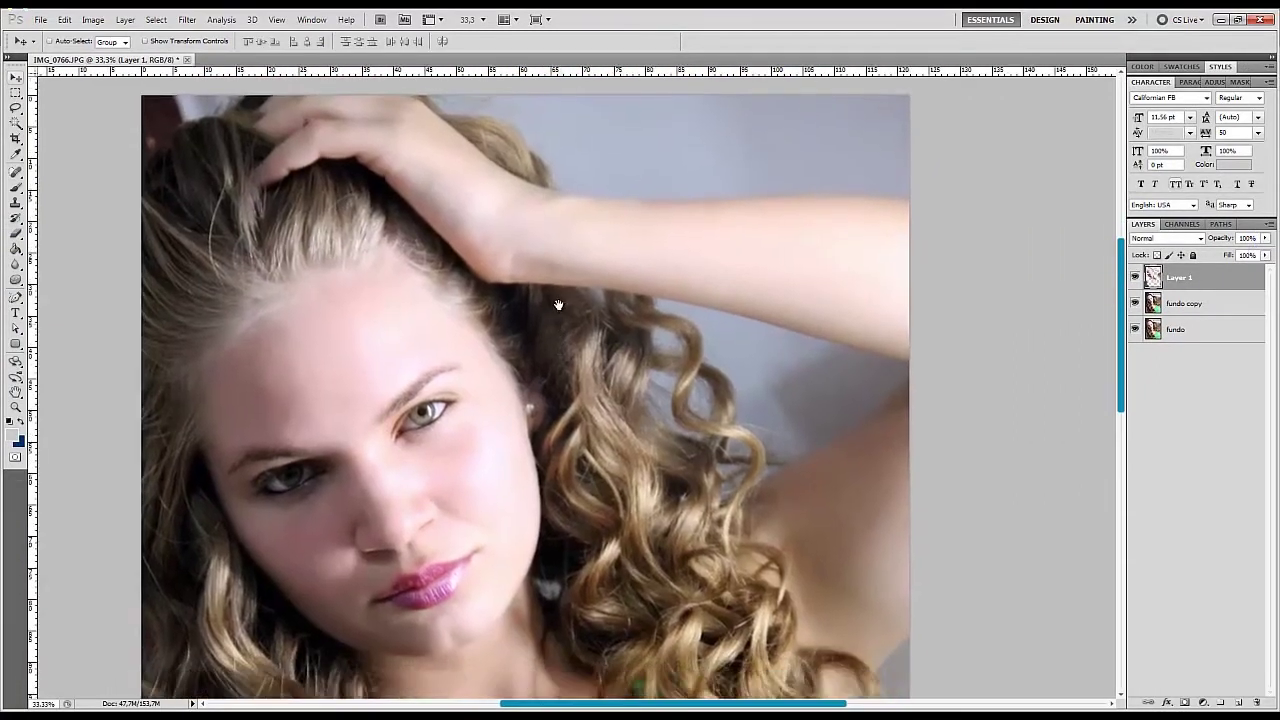
Set Layer 1 opacity to 80%, compare it hidden and shown, and keep Layer 1 selected.
mouse_move(597, 193)
mouse_down()
mouse_move(569, 279)
mouse_move(600, 251)
mouse_up()
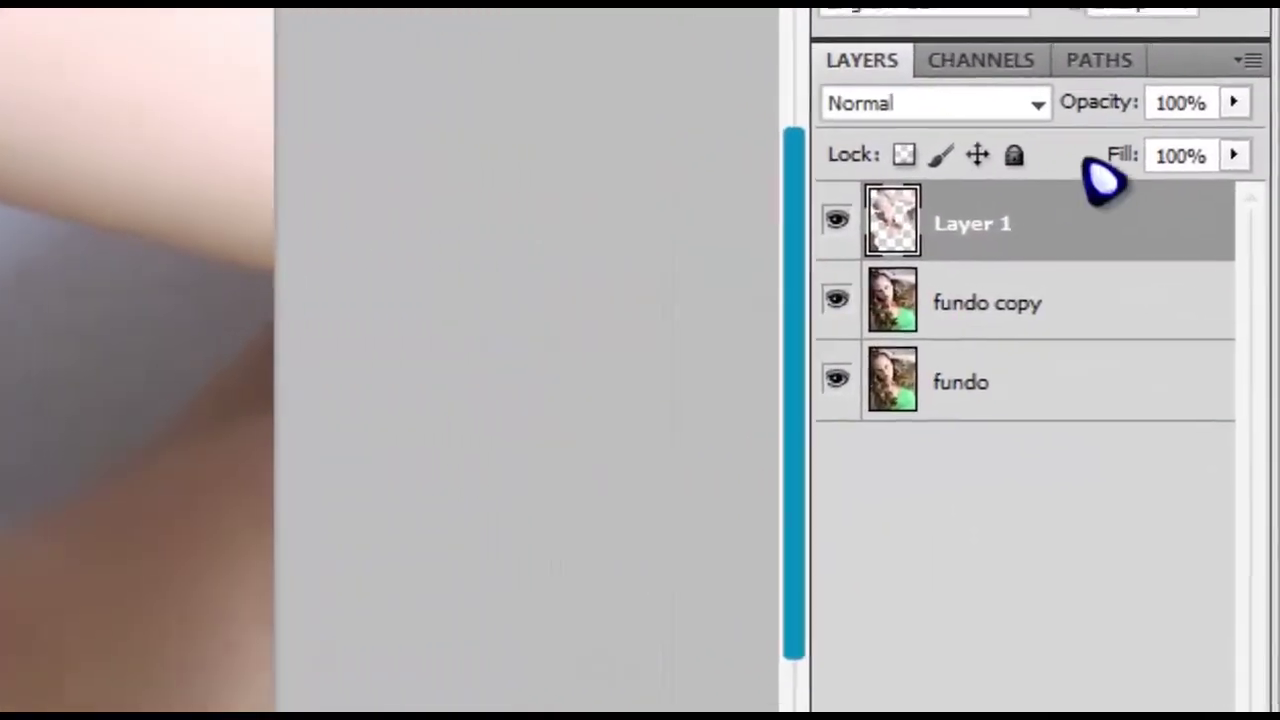
click(1228, 77)
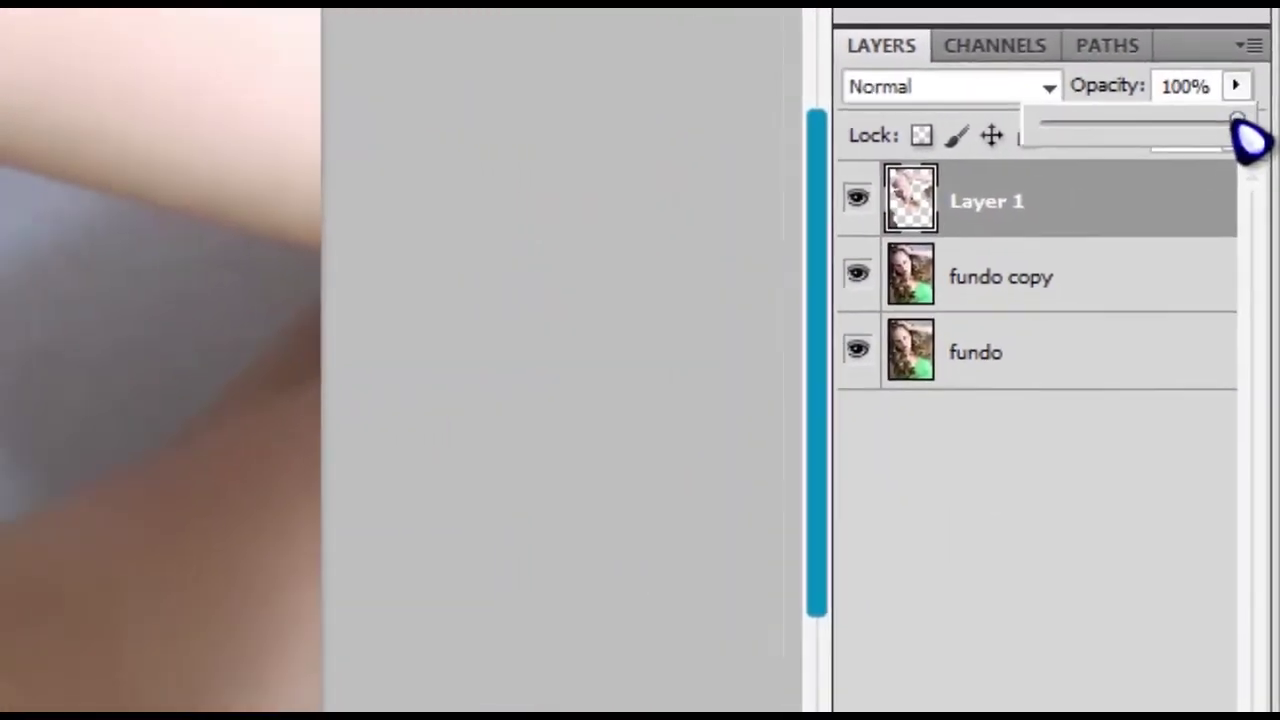
mouse_move(1249, 137)
mouse_down()
mouse_move(1100, 155)
mouse_move(1233, 142)
mouse_up()
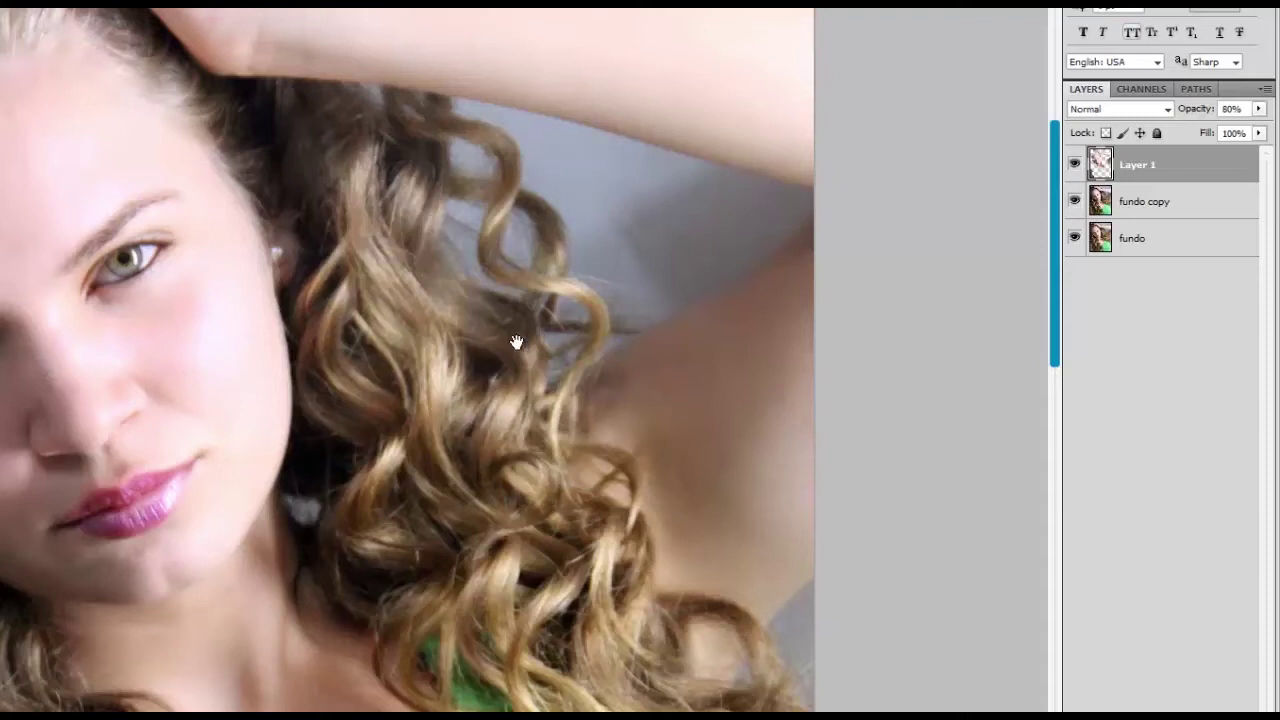
drag(516, 342, 489, 220)
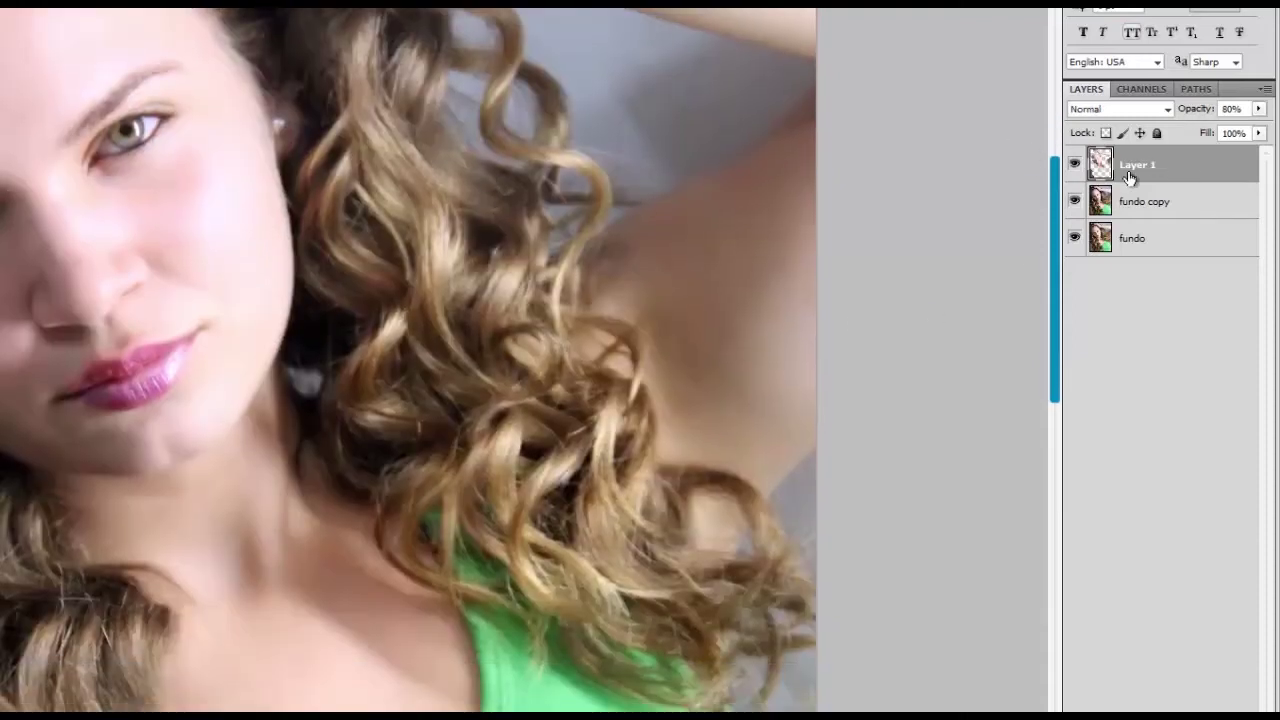
click(1073, 167)
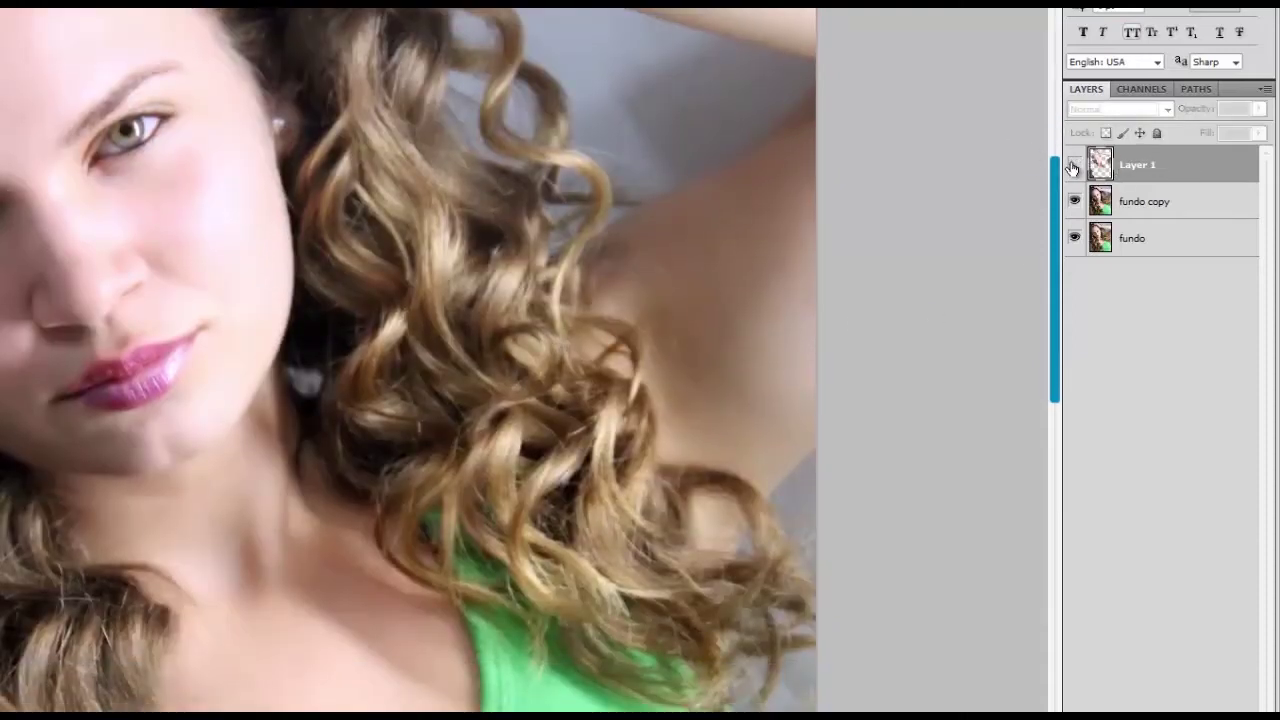
click(1073, 167)
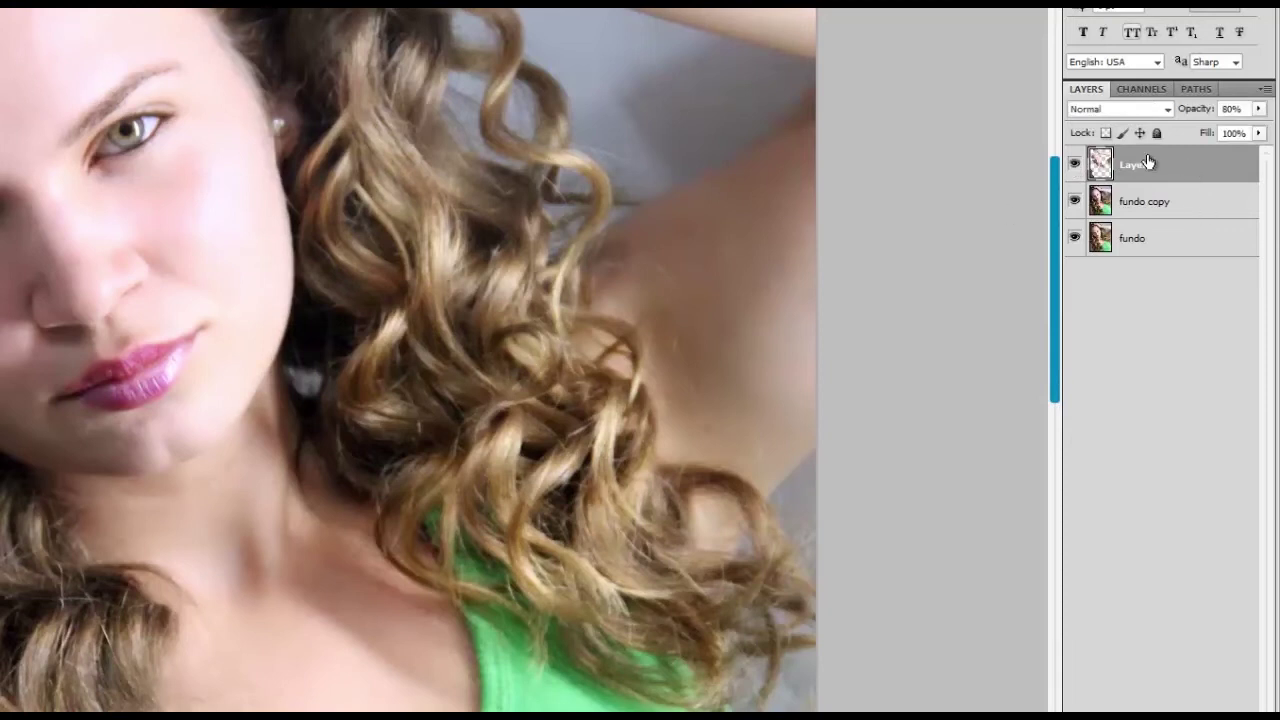
click(1106, 206)
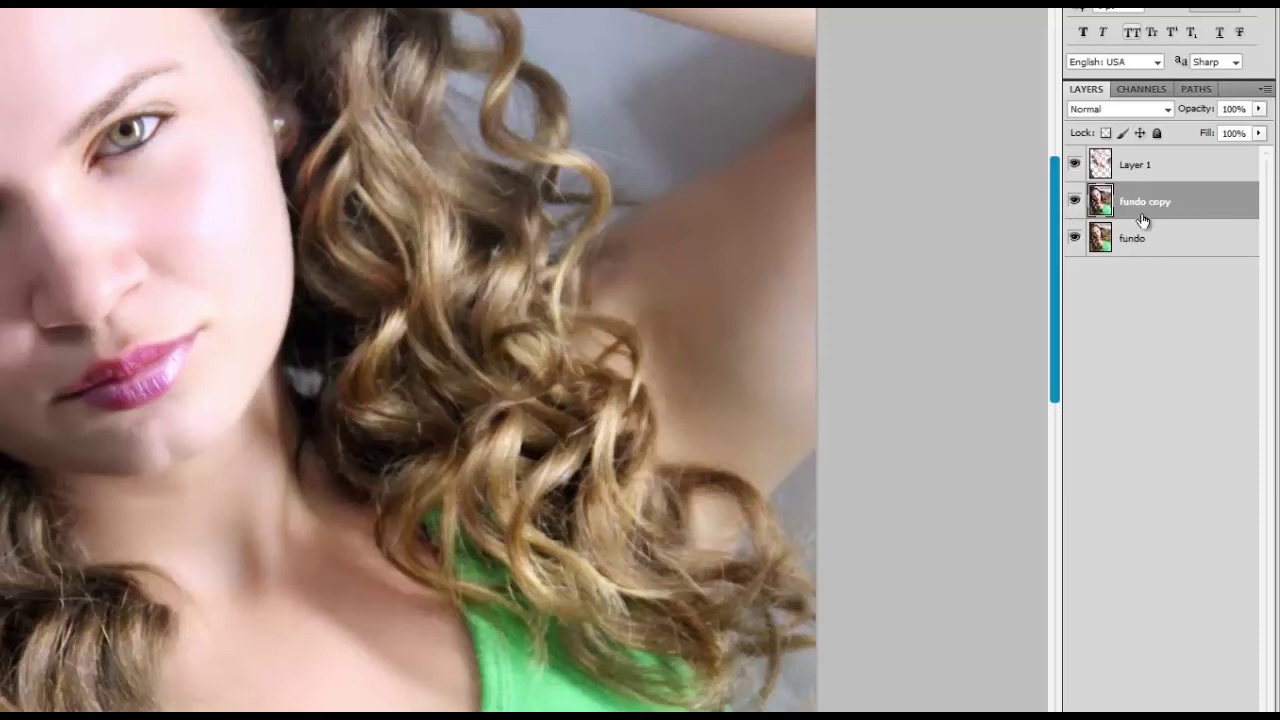
click(1168, 164)
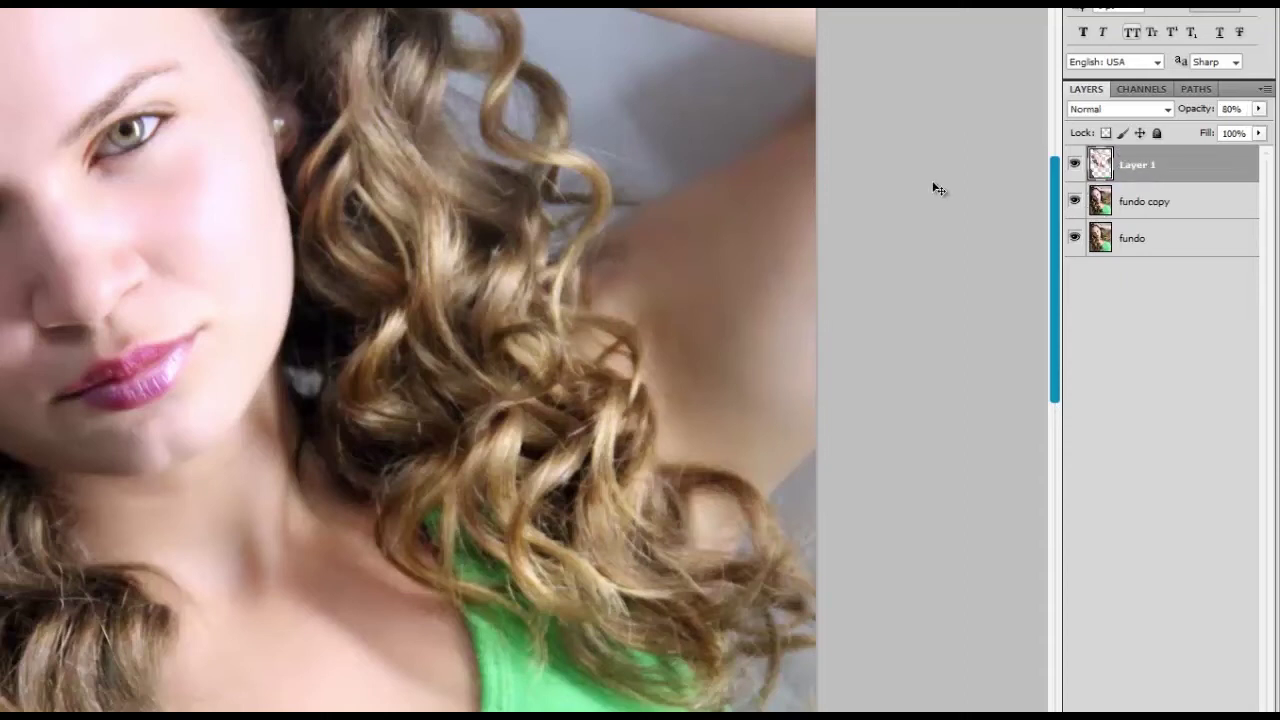
Delete Layer 1, compare fundo copy on and off, and duplicate it as fundo copy 2.
key(Delete)
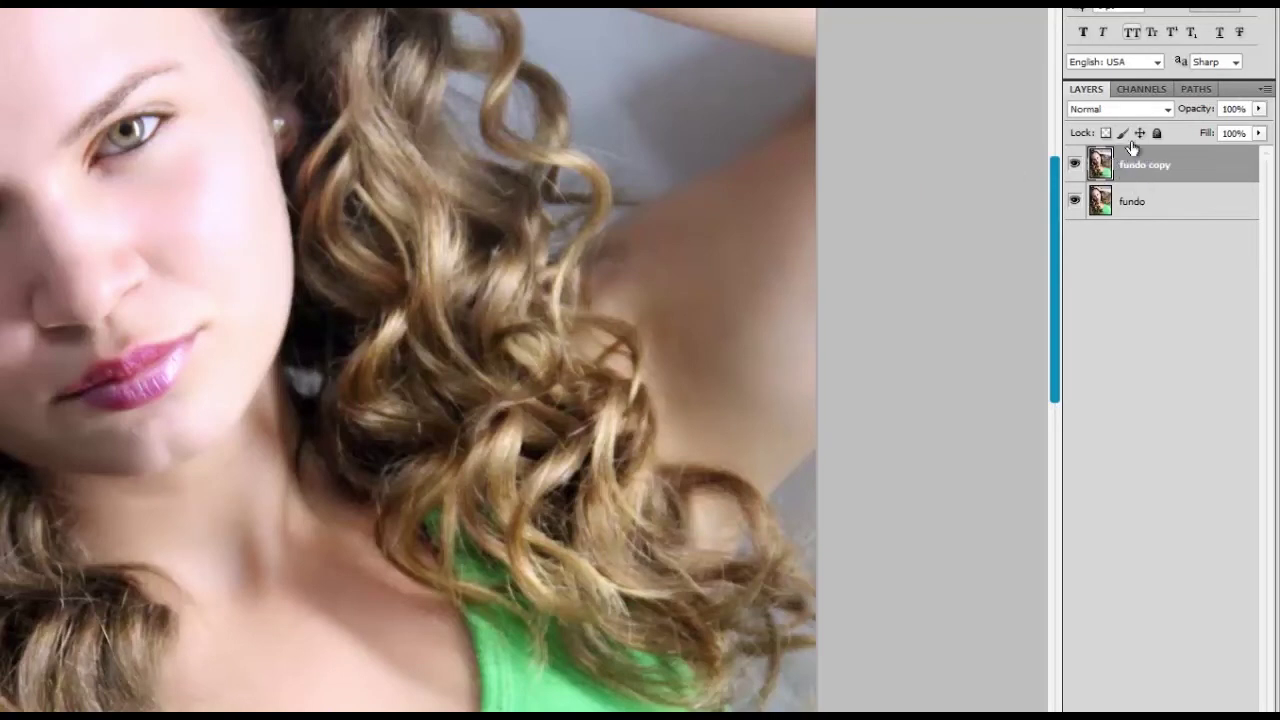
click(1074, 163)
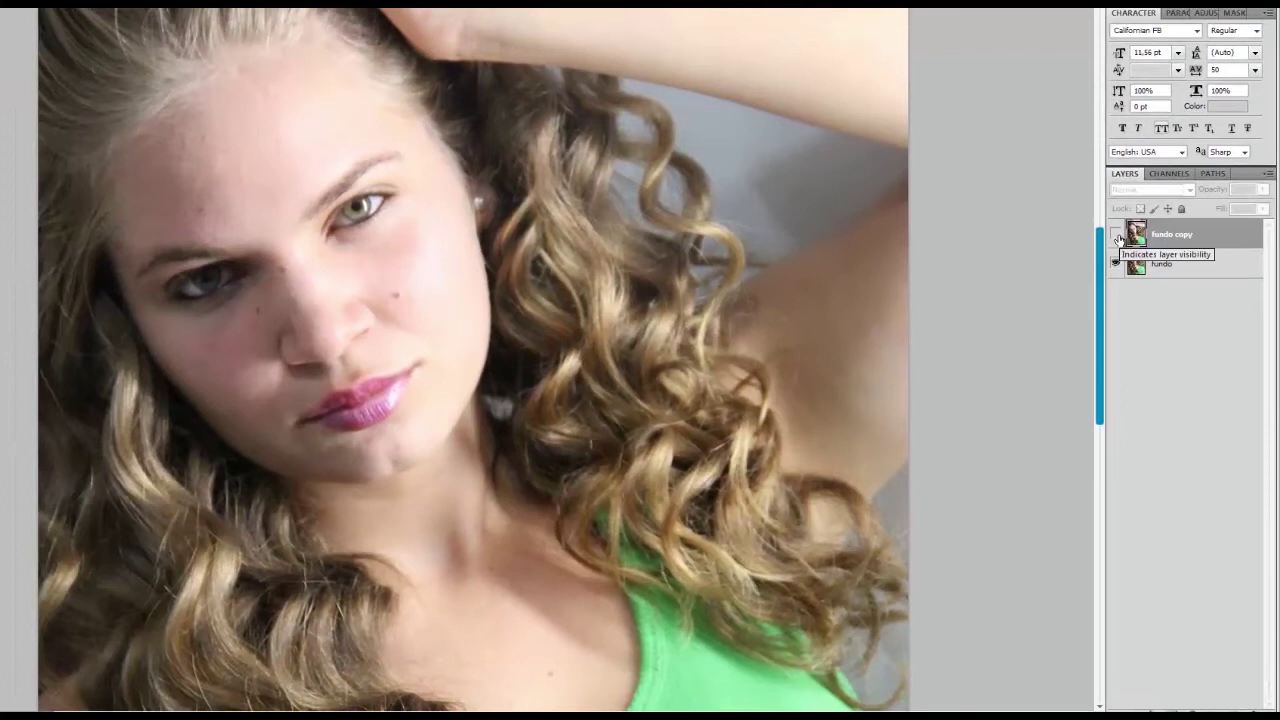
click(1116, 234)
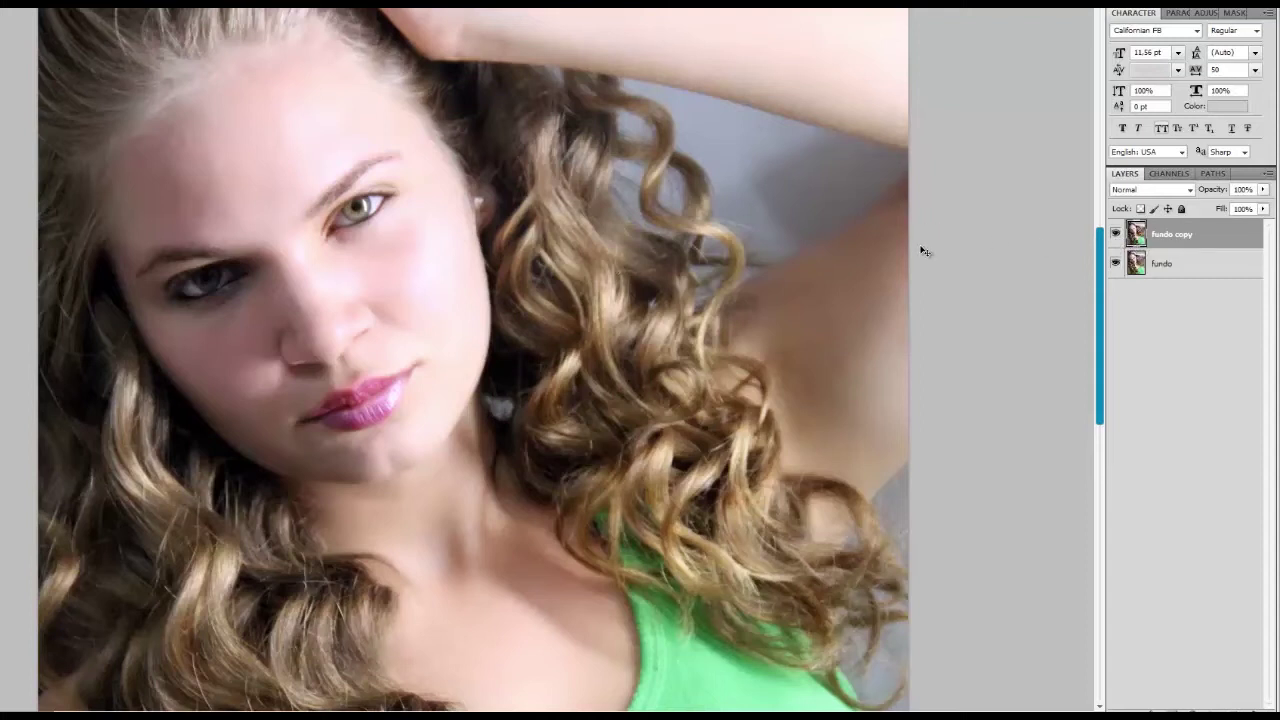
key(ctrl+j)
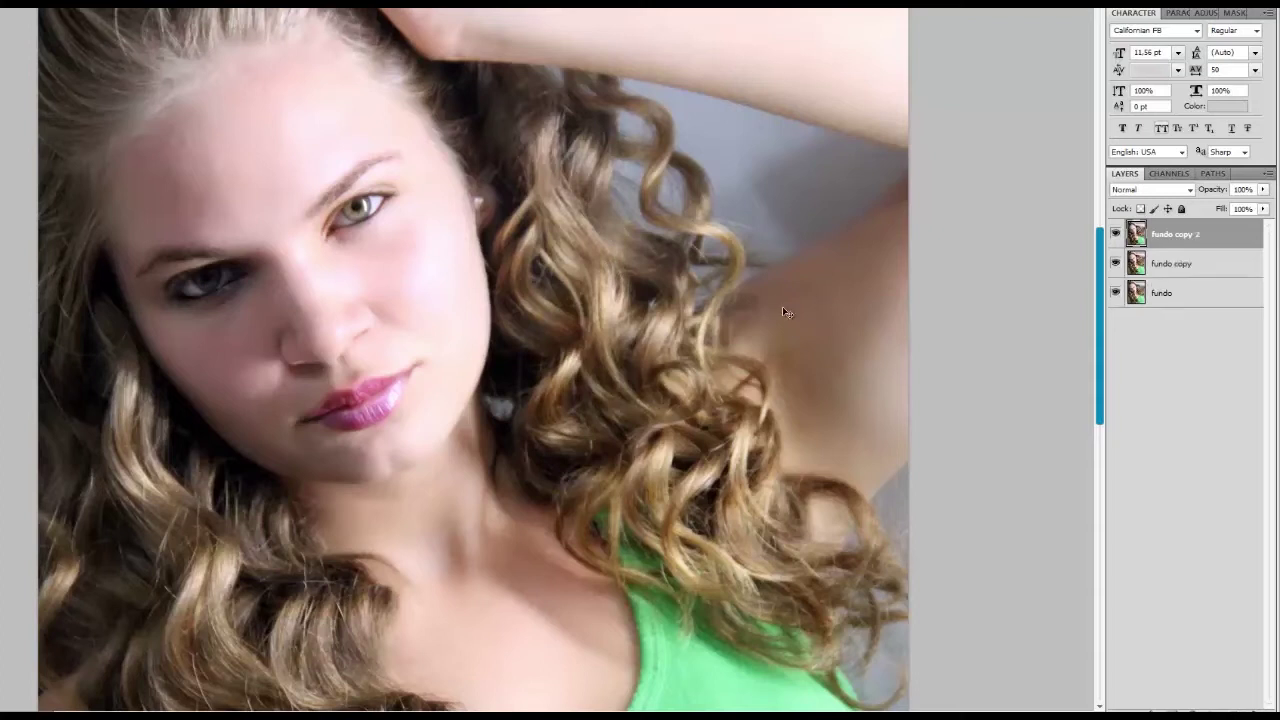
scroll(600, 298, down, 1)
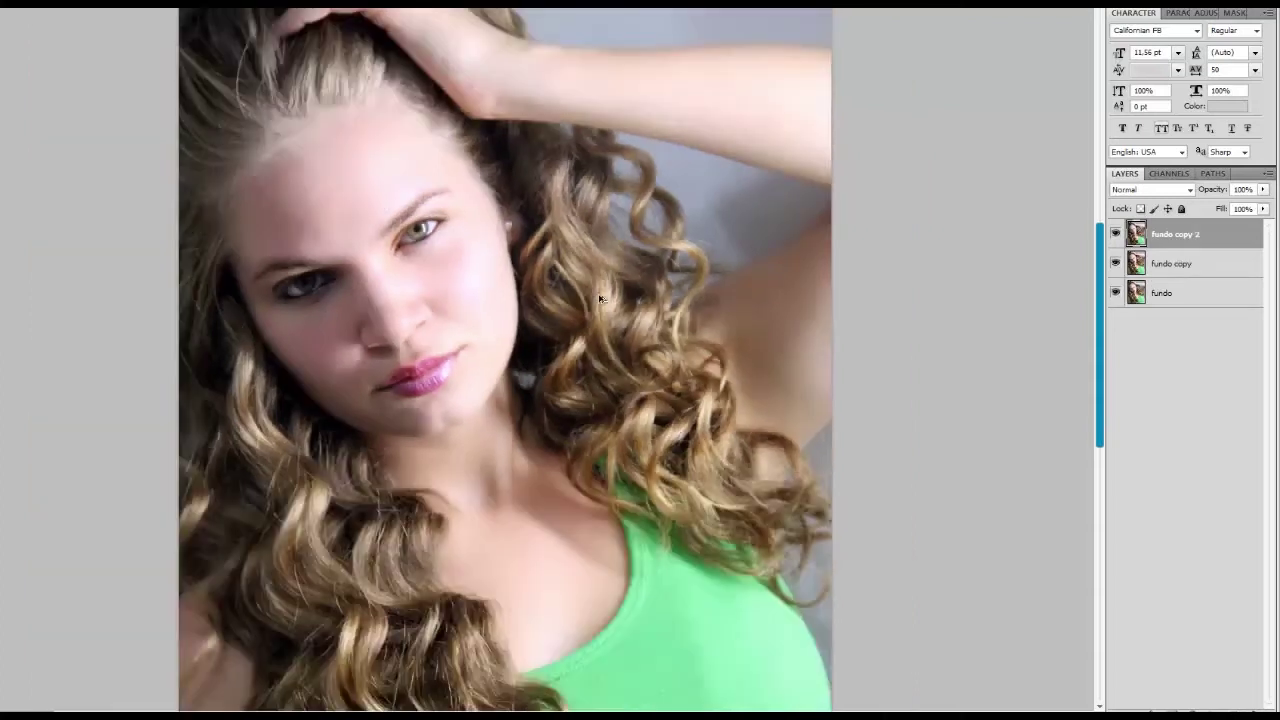
scroll(561, 310, down, 1)
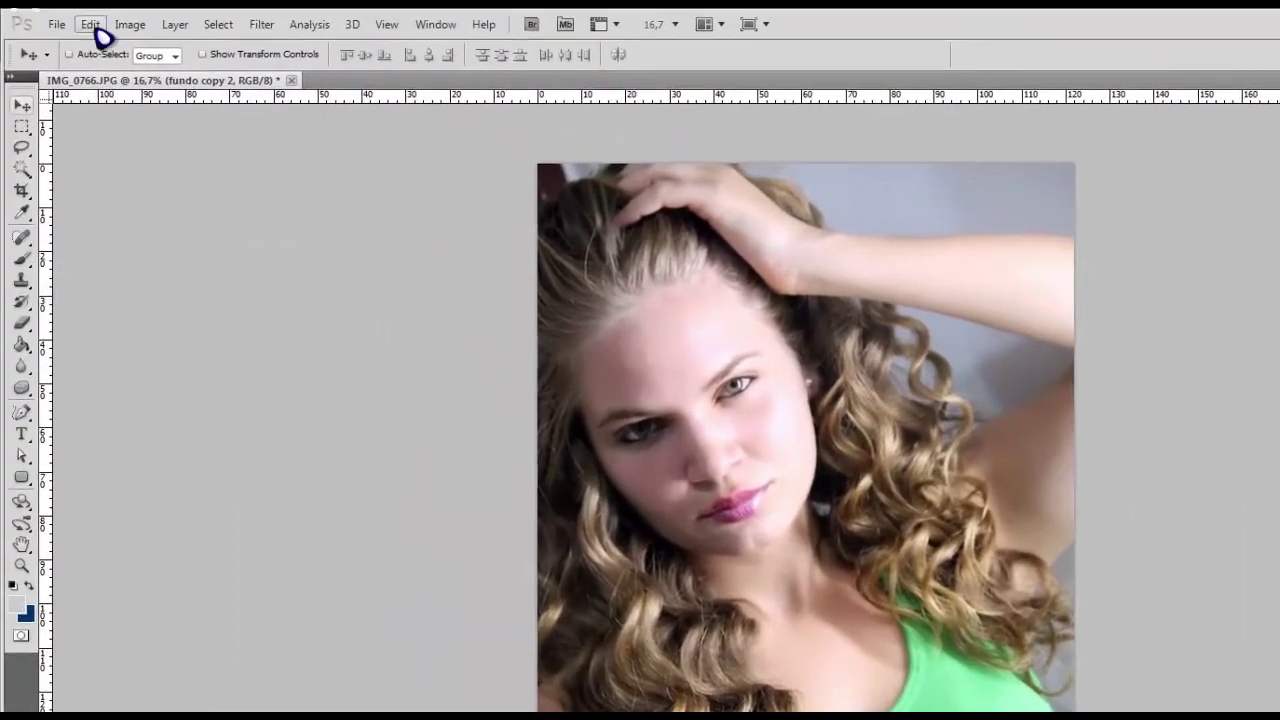
Open Curves on fundo copy 2 and move the black point in to deepen shadows.
click(81, 20)
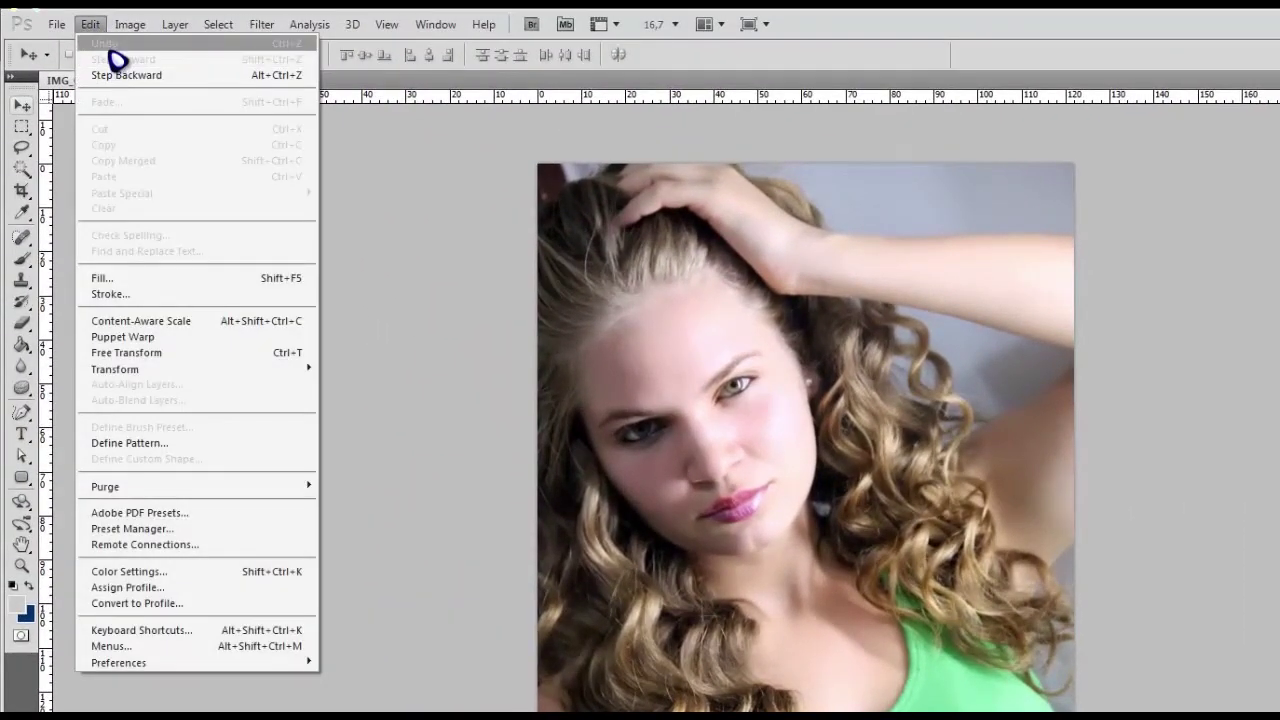
mouse_move(156, 71)
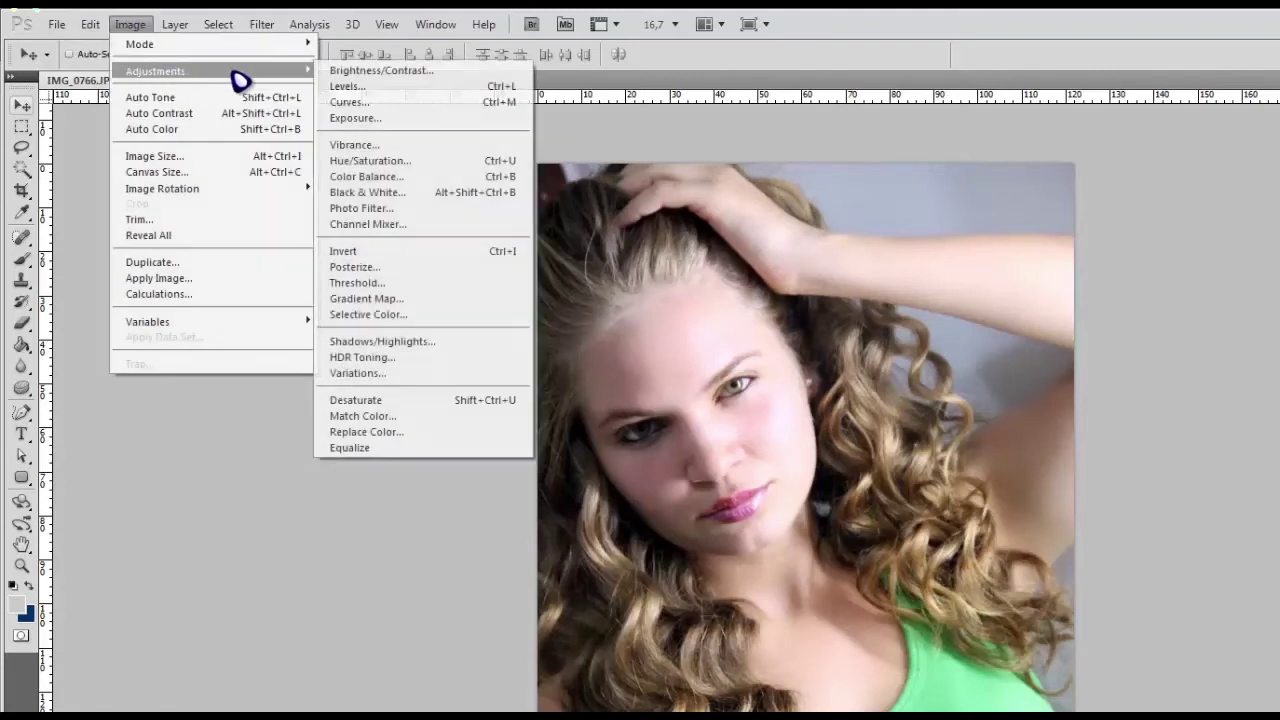
click(520, 104)
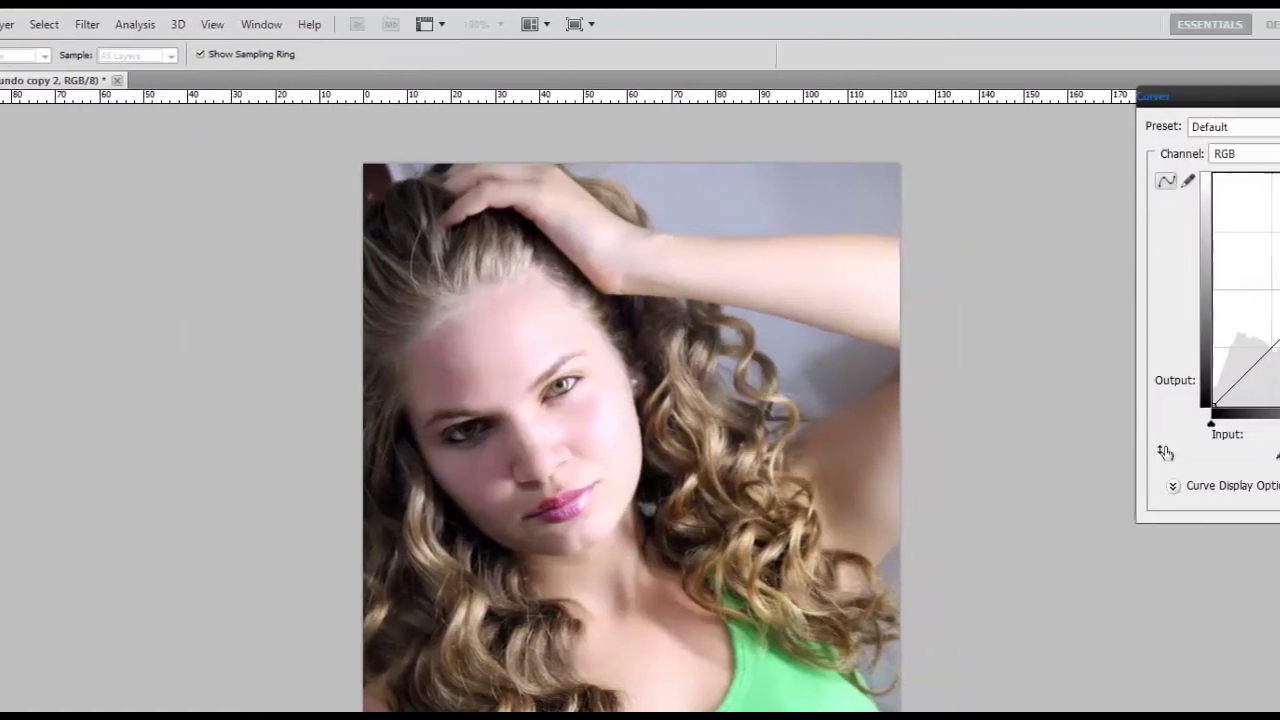
drag(1240, 96, 995, 166)
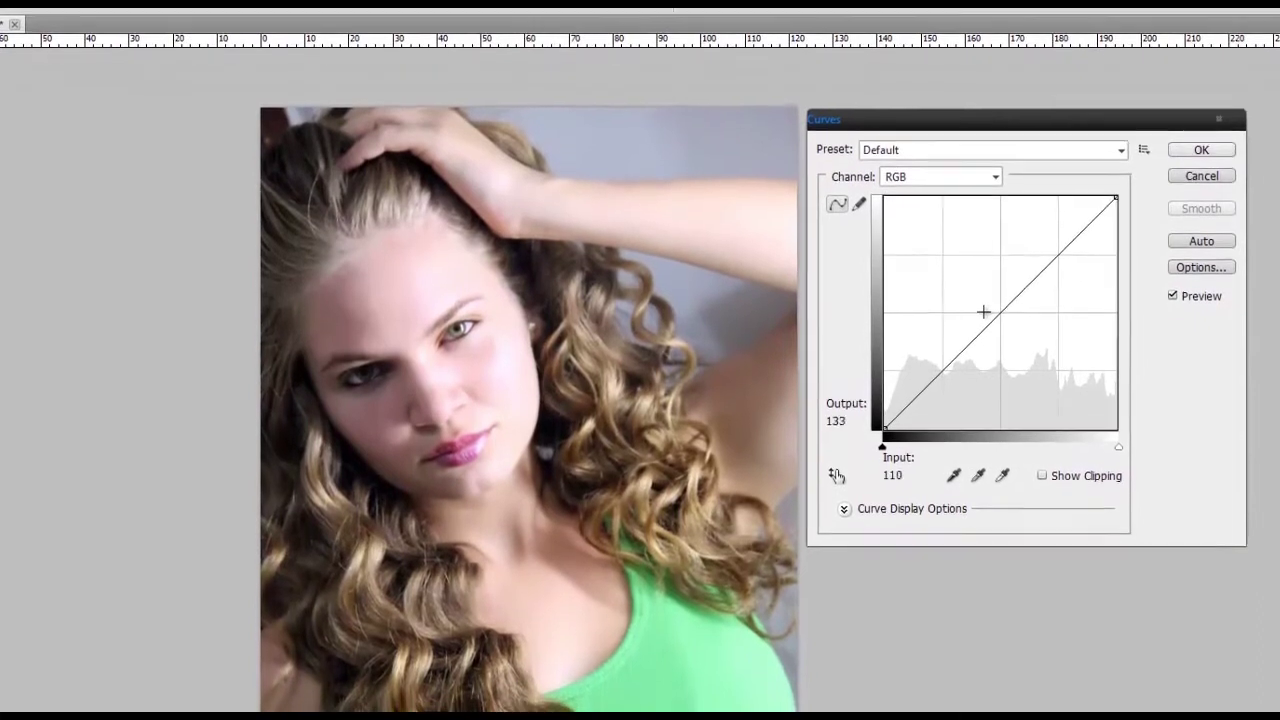
mouse_move(998, 316)
mouse_down()
mouse_move(981, 218)
mouse_move(1018, 240)
mouse_move(990, 214)
mouse_up()
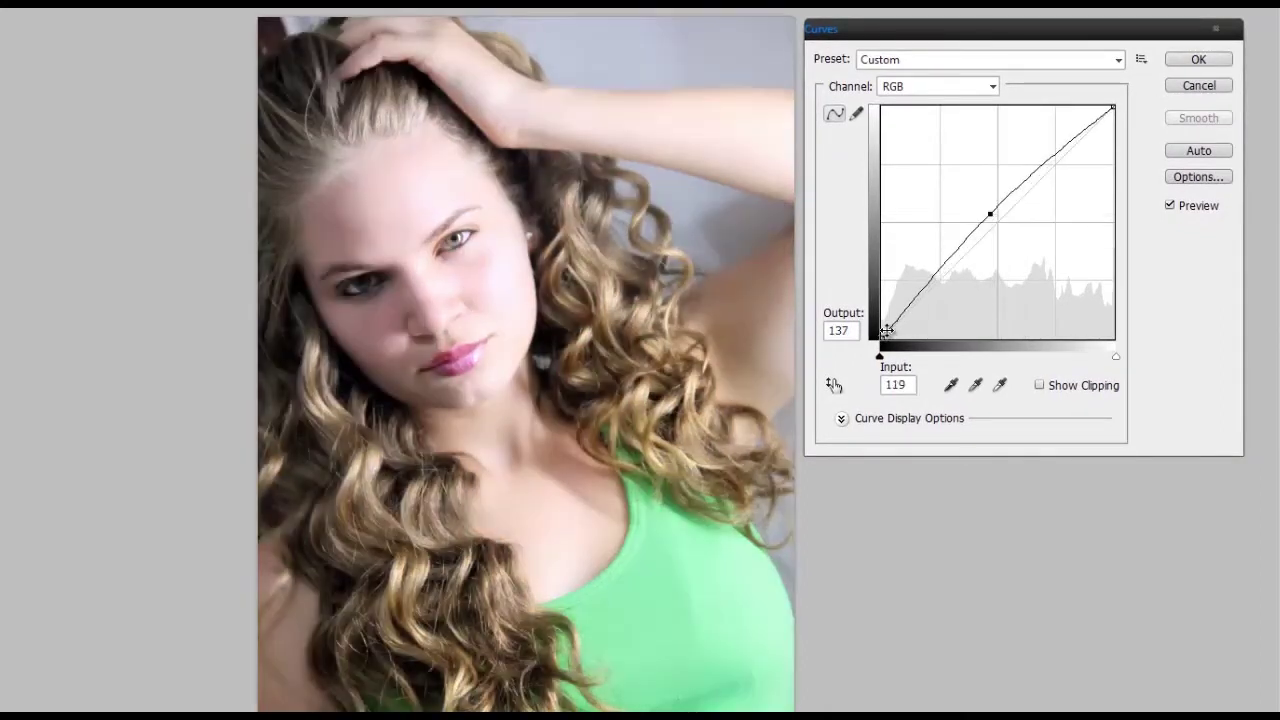
mouse_move(887, 345)
mouse_down()
mouse_move(911, 340)
mouse_move(888, 340)
mouse_up()
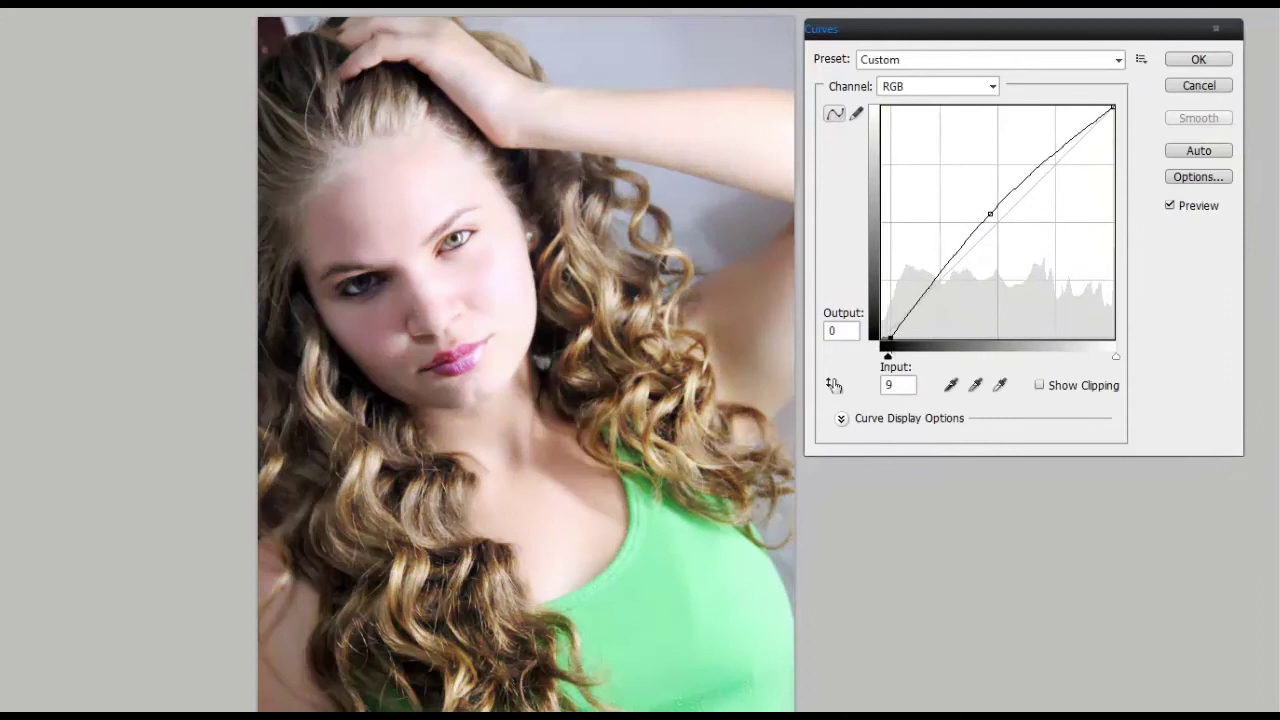
drag(888, 340, 884, 340)
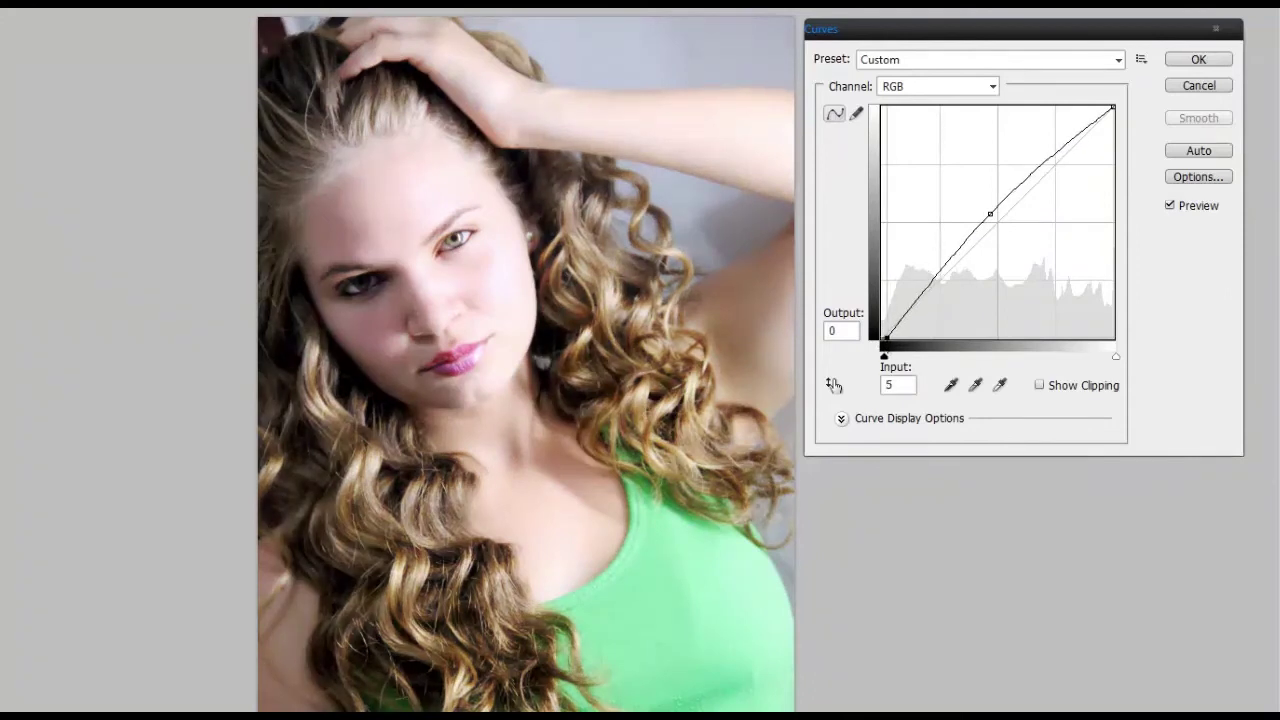
double_click(887, 385)
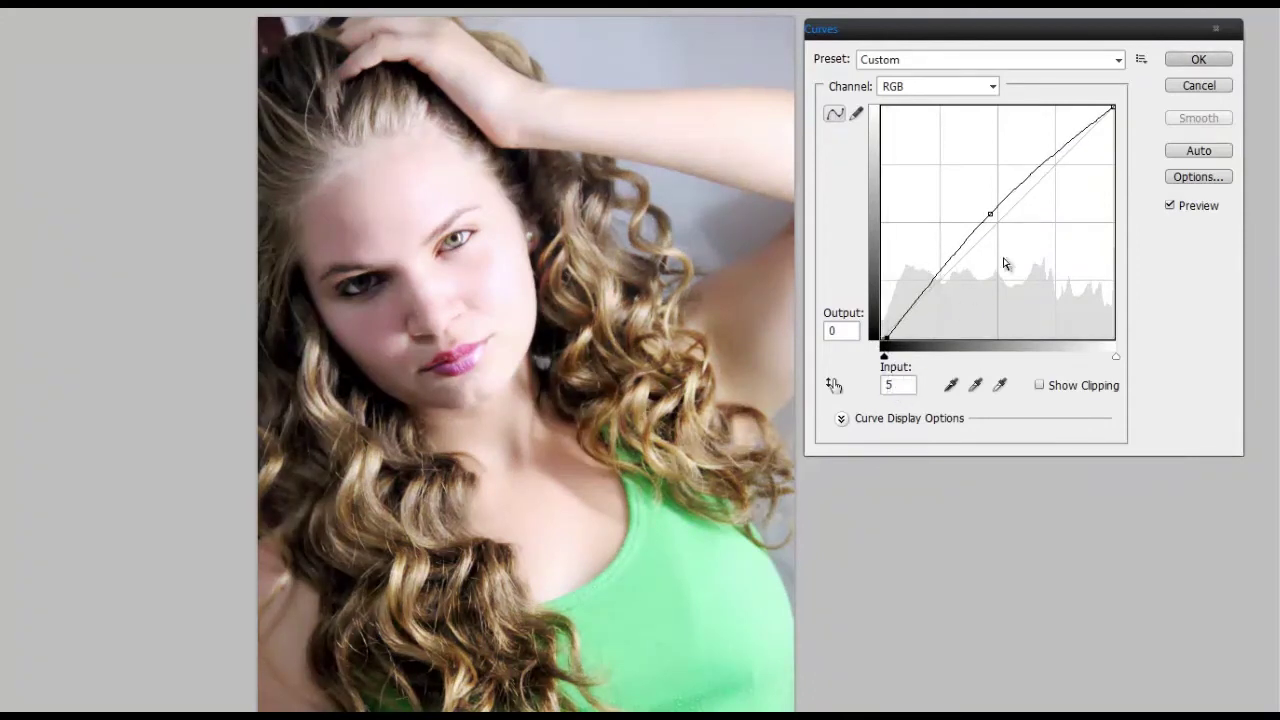
Keep the white point at full output, pull the midpoint to input 134/output 121, and apply.
click(1112, 106)
drag(1112, 106, 1081, 106)
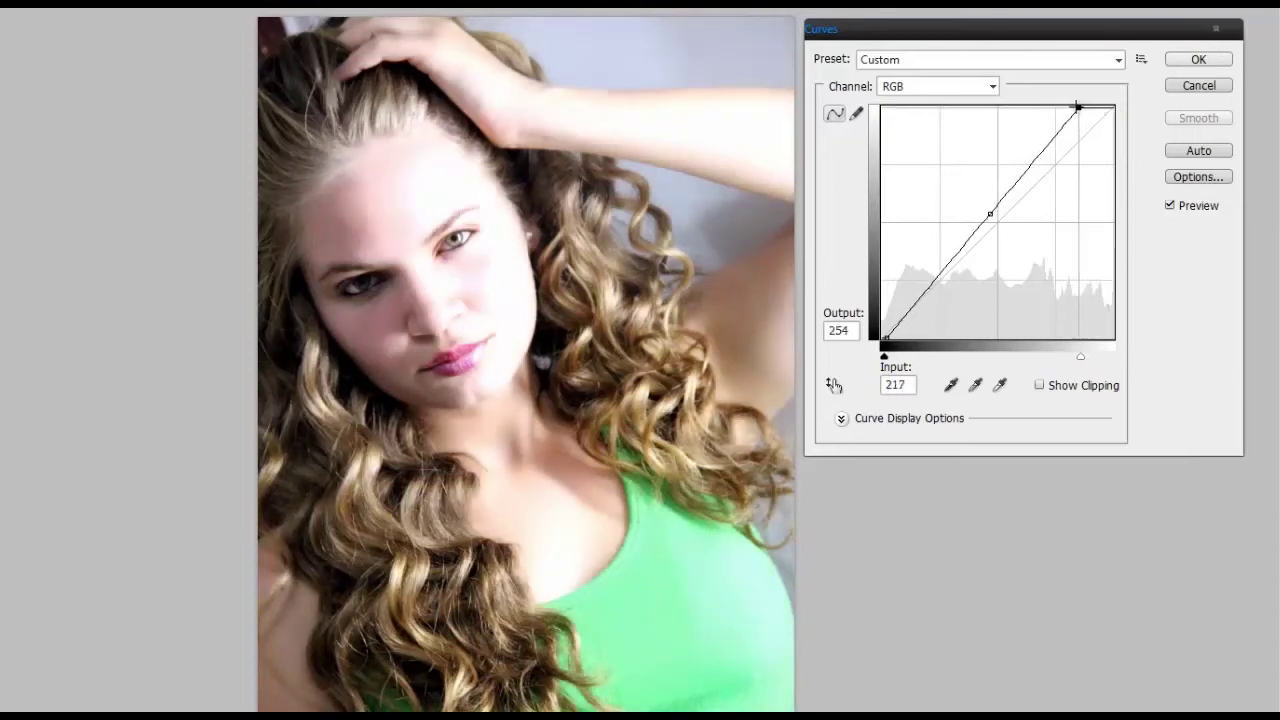
mouse_move(1081, 106)
mouse_down()
mouse_move(1126, 106)
mouse_move(1127, 145)
mouse_up()
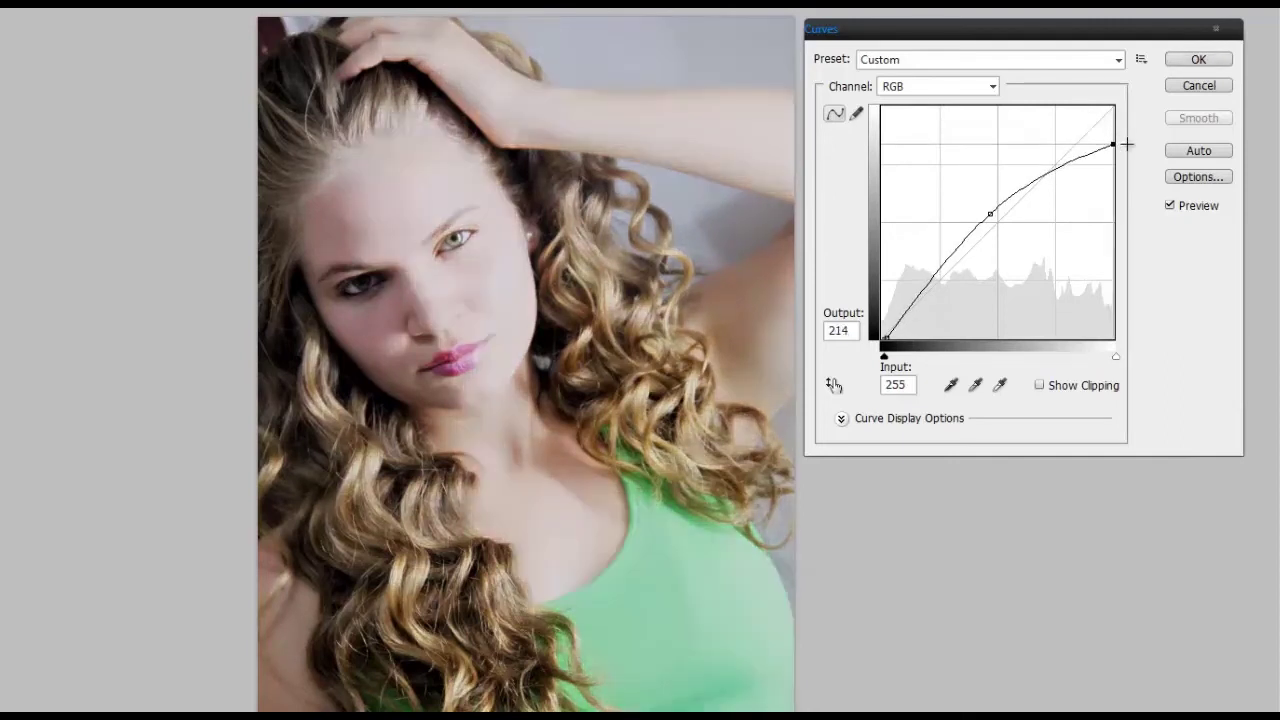
drag(1127, 145, 1116, 106)
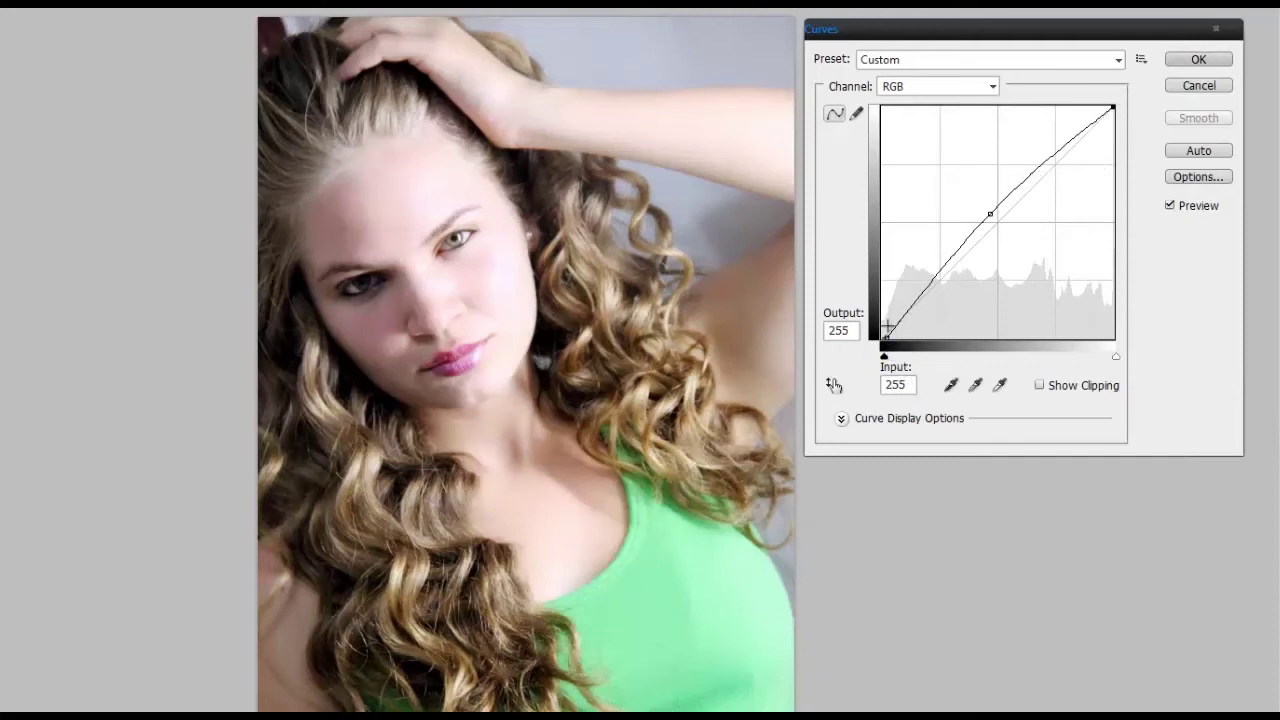
click(988, 214)
drag(988, 214, 997, 222)
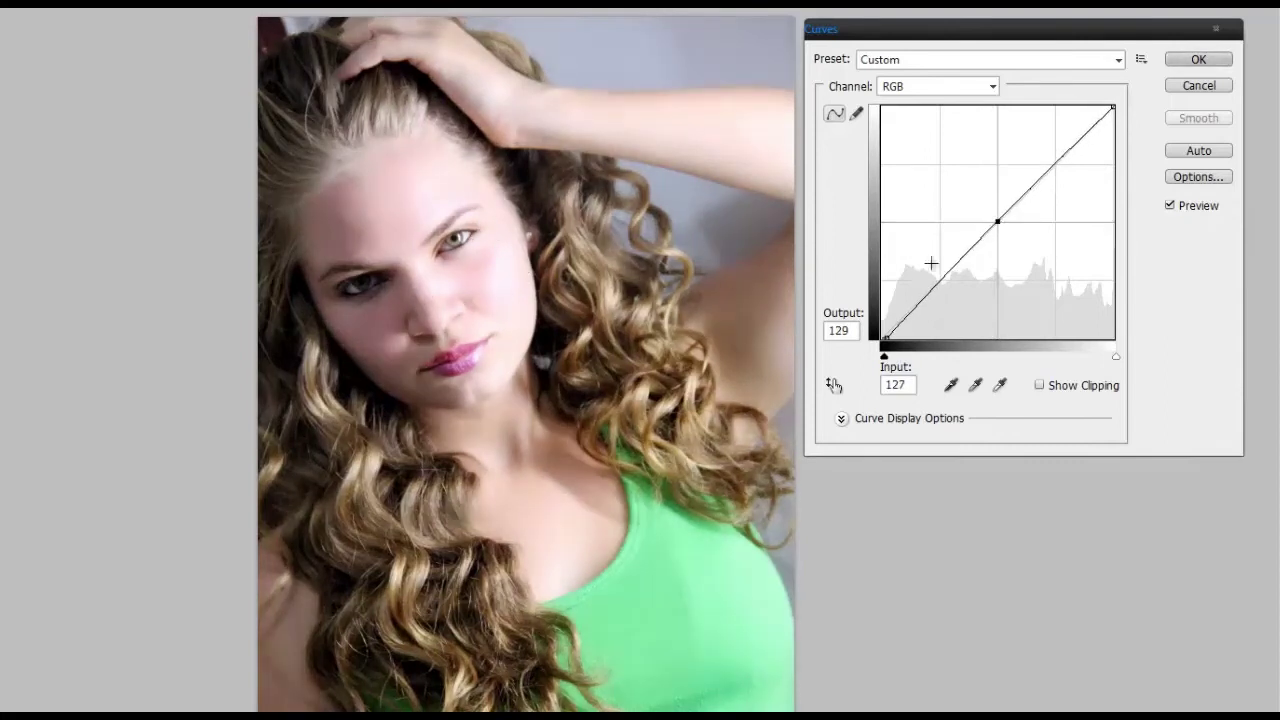
drag(997, 221, 1010, 227)
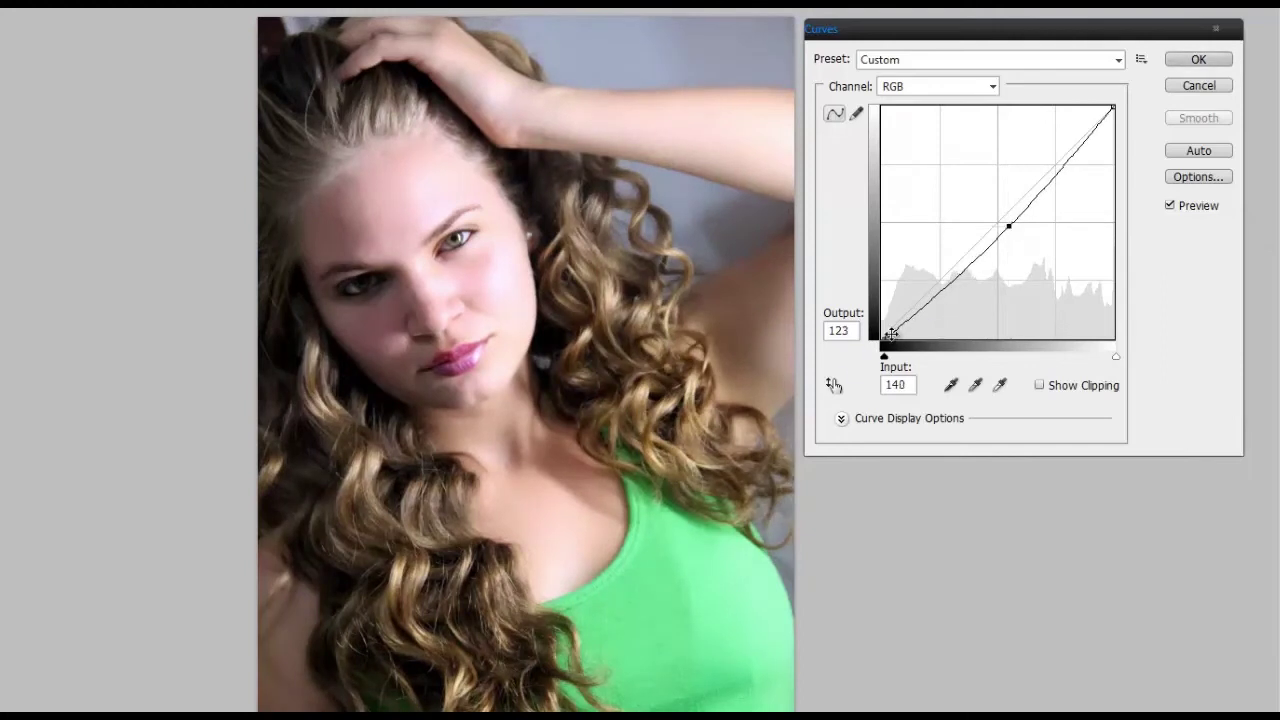
mouse_move(883, 338)
mouse_down()
mouse_move(864, 320)
mouse_move(870, 345)
mouse_move(884, 338)
mouse_up()
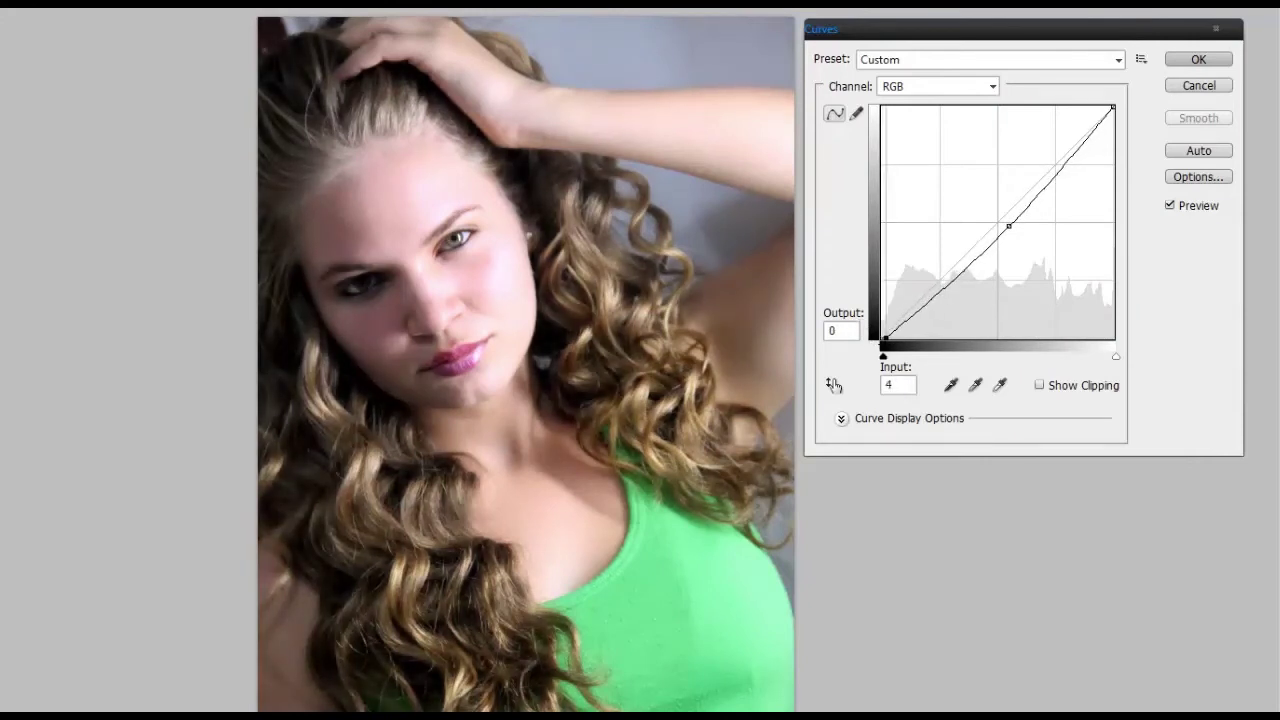
drag(1012, 226, 1006, 230)
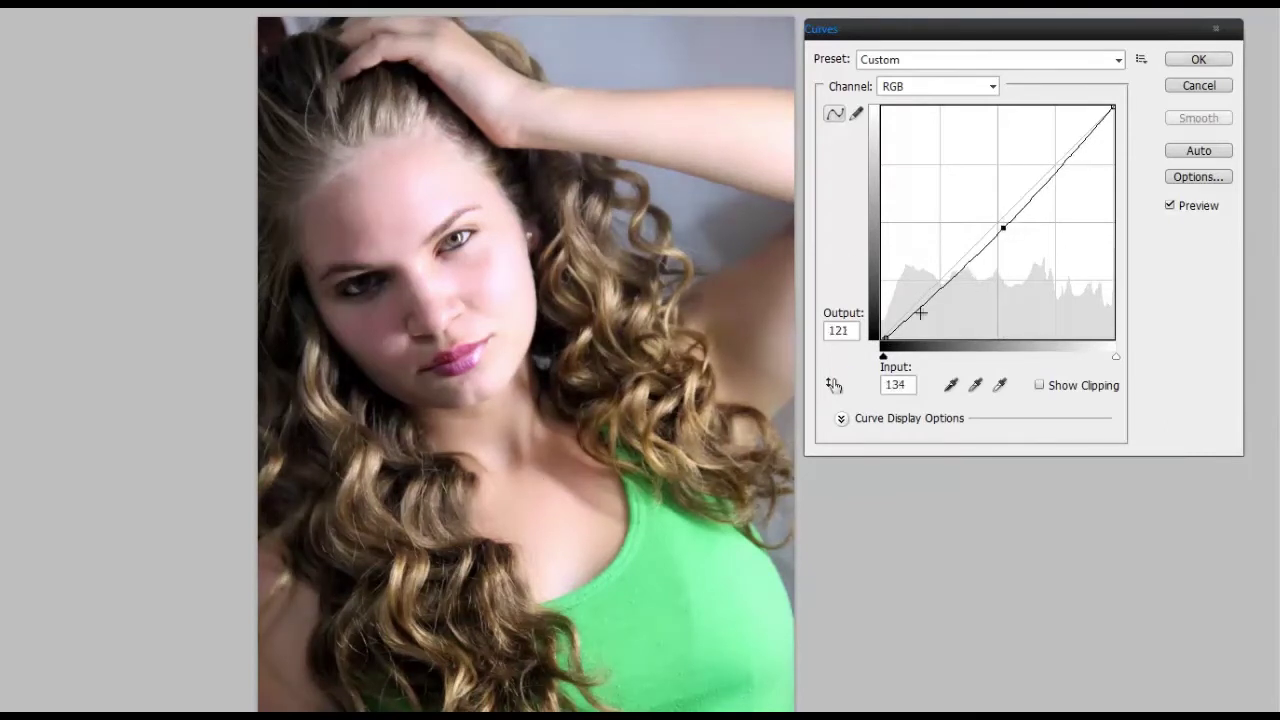
click(1204, 60)
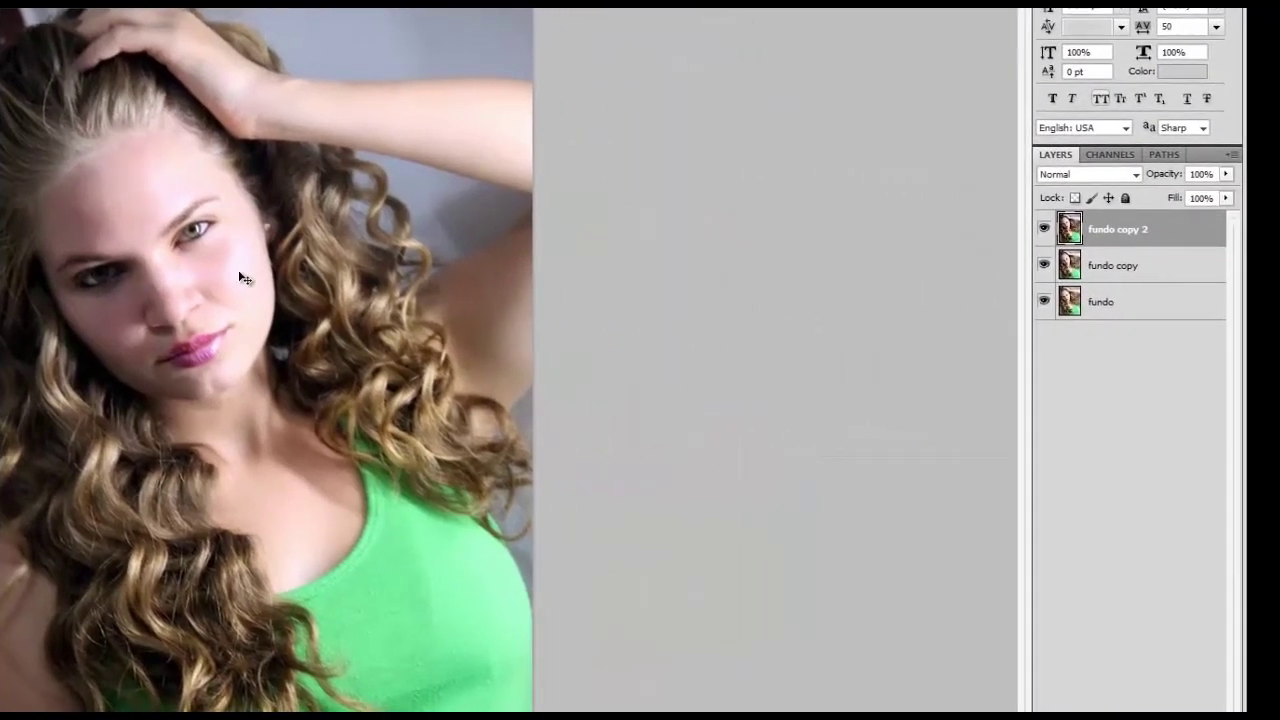
Toggle fundo copy 2 repeatedly to compare the curves effect, then zoom in on the face.
click(1043, 230)
click(1043, 230)
click(1043, 230)
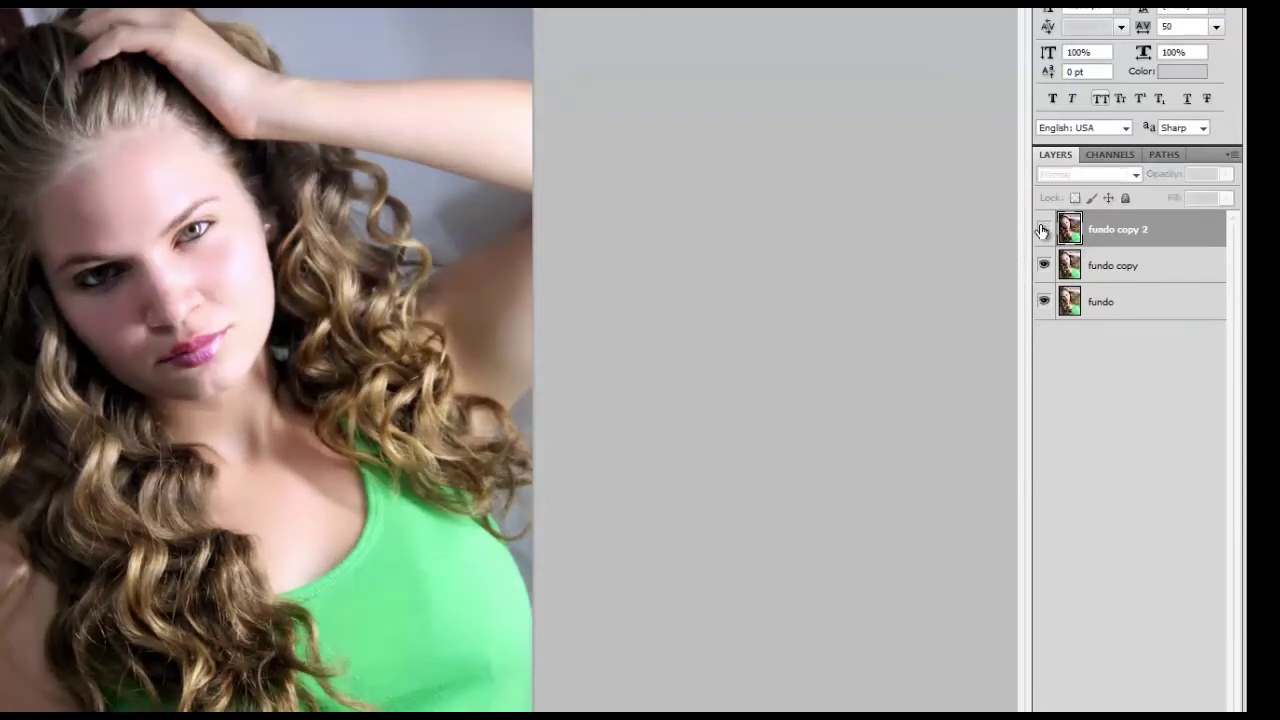
click(1043, 230)
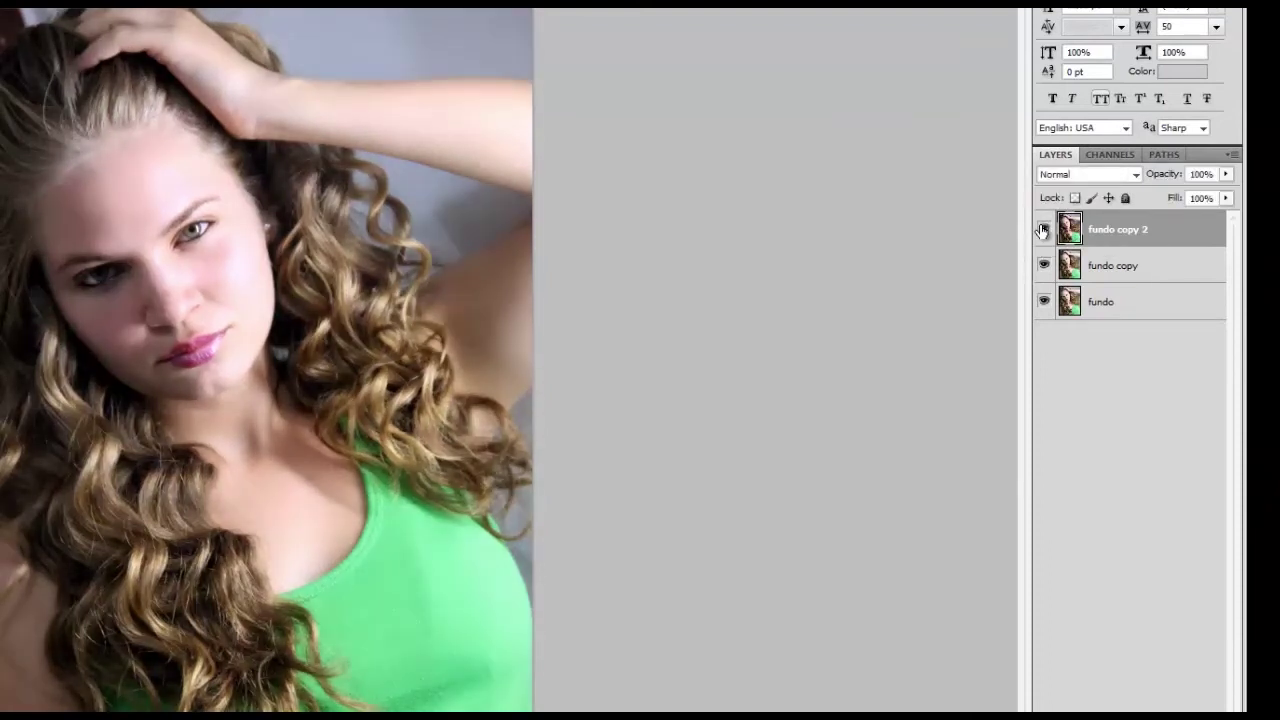
click(1043, 230)
click(1043, 230)
key(ctrl+plus)
key(ctrl+plus)
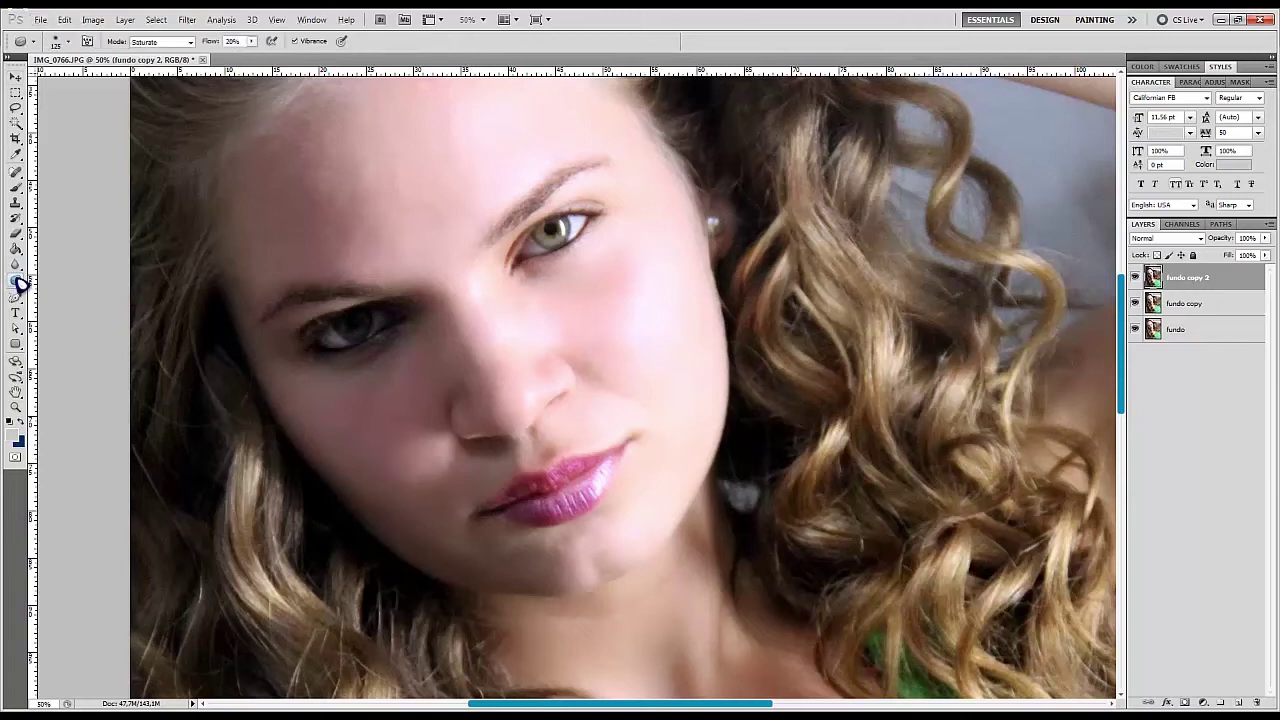
Desaturate the iris of the right-hand eye with the Sponge tool in Desaturate mode.
key(shift+o)
click(190, 42)
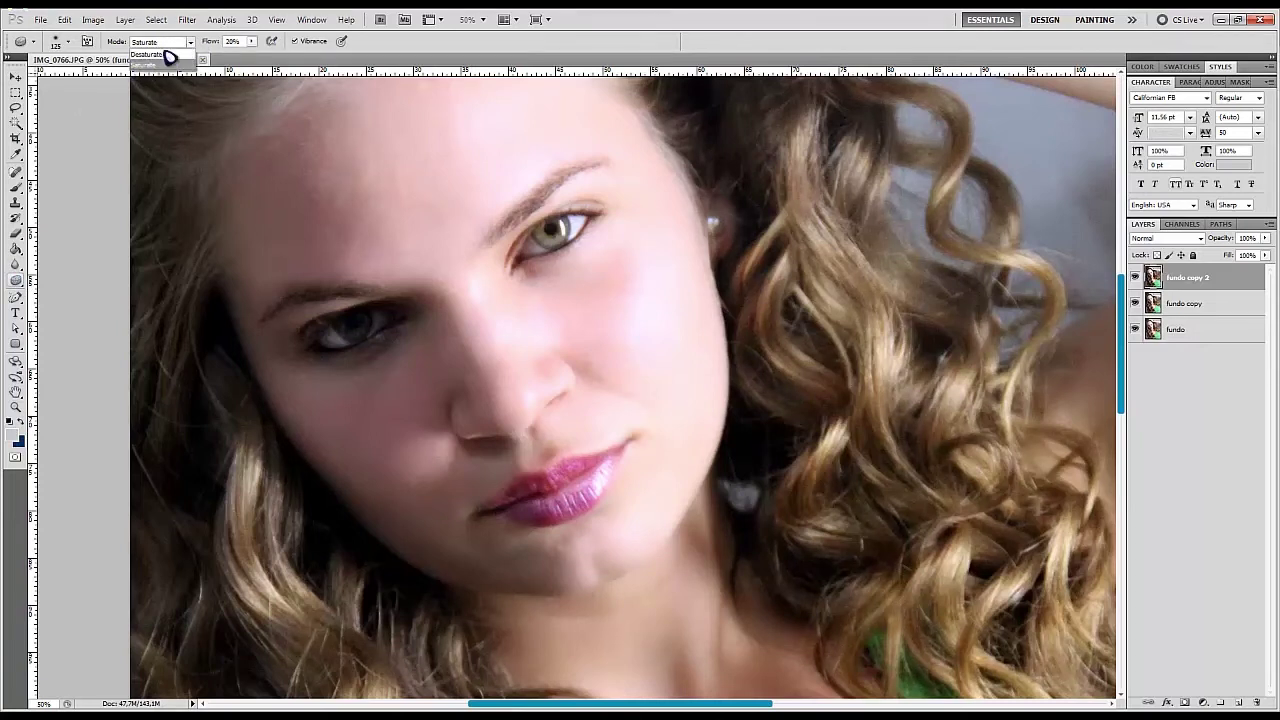
click(172, 46)
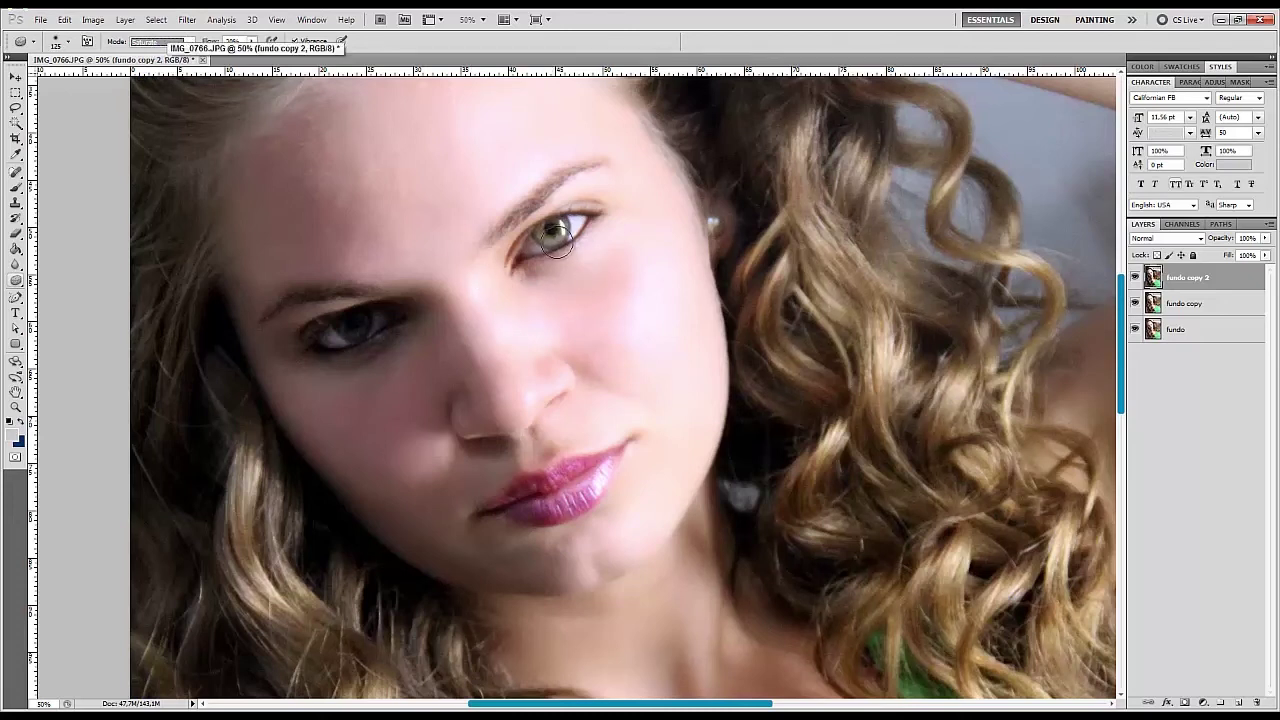
drag(557, 240, 551, 235)
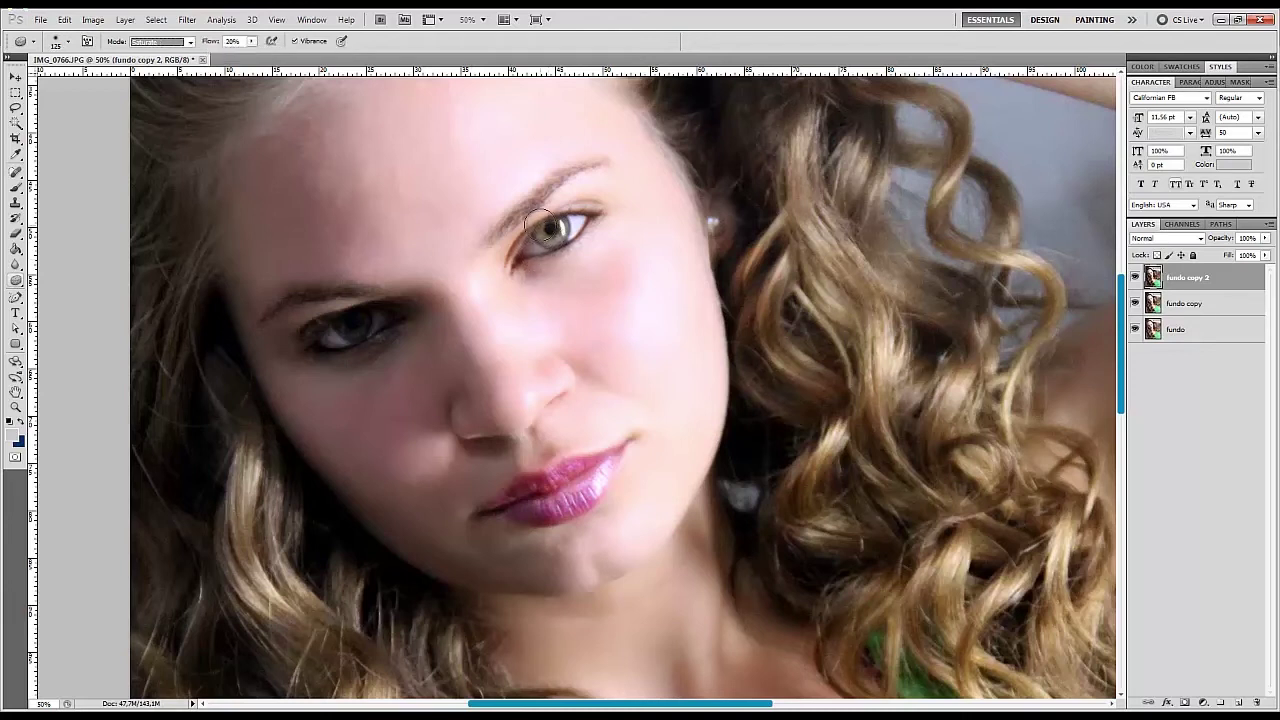
drag(543, 229, 553, 238)
Saturate the lips with a smaller sponge brush and toggle the top layer to compare.
click(106, 223)
key(bracketleft)
drag(538, 516, 578, 470)
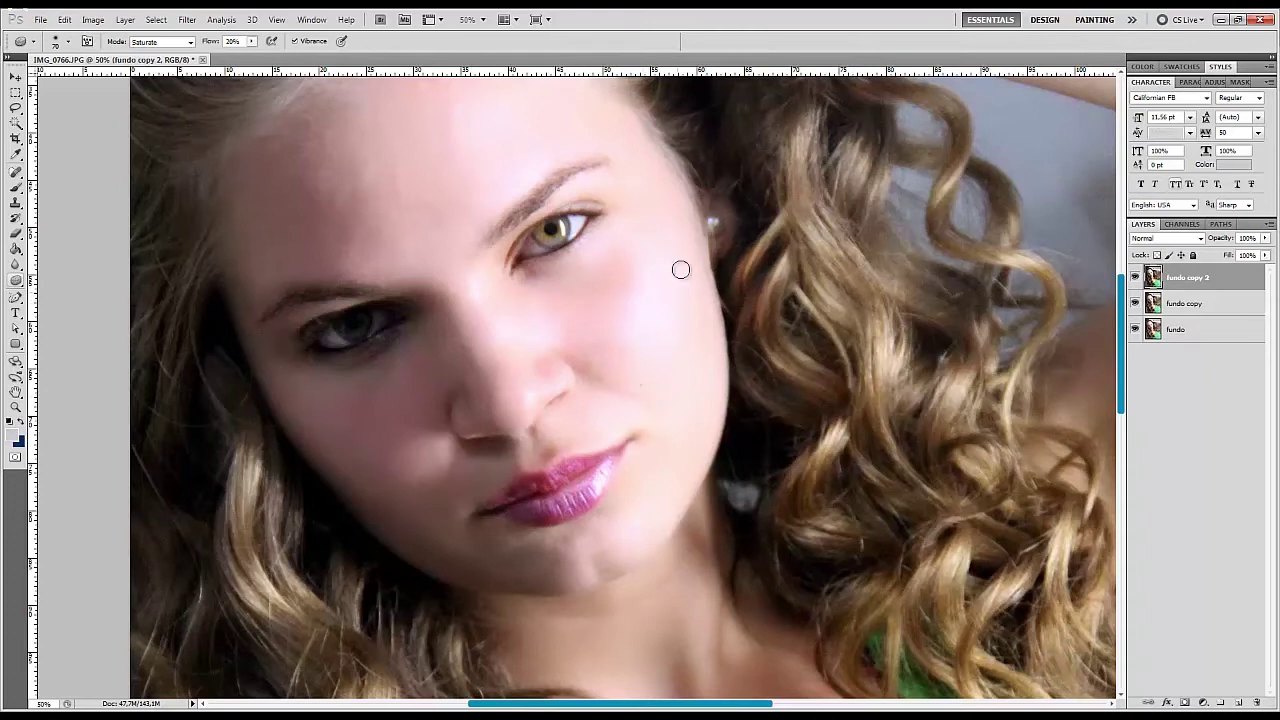
alt+scroll(541, 300, down, 1)
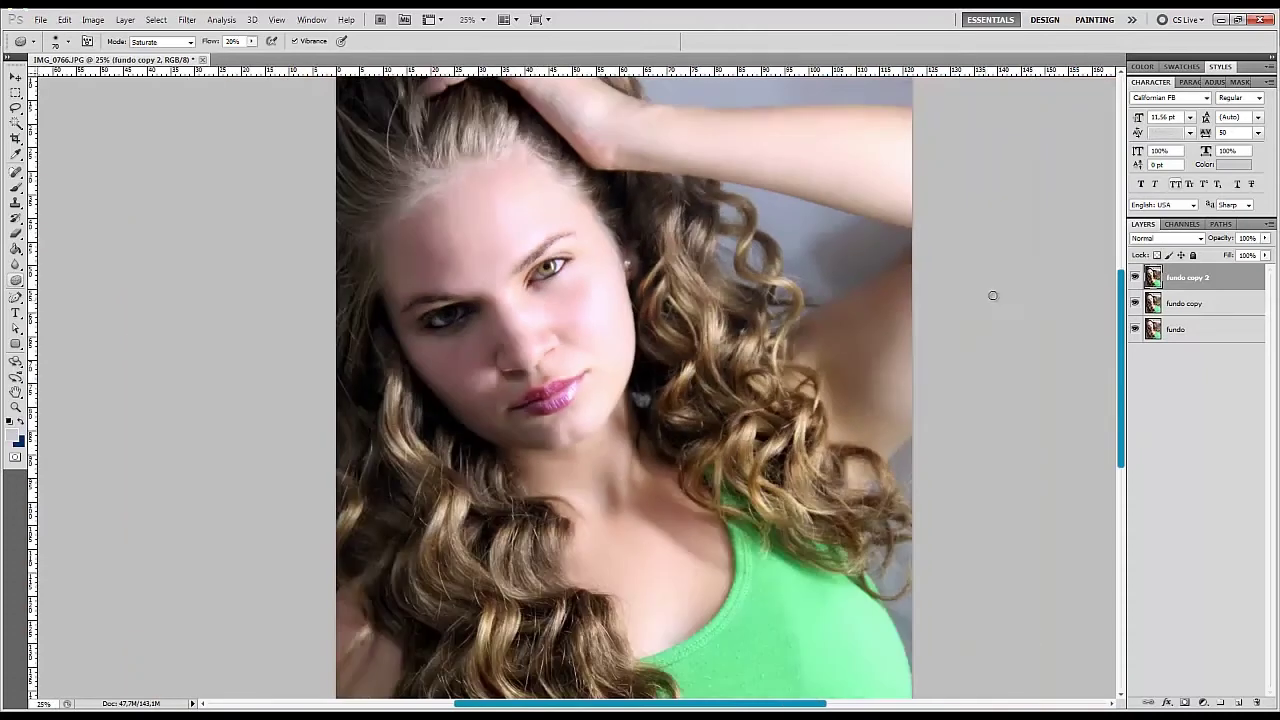
click(1135, 278)
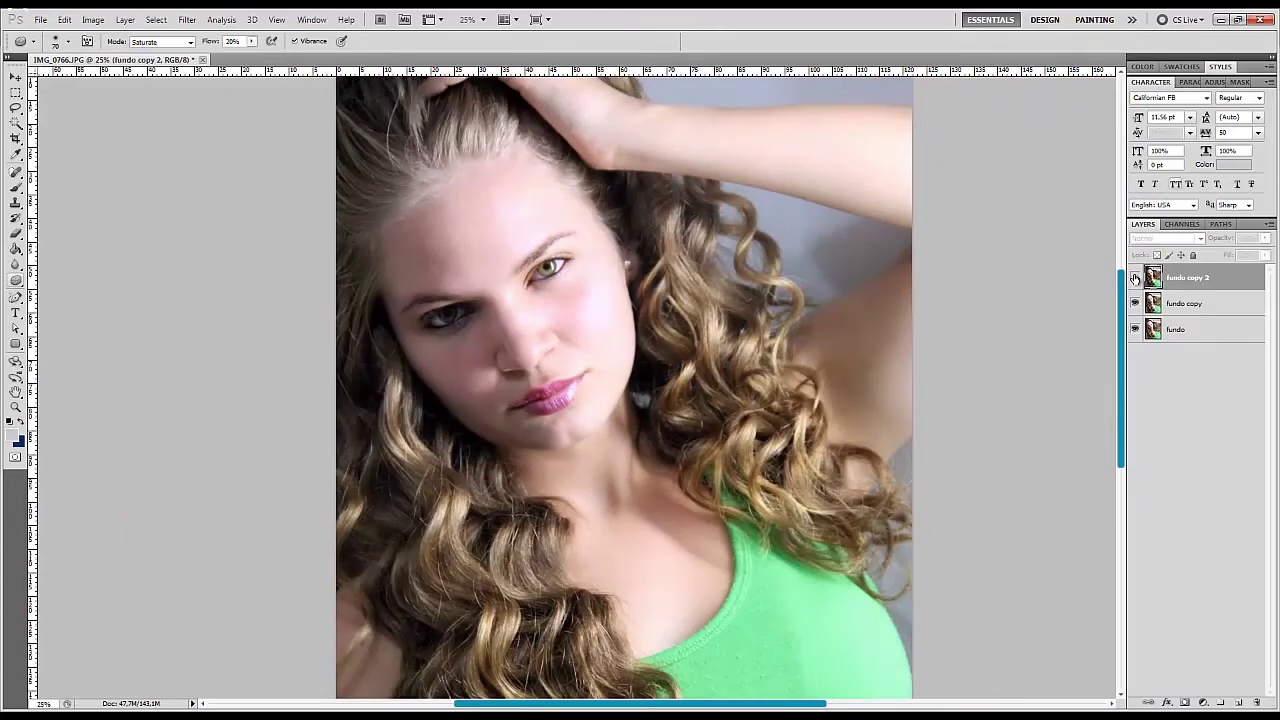
click(1135, 278)
click(1135, 278)
click(1135, 278)
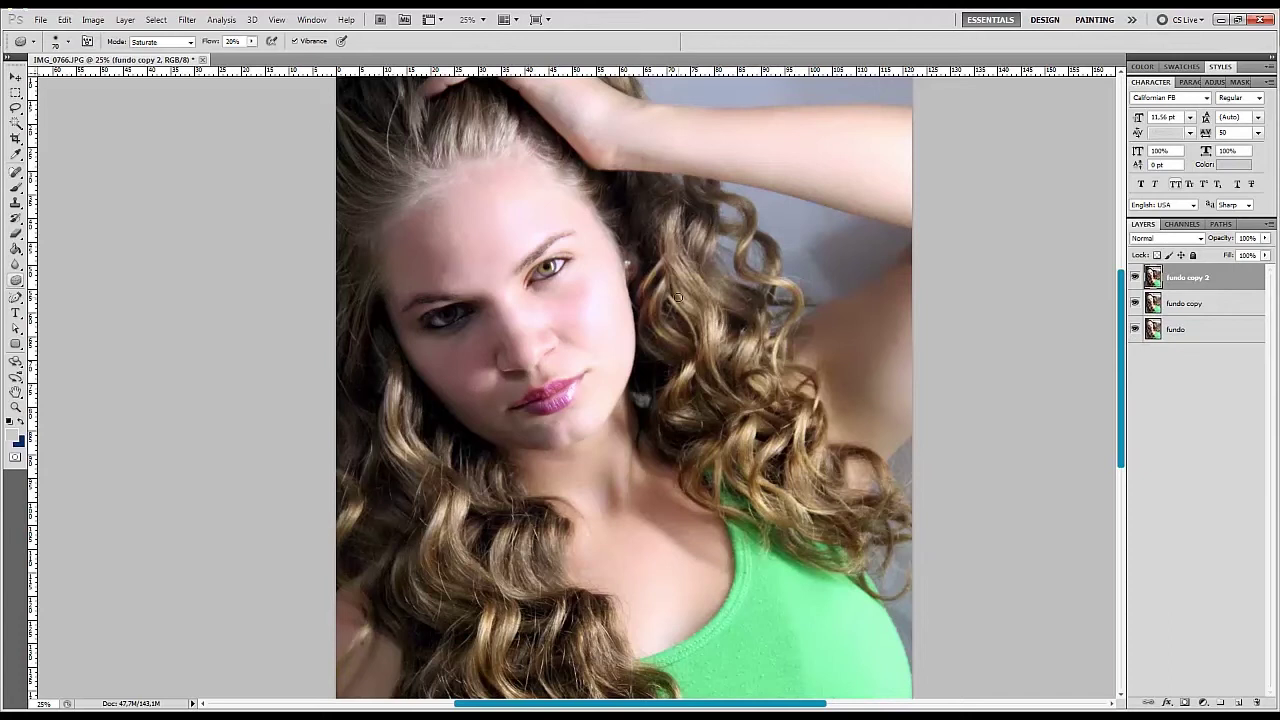
Saturate the curly hair with a 500 px sponge, then toggle fundo copy 2 to compare.
key(bracketright)
key(bracketright)
key(bracketright)
drag(703, 322, 717, 312)
drag(378, 163, 340, 227)
click(1135, 278)
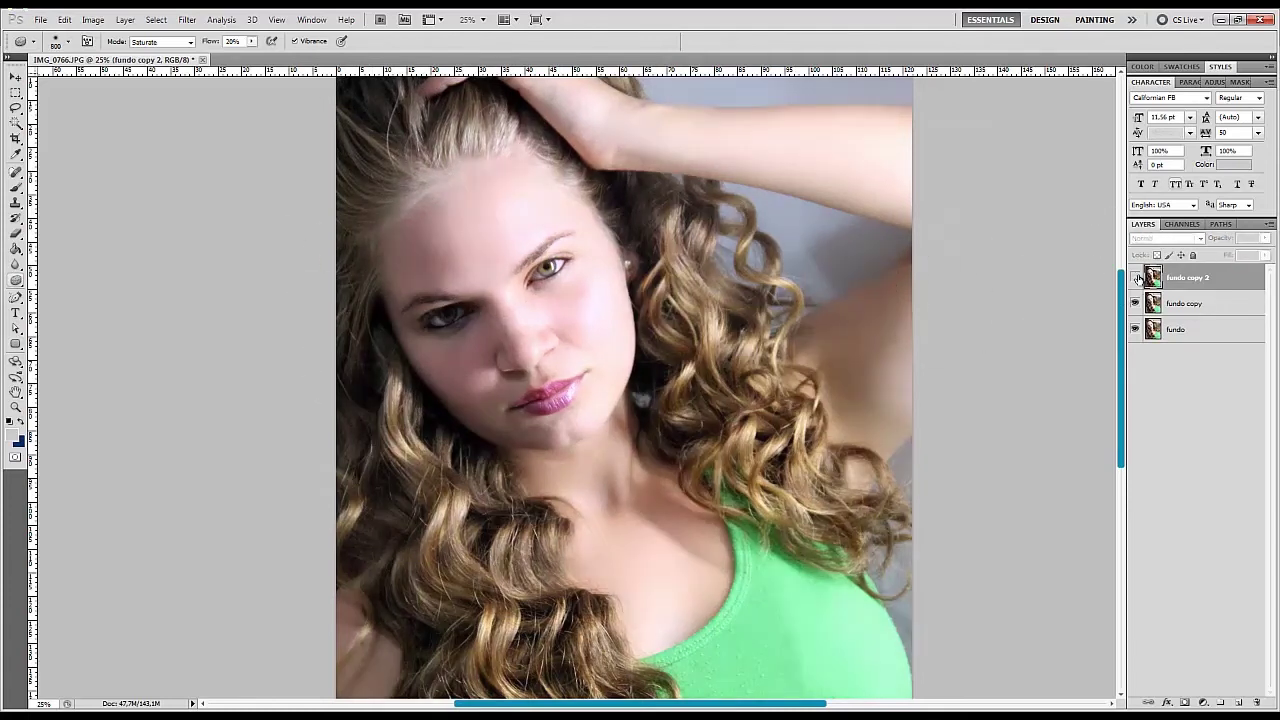
click(1135, 278)
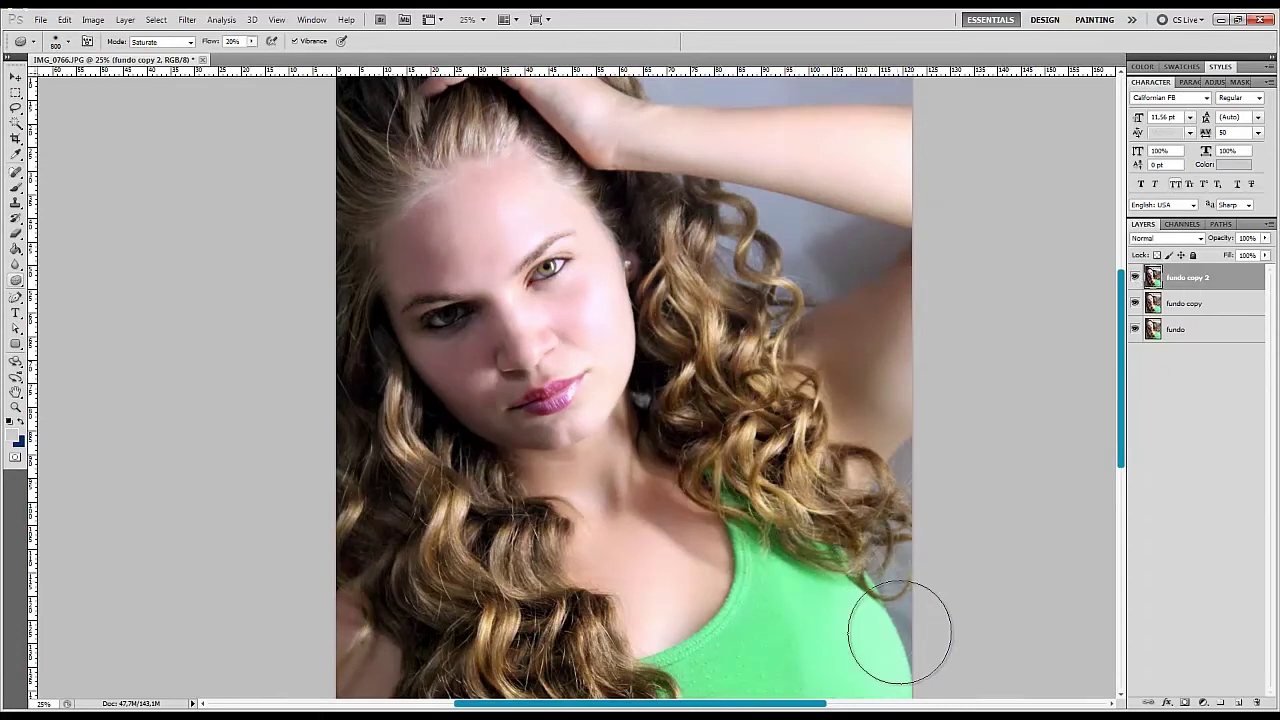
click(16, 80)
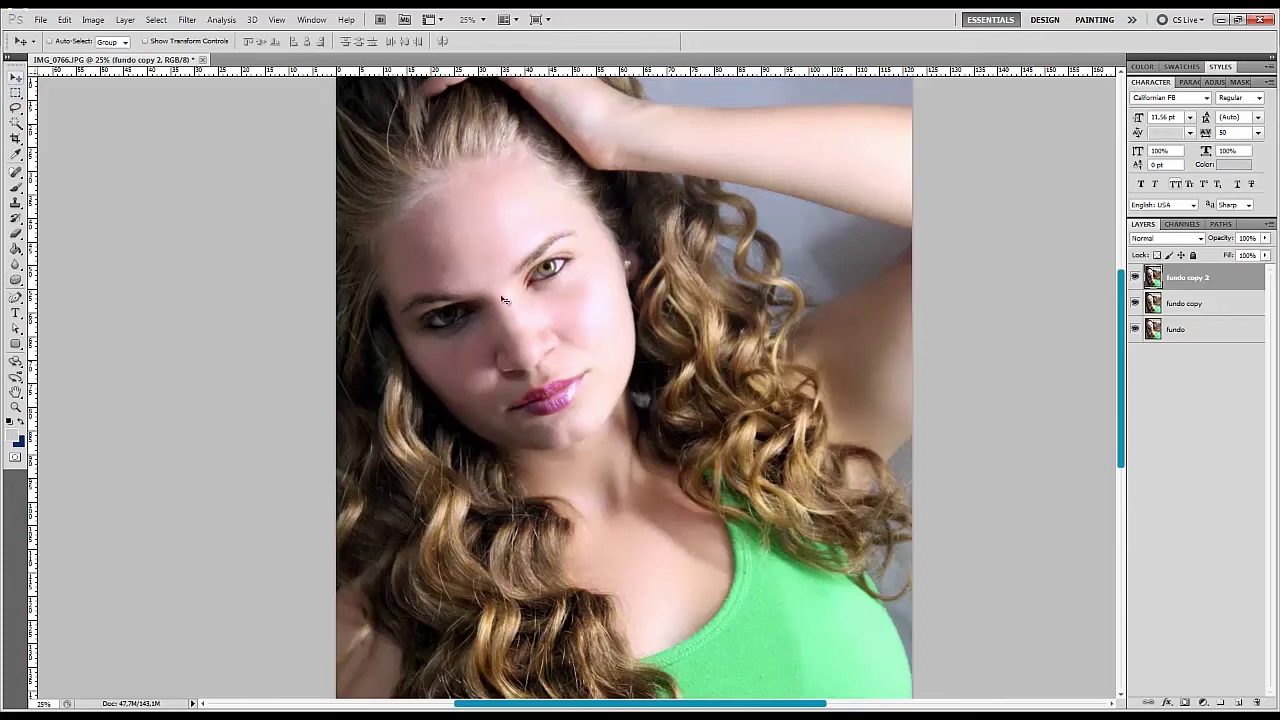
Lasso the right-hand eye's iris and copy it onto a new Layer 1.
scroll(474, 278, up, 1)
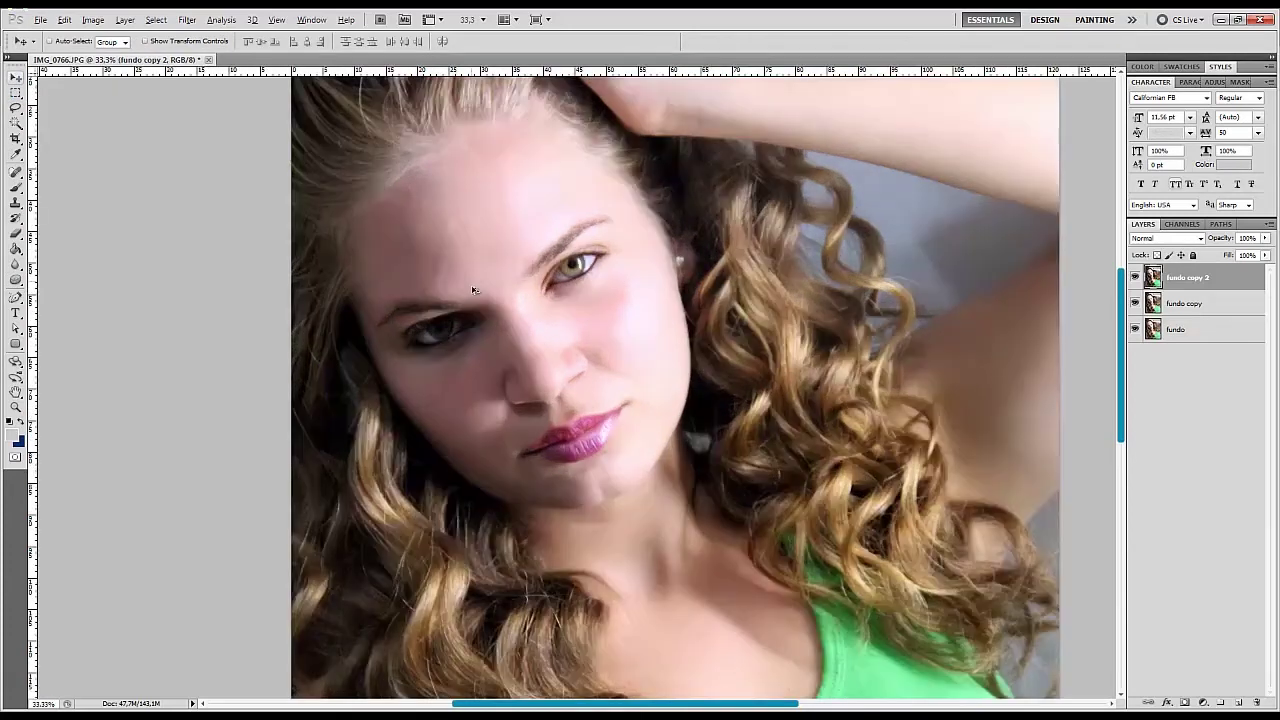
scroll(474, 280, up, 1)
scroll(475, 288, up, 1)
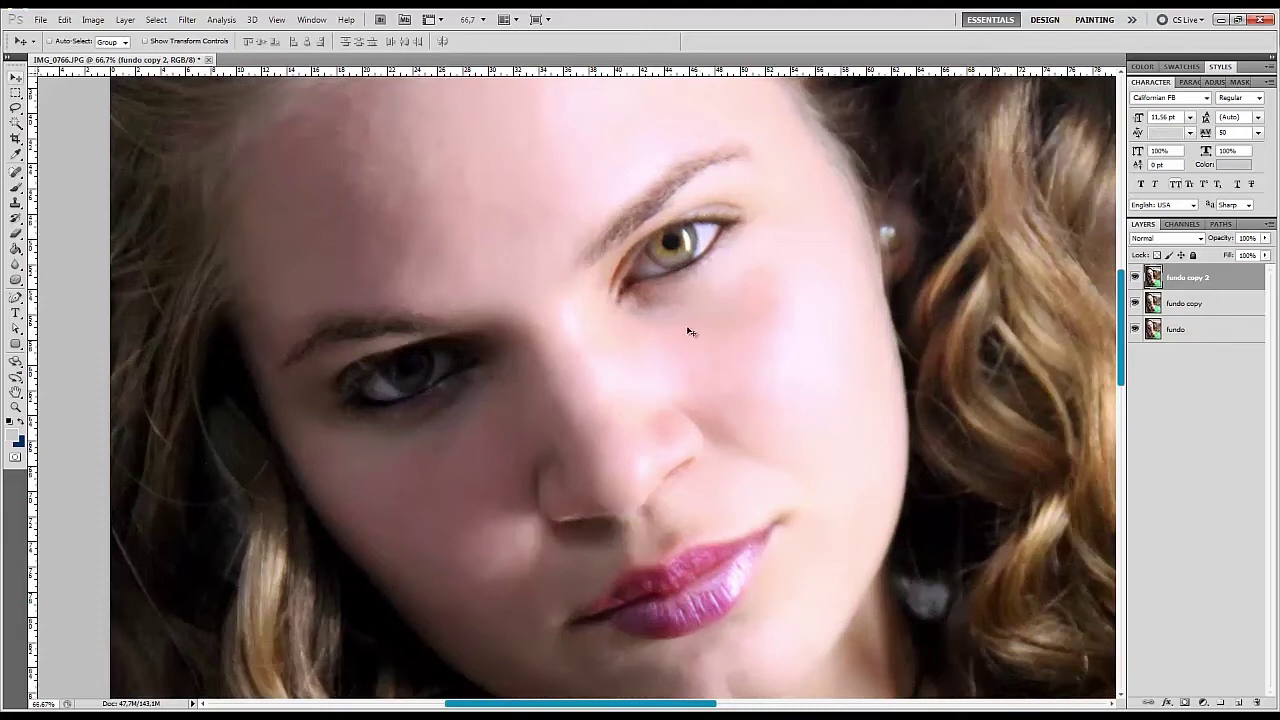
key(l)
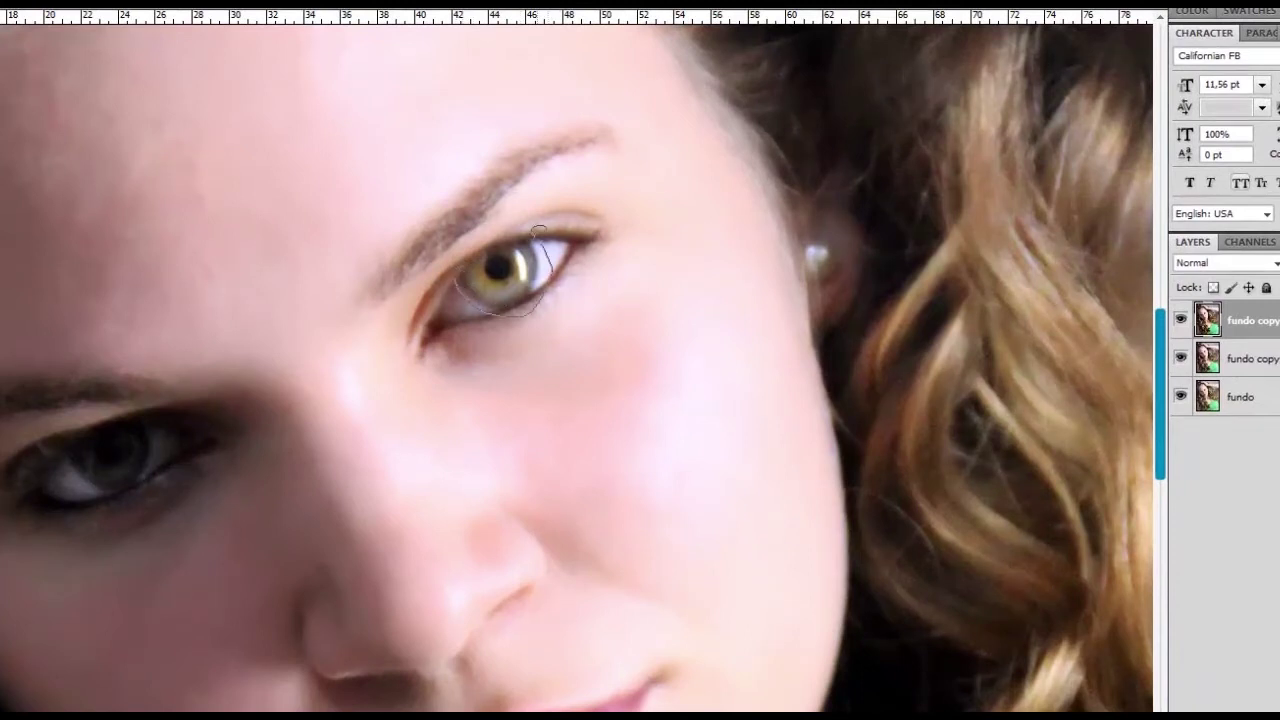
drag(460, 272, 458, 273)
key(ctrl+j)
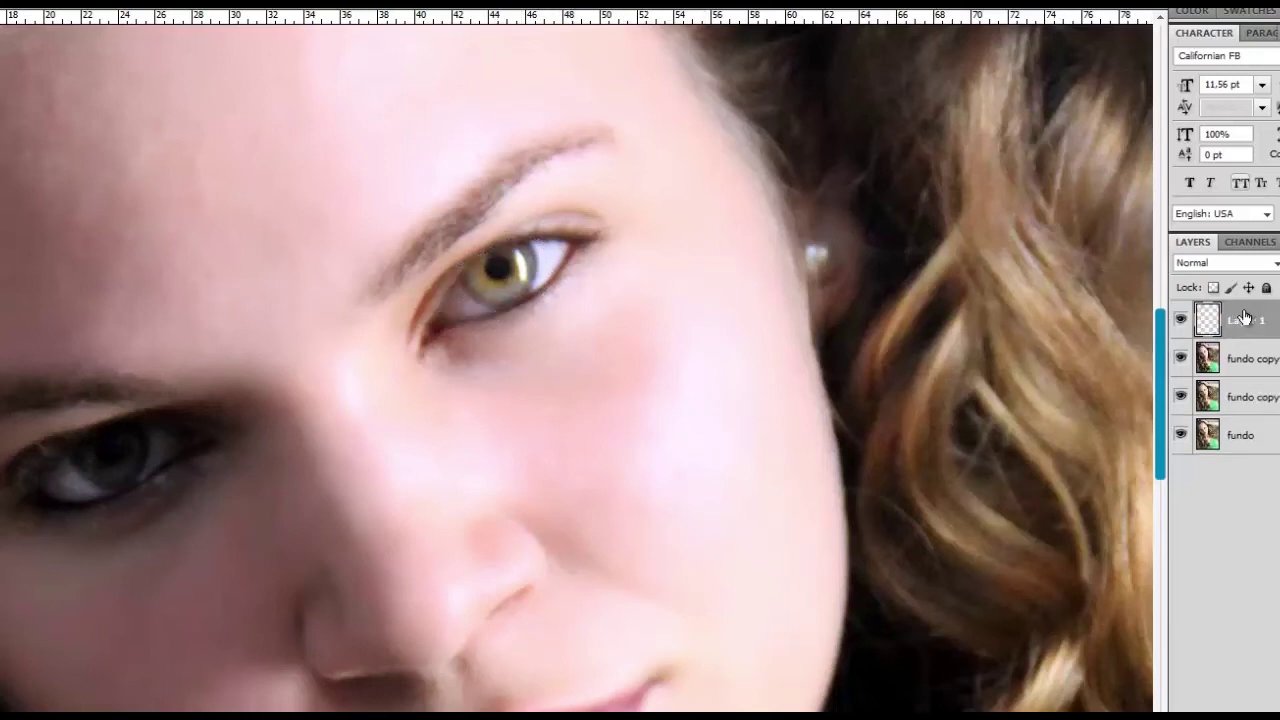
Move Layer 1's copied iris over the left-hand eye and fine-tune its position.
drag(1243, 317, 1245, 313)
drag(489, 356, 128, 468)
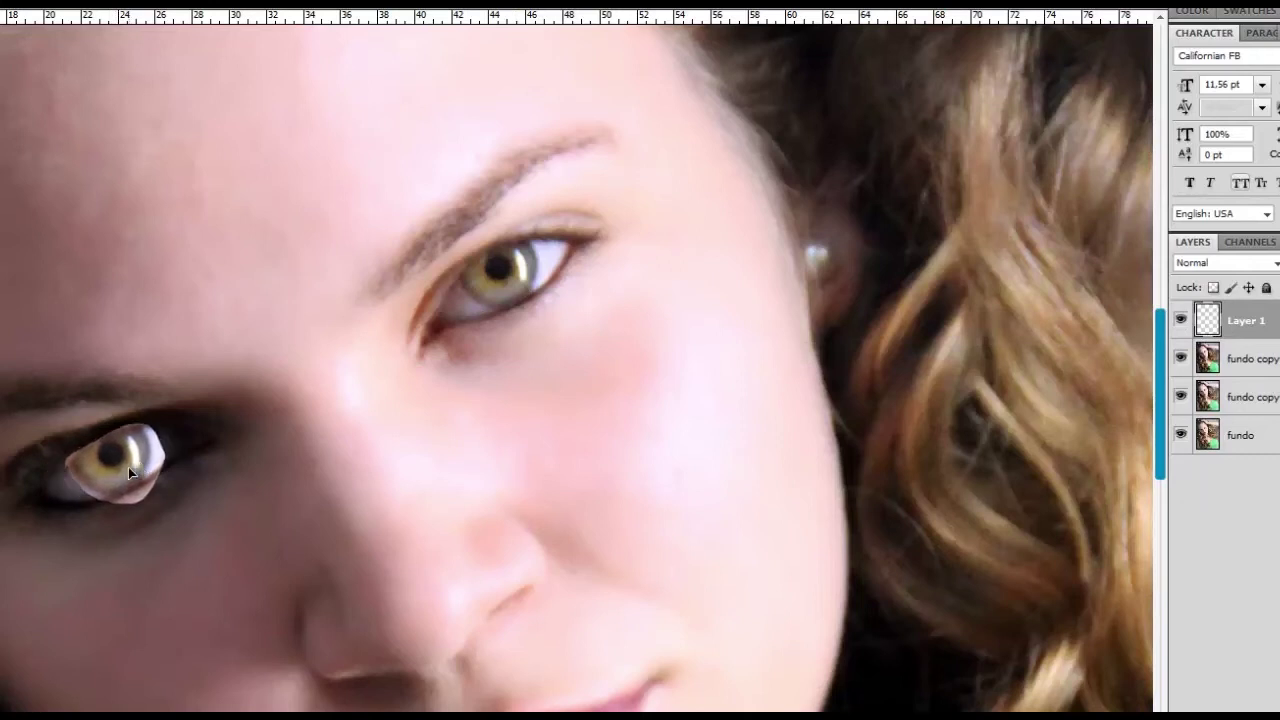
scroll(126, 467, up, 3)
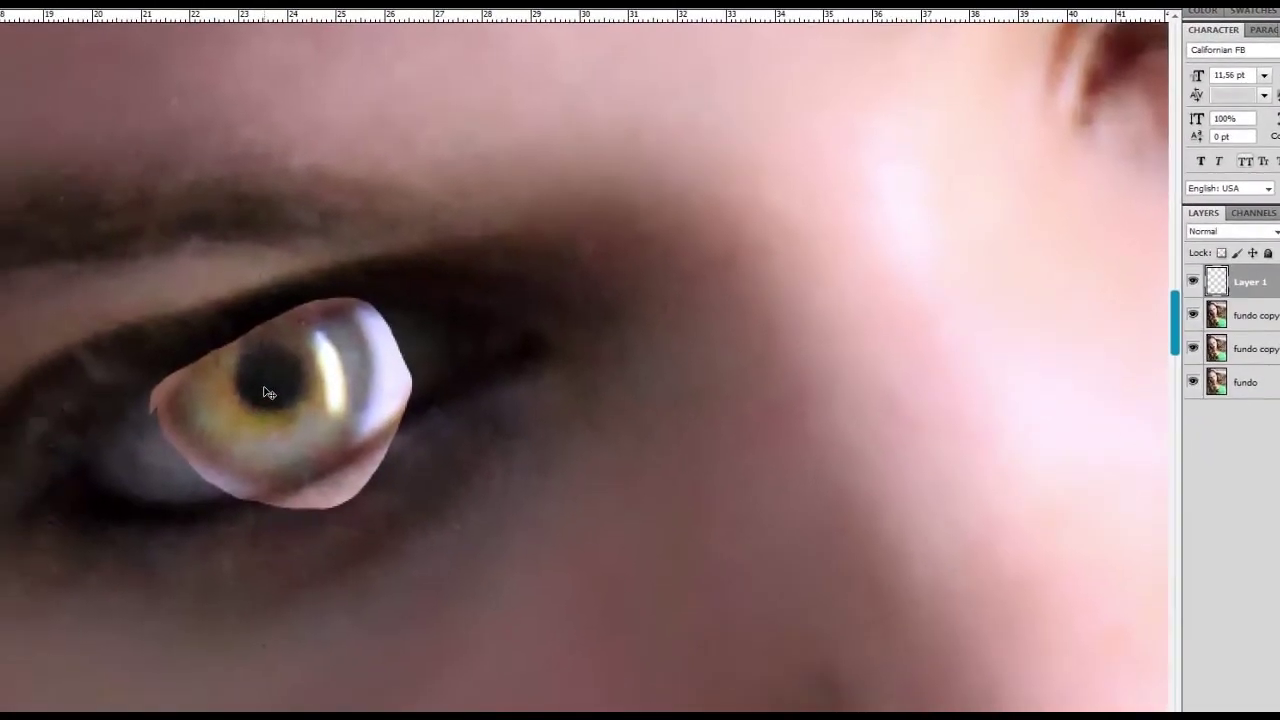
mouse_move(263, 386)
mouse_down()
mouse_move(424, 336)
mouse_move(253, 372)
mouse_up()
Erase the pasted iris's excess edges with a 20 px soft brush and lower it slightly.
key(r)
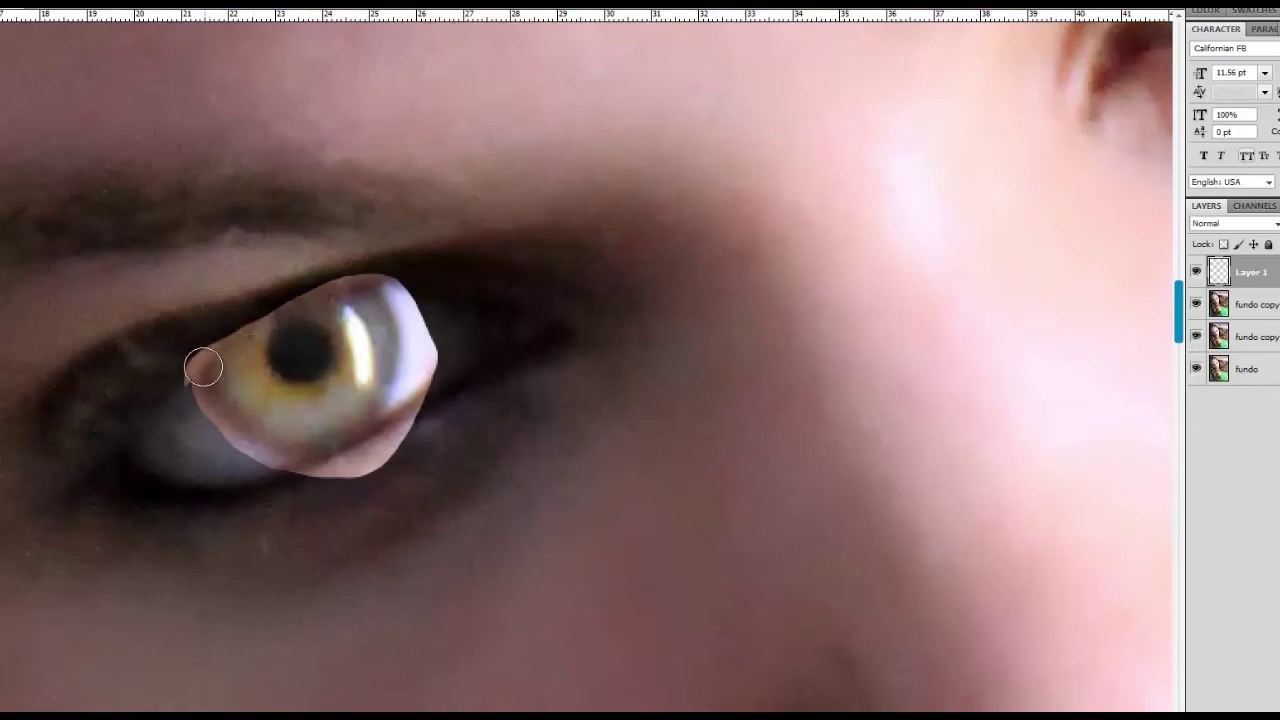
right_click(206, 366)
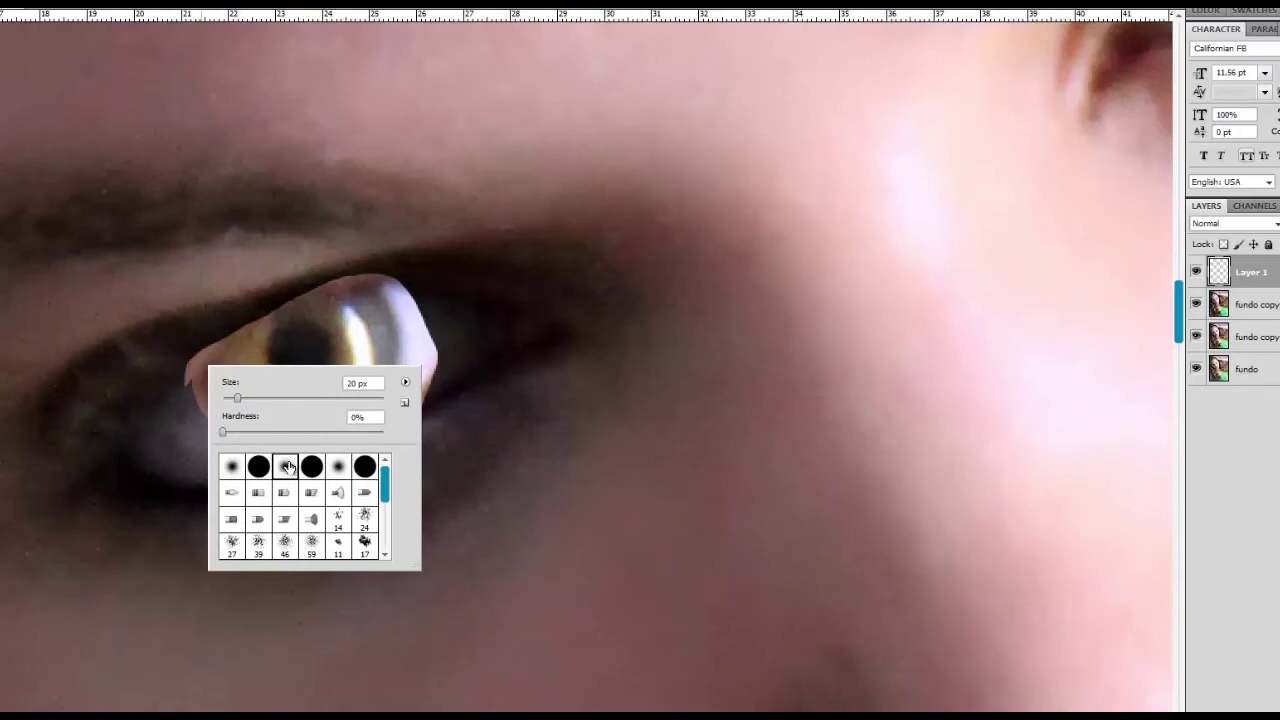
click(162, 384)
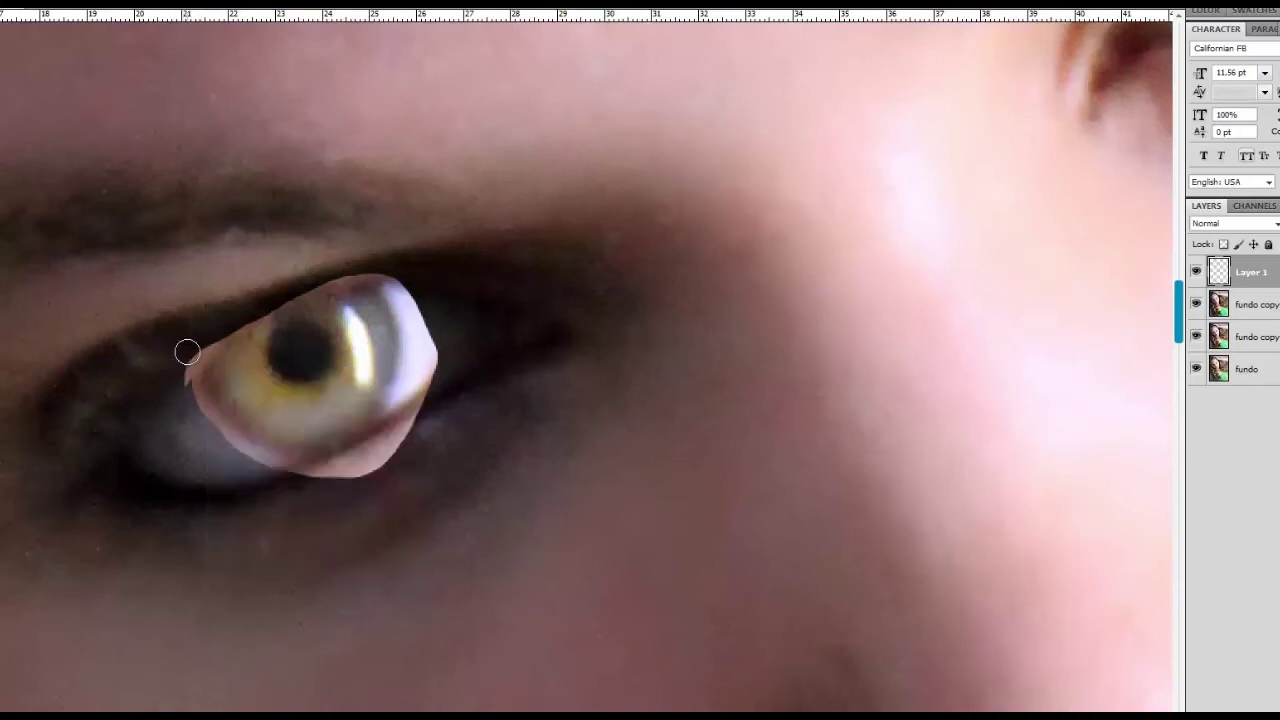
mouse_move(187, 351)
mouse_down()
mouse_move(206, 406)
mouse_move(246, 449)
mouse_move(306, 463)
mouse_move(409, 452)
mouse_move(251, 474)
mouse_move(397, 443)
mouse_move(352, 457)
mouse_move(389, 429)
mouse_move(446, 334)
mouse_move(394, 437)
mouse_move(415, 345)
mouse_move(386, 265)
mouse_move(443, 377)
mouse_move(391, 274)
mouse_move(418, 363)
mouse_move(414, 314)
mouse_move(417, 414)
mouse_move(421, 362)
mouse_move(406, 423)
mouse_move(416, 371)
mouse_up()
mouse_move(391, 266)
mouse_down()
mouse_move(294, 277)
mouse_move(383, 271)
mouse_move(229, 323)
mouse_move(160, 371)
mouse_move(225, 320)
mouse_move(166, 386)
mouse_up()
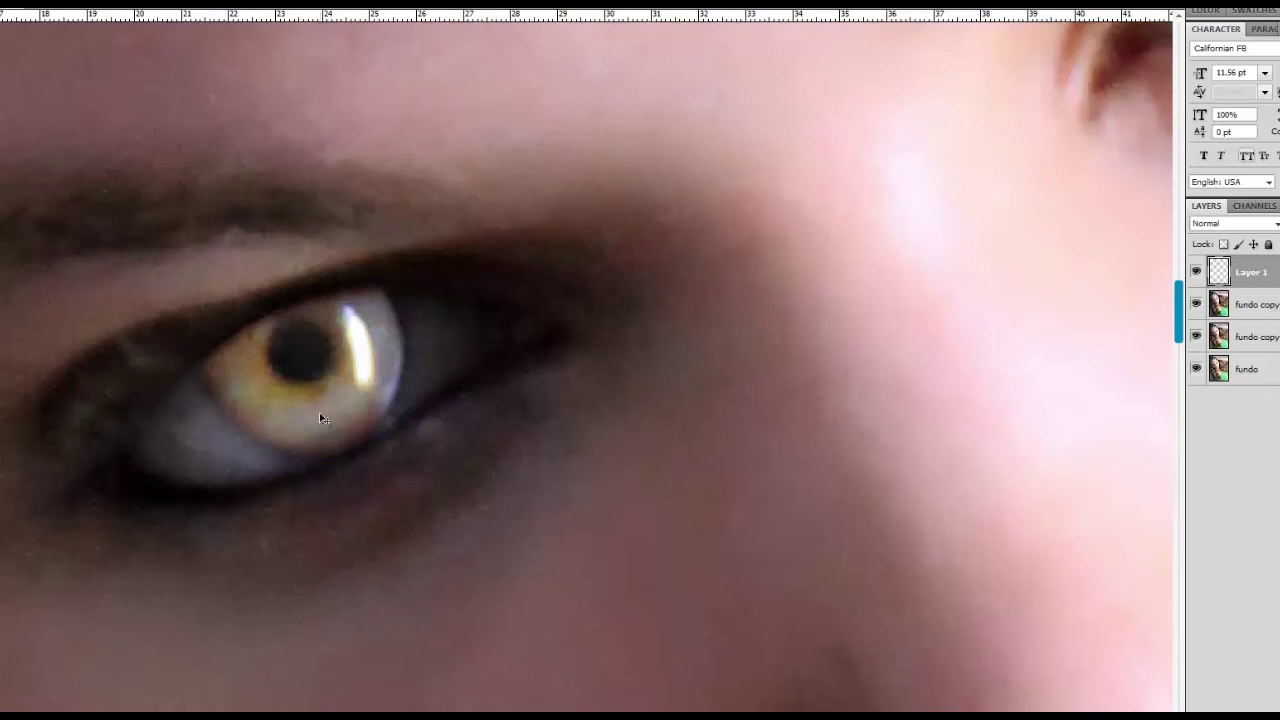
mouse_move(319, 412)
mouse_down()
mouse_move(271, 563)
mouse_move(322, 421)
mouse_up()
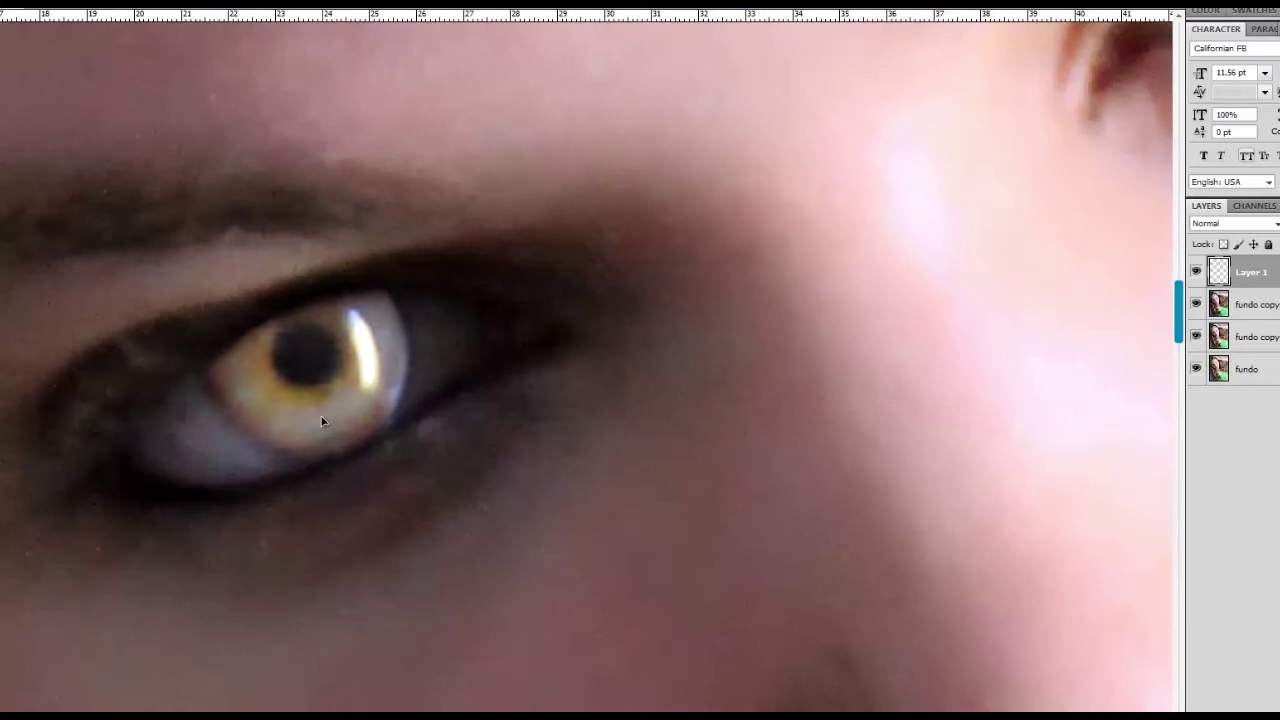
Lower Layer 1's opacity to about 38% so the original eye shows through.
scroll(312, 408, down, 1)
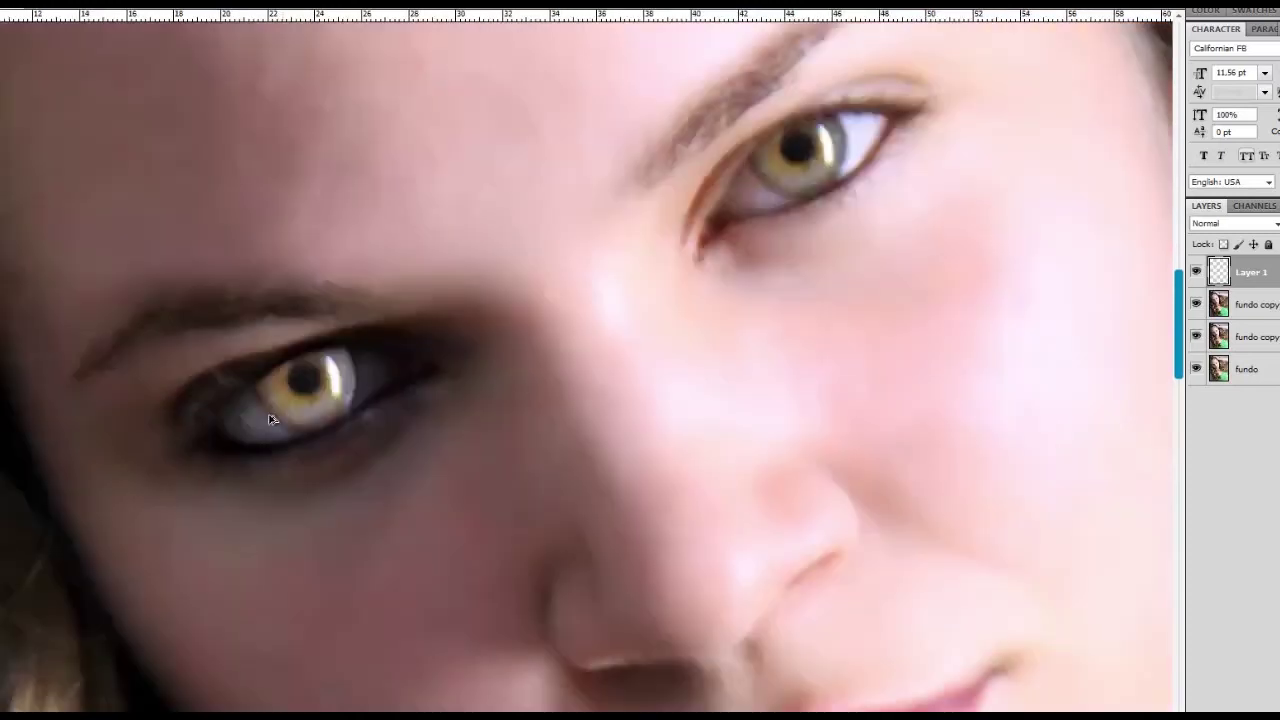
scroll(290, 412, down, 1)
scroll(262, 420, down, 1)
scroll(388, 420, down, 1)
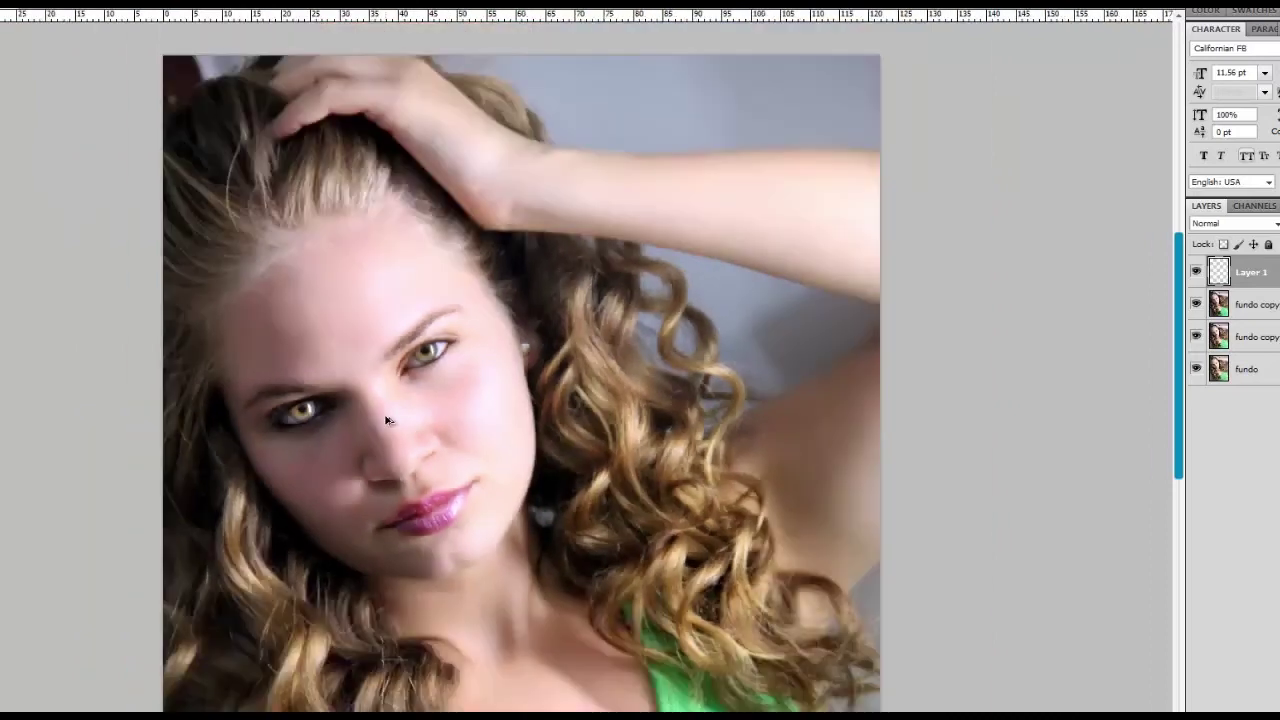
scroll(406, 422, down, 1)
scroll(455, 413, up, 1)
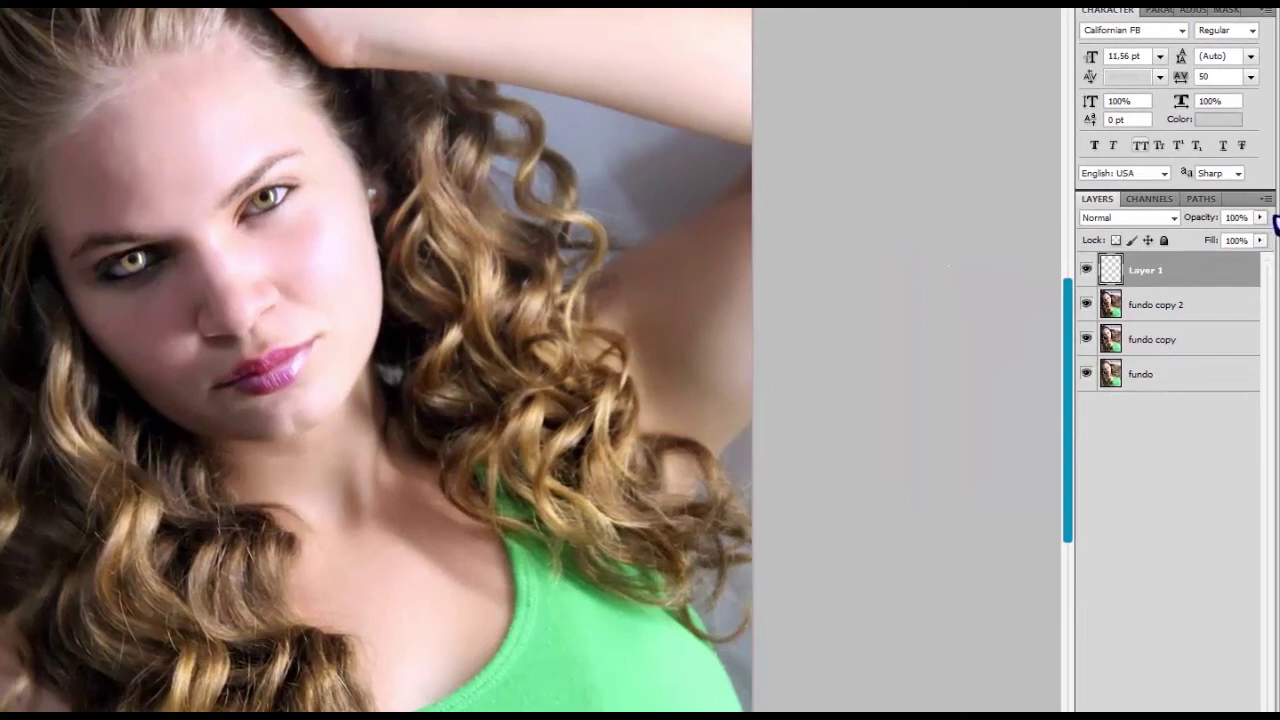
click(1260, 217)
mouse_move(1259, 240)
mouse_down()
mouse_move(1177, 246)
mouse_move(1237, 243)
mouse_up()
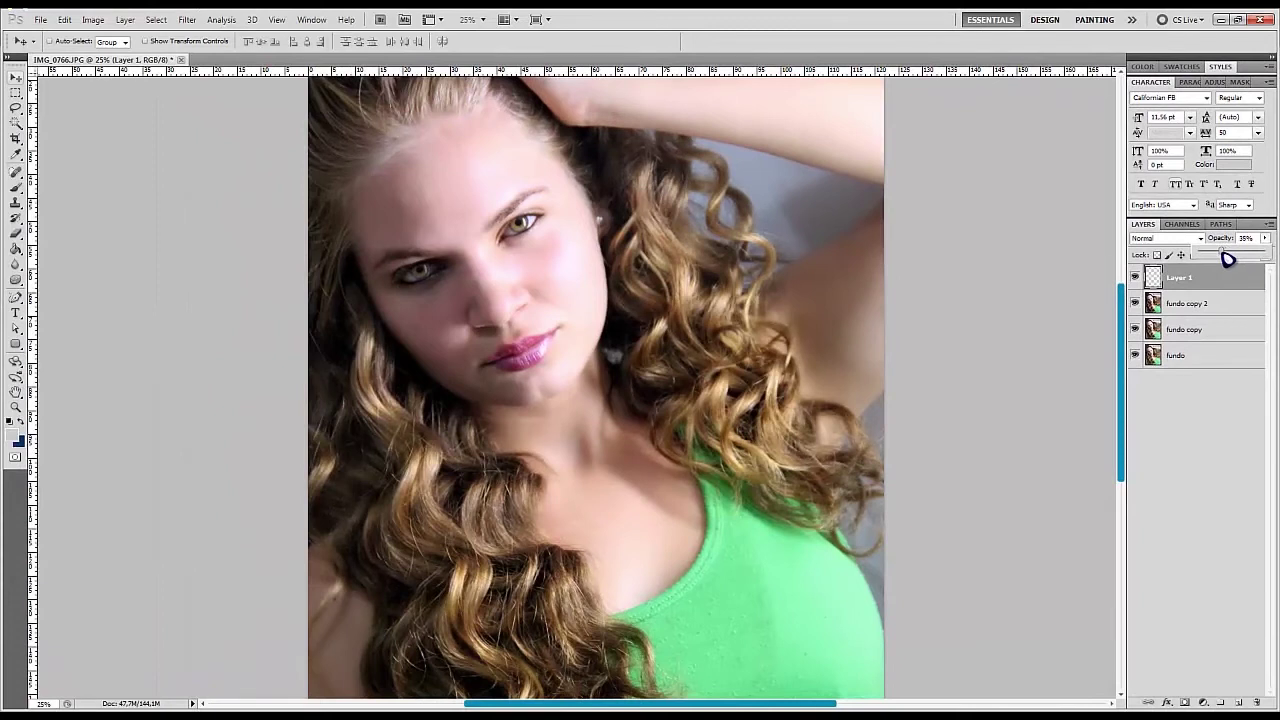
scroll(440, 274, up, 5)
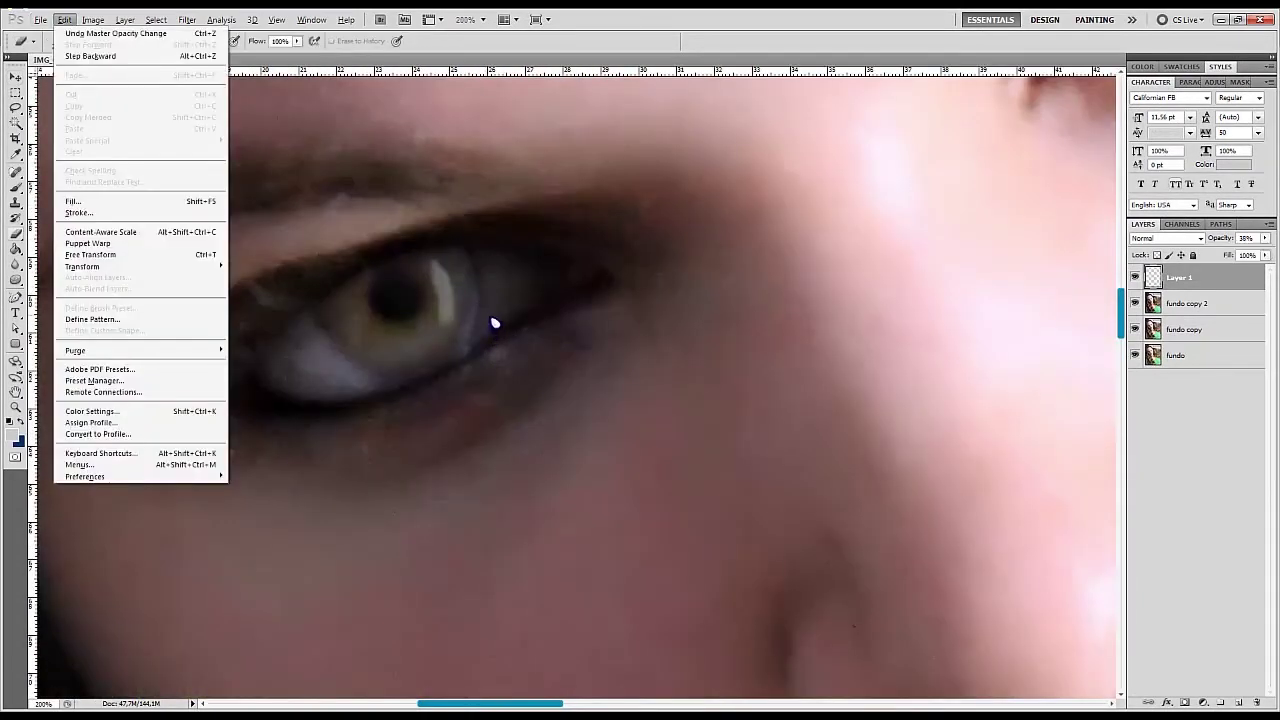
Lighten the white of the eye beside the iris with a size 45 brush.
key(Escape)
key(b)
key(v)
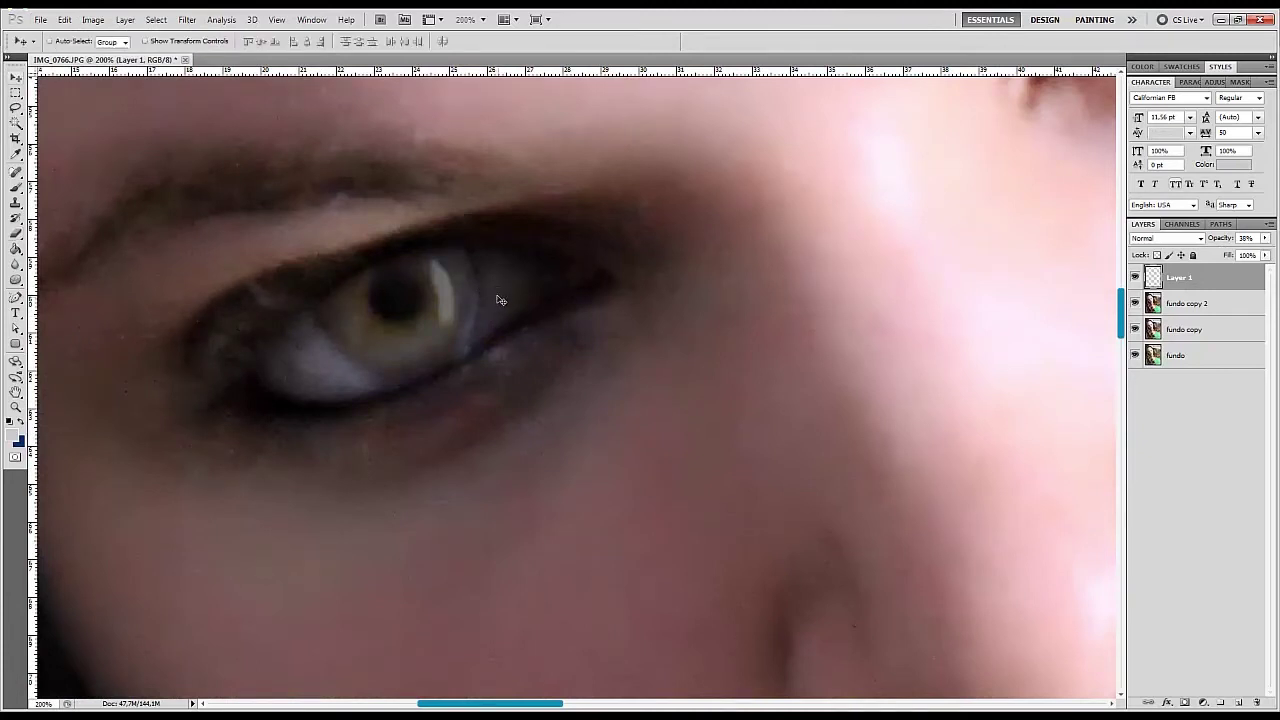
key(b)
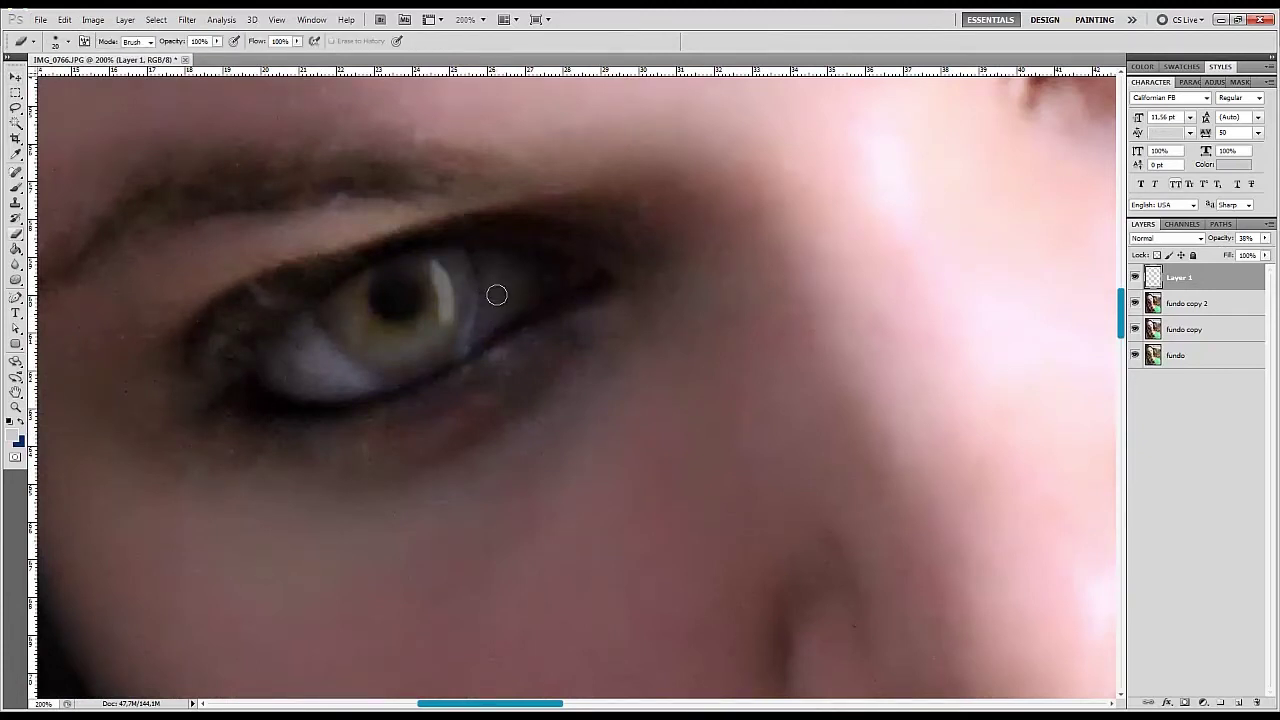
key(bracketright)
key(bracketright)
key(bracketright)
key(bracketright)
key(bracketright)
key(bracketright)
mouse_move(481, 250)
mouse_down()
mouse_move(456, 376)
mouse_move(360, 397)
mouse_move(369, 386)
mouse_up()
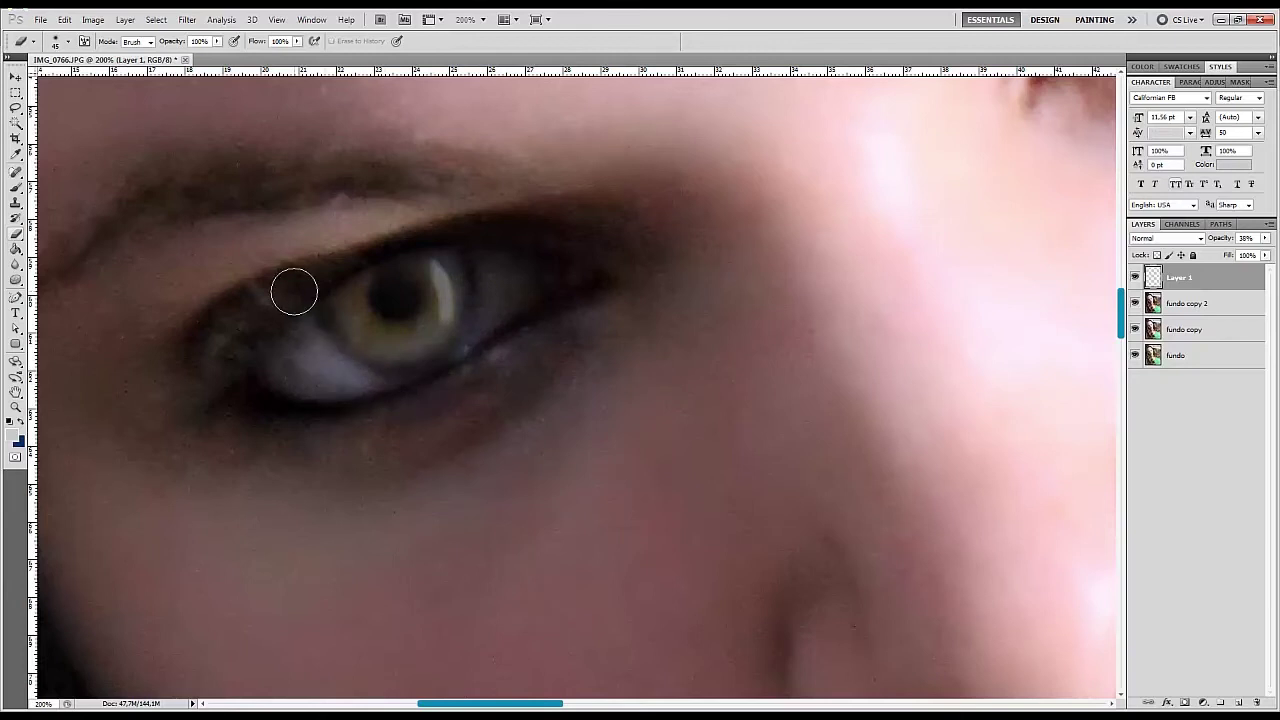
Fade Layer 1's copied iris further to 28% opacity.
click(18, 76)
scroll(500, 334, down, 1)
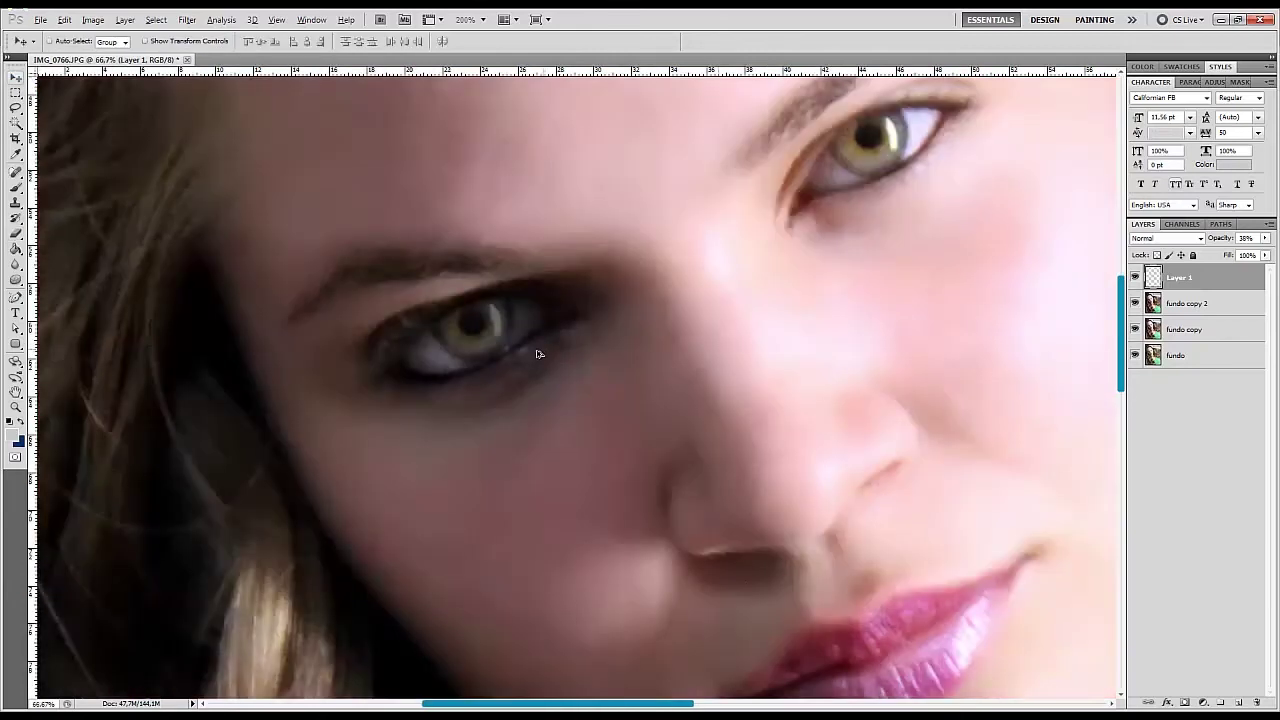
scroll(534, 354, down, 2)
scroll(467, 362, down, 2)
scroll(467, 362, down, 1)
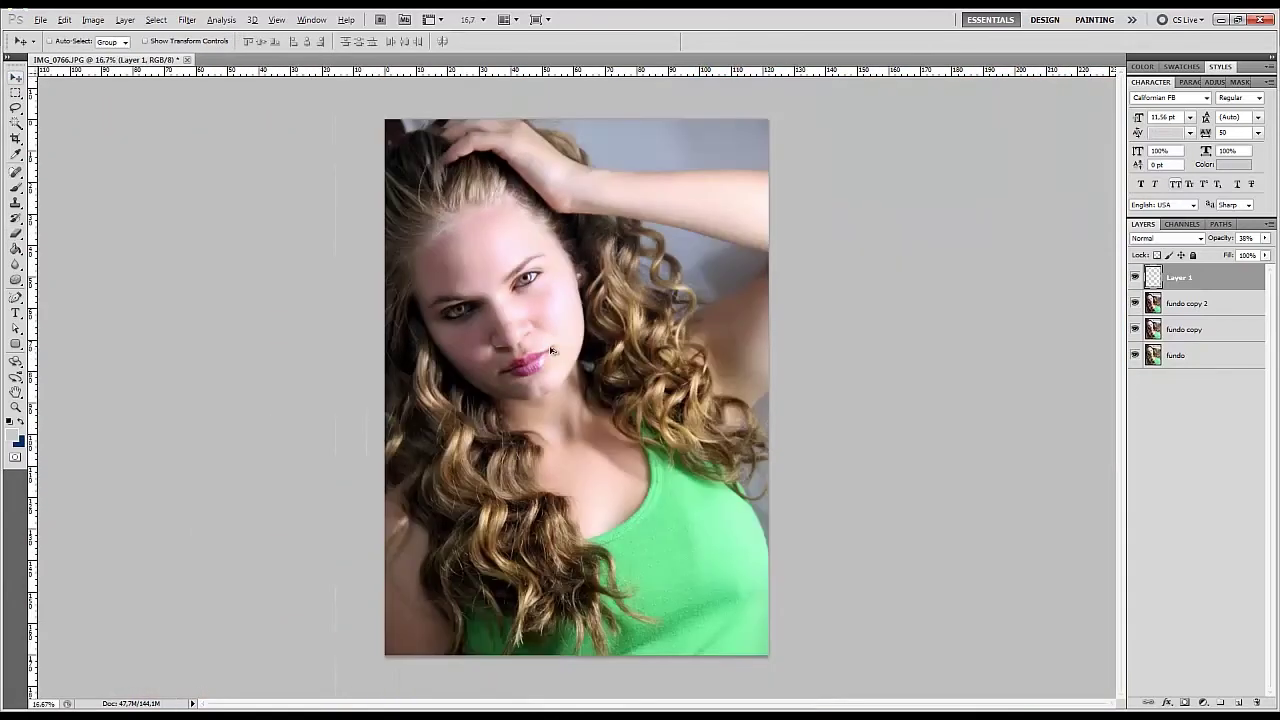
scroll(551, 350, up, 1)
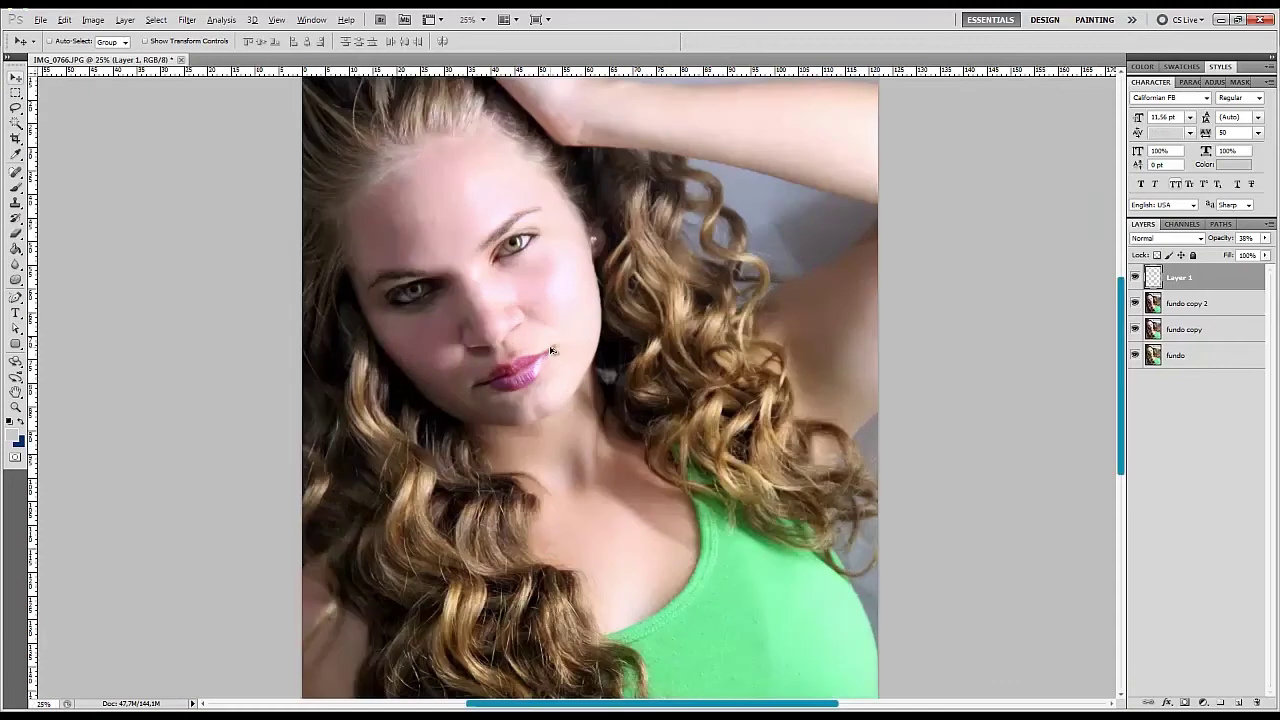
click(1265, 238)
mouse_move(1228, 257)
mouse_down()
mouse_move(1240, 259)
mouse_move(1226, 260)
mouse_up()
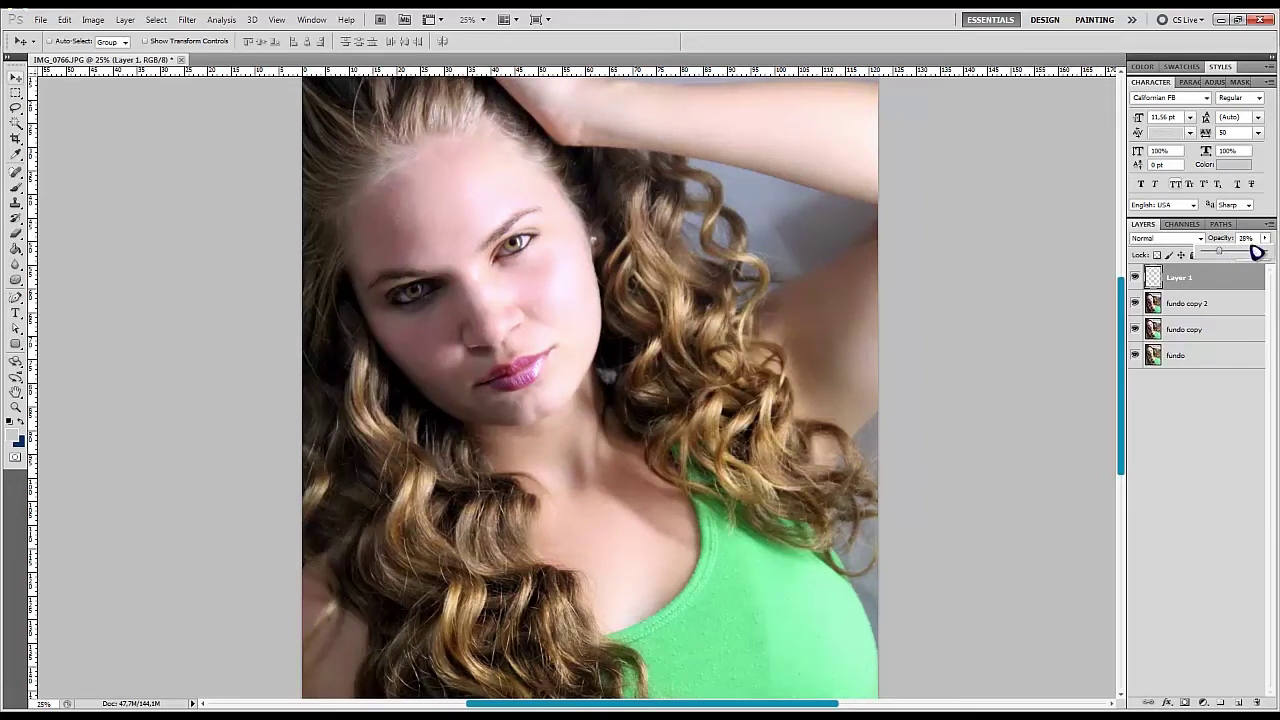
click(1228, 240)
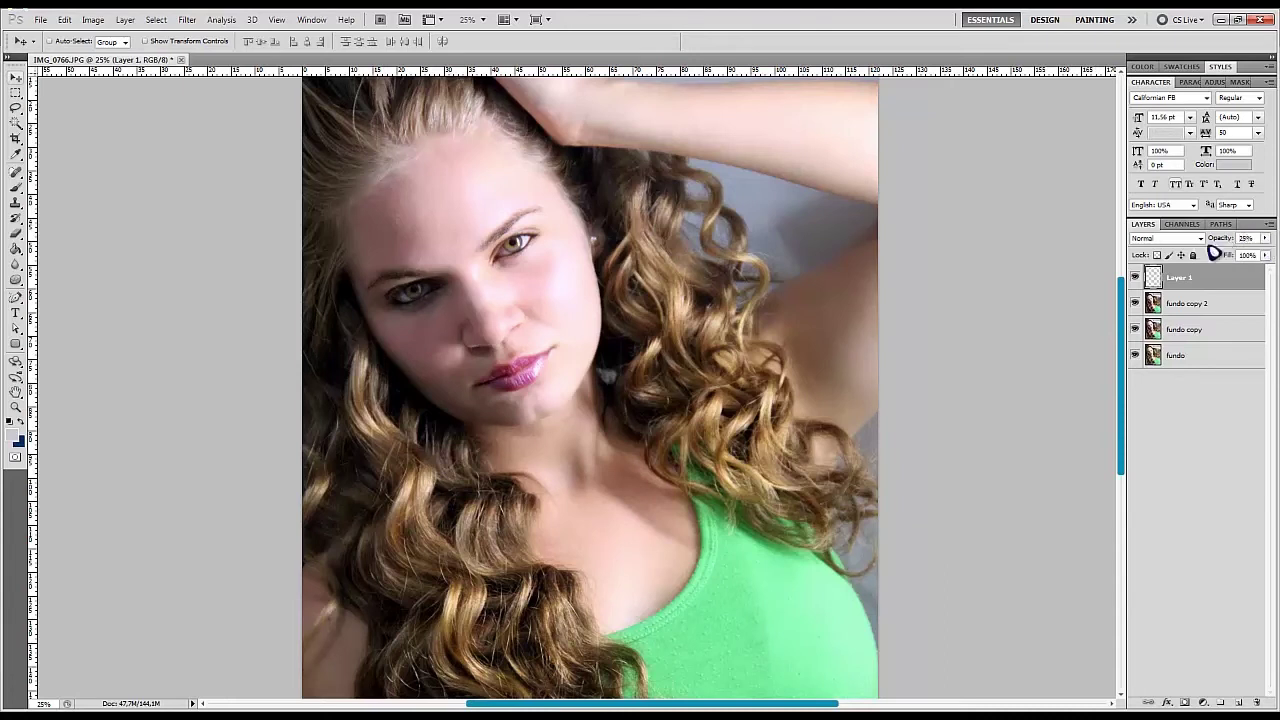
Remove Layer 1, then toggle fundo copy 2 and fundo copy visibility to compare.
key(ctrl+minus)
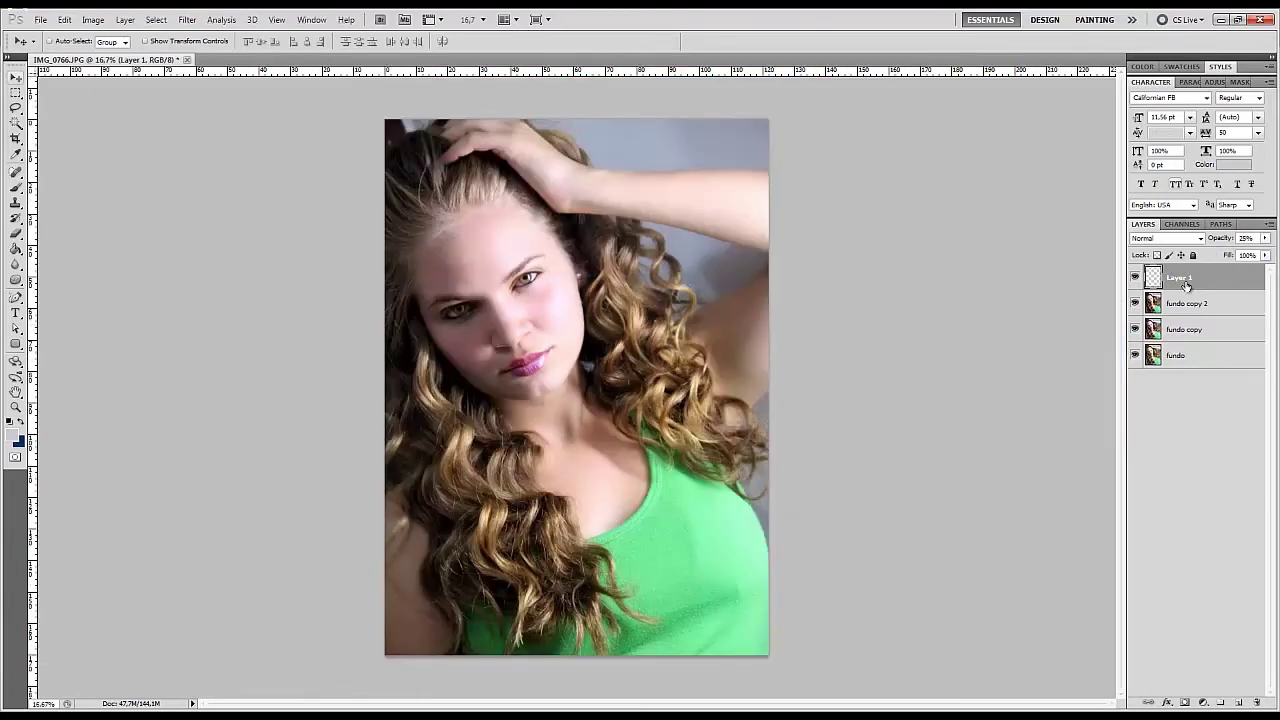
key(ctrl+e)
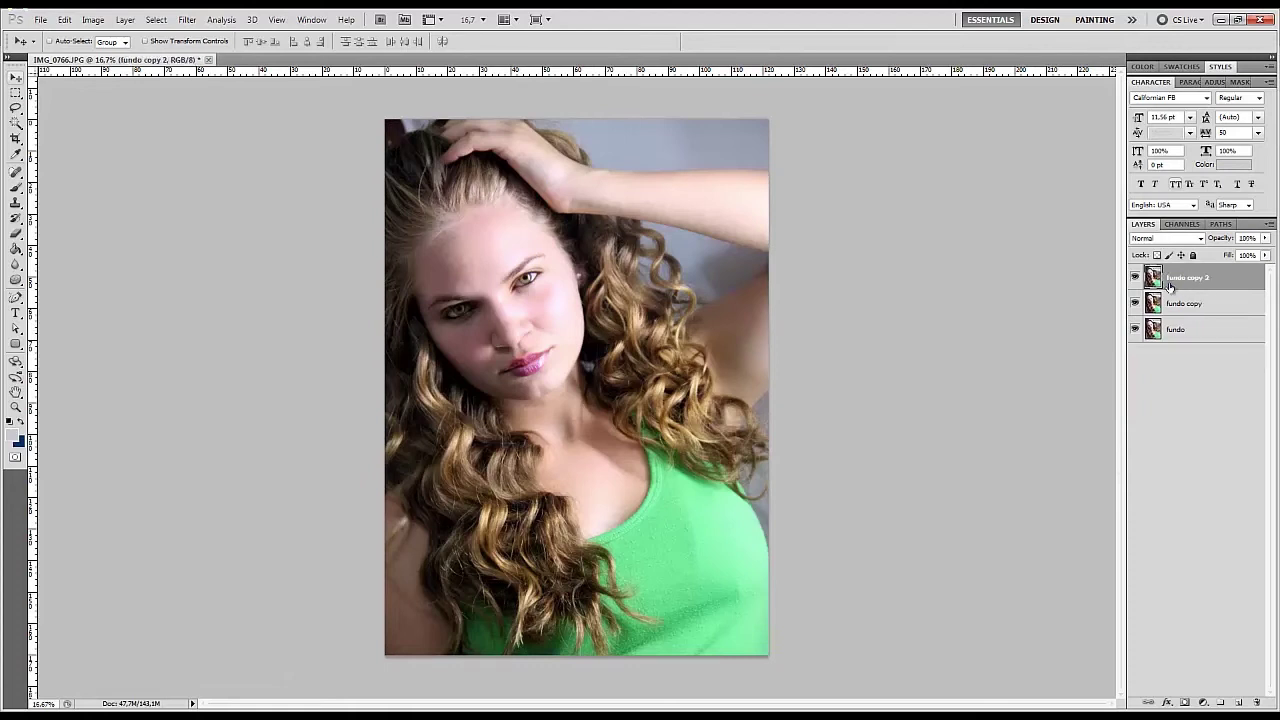
click(1135, 278)
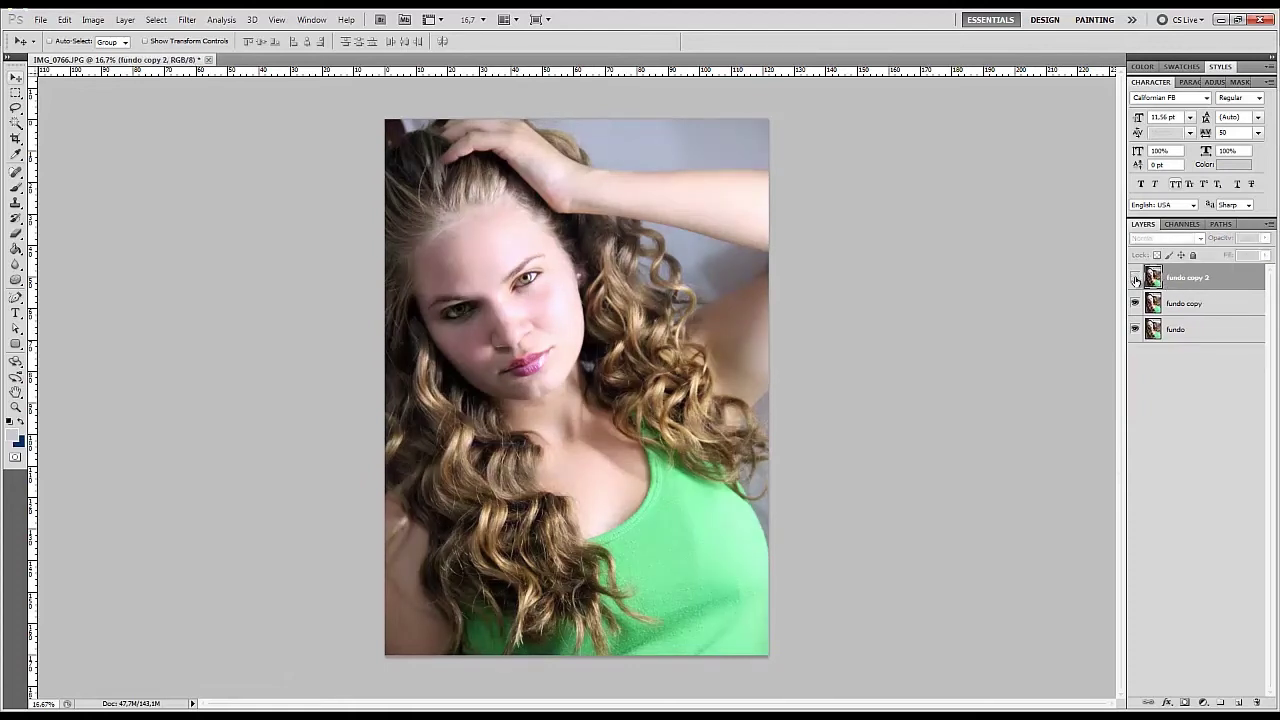
click(1135, 278)
click(1135, 278)
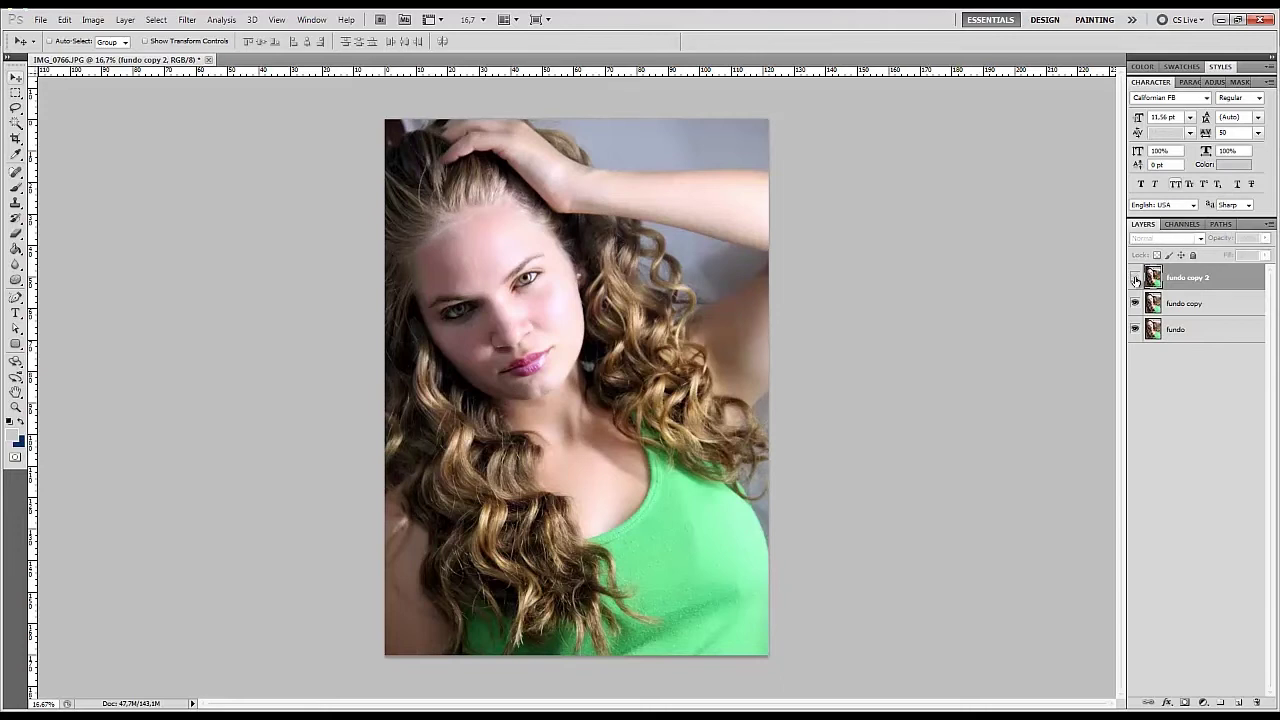
click(1135, 278)
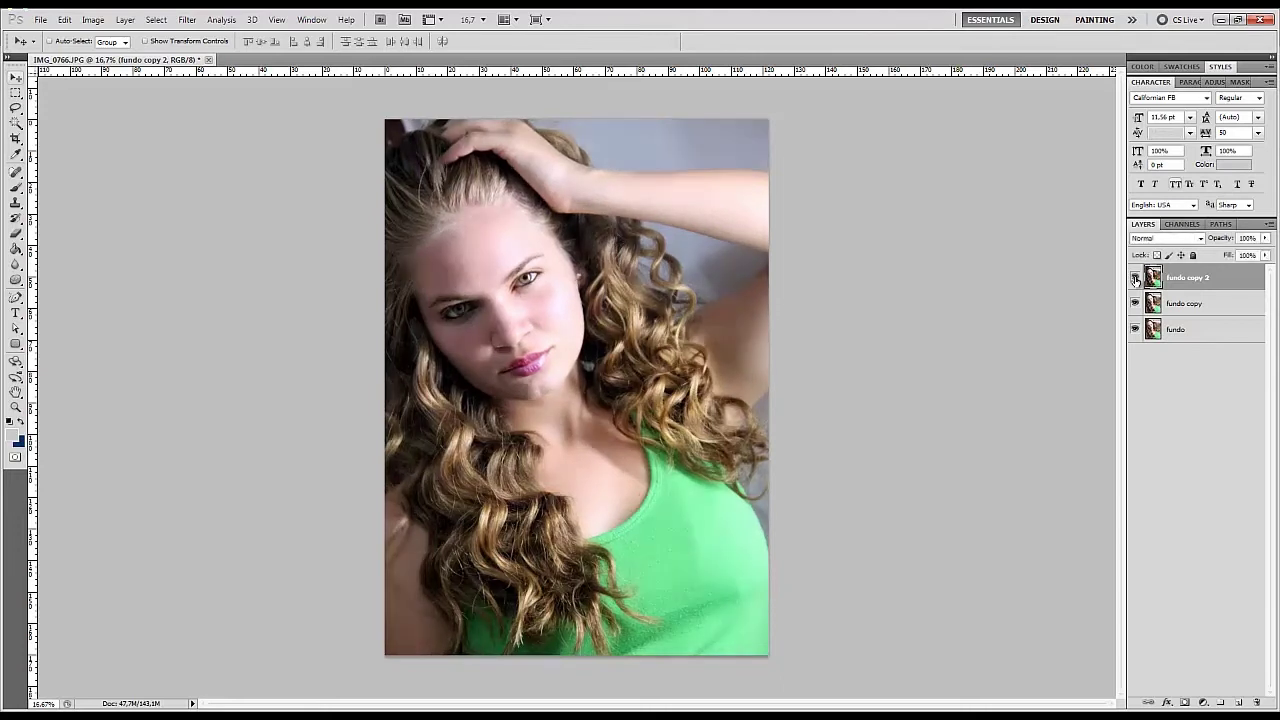
click(1137, 302)
click(1137, 278)
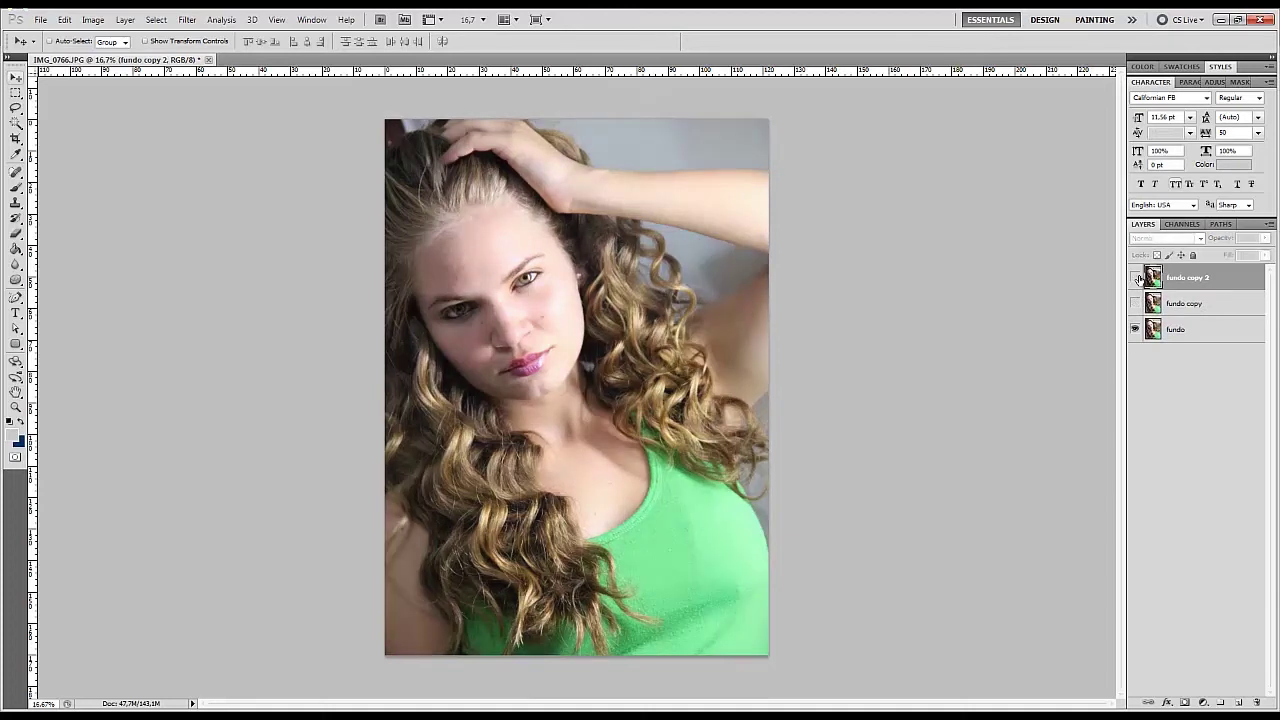
click(1137, 278)
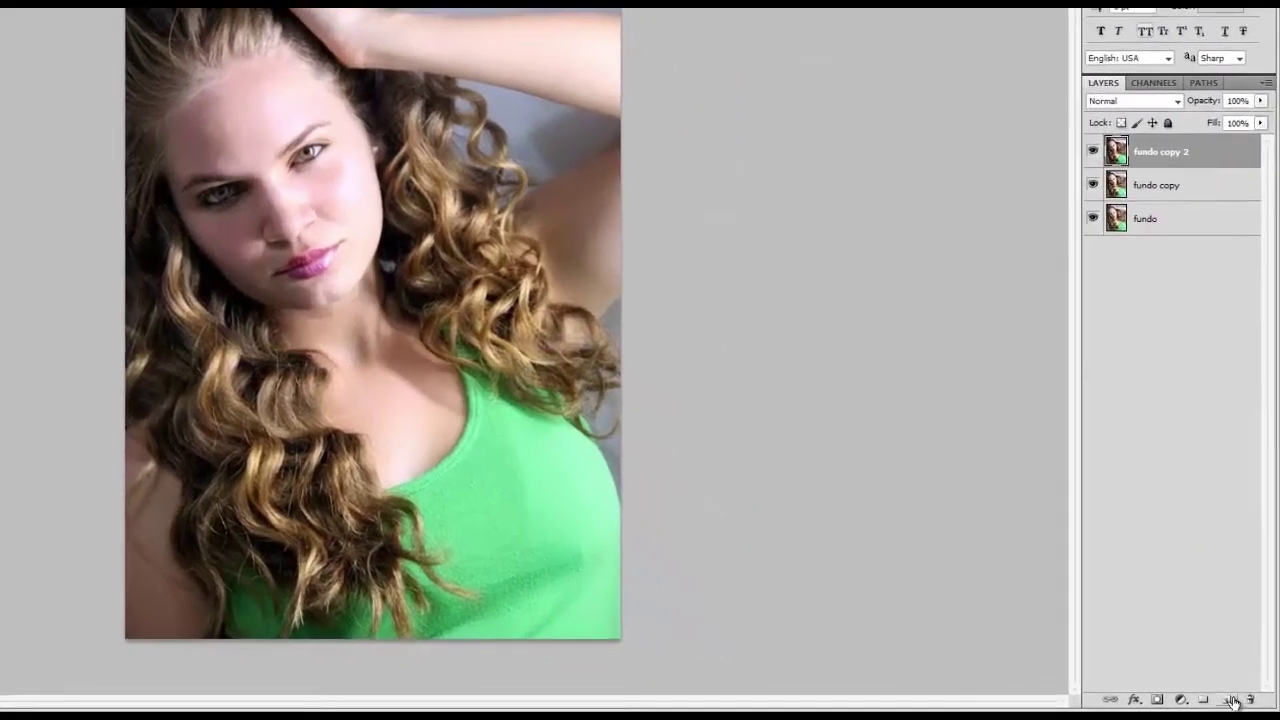
Add a new top layer and set up a radial black-to-white Gradient tool.
click(1232, 700)
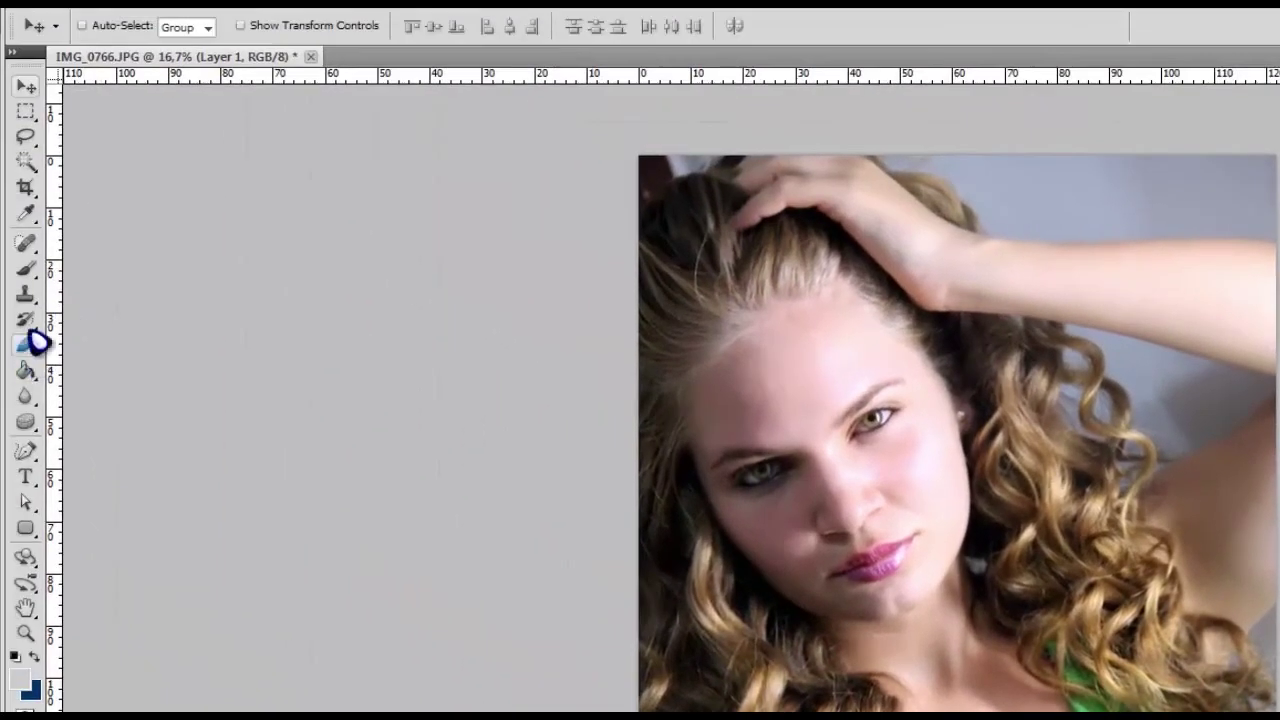
click(35, 375)
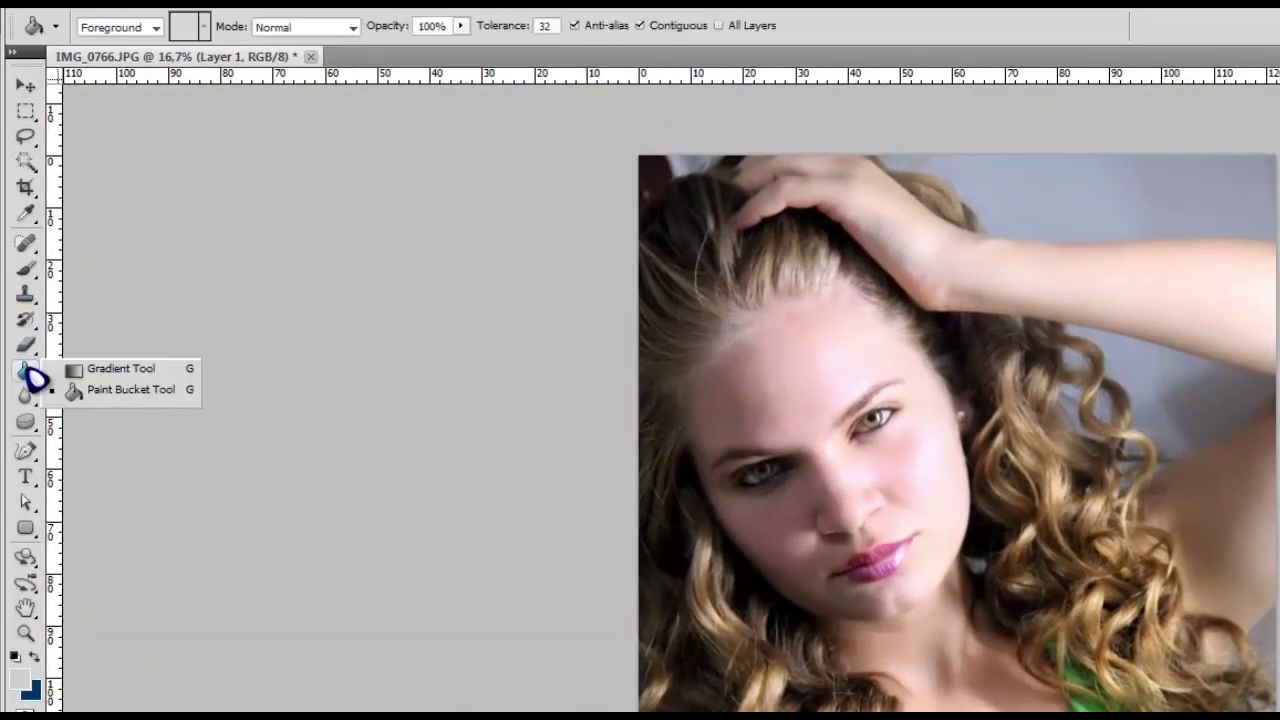
click(115, 372)
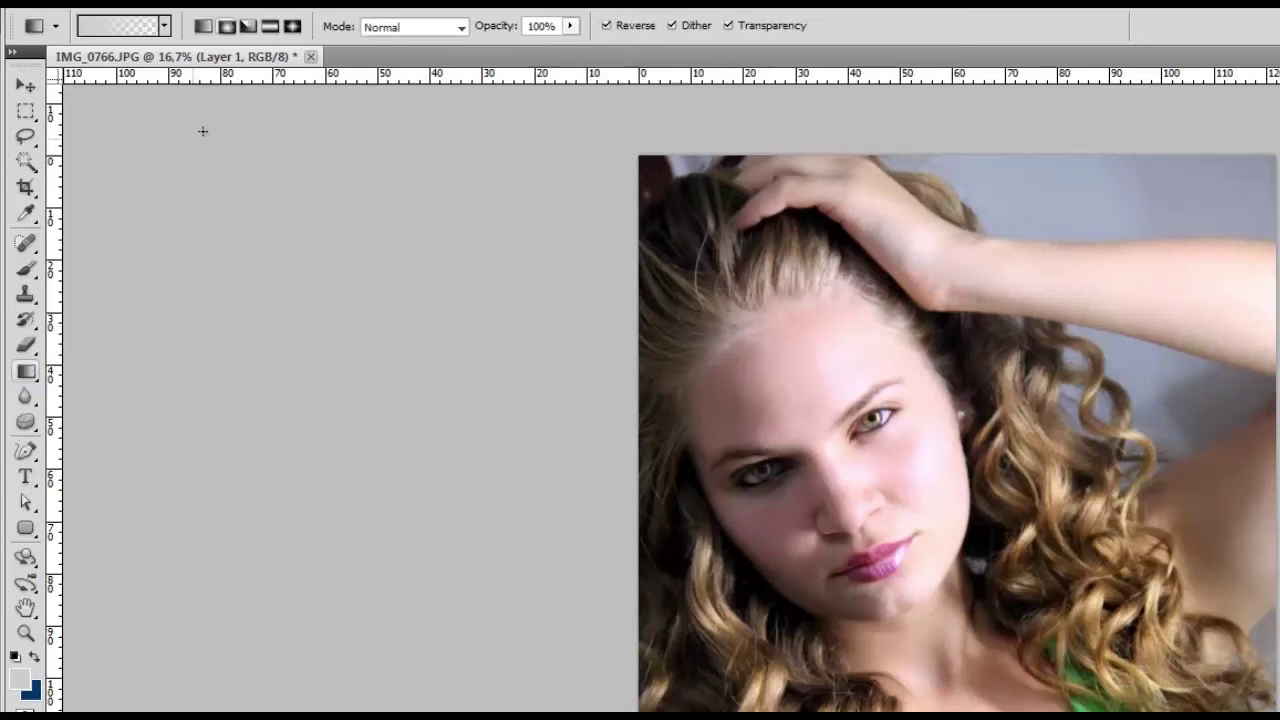
click(228, 28)
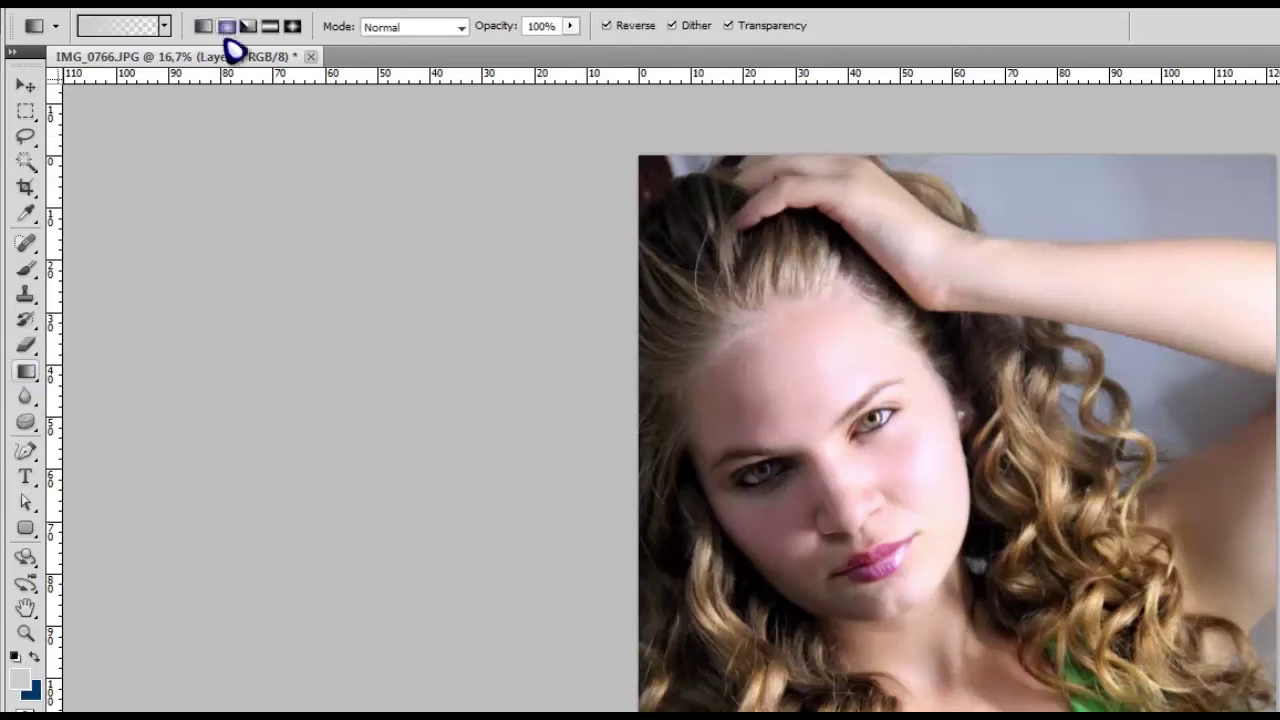
click(165, 27)
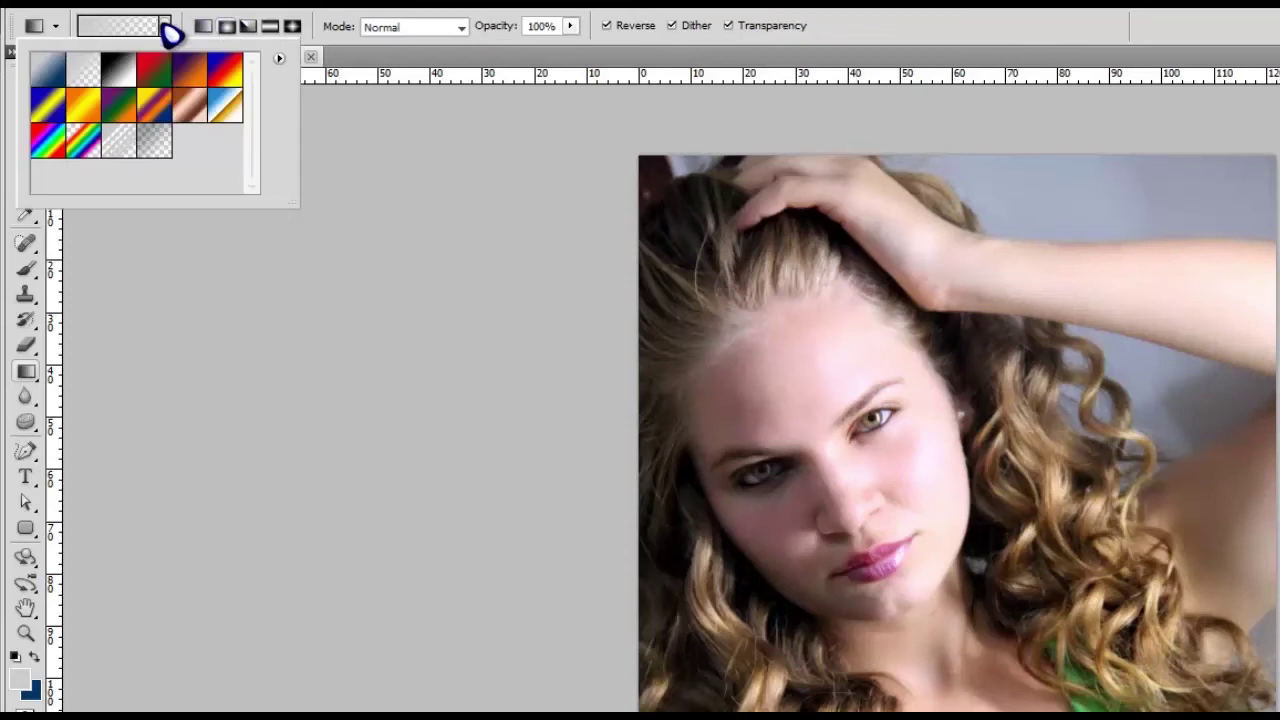
click(115, 80)
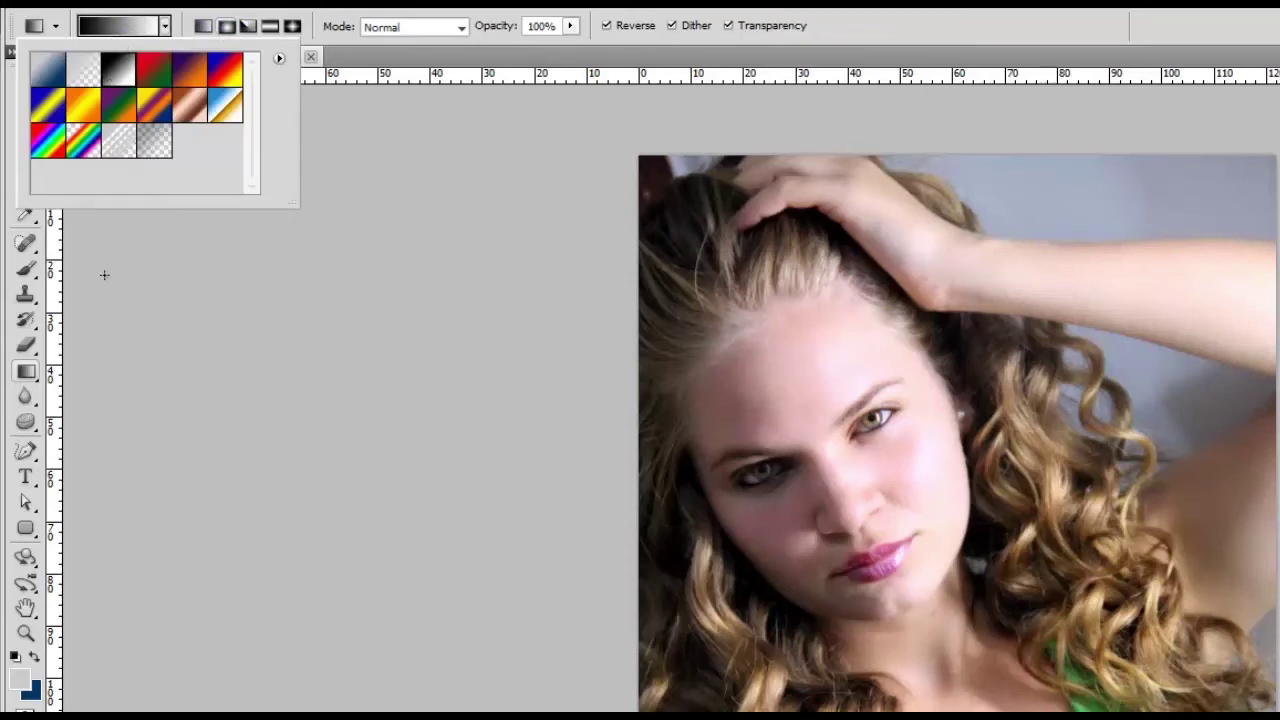
click(1050, 10)
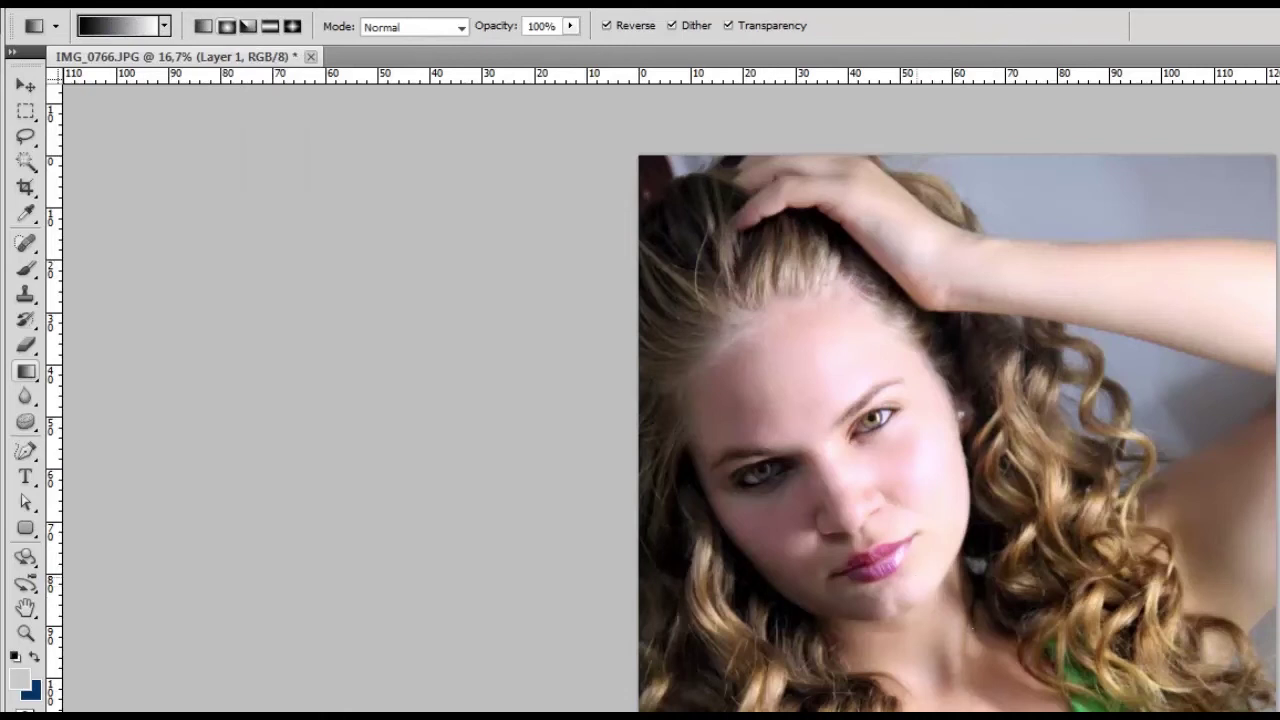
Draw a radial gradient outward from below the lips, set to Multiply at 55% opacity.
mouse_move(913, 572)
mouse_down()
mouse_move(808, 607)
mouse_move(800, 698)
mouse_up()
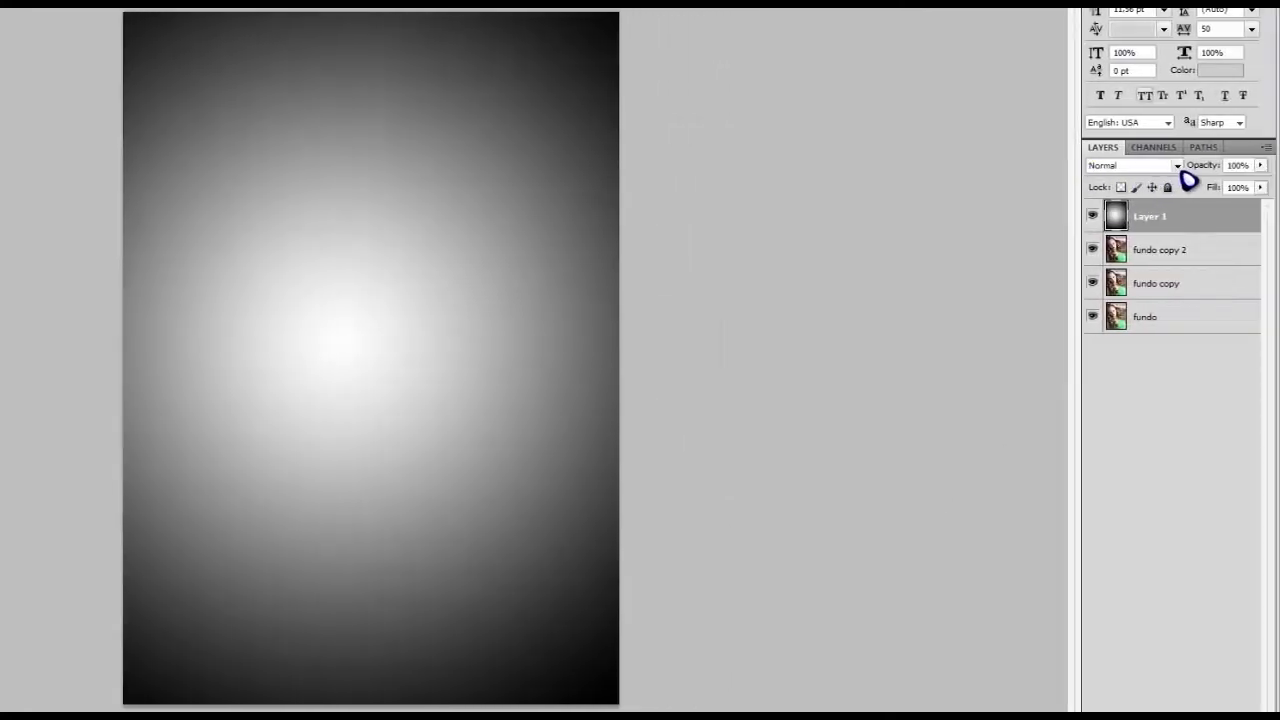
click(1178, 166)
click(1130, 240)
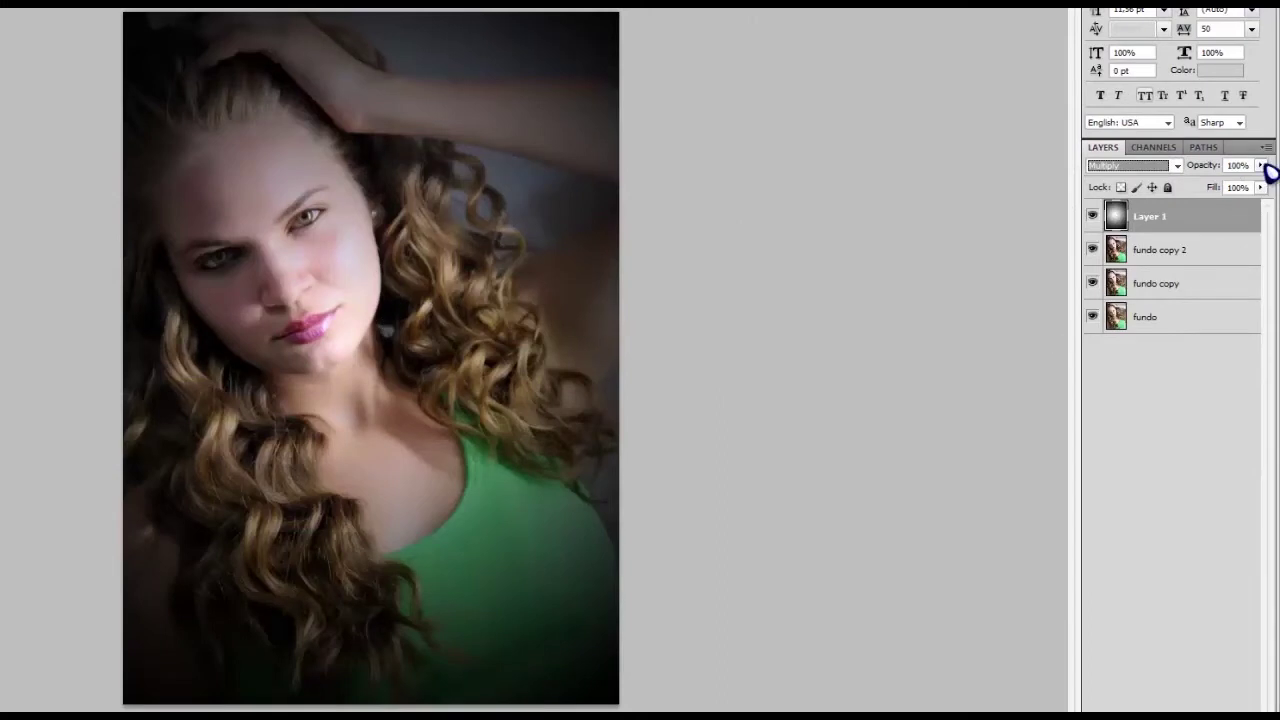
click(1260, 165)
mouse_move(1264, 190)
mouse_down()
mouse_move(1214, 194)
mouse_move(1275, 188)
mouse_up()
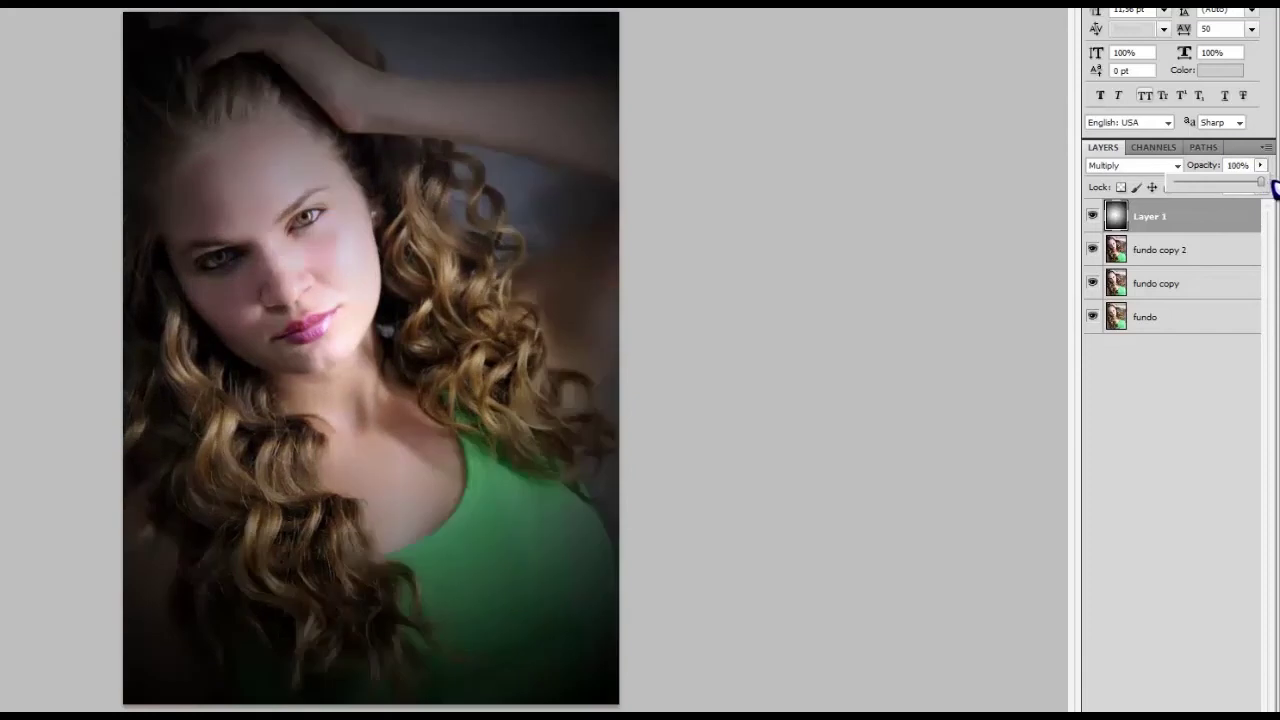
Restore the vignette layer to 100% opacity and apply a Curves lift (input 95, output 156).
click(1203, 216)
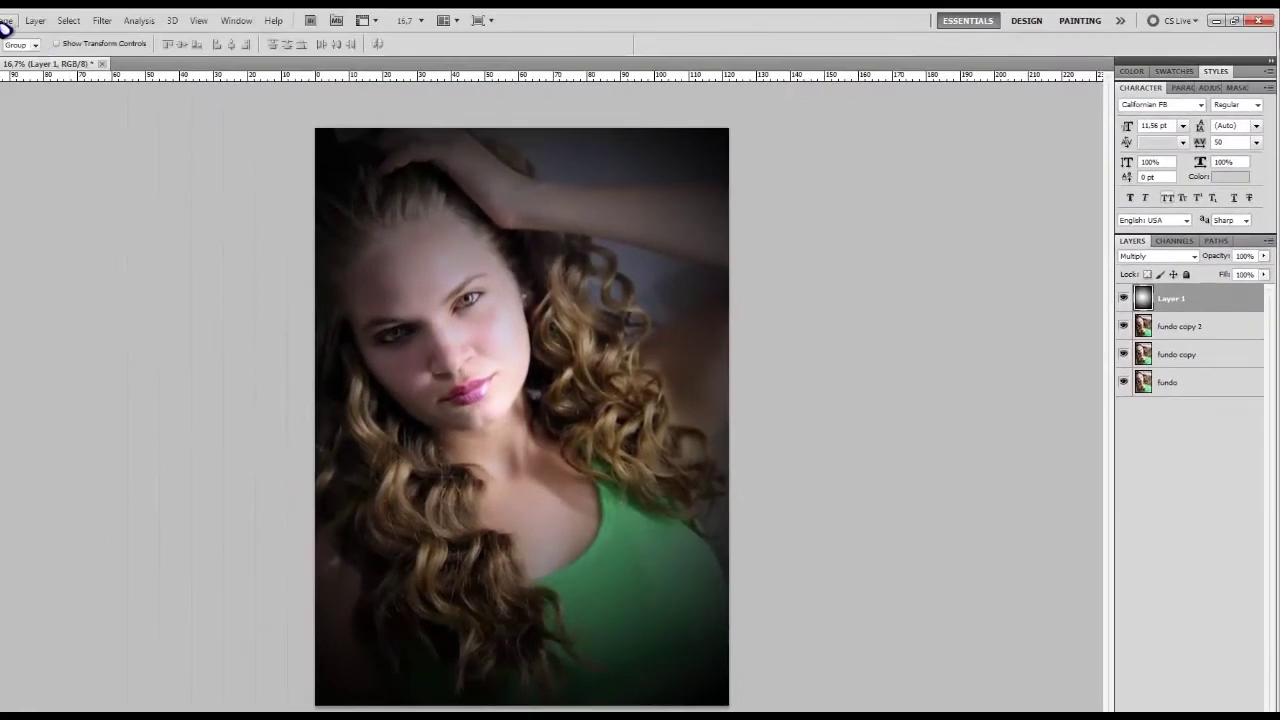
click(5, 22)
mouse_move(60, 56)
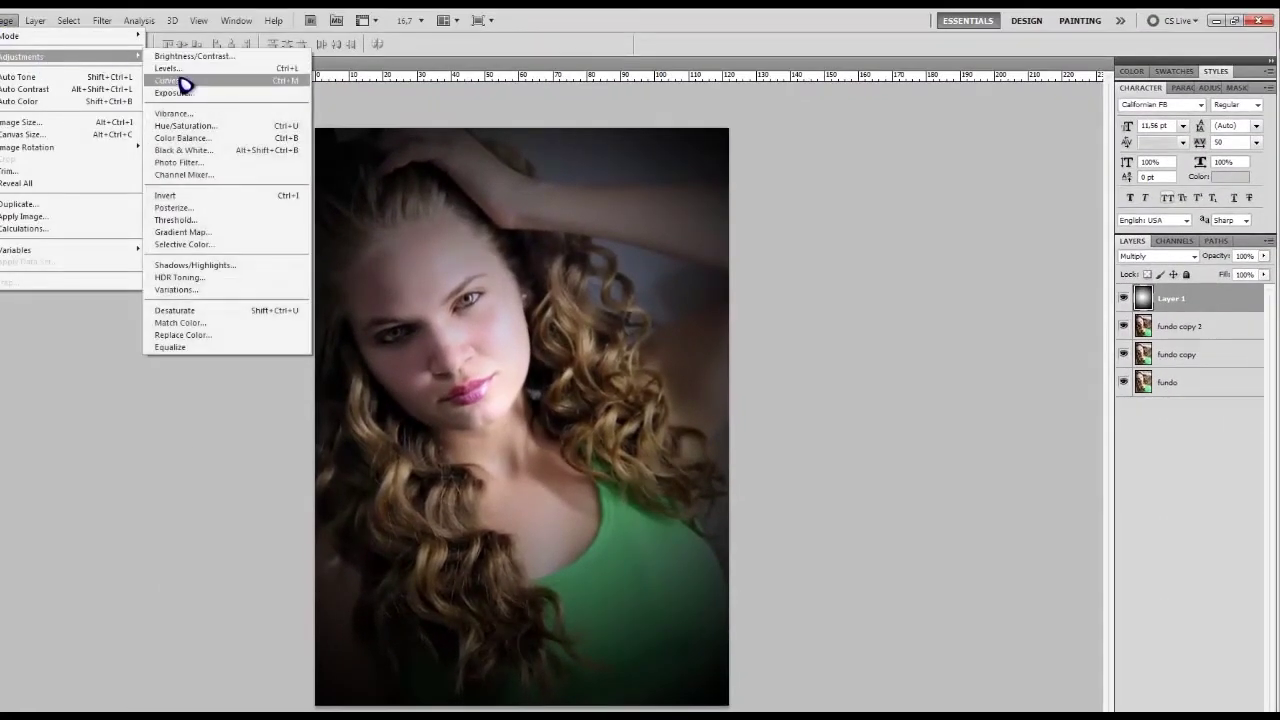
click(251, 80)
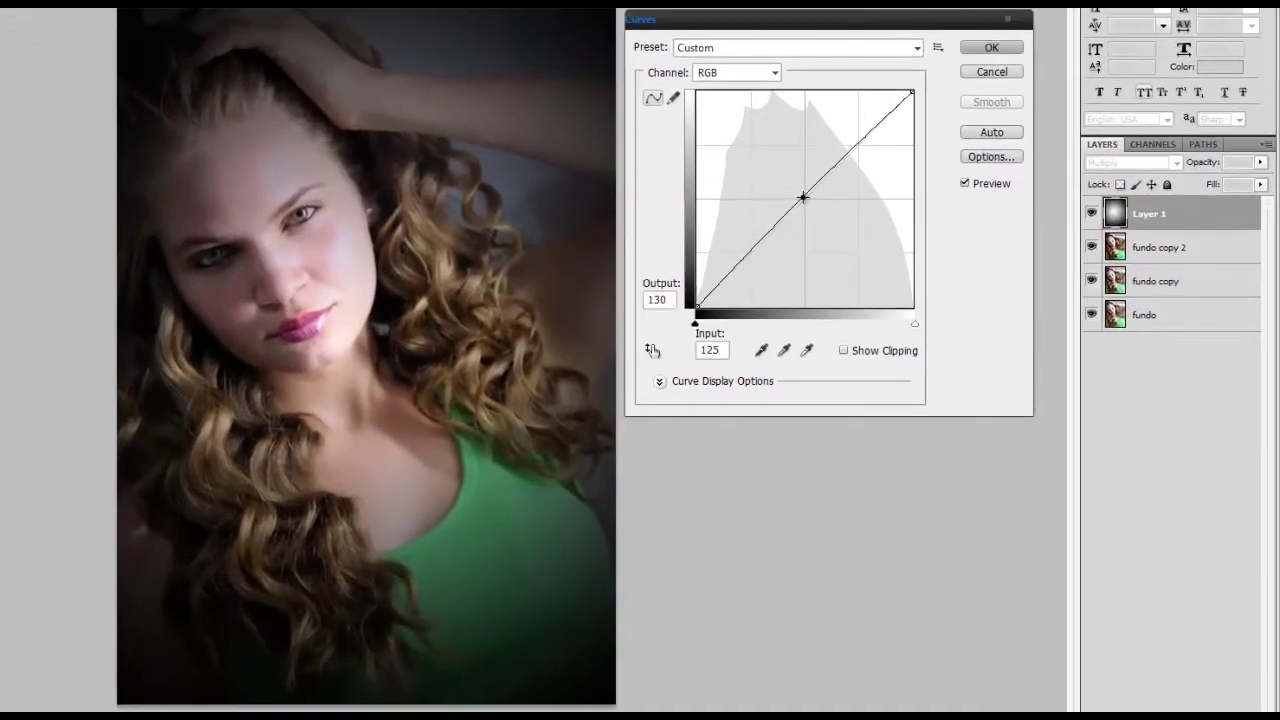
drag(875, 298, 875, 277)
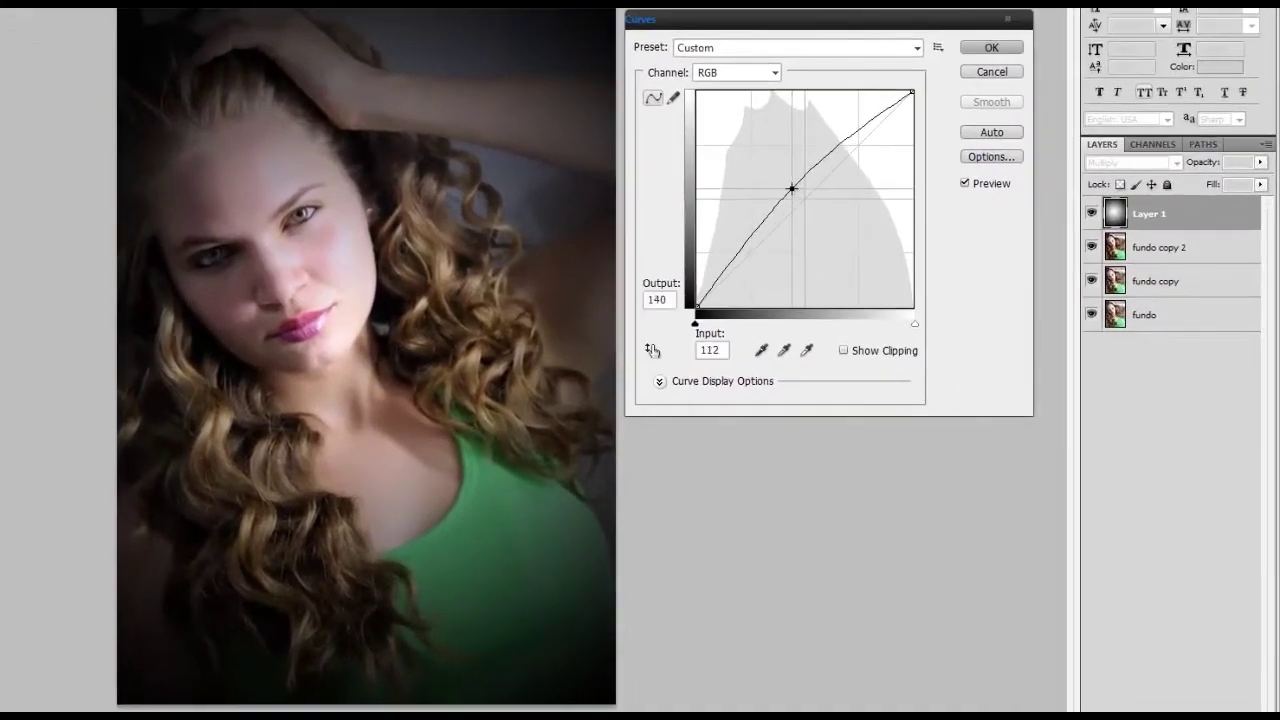
drag(791, 188, 762, 164)
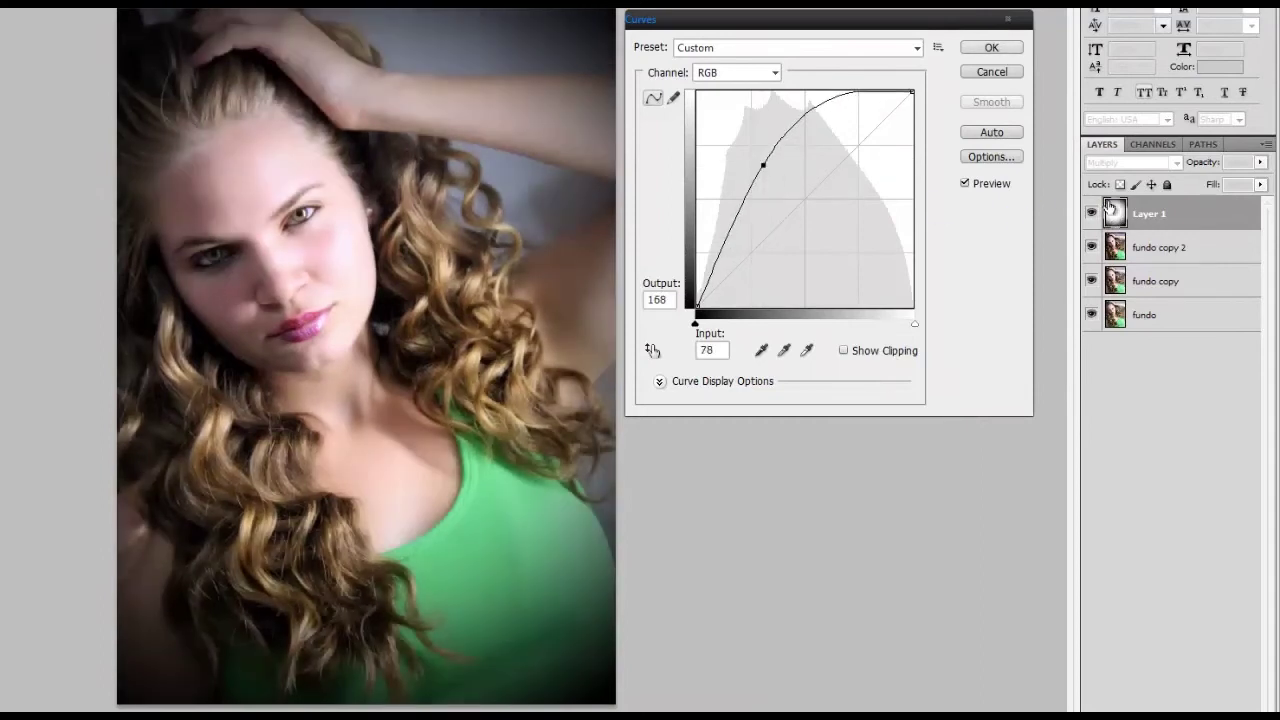
mouse_move(763, 164)
mouse_down()
mouse_move(792, 184)
mouse_move(773, 169)
mouse_up()
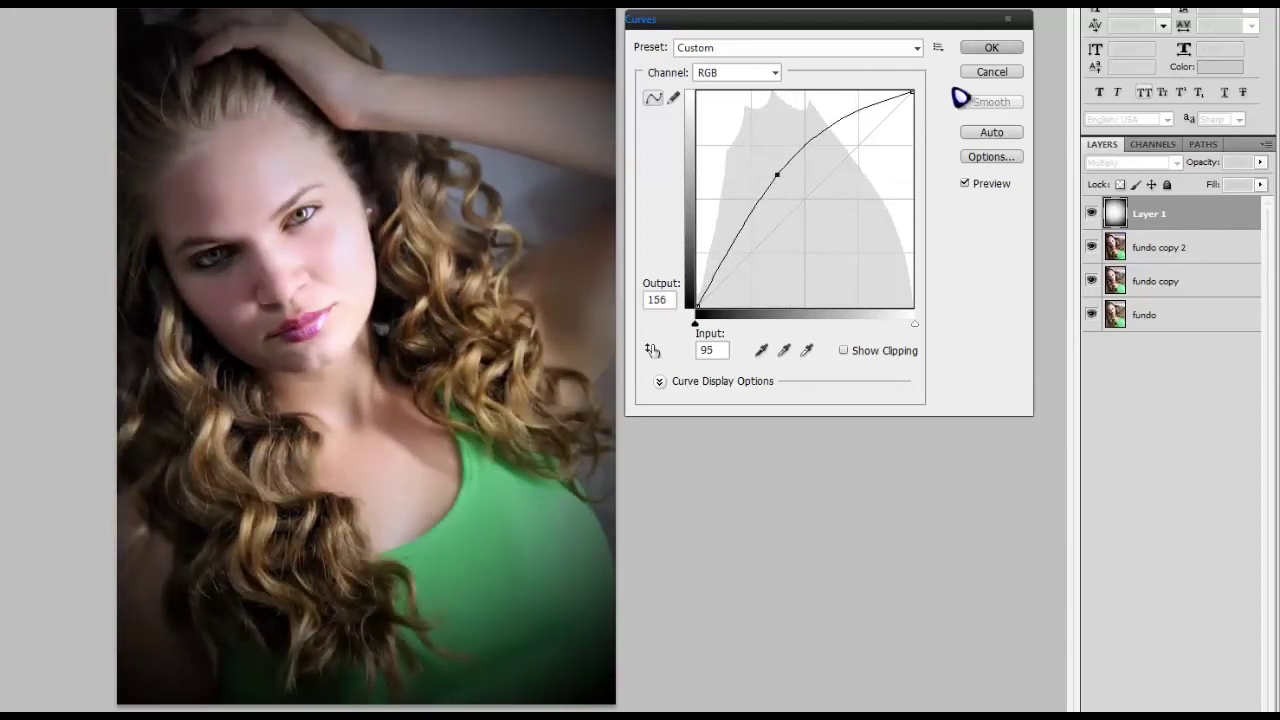
click(989, 50)
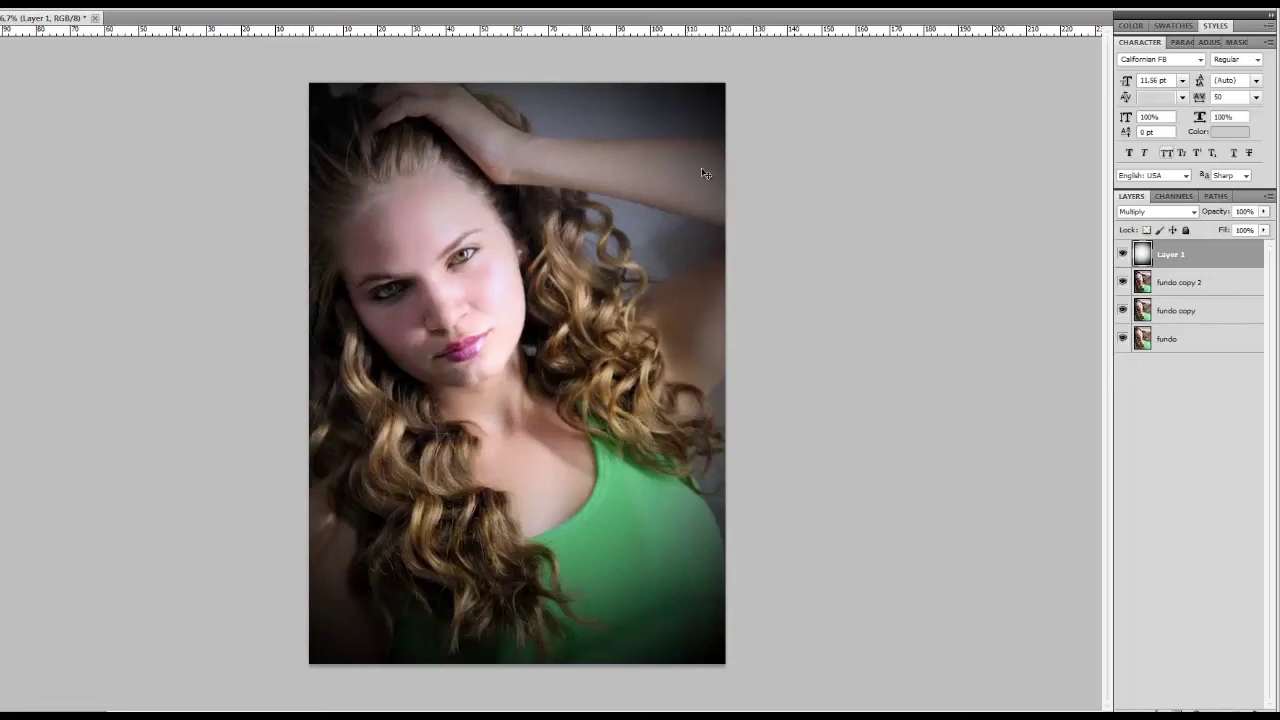
Free-transform the vignette layer, resizing it proportionally from the corner to fit the photo.
key(ctrl+t)
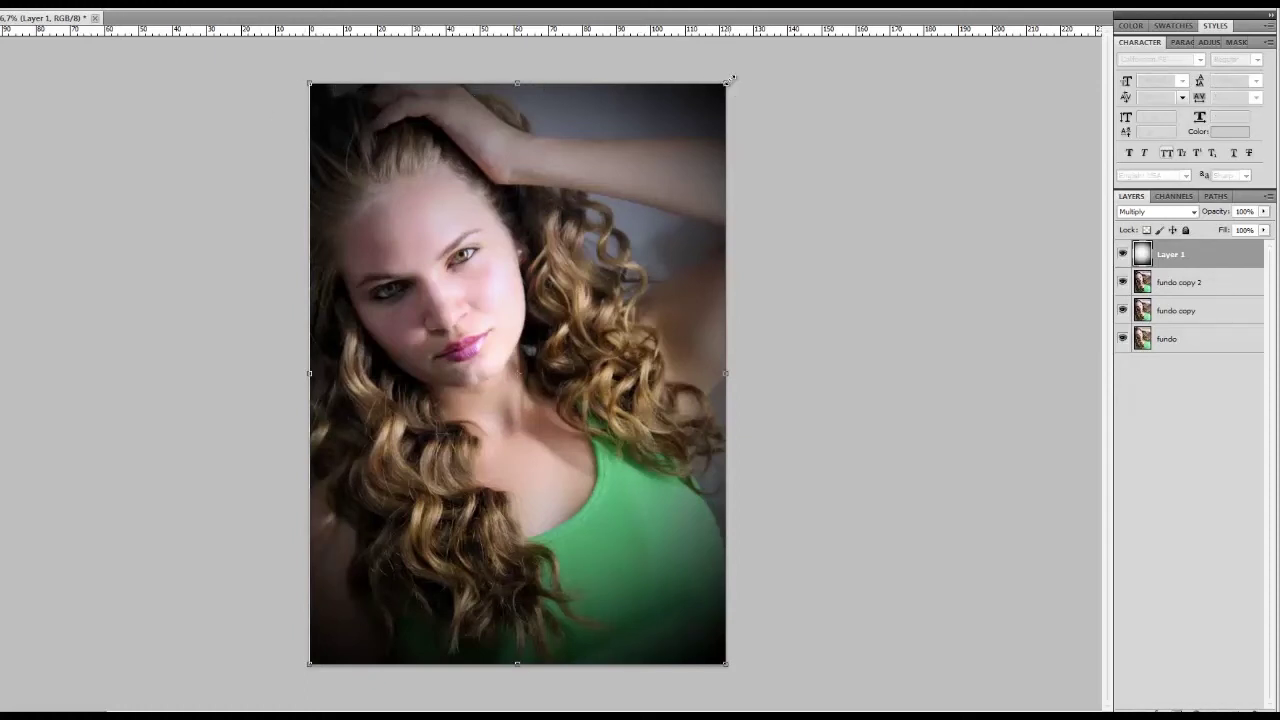
drag(731, 78, 741, 68)
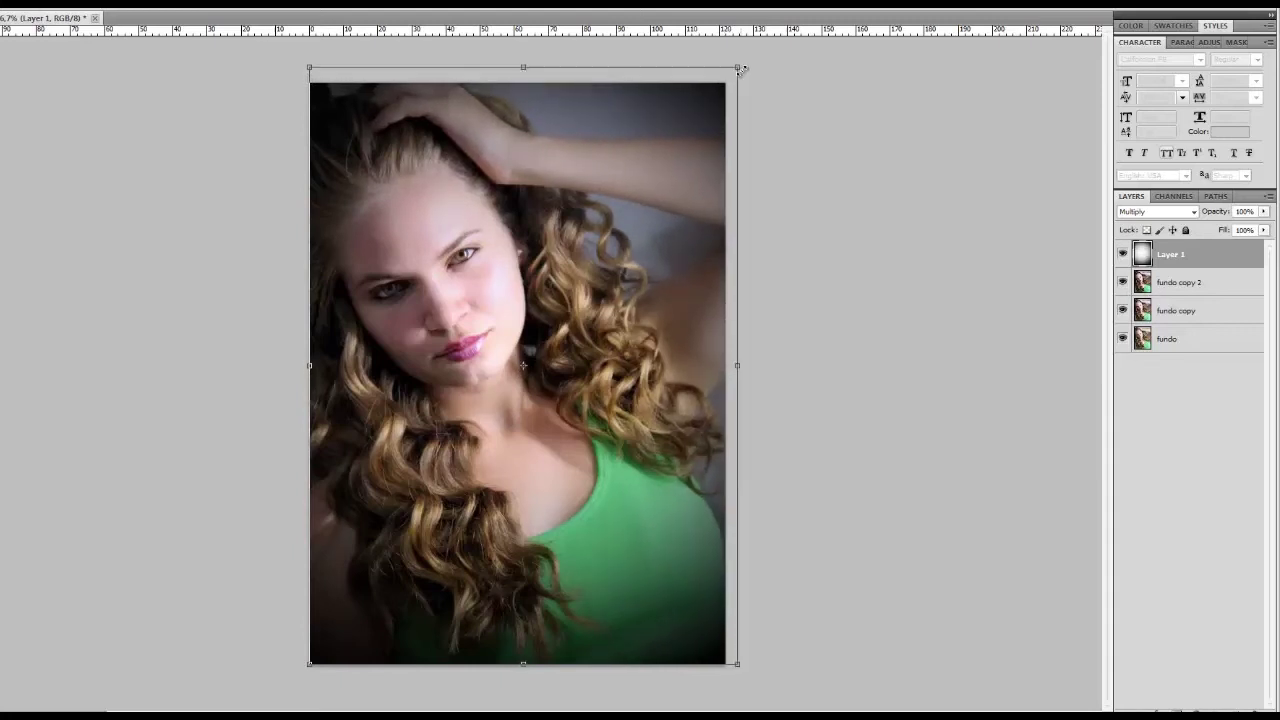
drag(741, 68, 842, 103)
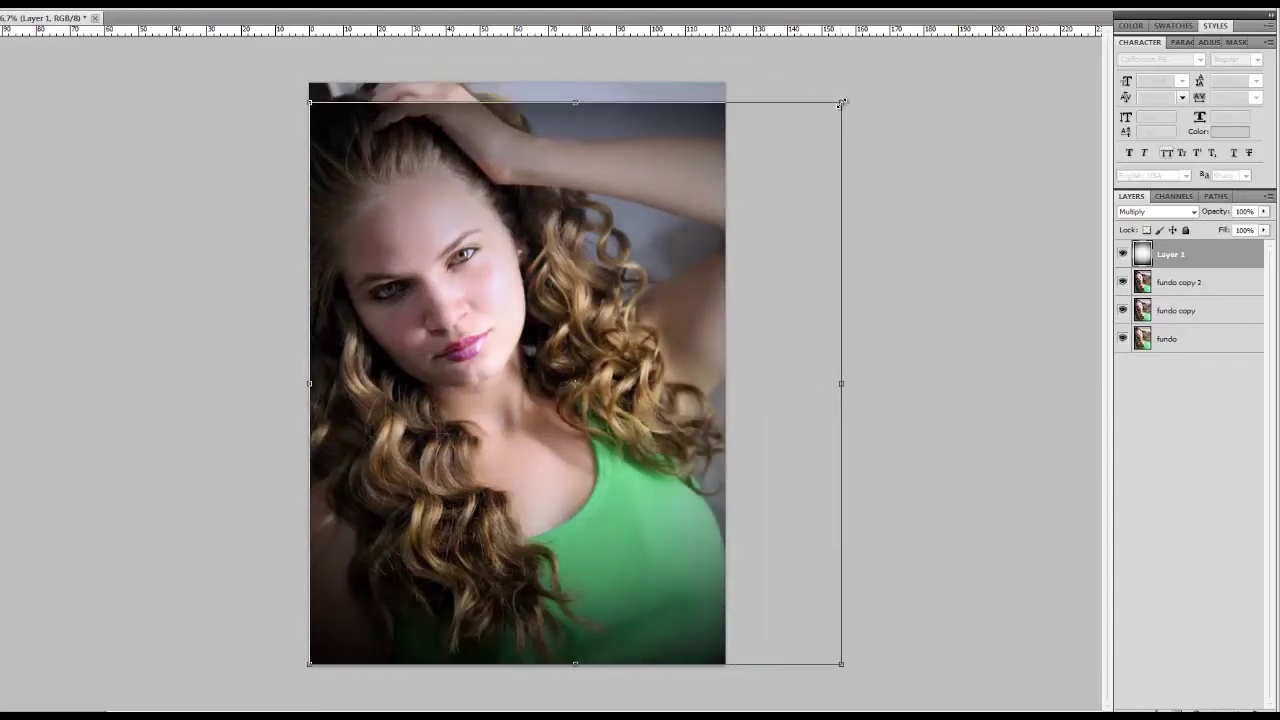
key(shift)
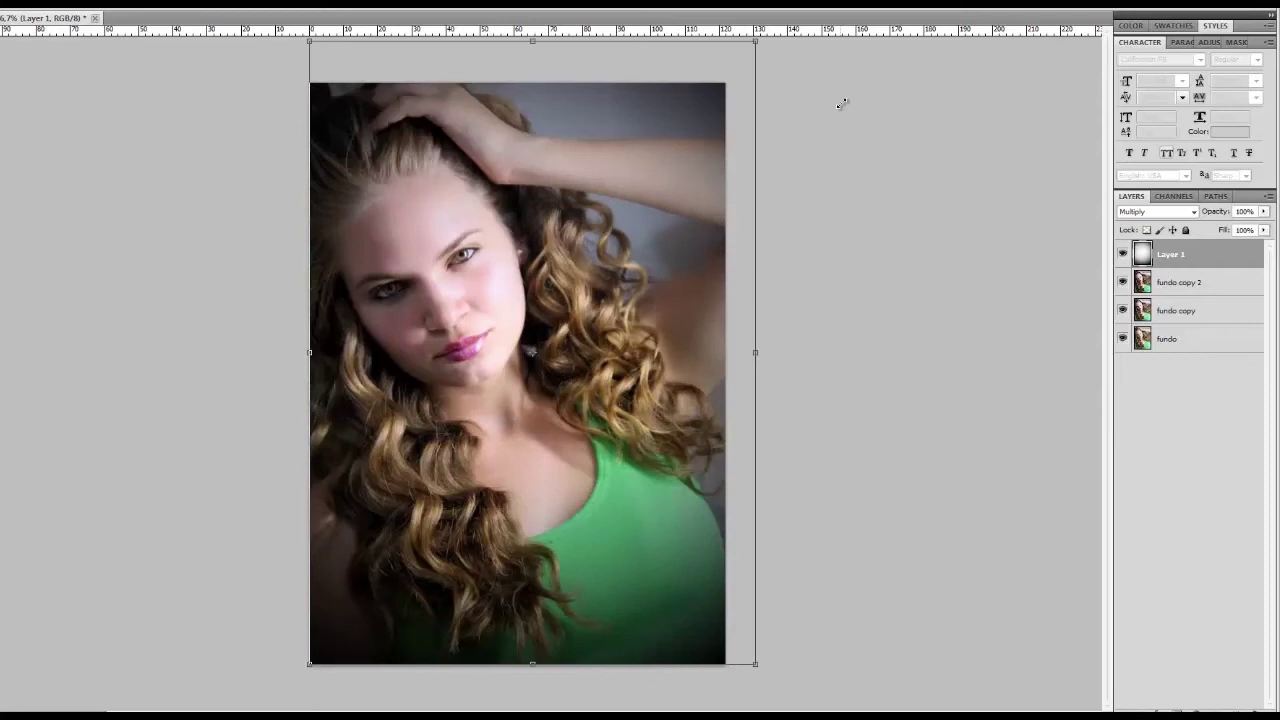
key(shift)
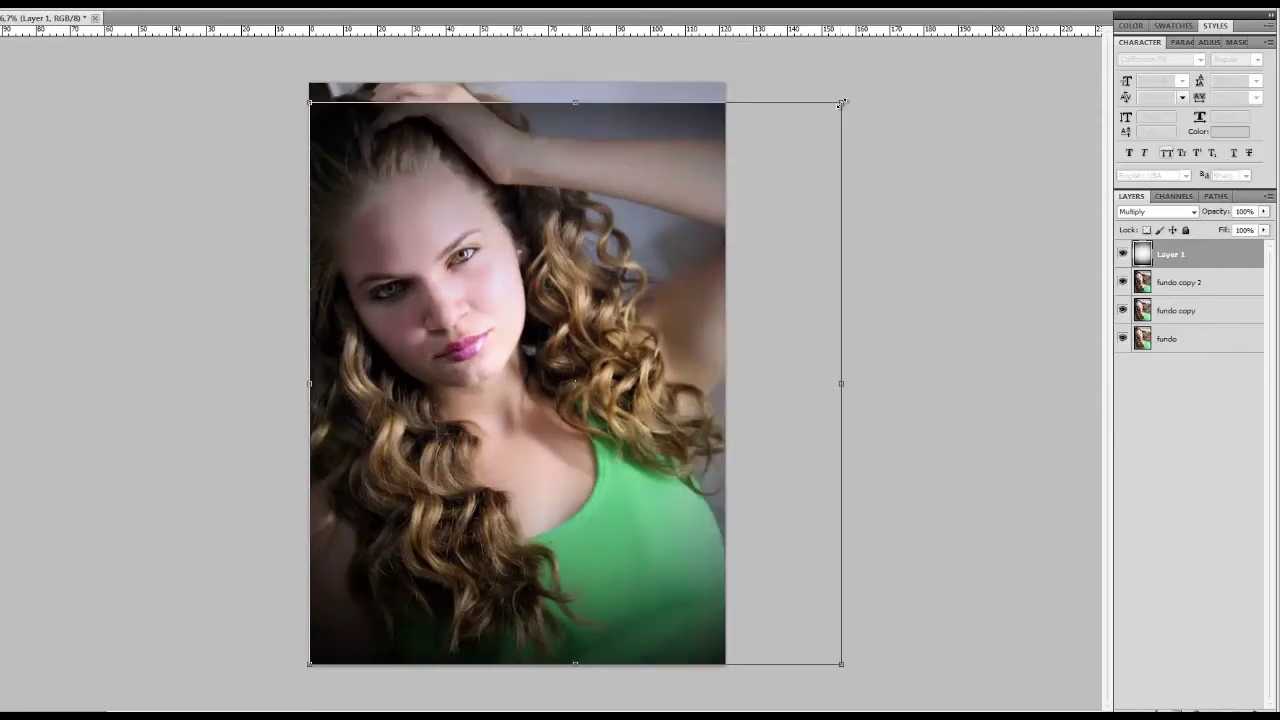
key(shift)
key(shift)
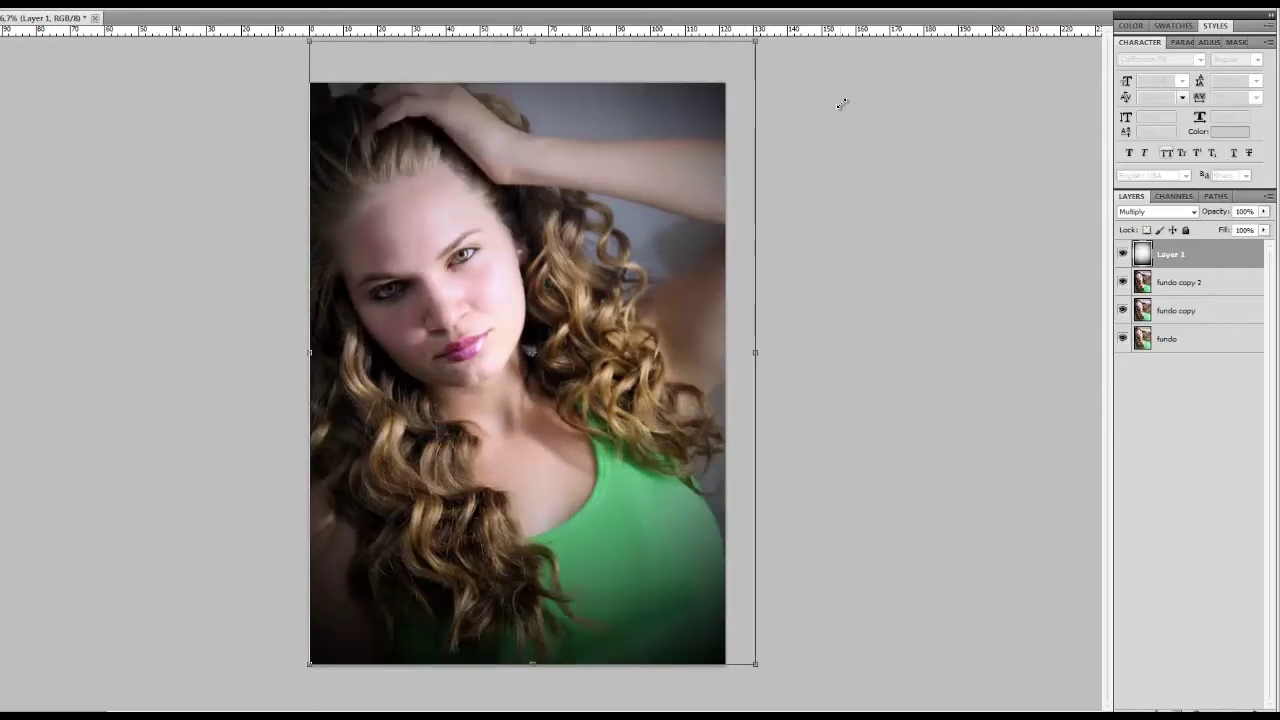
mouse_move(842, 103)
mouse_down()
mouse_move(731, 168)
mouse_move(750, 64)
mouse_up()
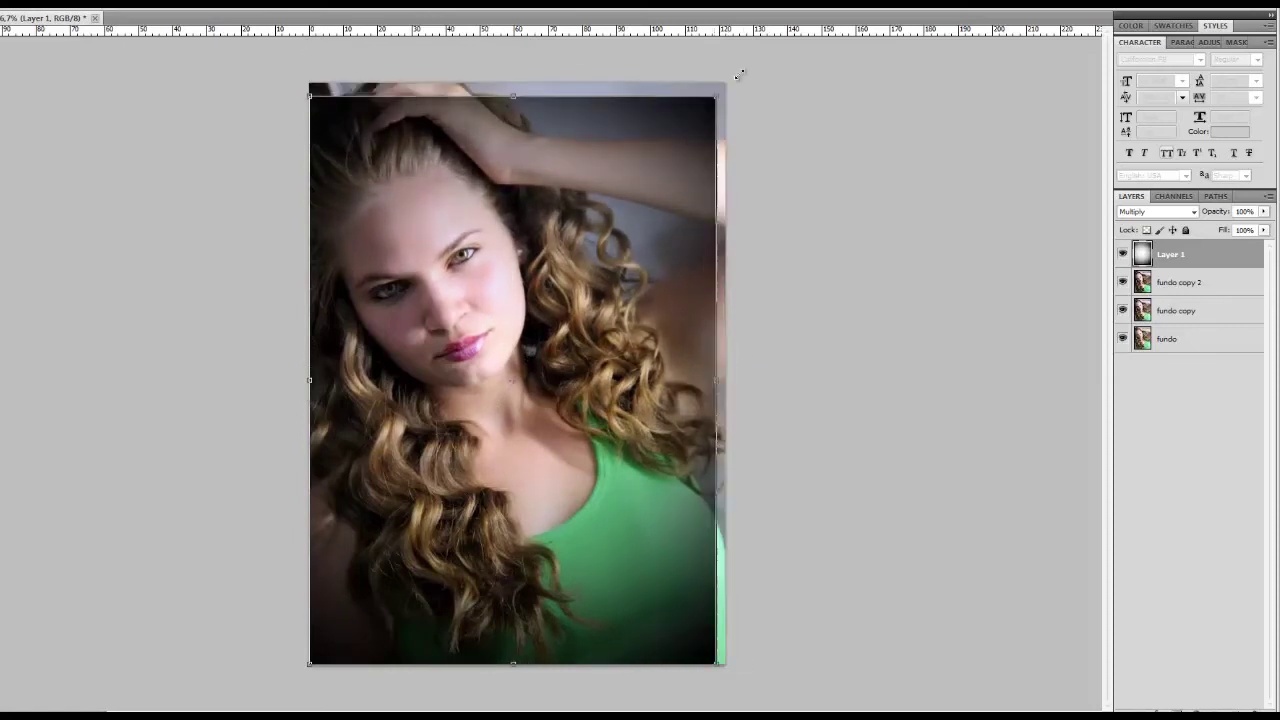
mouse_move(750, 64)
mouse_down()
mouse_move(703, 100)
mouse_move(660, 175)
mouse_move(760, 63)
mouse_move(663, 137)
mouse_move(757, 54)
mouse_move(689, 115)
mouse_move(750, 58)
mouse_move(700, 106)
mouse_move(751, 69)
mouse_up()
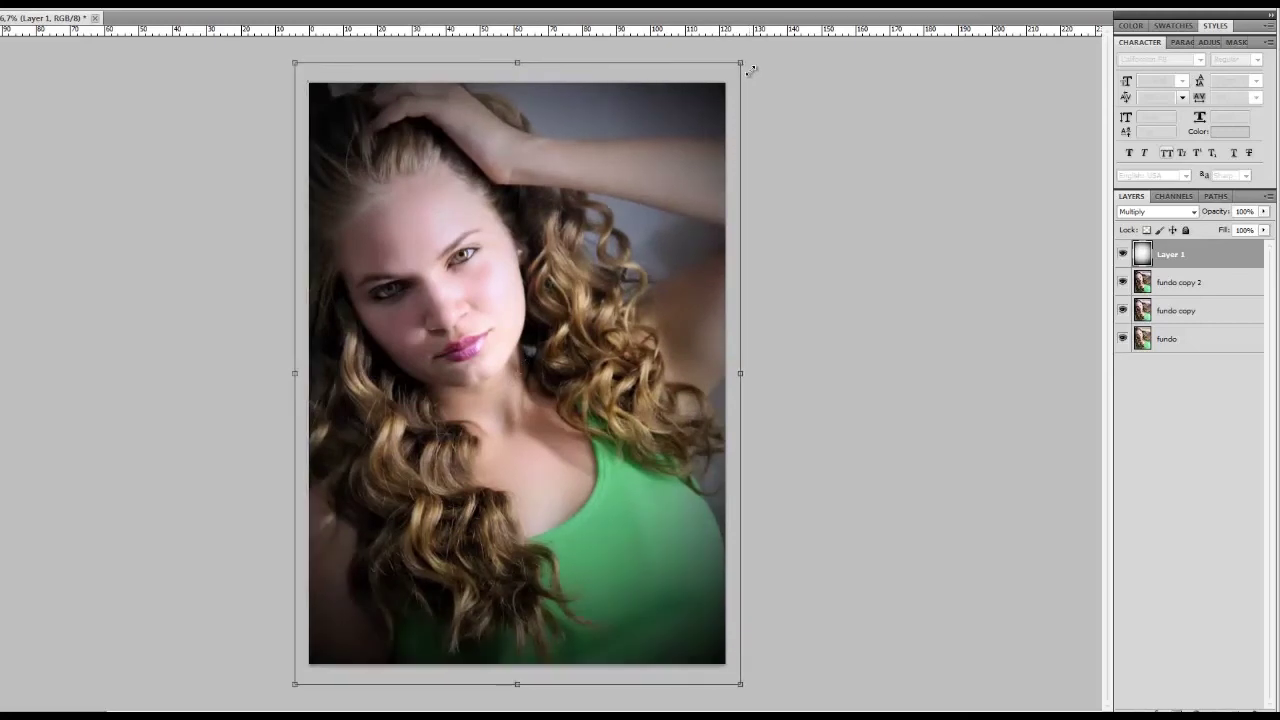
mouse_move(749, 68)
mouse_down()
mouse_move(759, 61)
mouse_move(724, 116)
mouse_up()
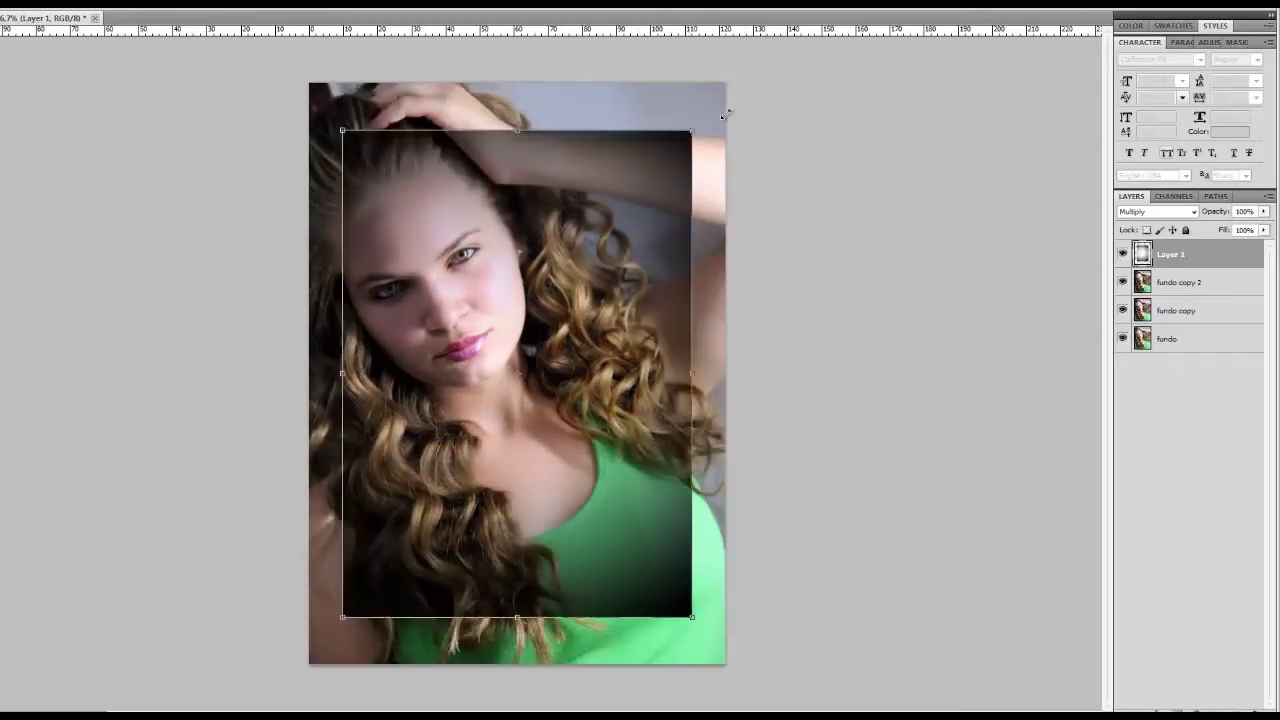
mouse_move(724, 116)
mouse_down()
mouse_move(809, 46)
mouse_move(798, 55)
mouse_up()
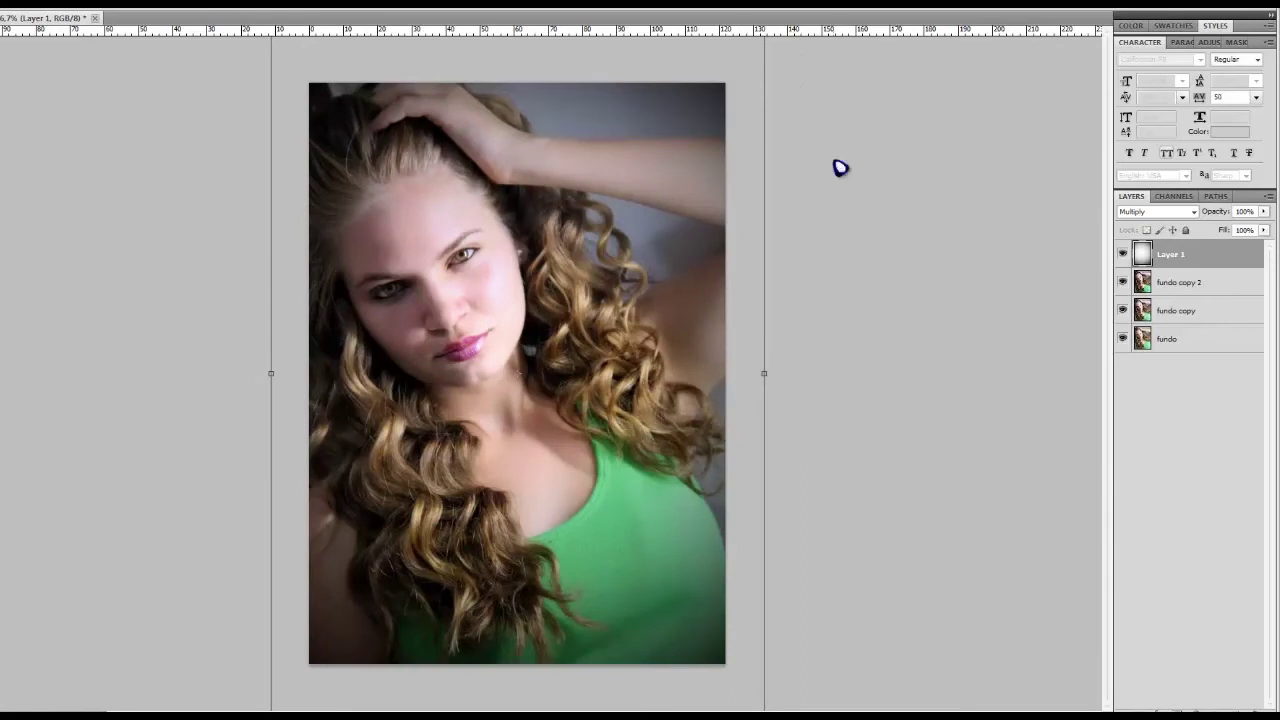
key(Return)
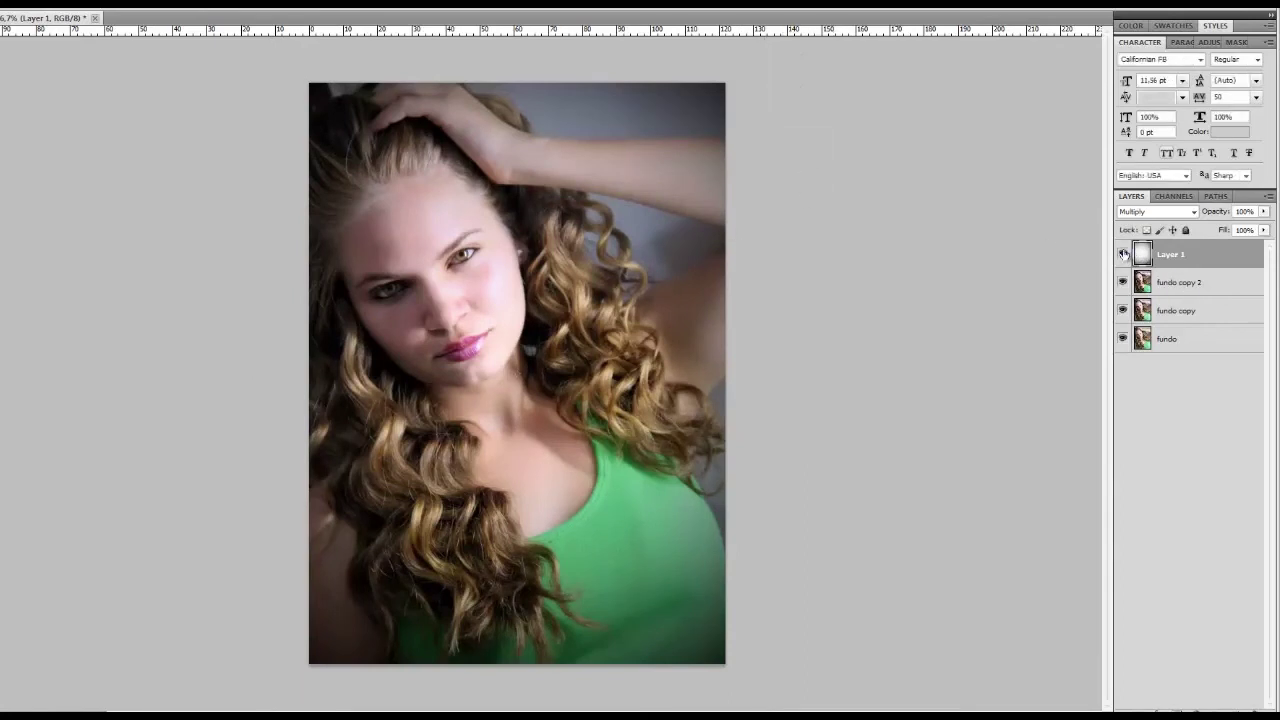
Compare the vignette on and off, and keep it in Multiply after trying Color Burn.
click(1123, 254)
click(1122, 255)
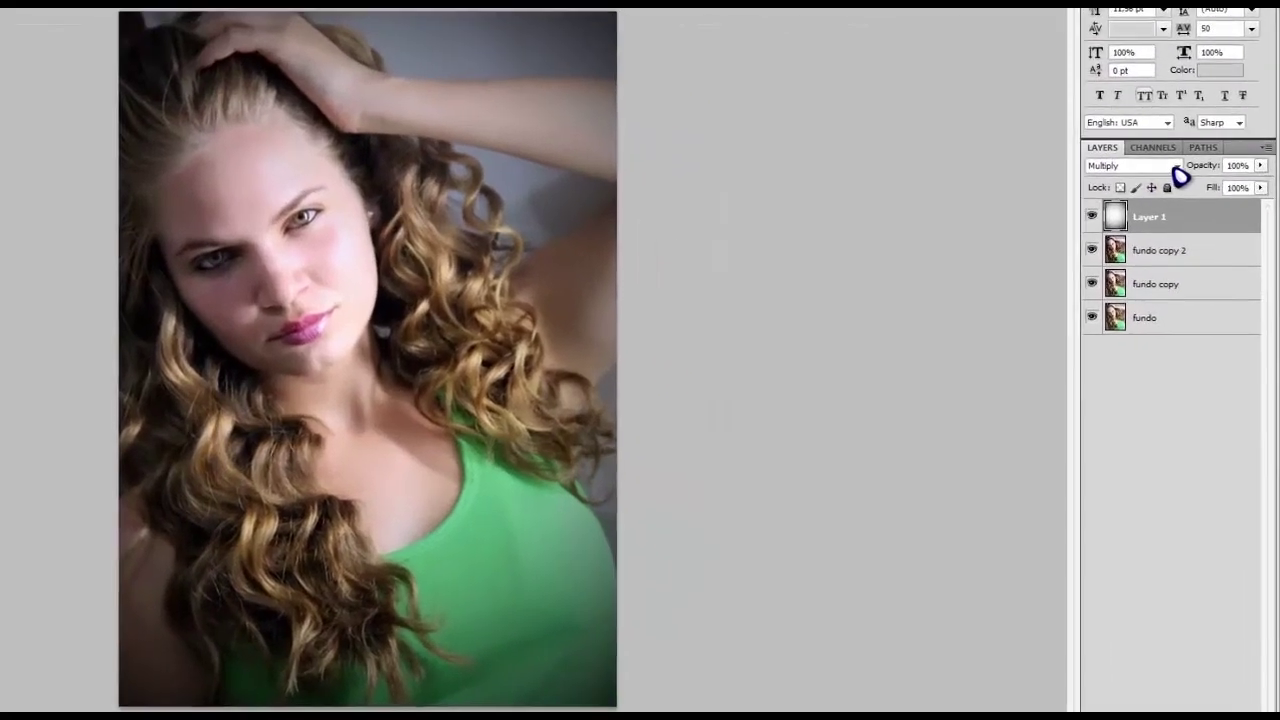
click(1190, 211)
click(1108, 250)
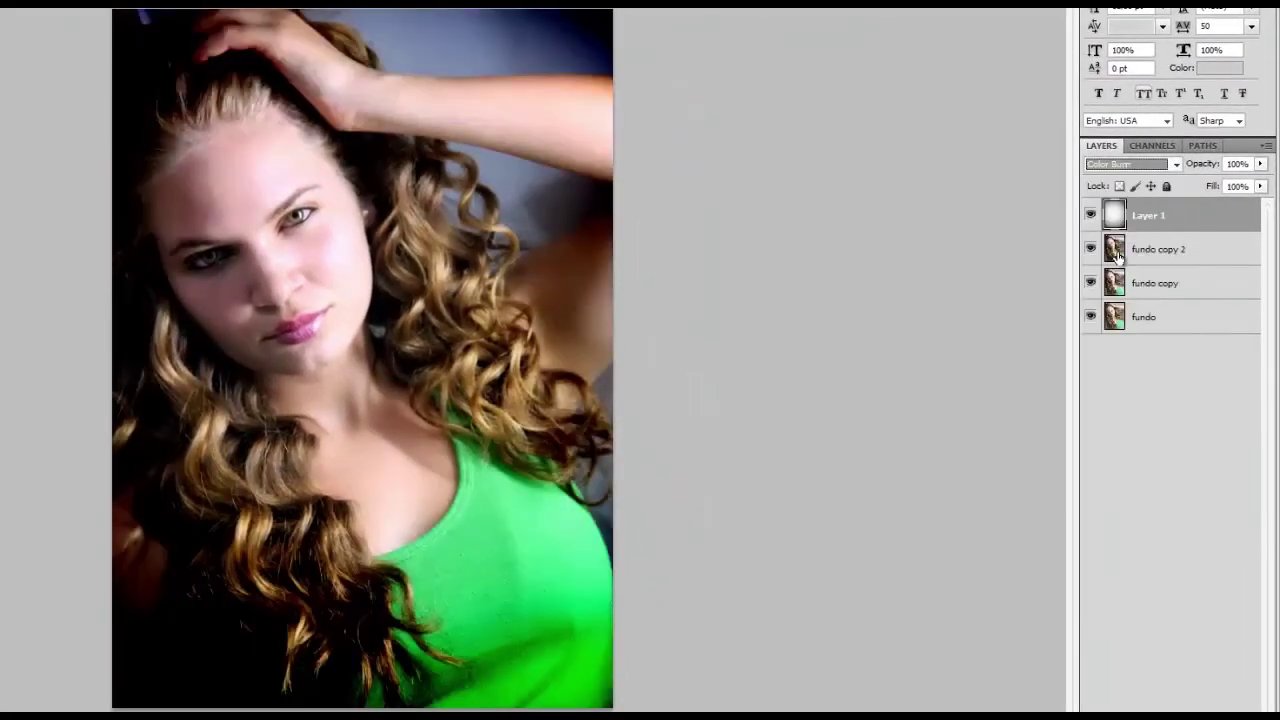
key(Up)
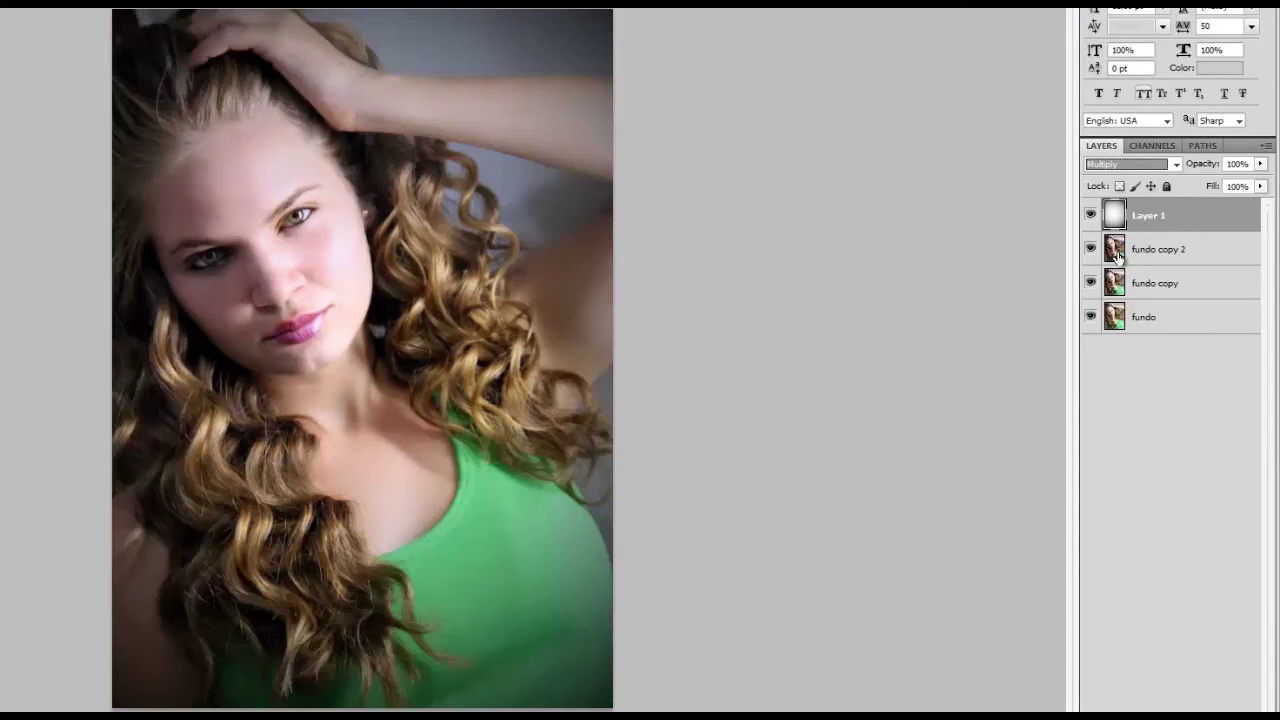
Lower the vignette layer's opacity to 40%.
click(1261, 165)
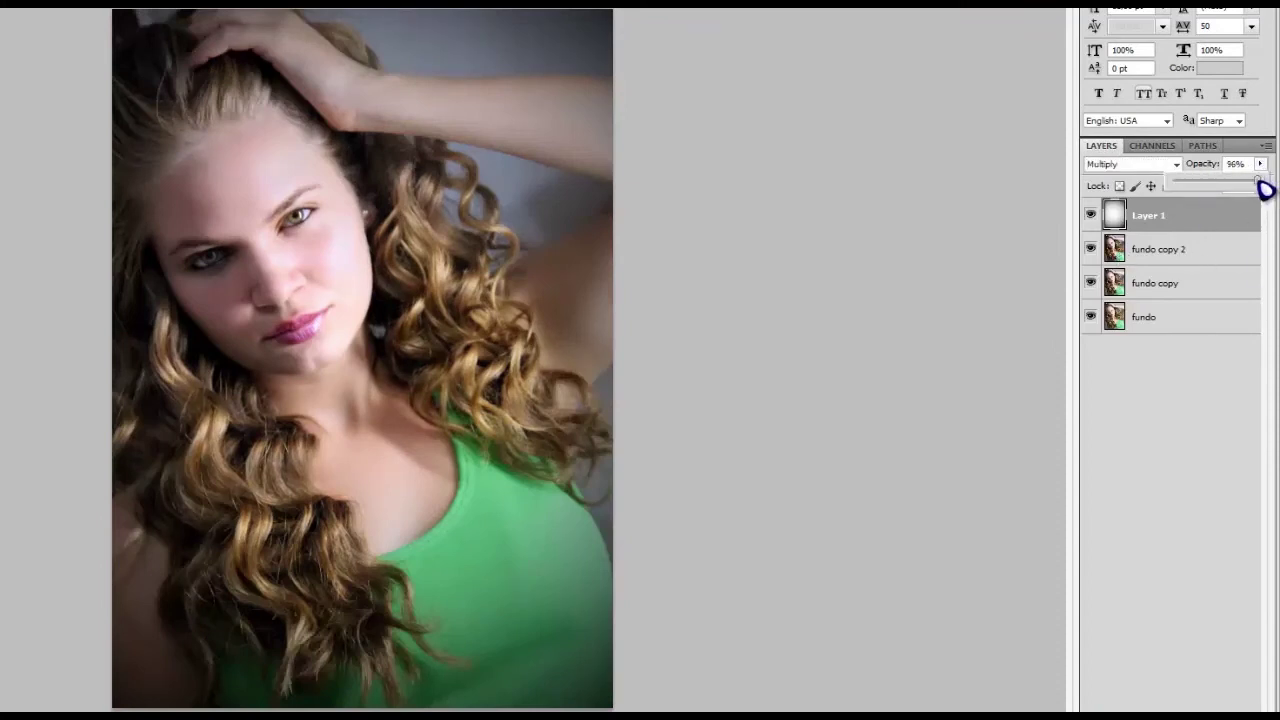
mouse_move(1240, 189)
mouse_down()
mouse_move(1175, 184)
mouse_move(1215, 186)
mouse_up()
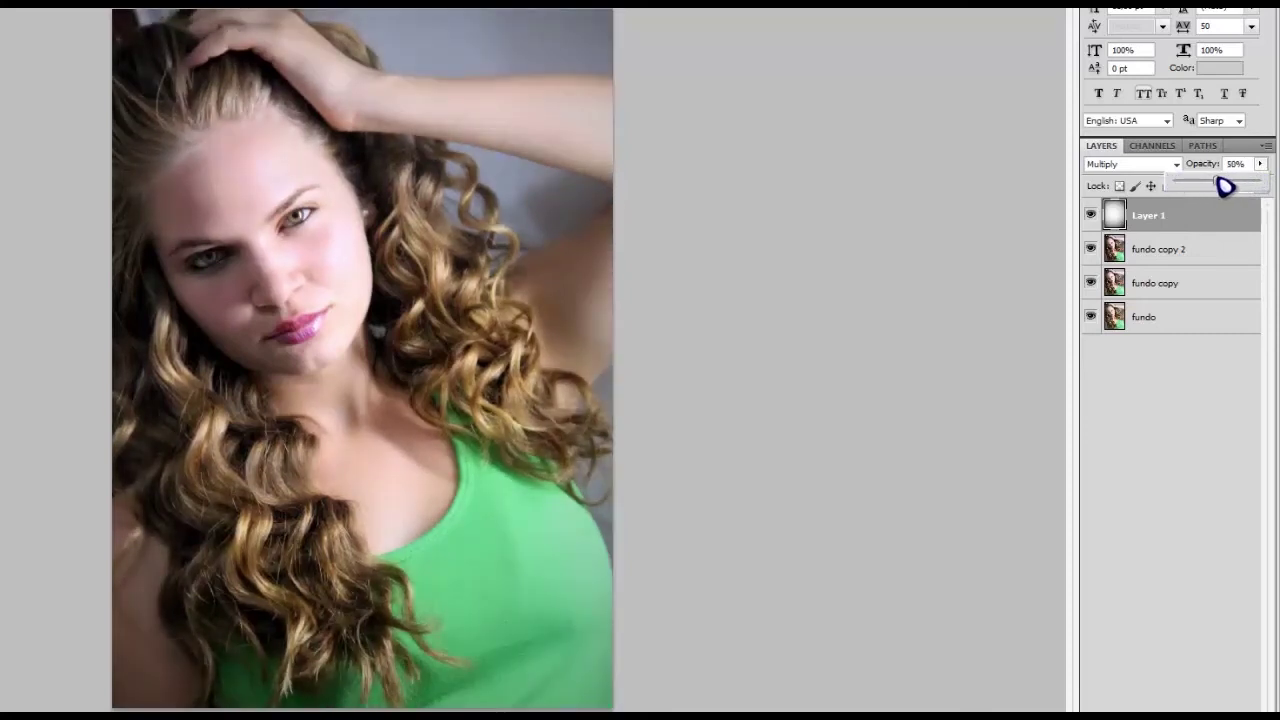
click(1210, 167)
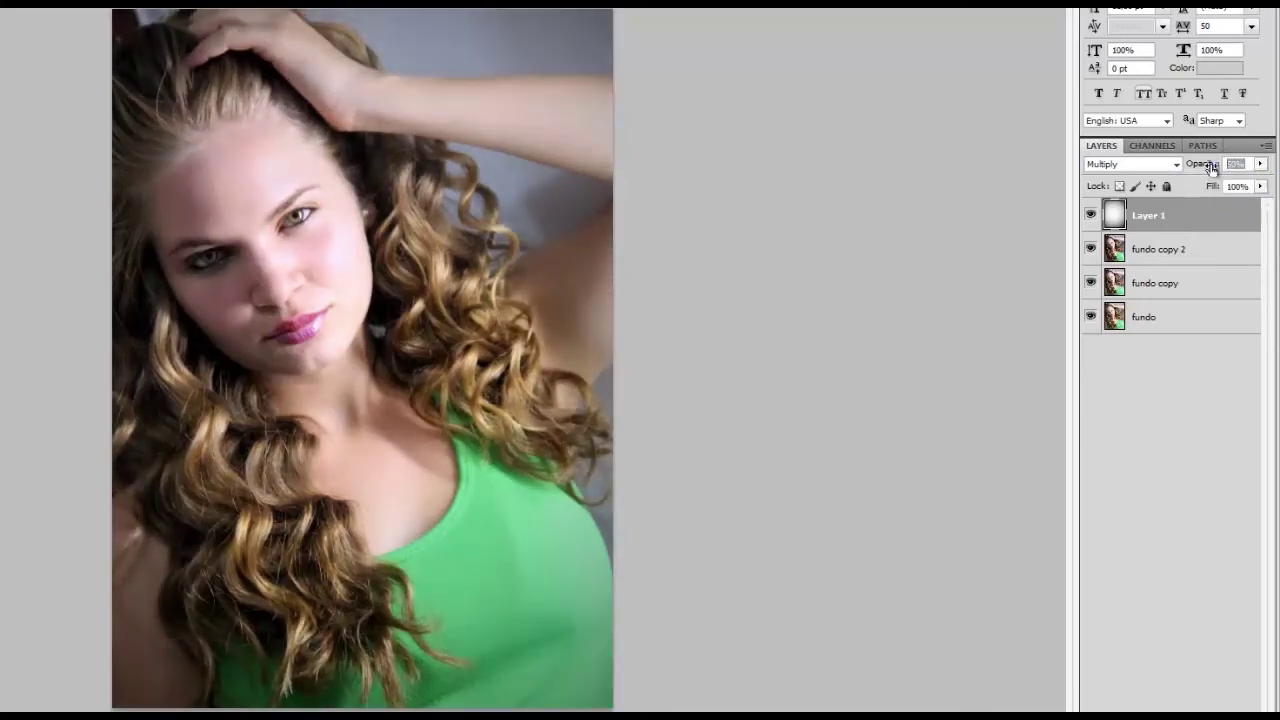
text(40)
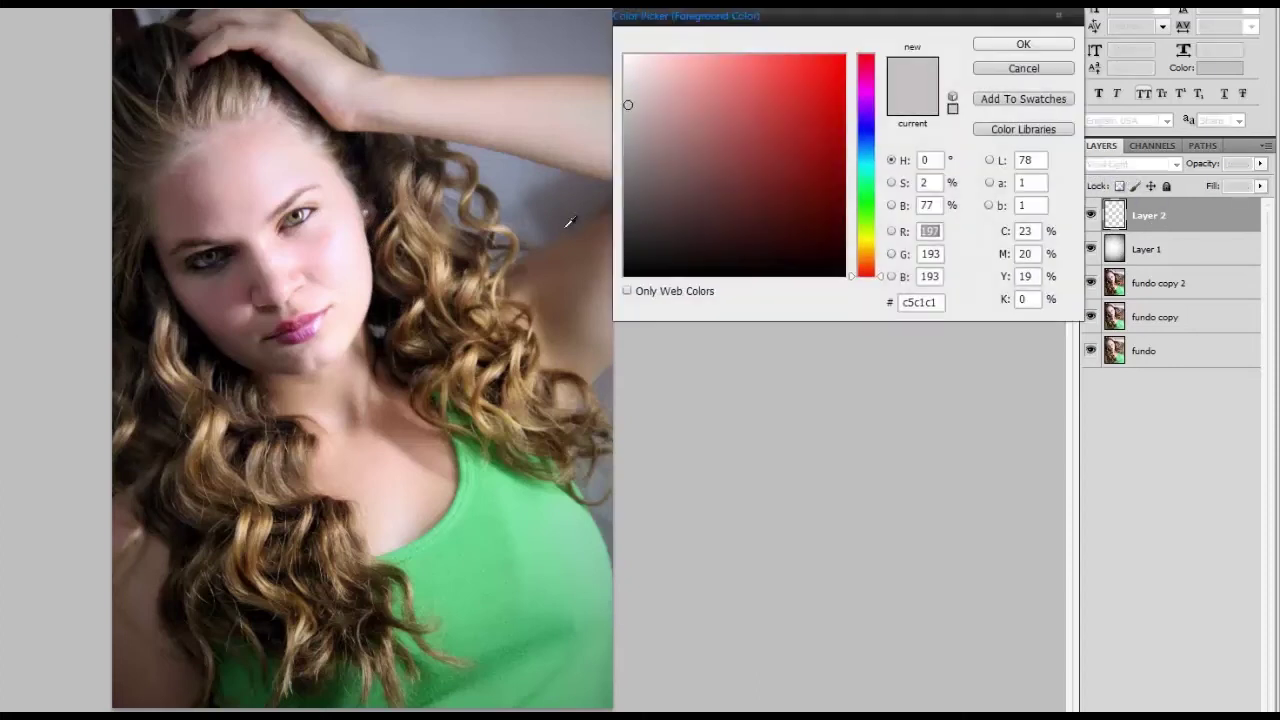
Pick light grey #cbcbcb in the Color Picker as the foreground colour and confirm.
drag(624, 99, 625, 101)
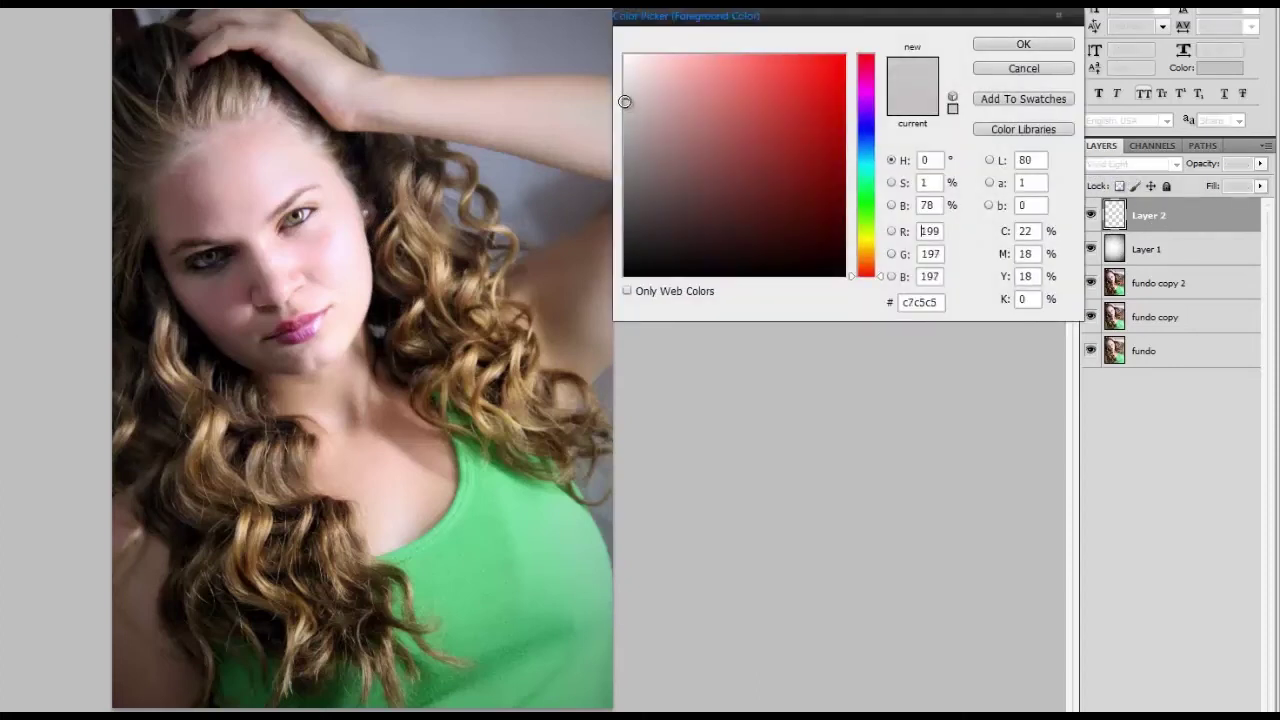
click(1002, 46)
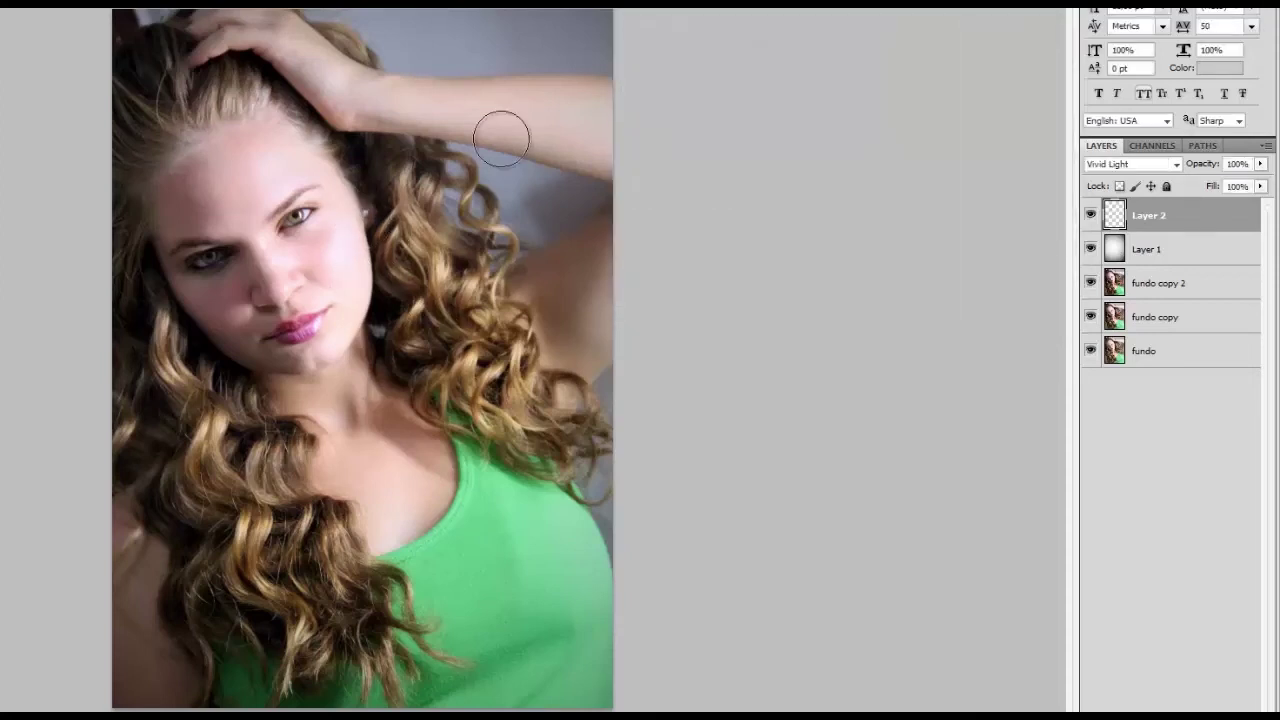
Test brightening strokes on the arm, cheek, forehead and hair, undoing each.
mouse_move(457, 108)
mouse_down()
mouse_move(611, 120)
mouse_move(557, 162)
mouse_move(457, 114)
mouse_move(623, 106)
mouse_move(337, 86)
mouse_move(422, 118)
mouse_up()
key(ctrl+z)
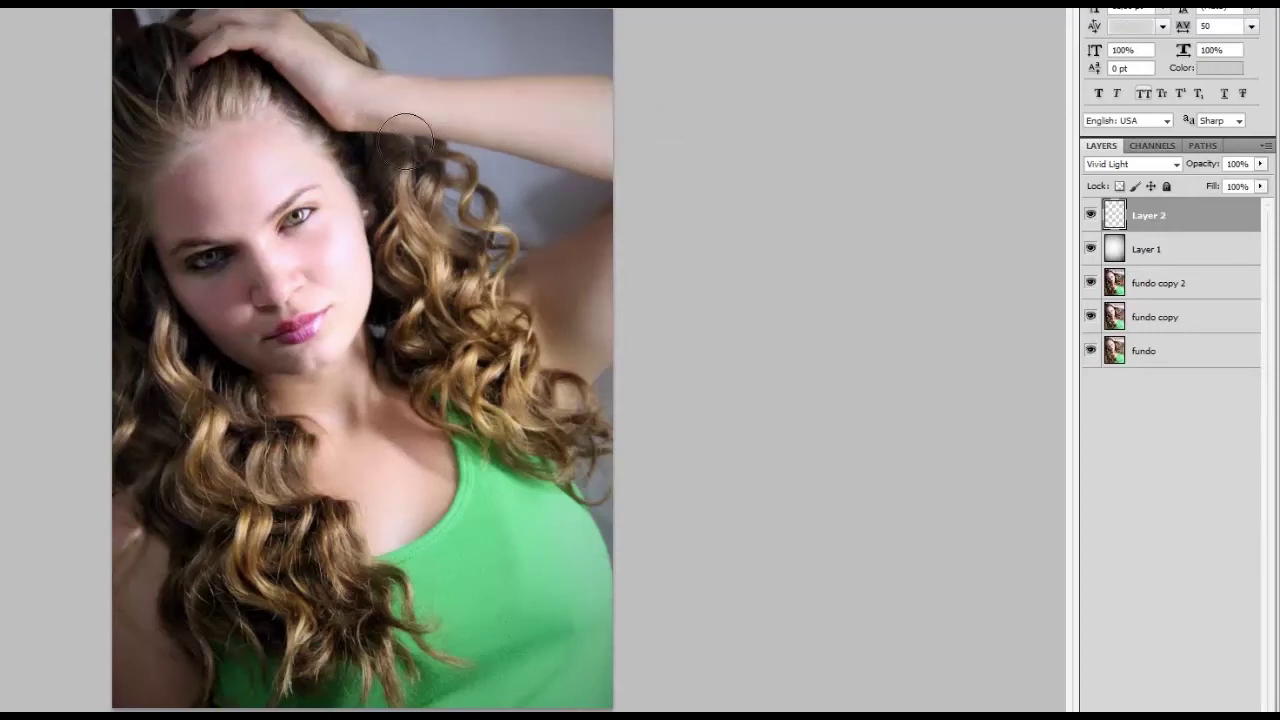
mouse_move(337, 249)
mouse_down()
mouse_move(349, 318)
mouse_move(346, 291)
mouse_up()
drag(266, 177, 255, 195)
key(ctrl+alt+z)
key(ctrl+alt+z)
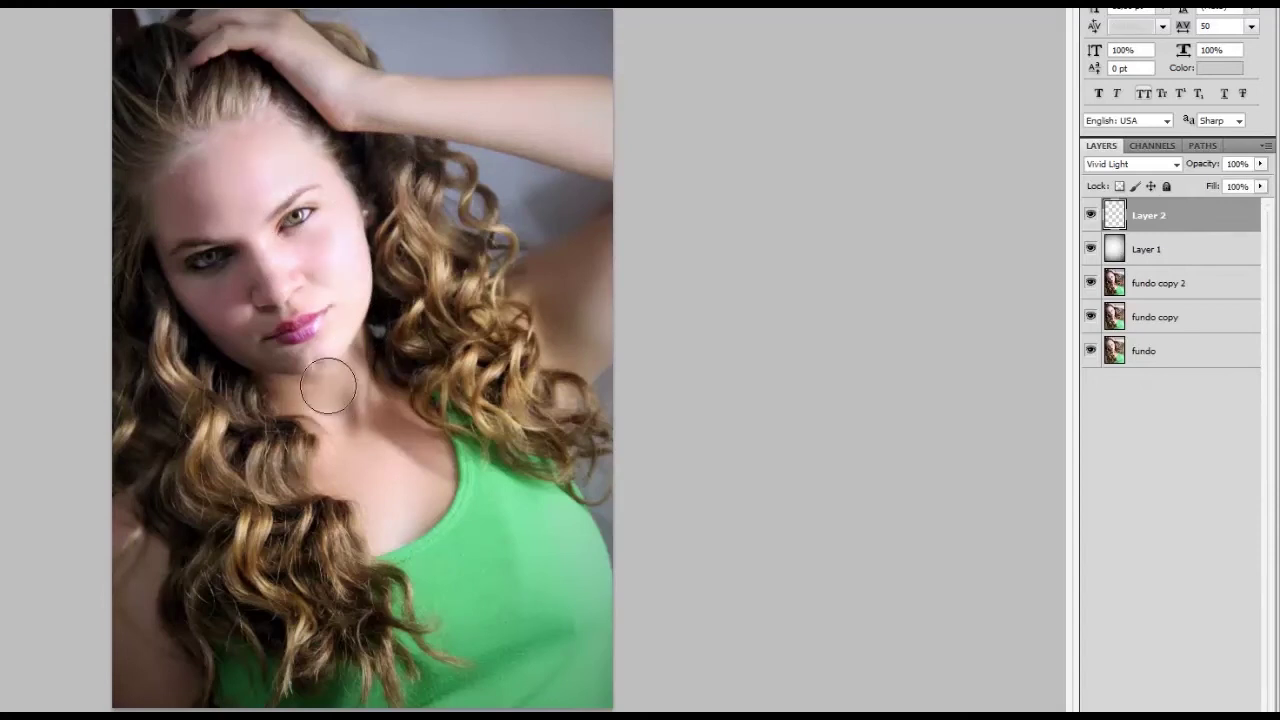
mouse_move(400, 180)
mouse_down()
mouse_move(440, 330)
mouse_move(495, 400)
mouse_move(525, 330)
mouse_move(414, 195)
mouse_up()
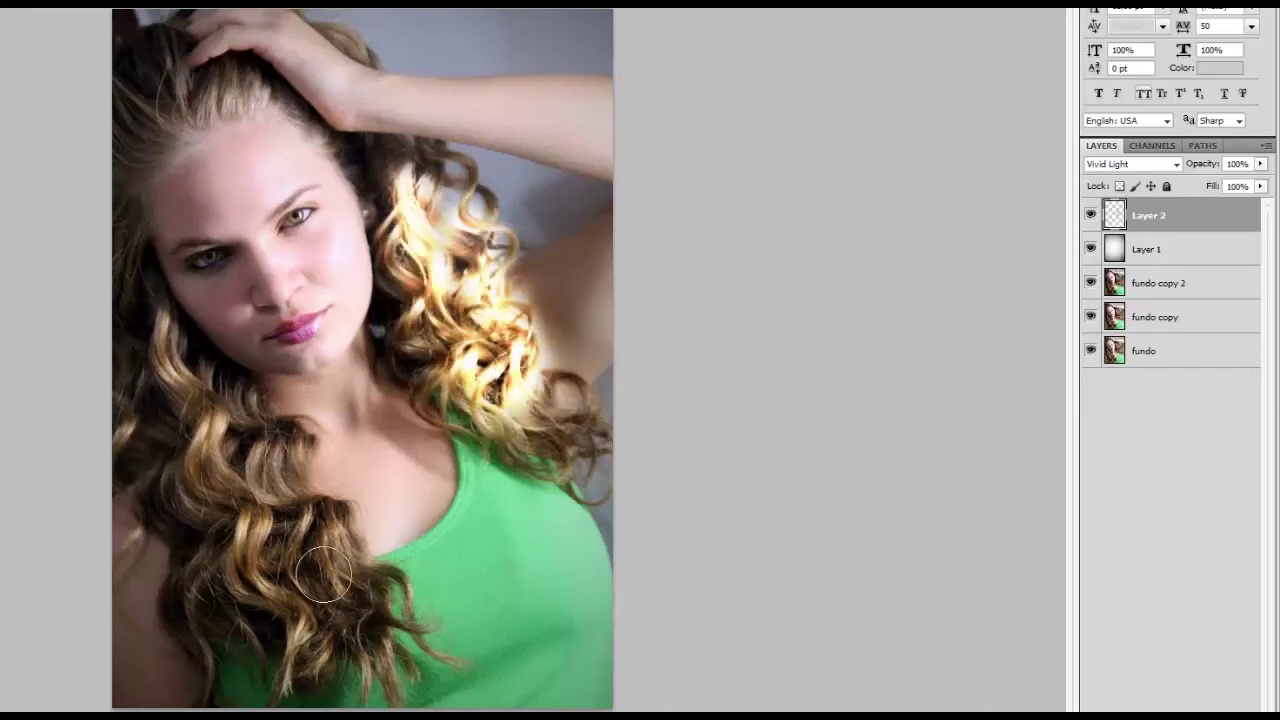
mouse_move(328, 575)
mouse_down()
mouse_move(131, 280)
mouse_move(196, 388)
mouse_move(255, 425)
mouse_up()
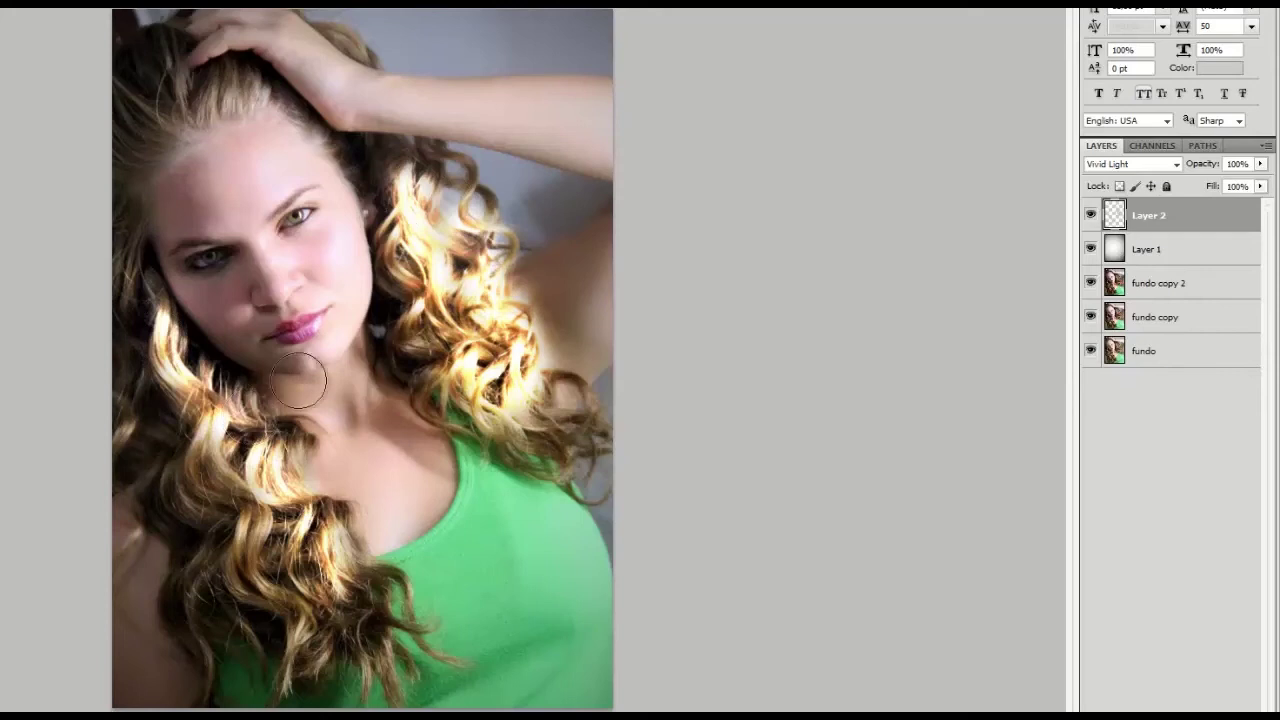
key(ctrl+alt+z)
key(ctrl+alt+z)
key(ctrl+alt+z)
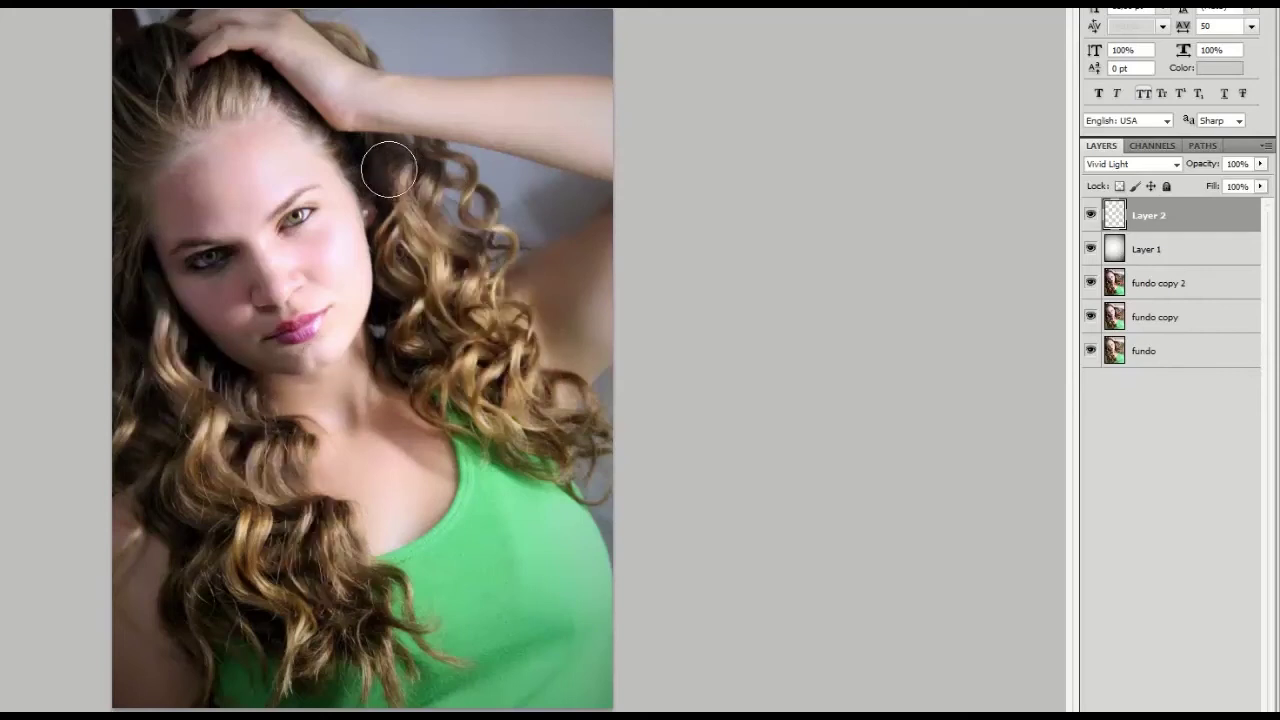
Paint highlights over the temple, left-side, crown and right-side curls, undoing any strokes on the shirt.
mouse_move(389, 170)
mouse_down()
mouse_move(410, 300)
mouse_move(455, 385)
mouse_move(551, 458)
mouse_move(470, 235)
mouse_move(400, 150)
mouse_move(340, 140)
mouse_move(265, 85)
mouse_move(180, 100)
mouse_move(120, 143)
mouse_move(96, 210)
mouse_up()
mouse_move(143, 271)
mouse_down()
mouse_move(280, 570)
mouse_move(352, 655)
mouse_move(270, 420)
mouse_move(370, 600)
mouse_move(410, 640)
mouse_move(226, 627)
mouse_move(113, 307)
mouse_up()
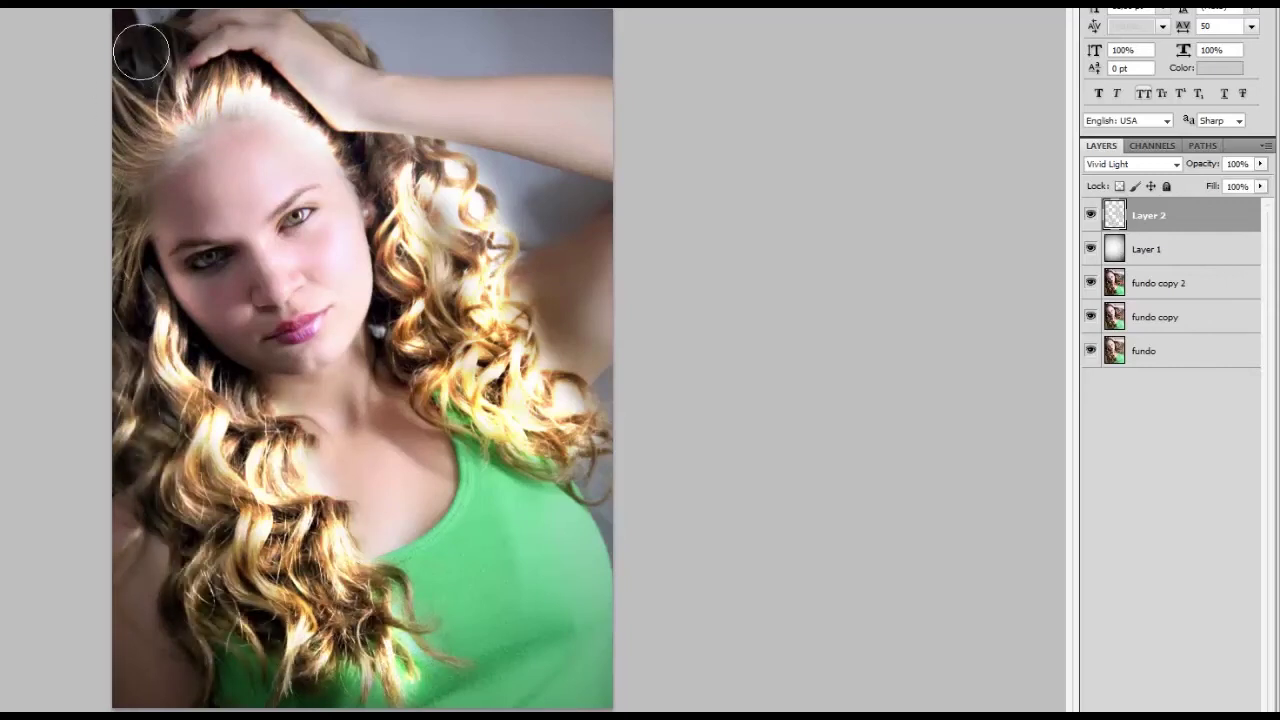
mouse_move(283, 44)
mouse_down()
mouse_move(360, 45)
mouse_move(340, 38)
mouse_up()
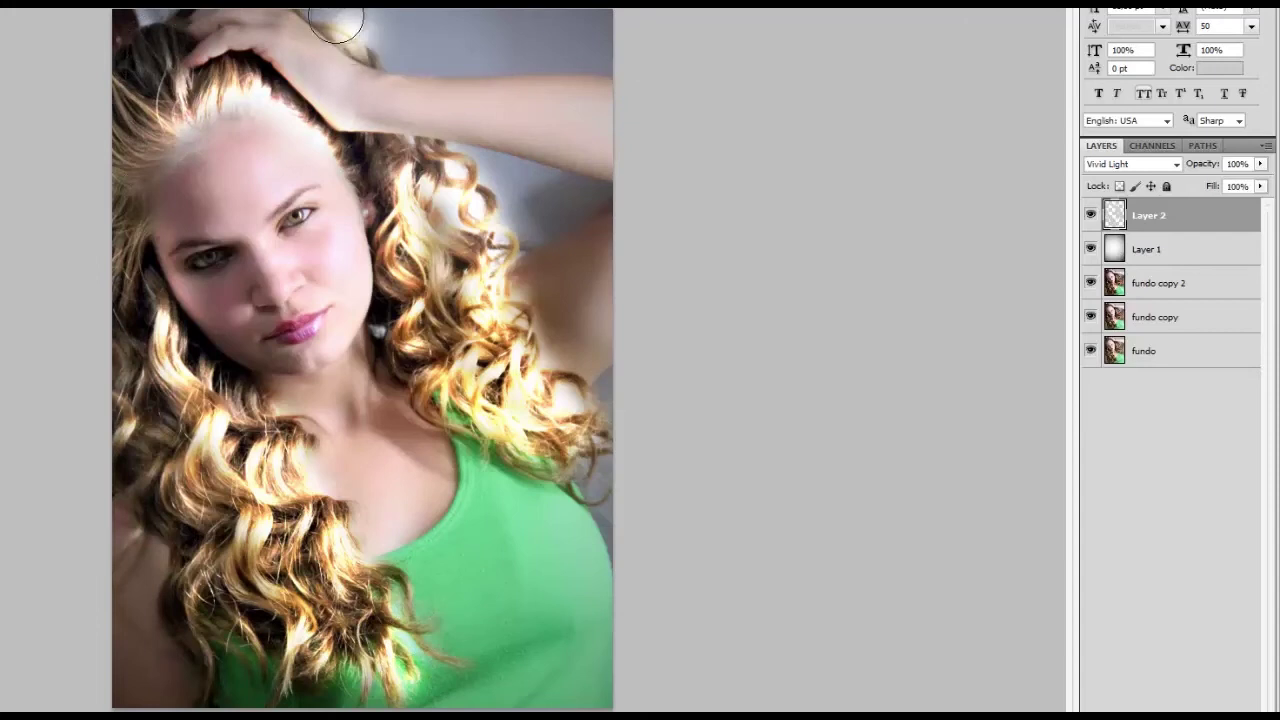
mouse_move(470, 193)
mouse_down()
mouse_move(590, 435)
mouse_move(560, 380)
mouse_move(408, 330)
mouse_move(355, 140)
mouse_up()
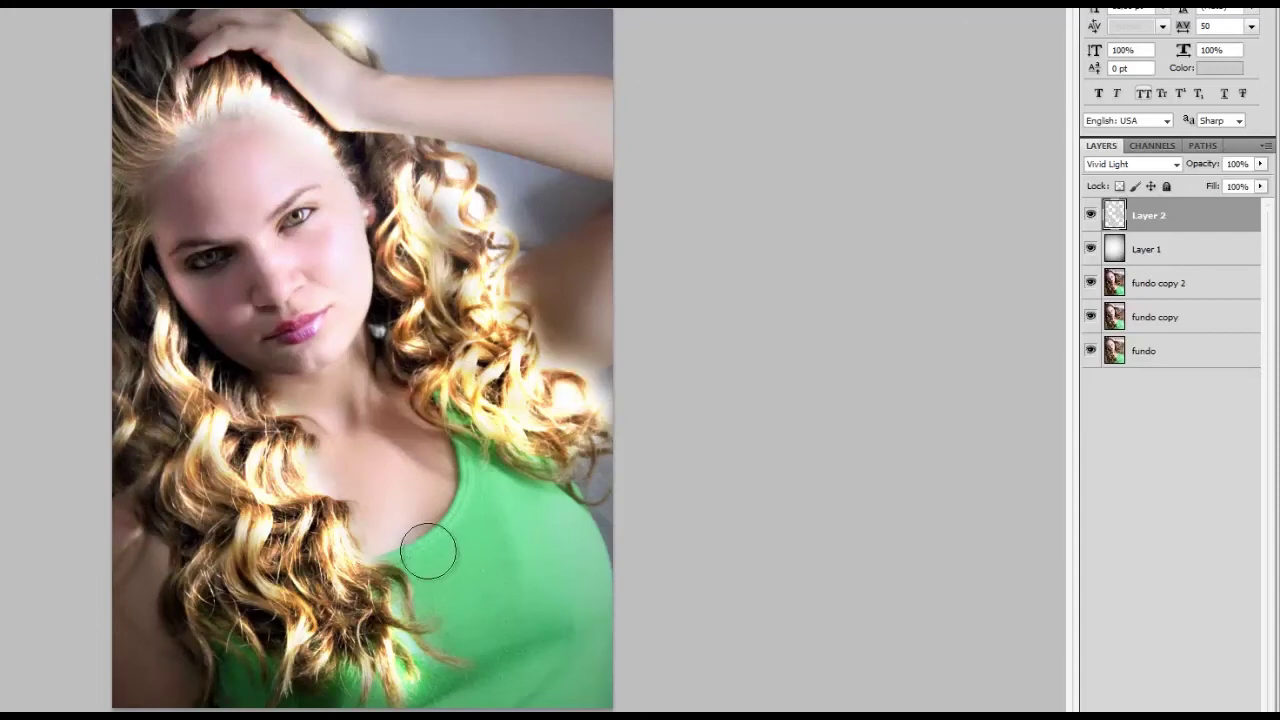
mouse_move(240, 635)
mouse_down()
mouse_move(255, 690)
mouse_move(520, 690)
mouse_move(603, 580)
mouse_move(500, 470)
mouse_move(455, 525)
mouse_move(398, 690)
mouse_up()
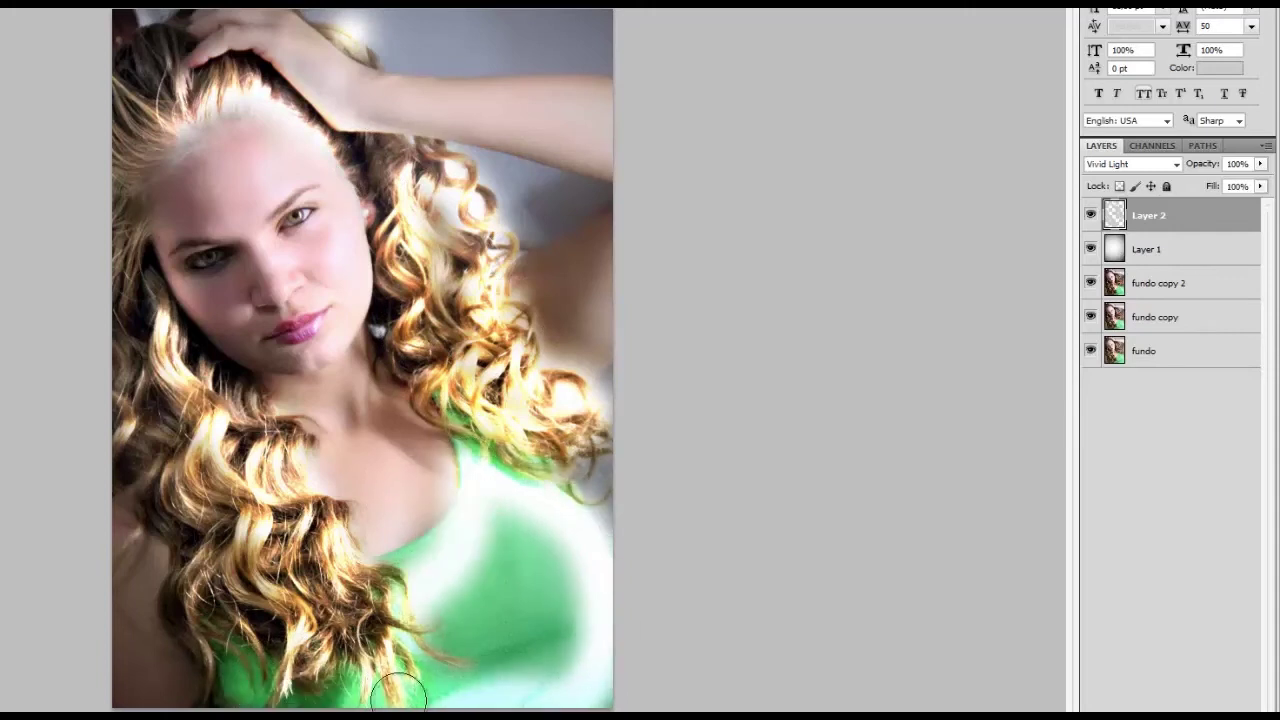
key(ctrl+z)
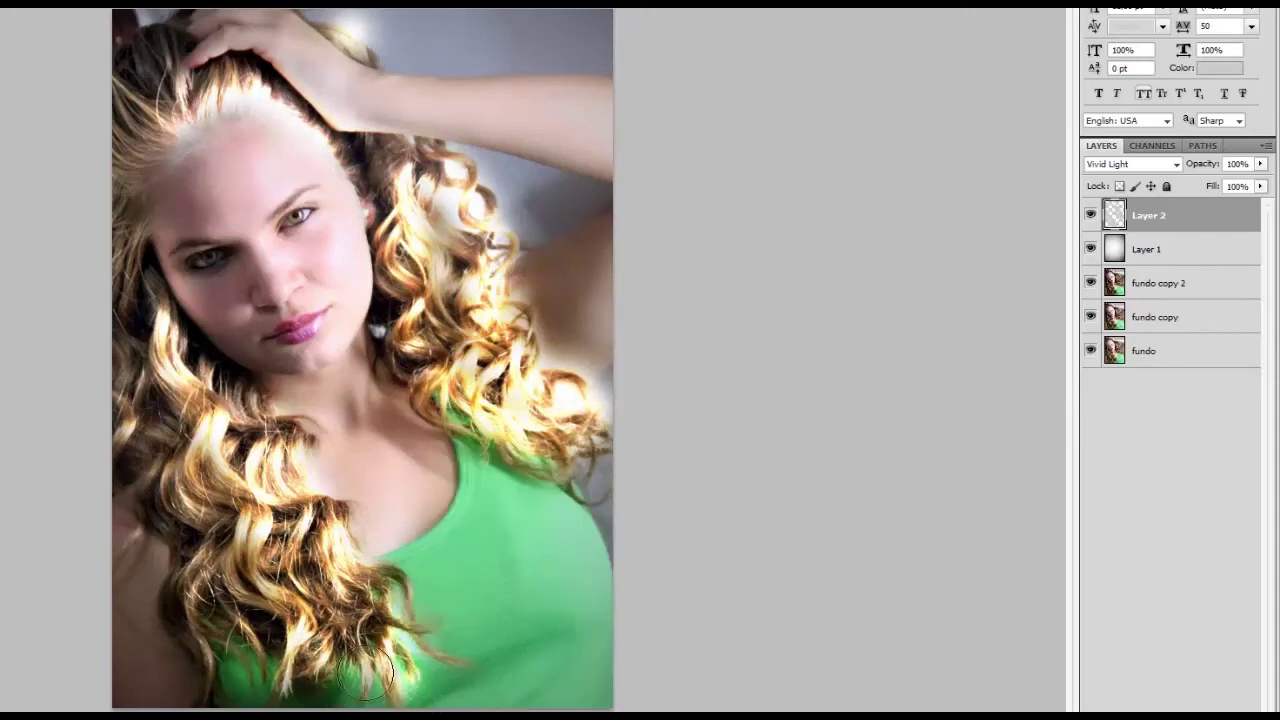
key(bracketright)
key(bracketright)
key(bracketright)
key(bracketright)
key(bracketright)
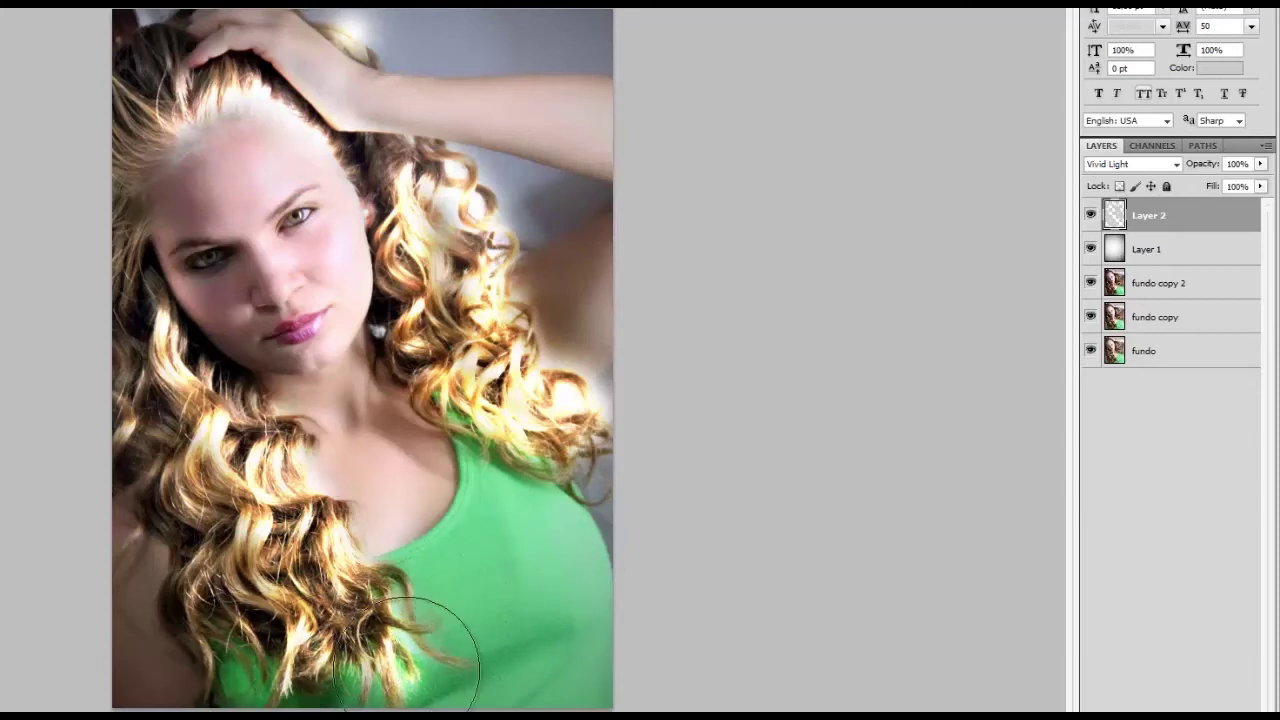
drag(406, 670, 418, 675)
key(ctrl+z)
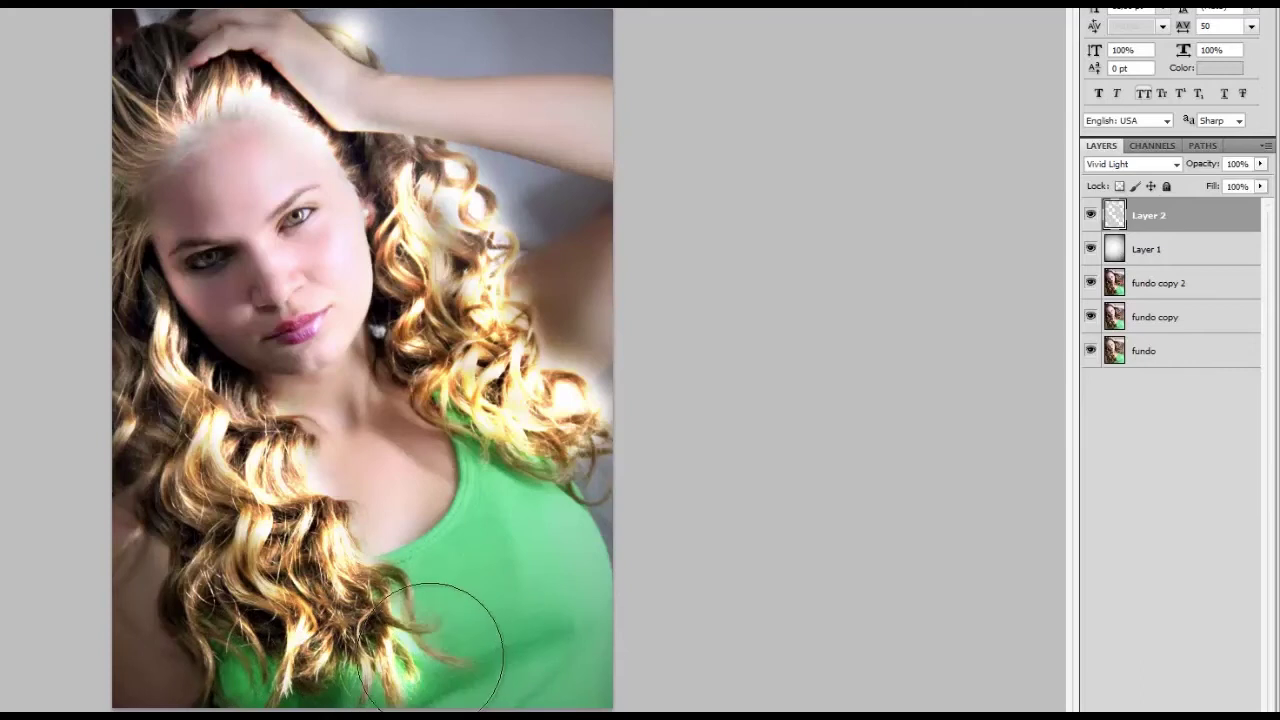
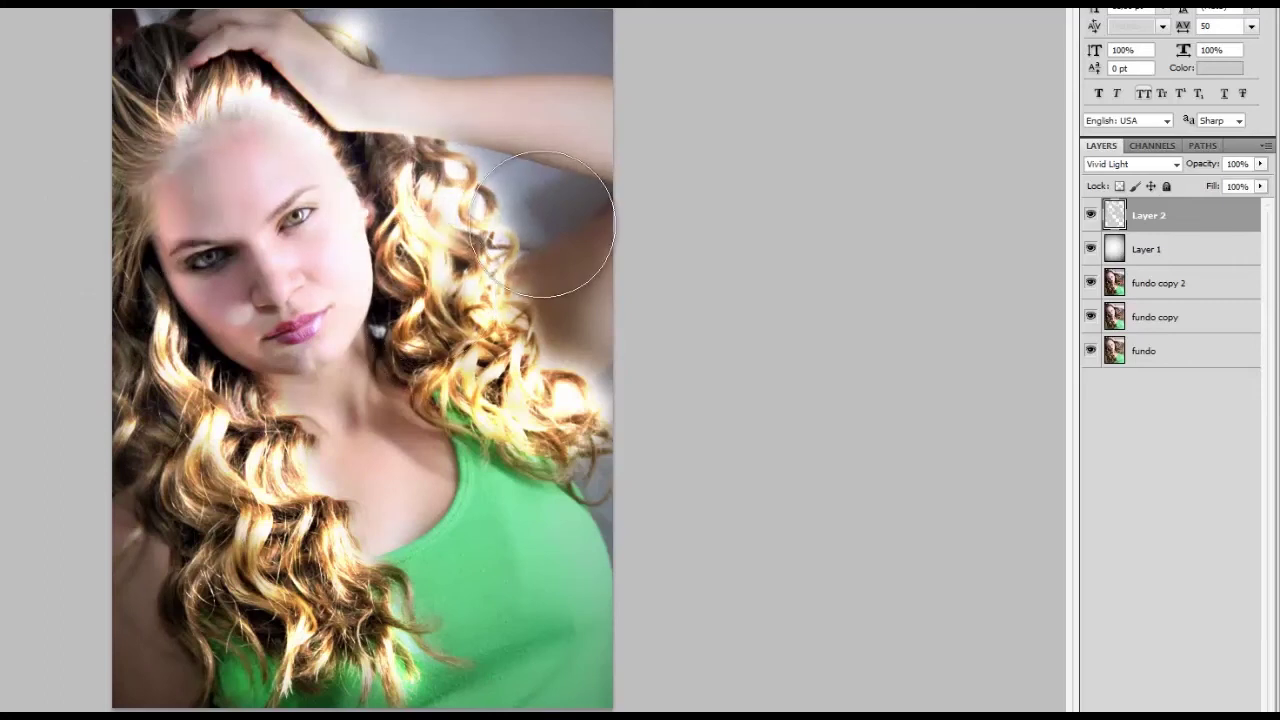
Undo a stray background stroke and lower Layer 2's opacity to 25%.
drag(575, 82, 513, 66)
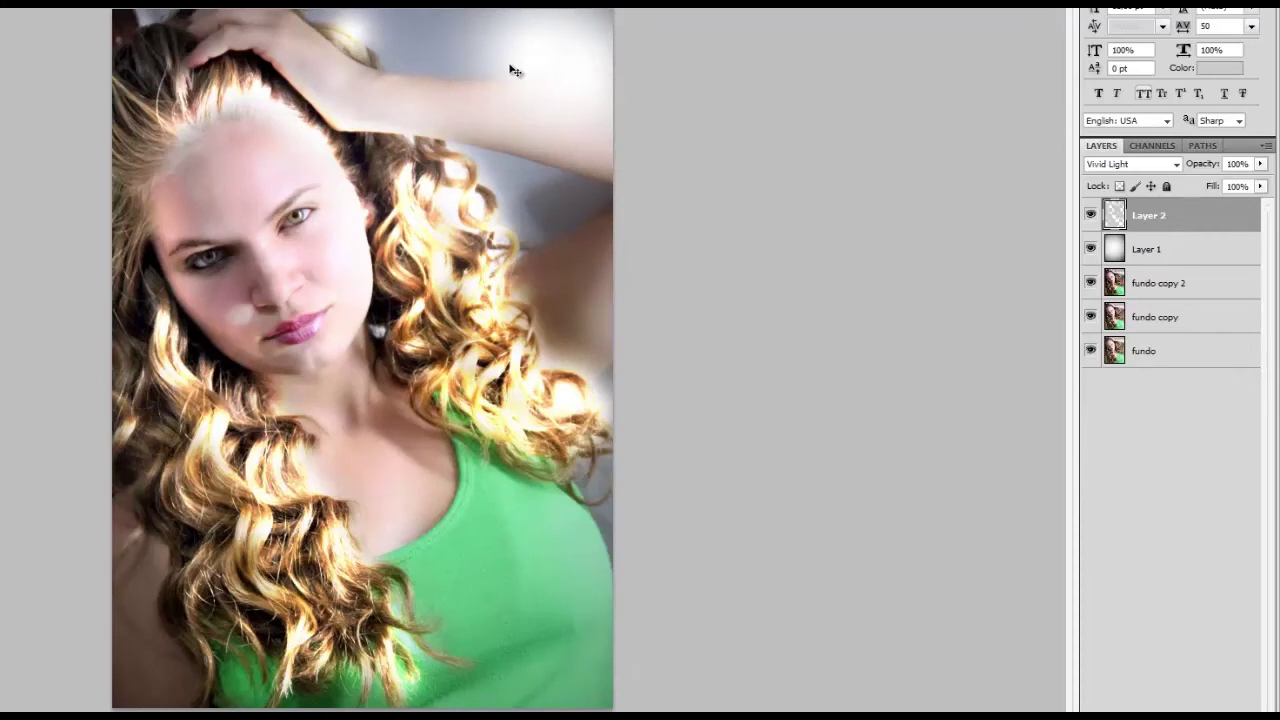
key(ctrl+z)
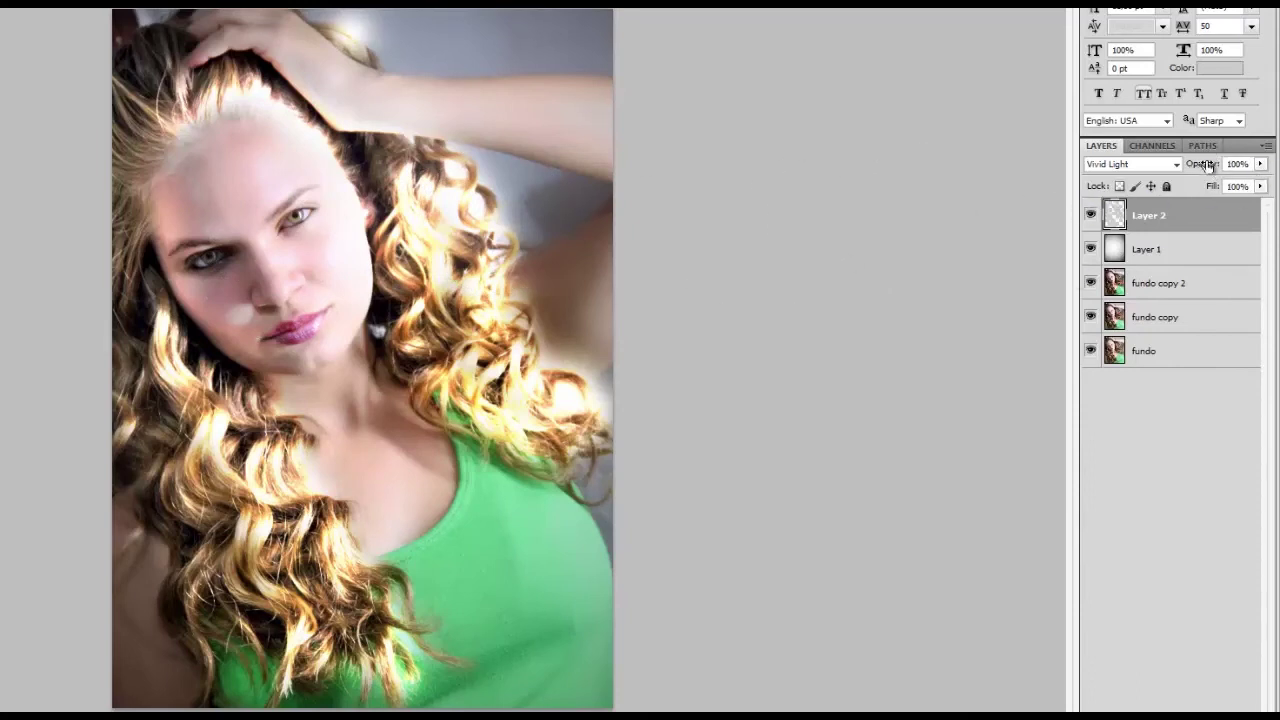
click(1261, 164)
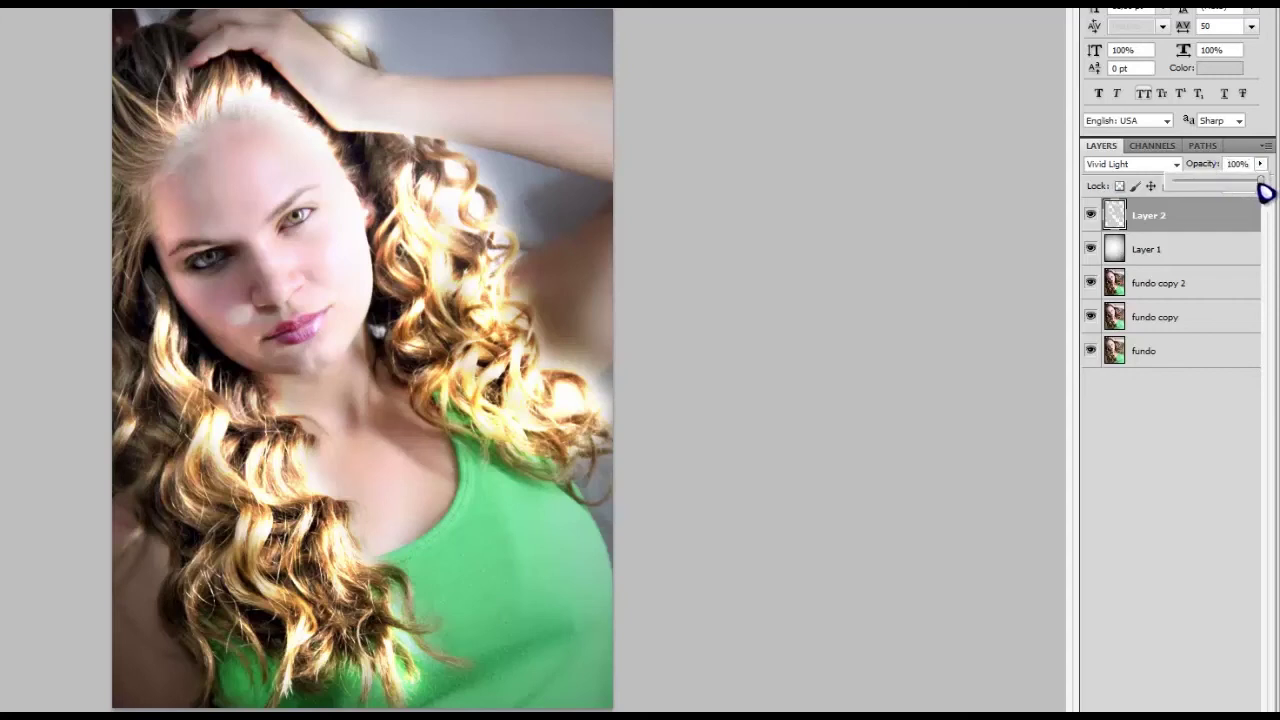
mouse_move(1266, 192)
mouse_down()
mouse_move(1170, 192)
mouse_move(1204, 192)
mouse_up()
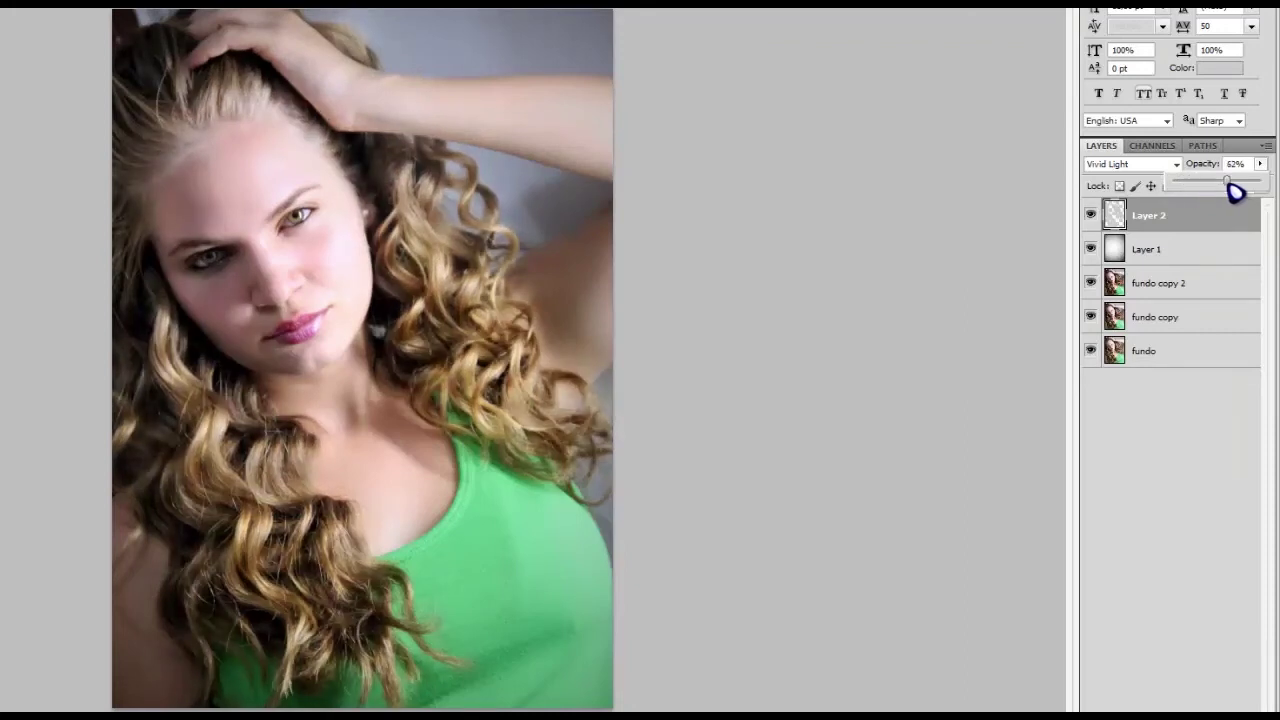
mouse_move(1236, 192)
mouse_down()
mouse_move(1178, 193)
mouse_move(1207, 194)
mouse_up()
text(25)
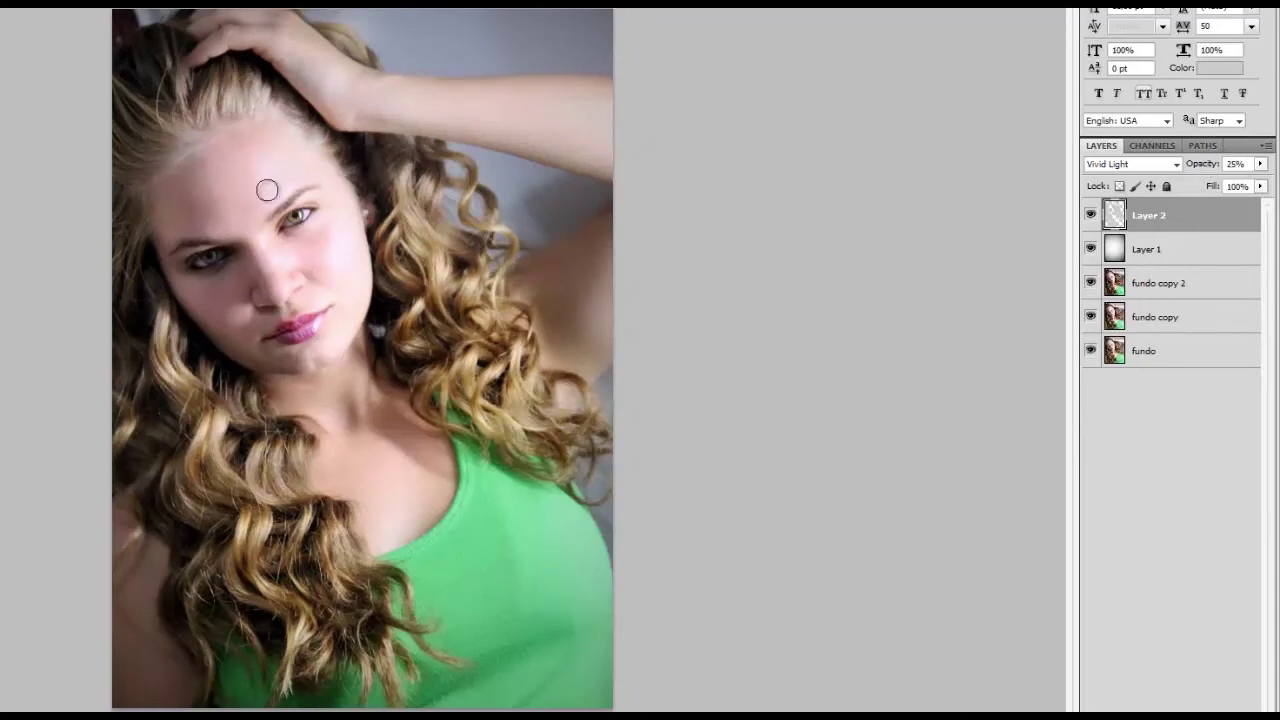
Enlarge the brush, deepen the lips, and raise Layer 2 opacity to about 38%.
key(bracketright)
key(bracketright)
key(bracketright)
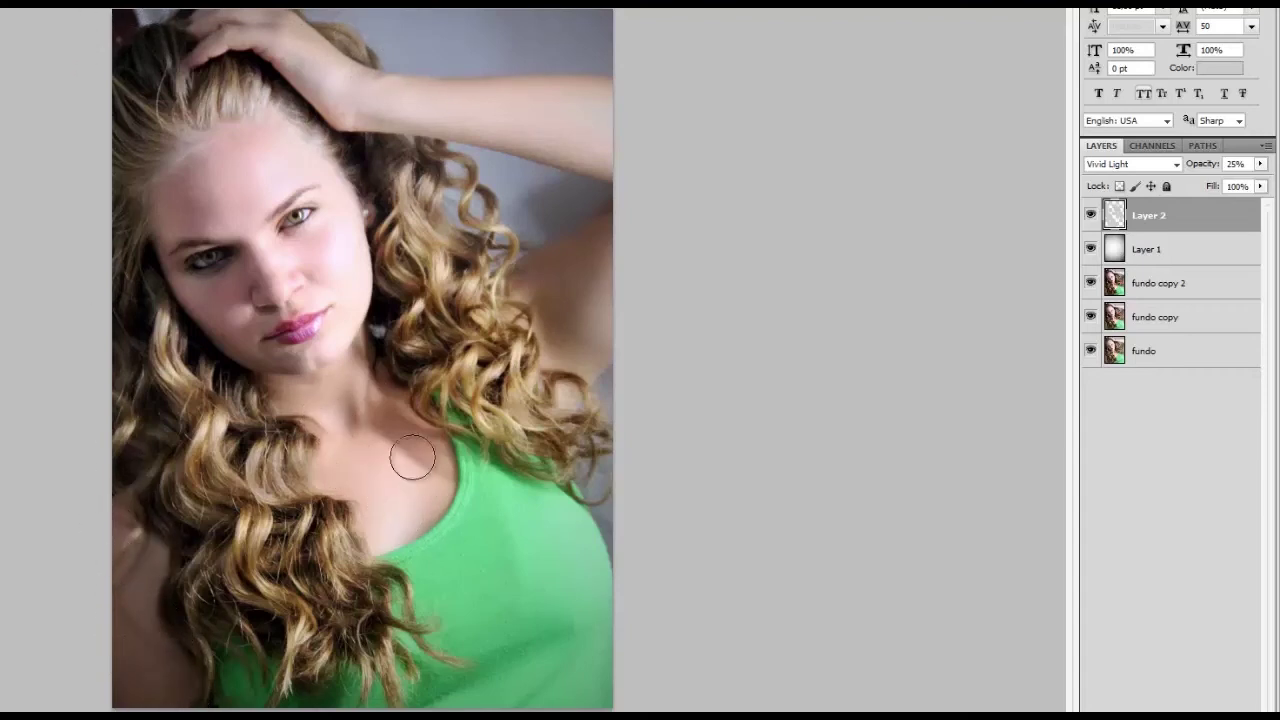
drag(299, 354, 302, 318)
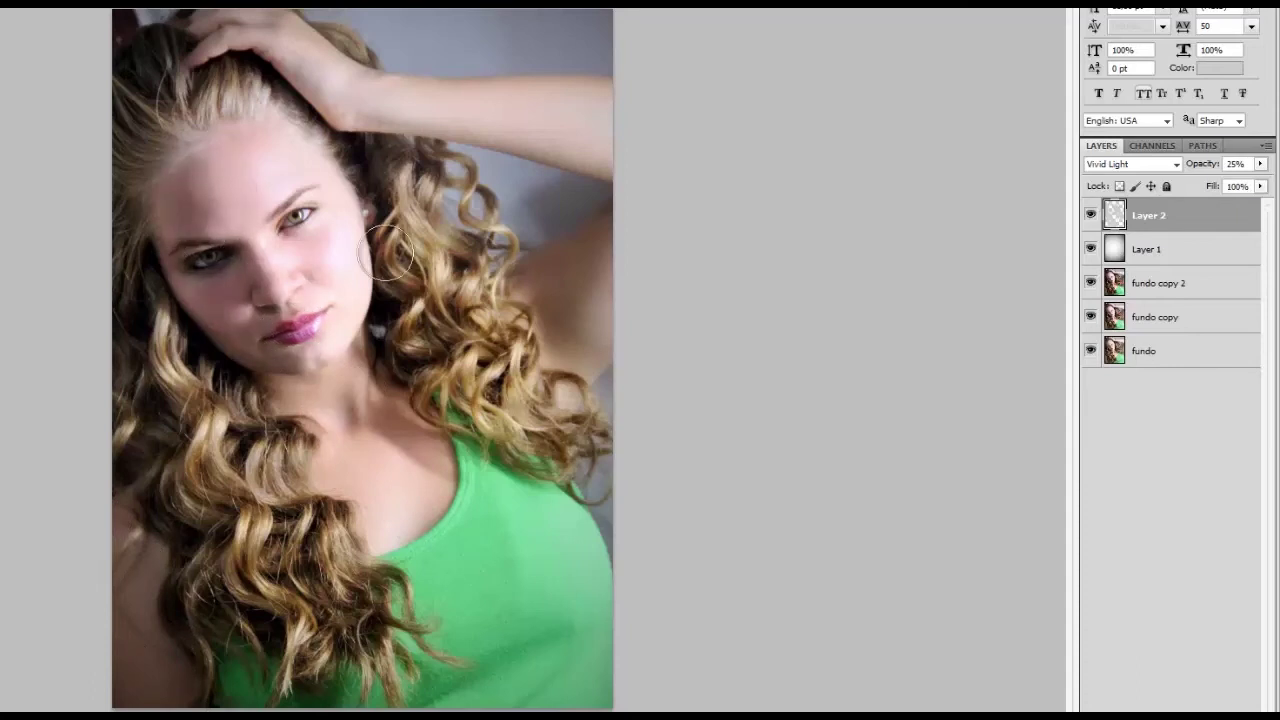
click(1262, 164)
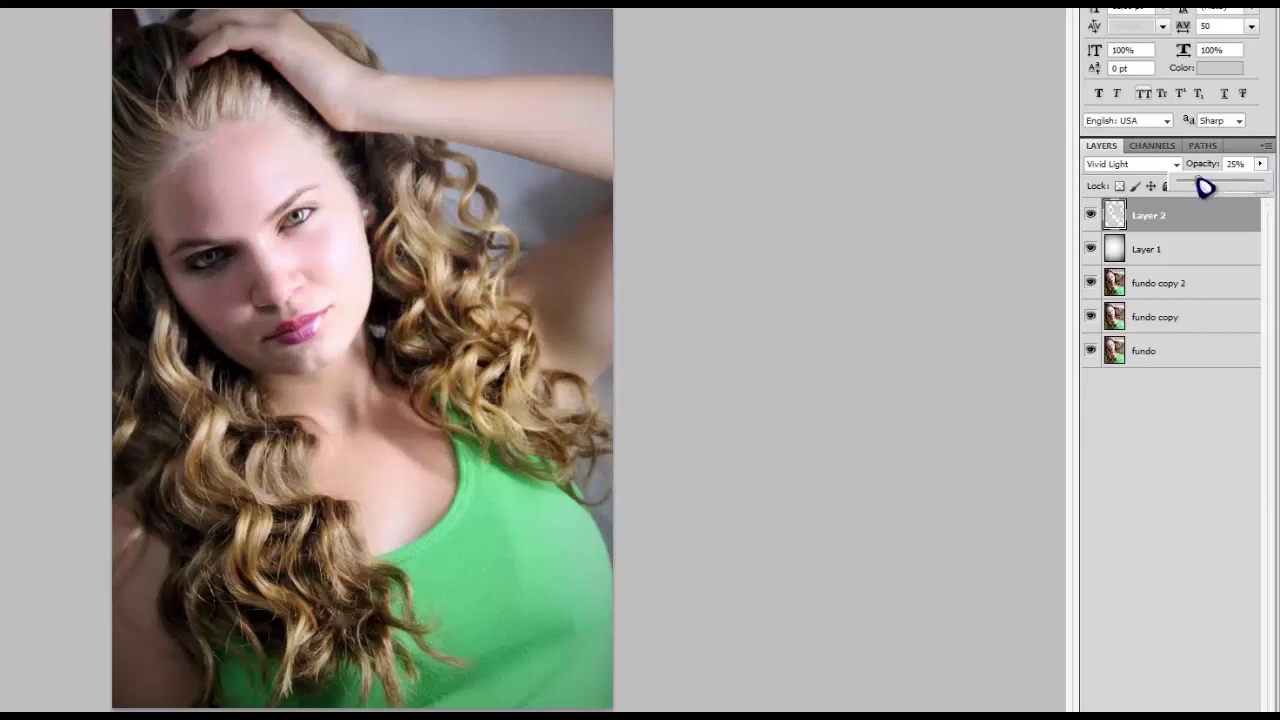
drag(1207, 181, 1212, 181)
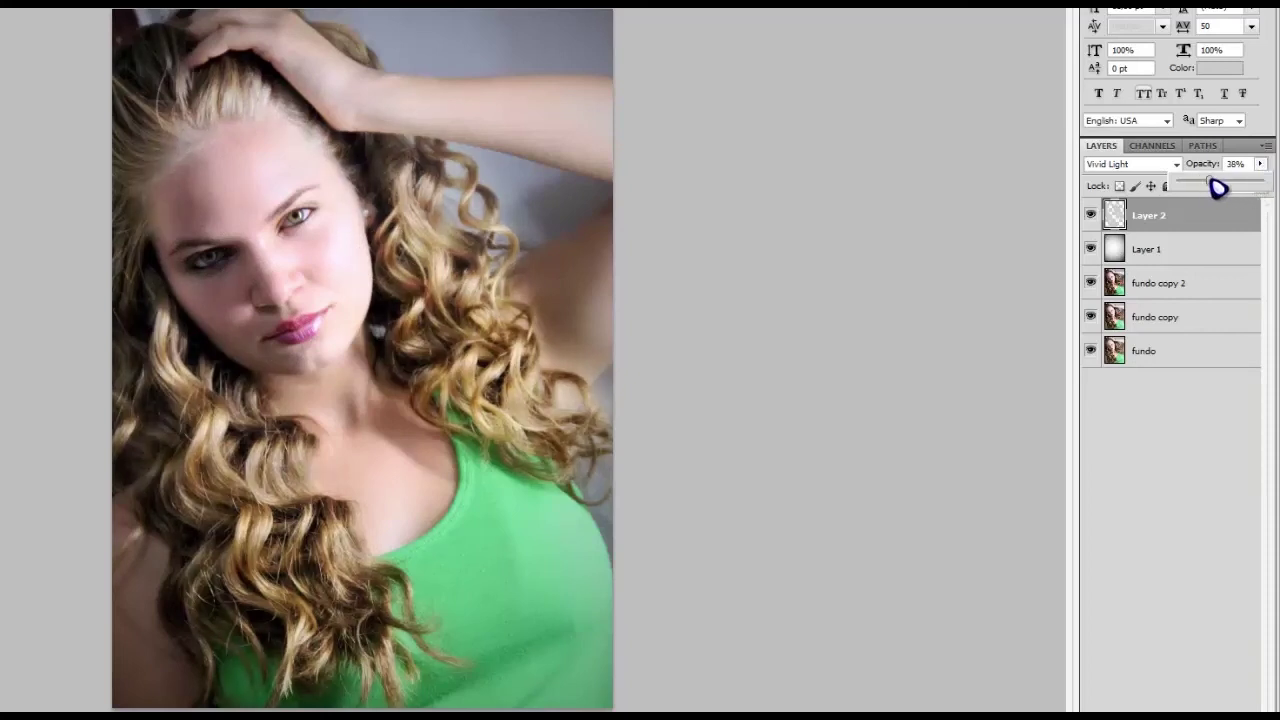
click(1254, 164)
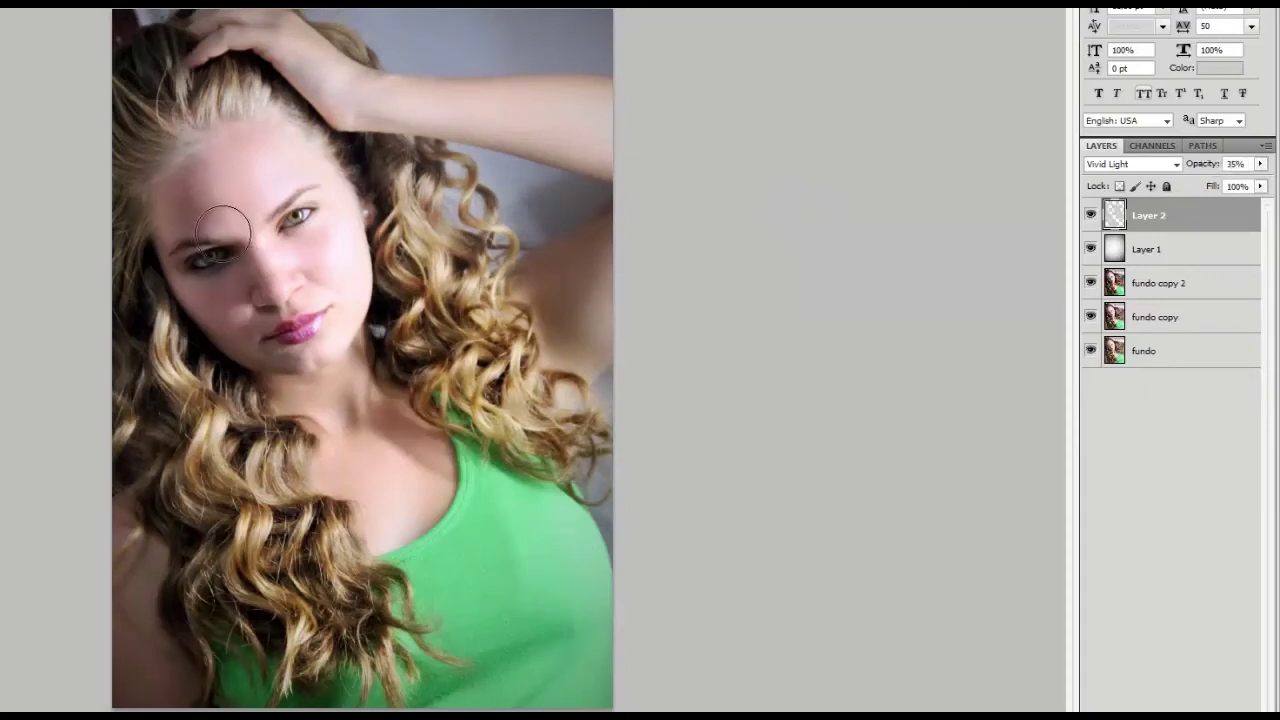
Set Layer 2 to 35% opacity and paint over the nose, lips, chin and right-side hair.
key(v)
key(2)
key(5)
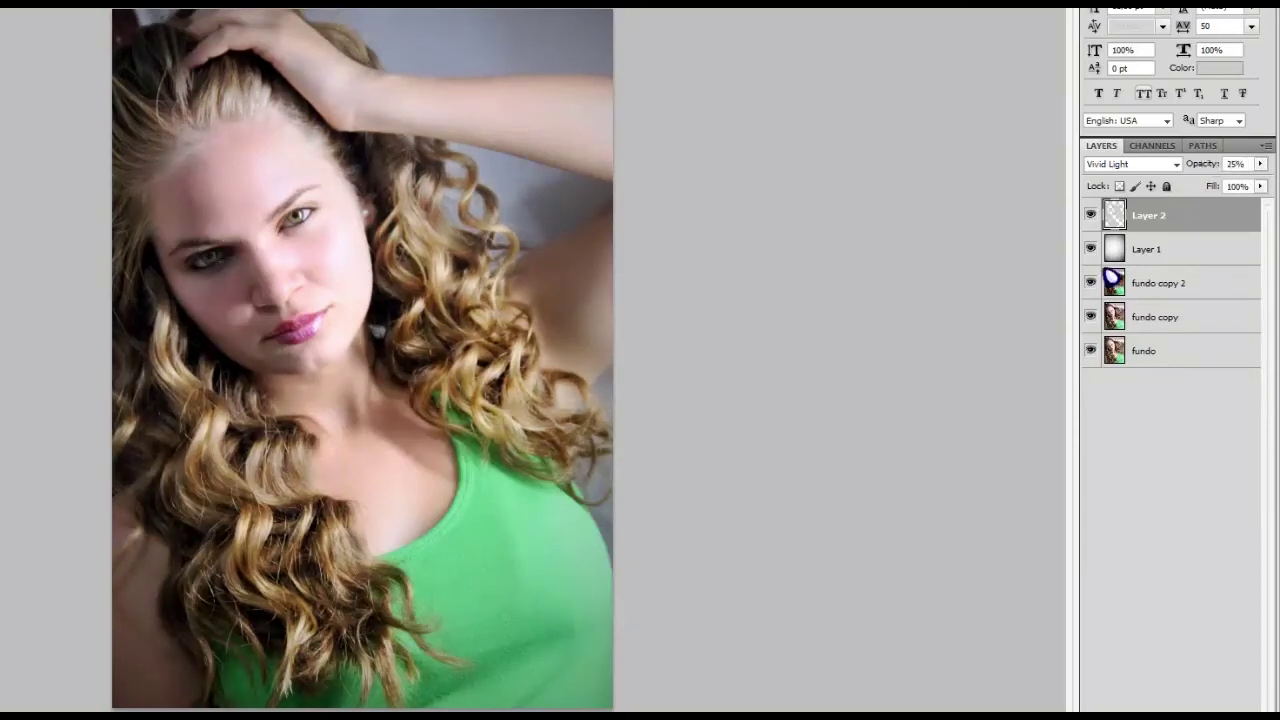
key(3)
key(5)
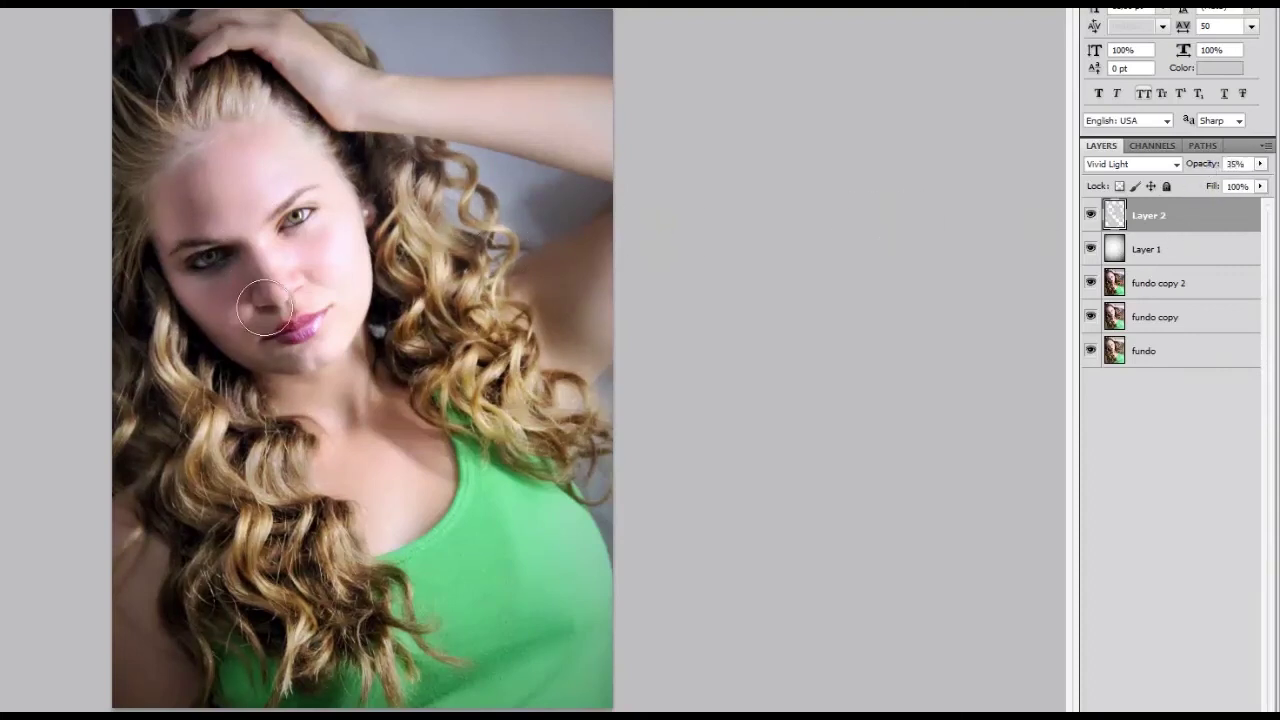
mouse_move(271, 310)
mouse_down()
mouse_move(286, 329)
mouse_move(243, 294)
mouse_move(294, 351)
mouse_move(311, 266)
mouse_move(263, 186)
mouse_move(263, 263)
mouse_move(251, 177)
mouse_move(275, 174)
mouse_up()
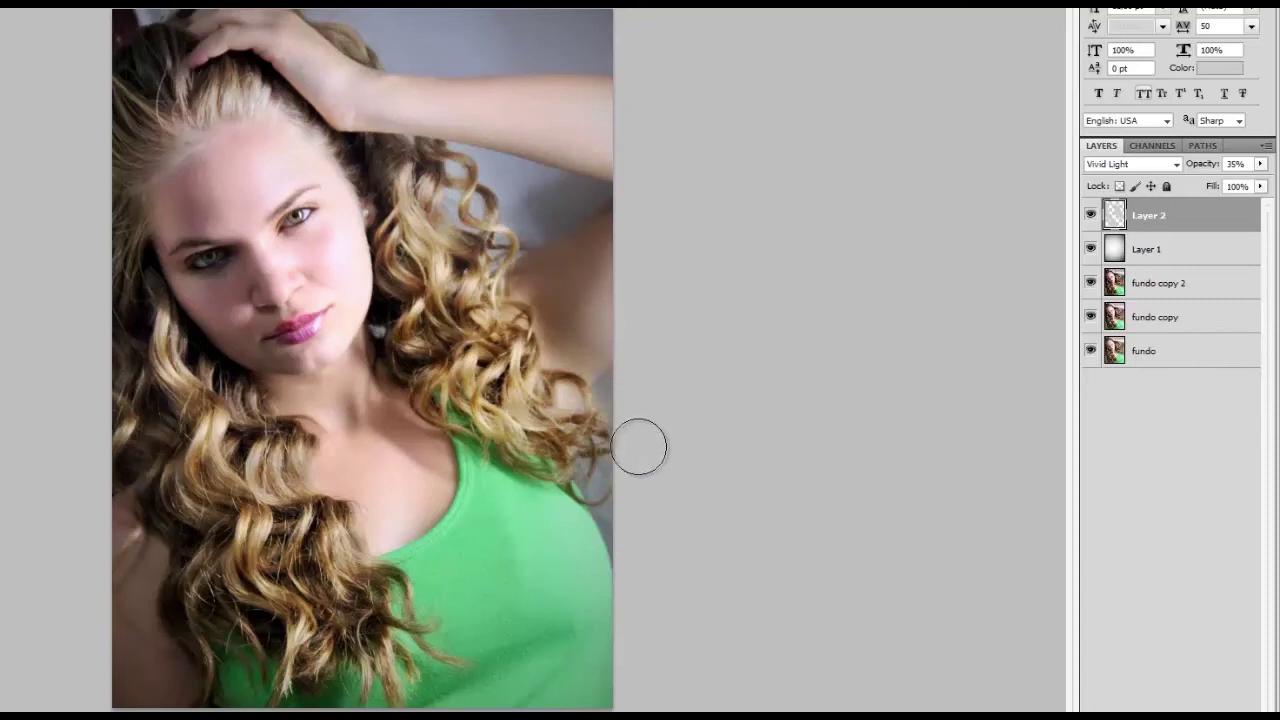
drag(640, 446, 432, 450)
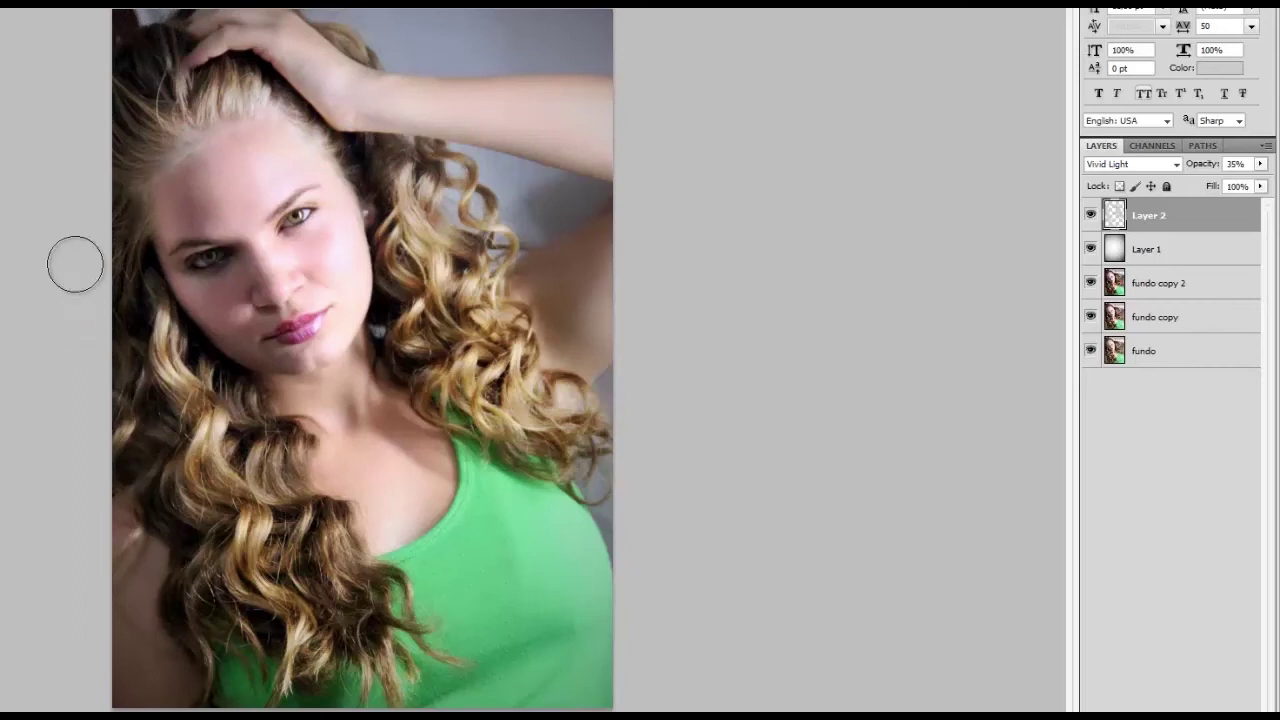
Move Layer 2 below Layer 1 at 12% opacity and merge it into fundo copy 2.
click(1091, 214)
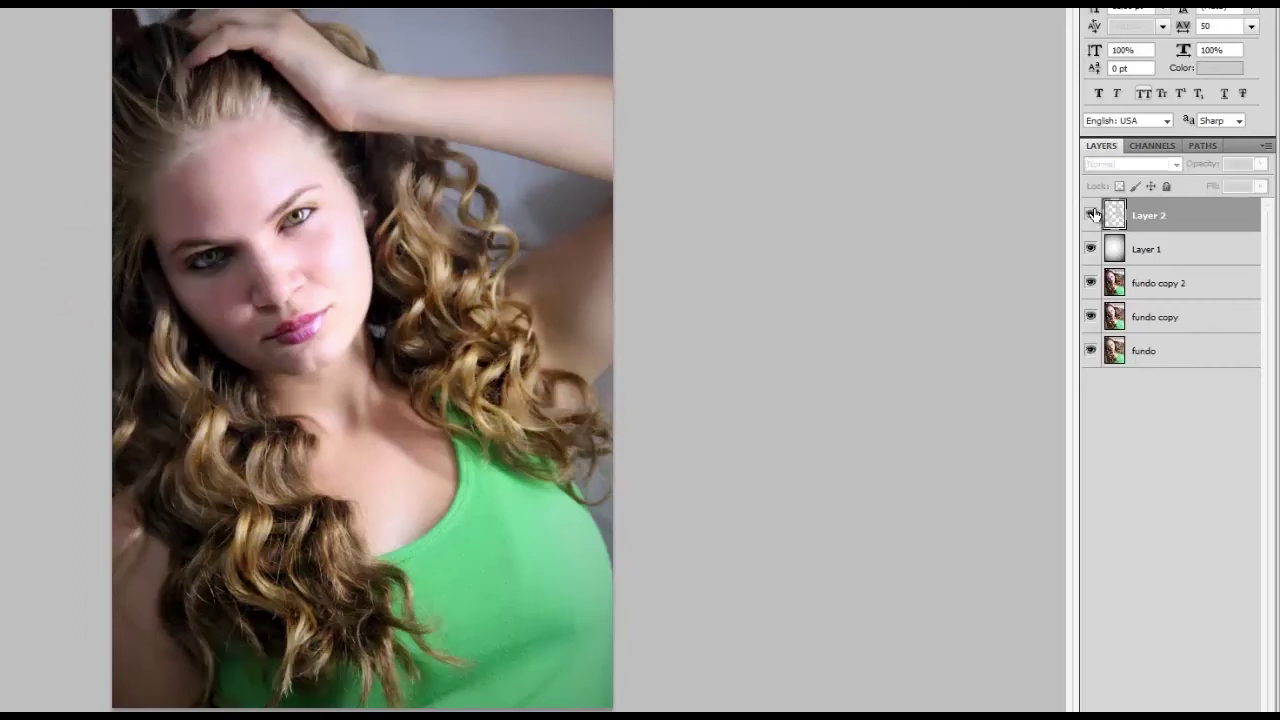
click(1091, 214)
click(1091, 214)
click(1092, 214)
drag(1163, 218, 1173, 260)
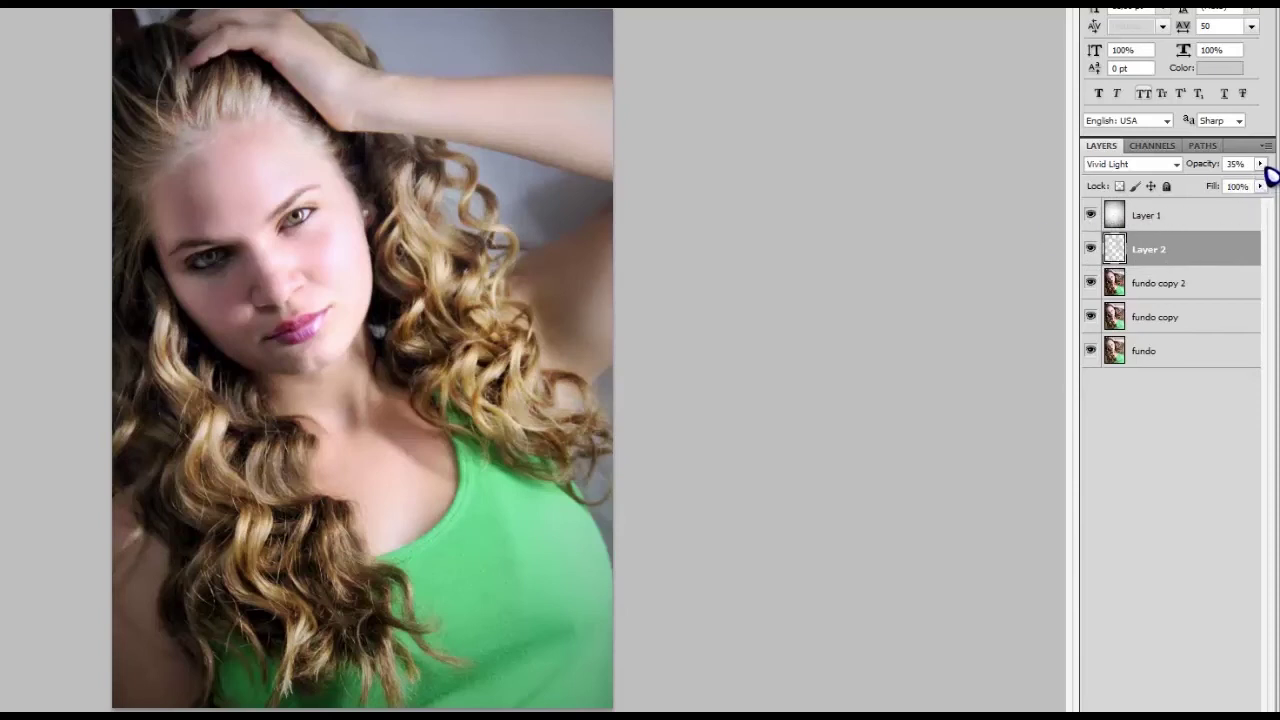
mouse_move(1260, 164)
mouse_down()
mouse_move(1211, 188)
mouse_move(1214, 258)
mouse_up()
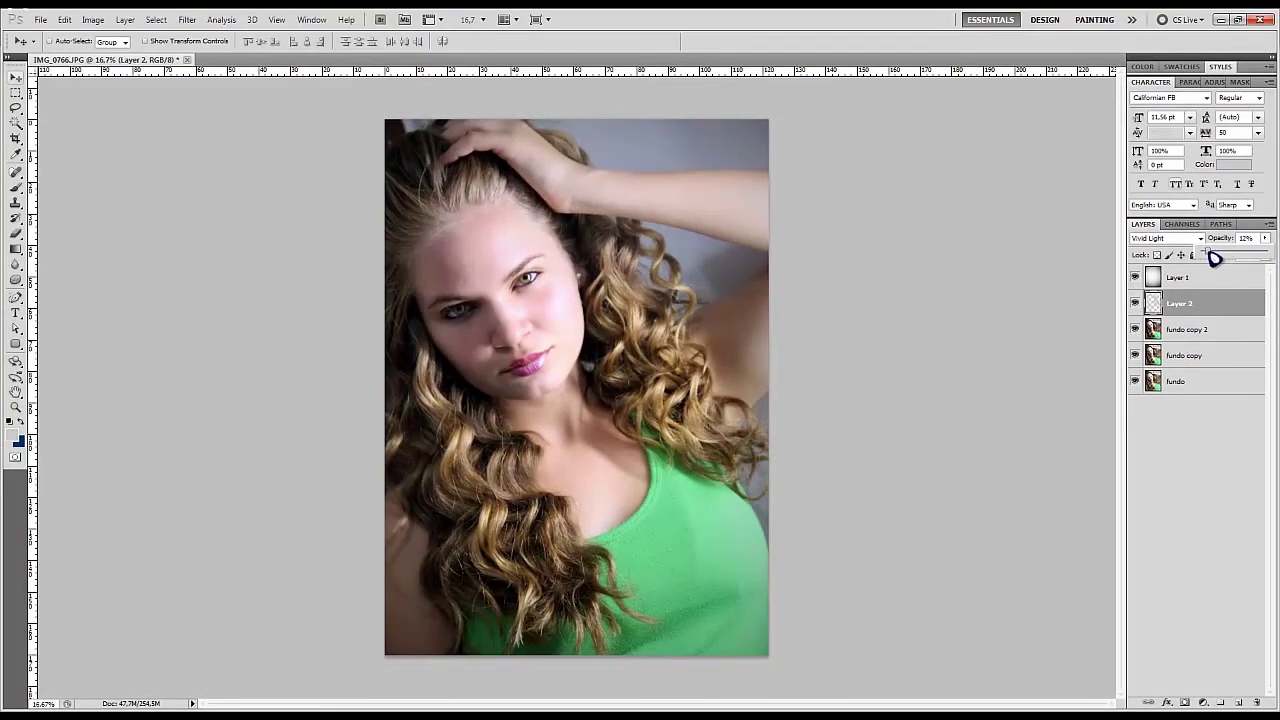
click(1011, 353)
key(ctrl+e)
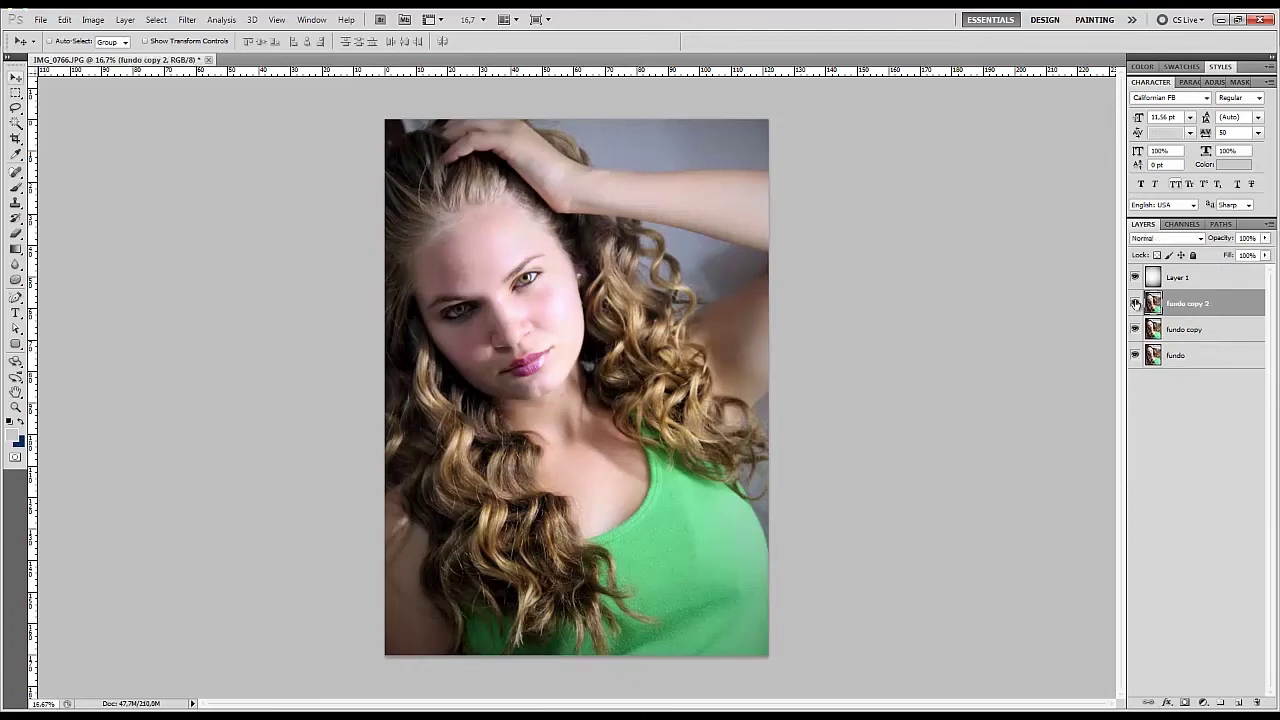
Compare fundo copy 2 on and off, leaving it visible and fundo copy hidden.
click(1135, 304)
click(1135, 304)
click(1135, 304)
click(1135, 329)
click(1135, 304)
click(1135, 304)
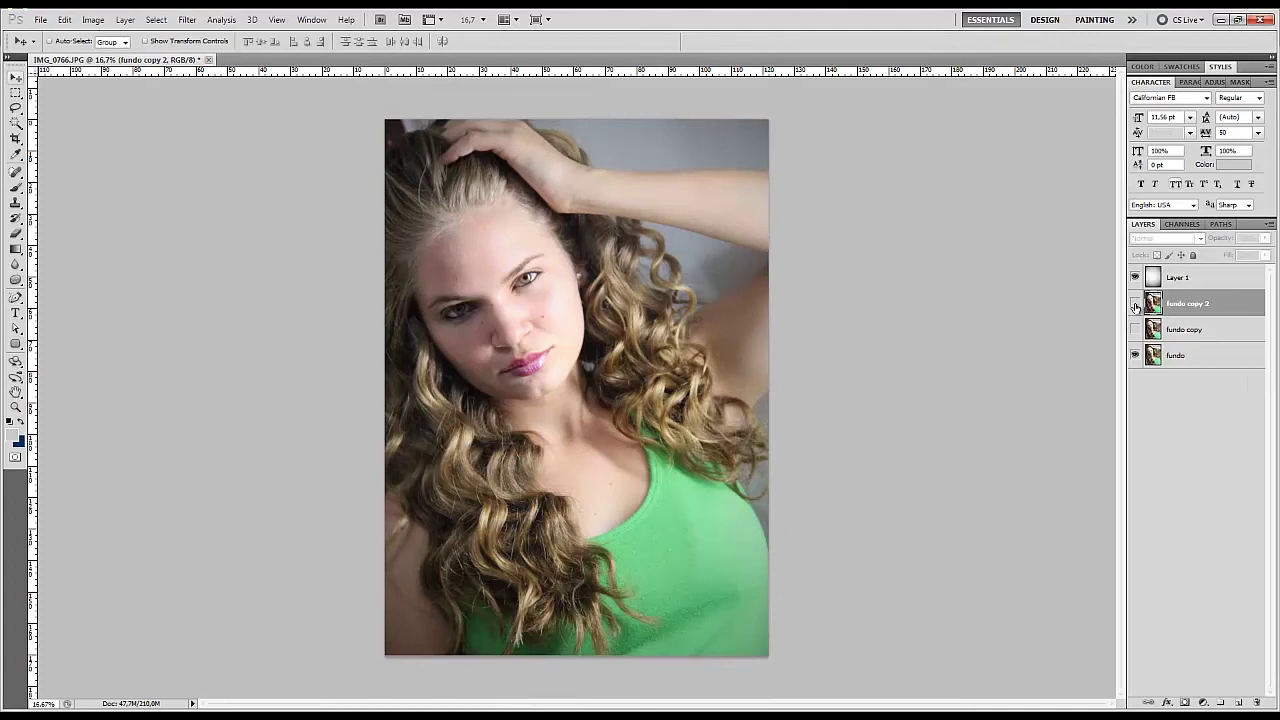
click(1135, 304)
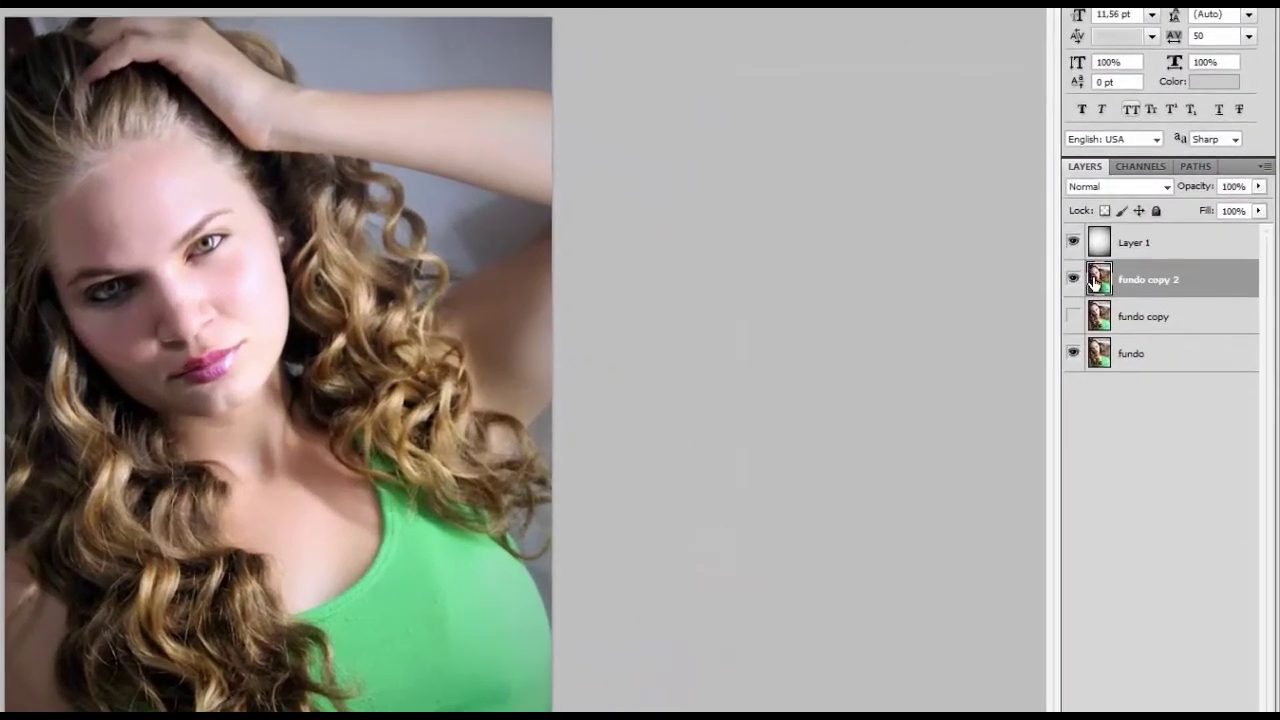
Select a thin edge band around the photo and add a new empty layer for the frame.
ctrl+click(1100, 281)
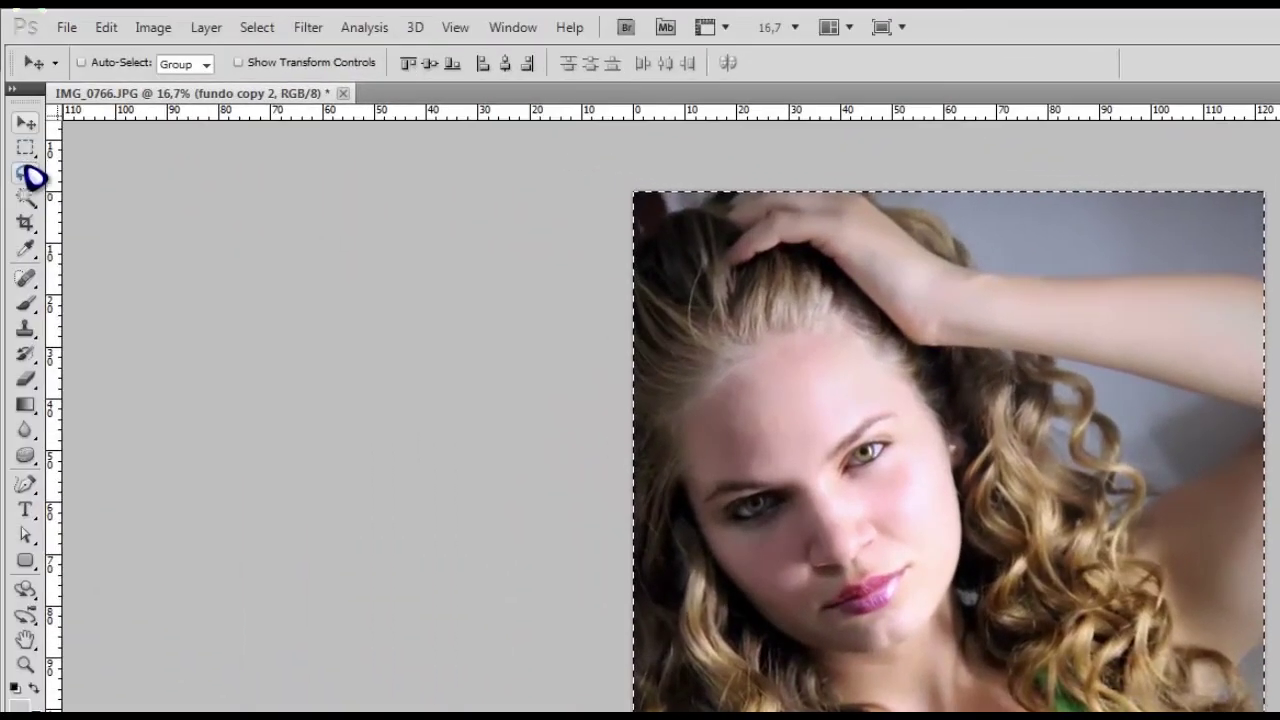
click(27, 150)
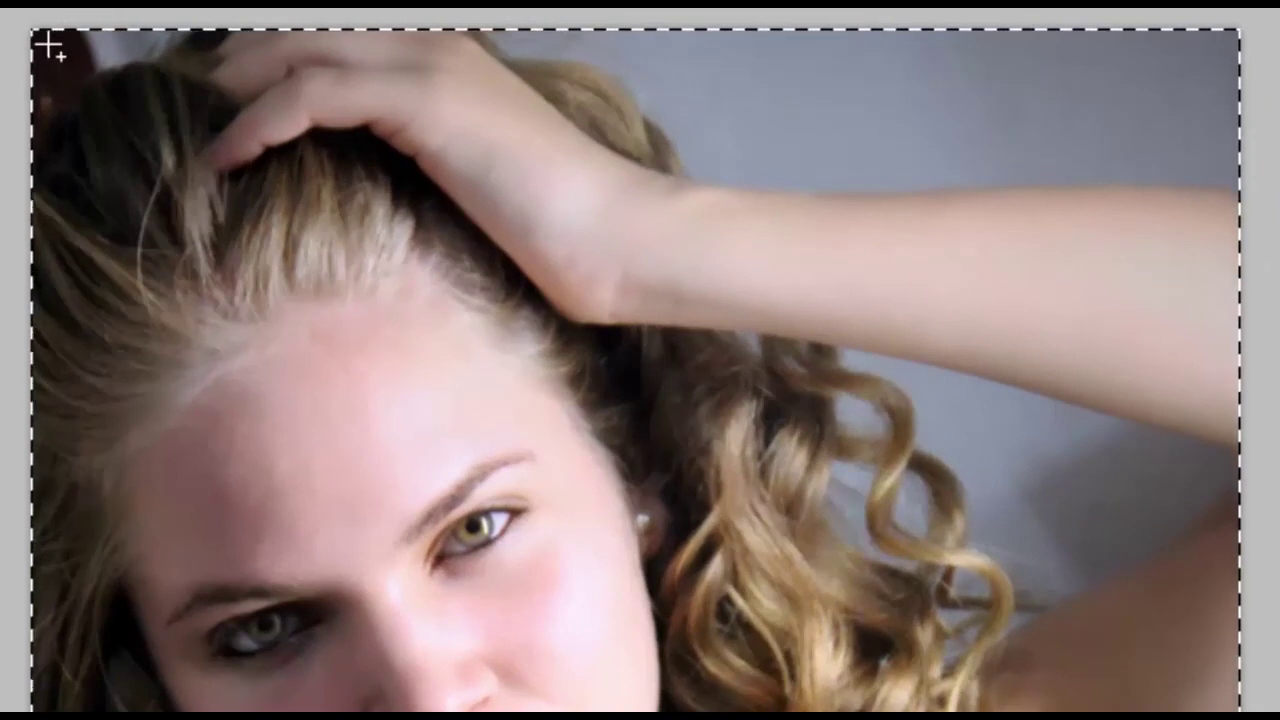
mouse_move(48, 42)
mouse_down()
mouse_move(822, 715)
mouse_move(1222, 715)
mouse_up()
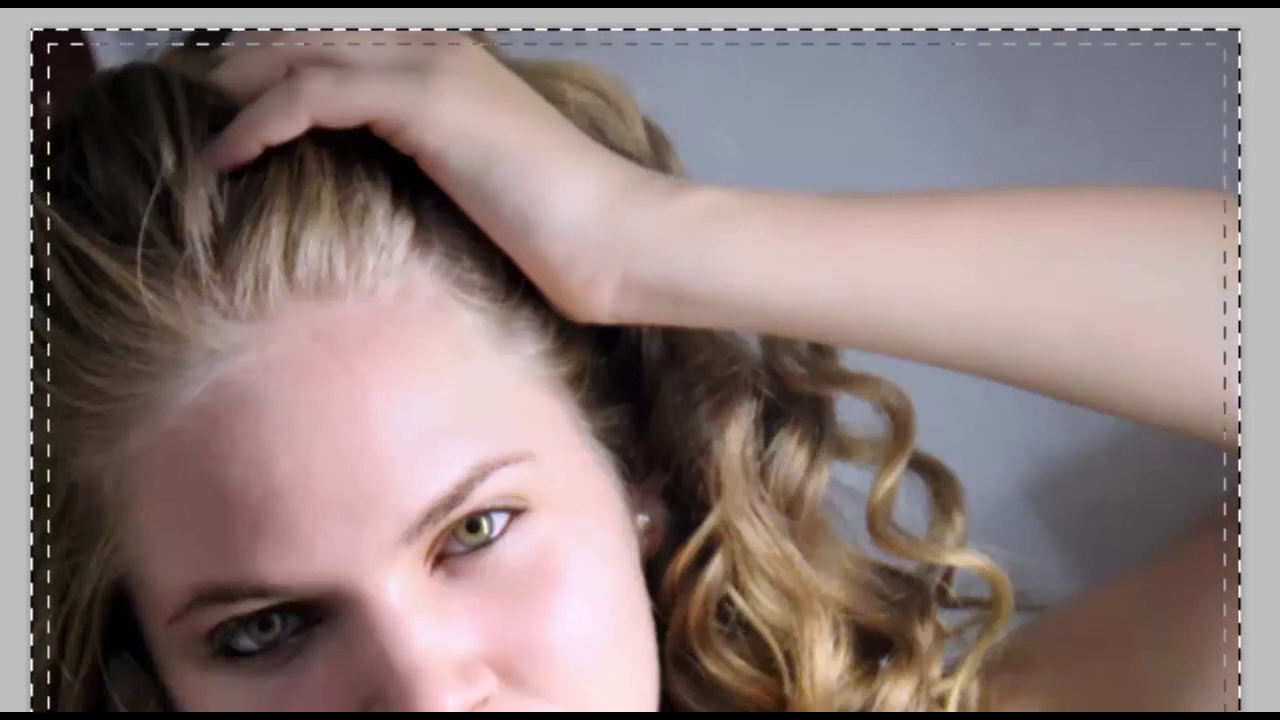
key(ctrl+shift+a)
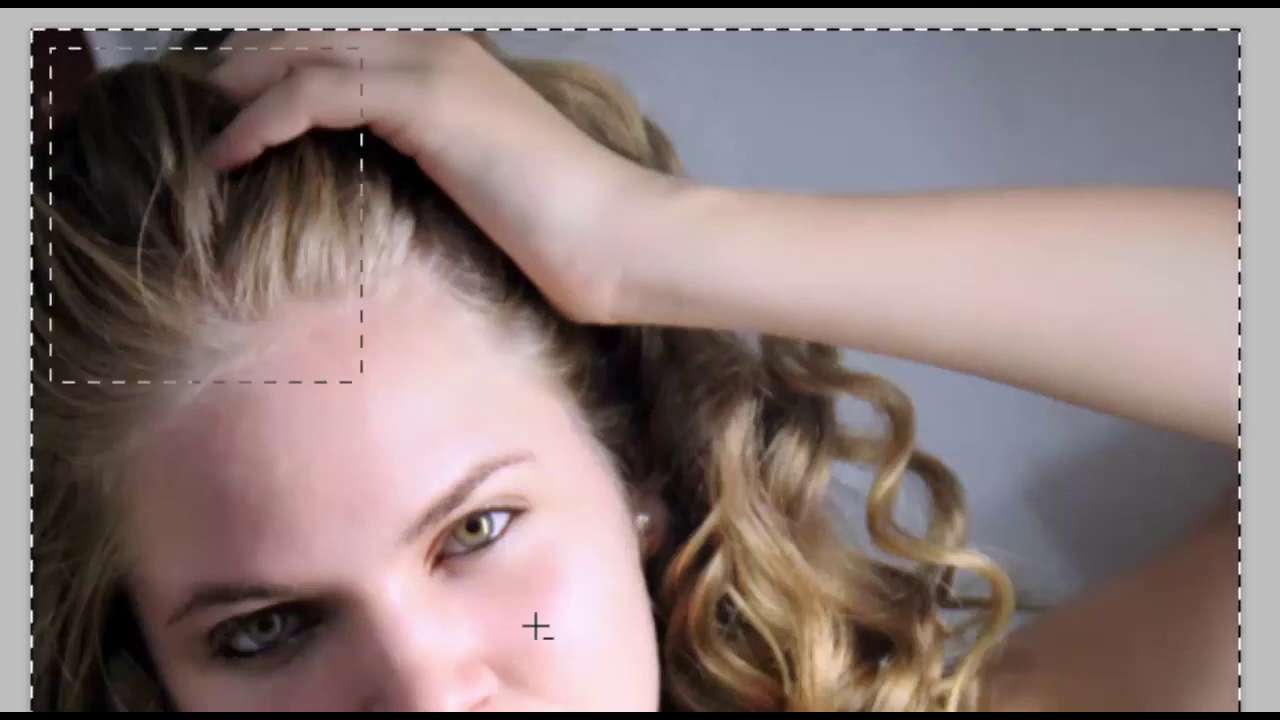
mouse_move(50, 48)
mouse_down()
mouse_move(1200, 712)
mouse_move(1245, 712)
mouse_move(1222, 712)
mouse_up()
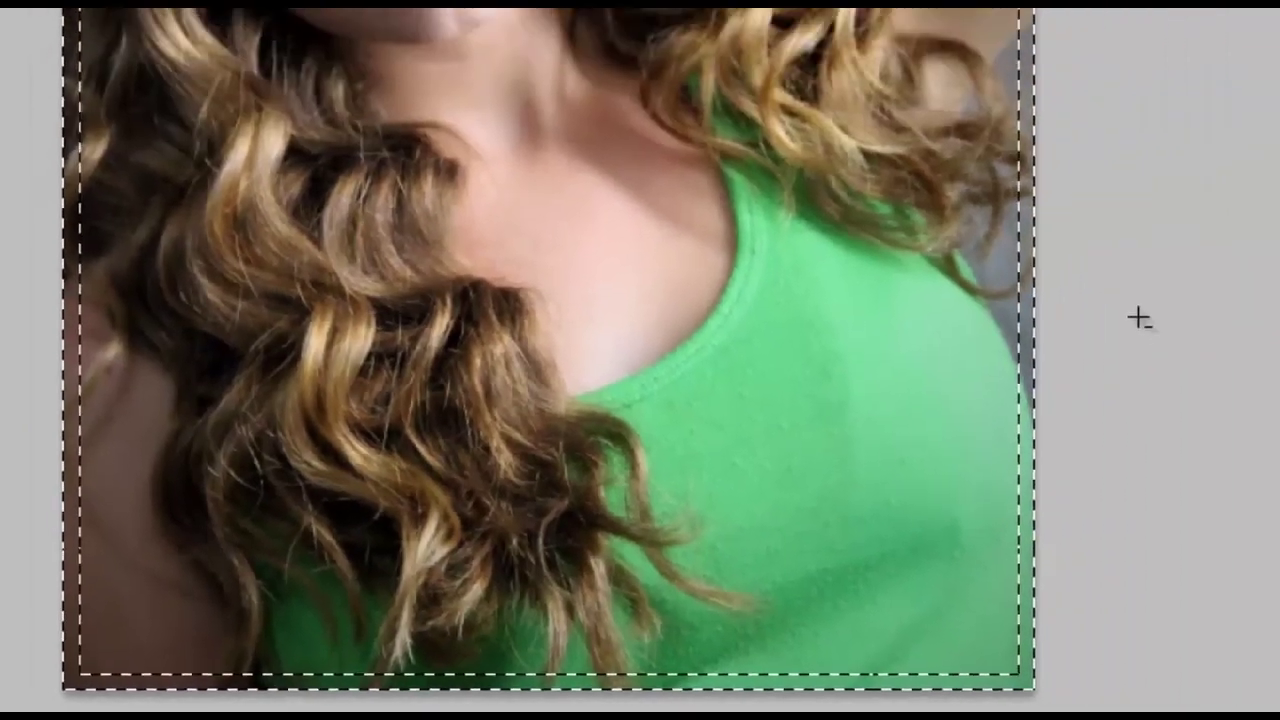
key(ctrl+d)
key(ctrl+shift+alt+n)
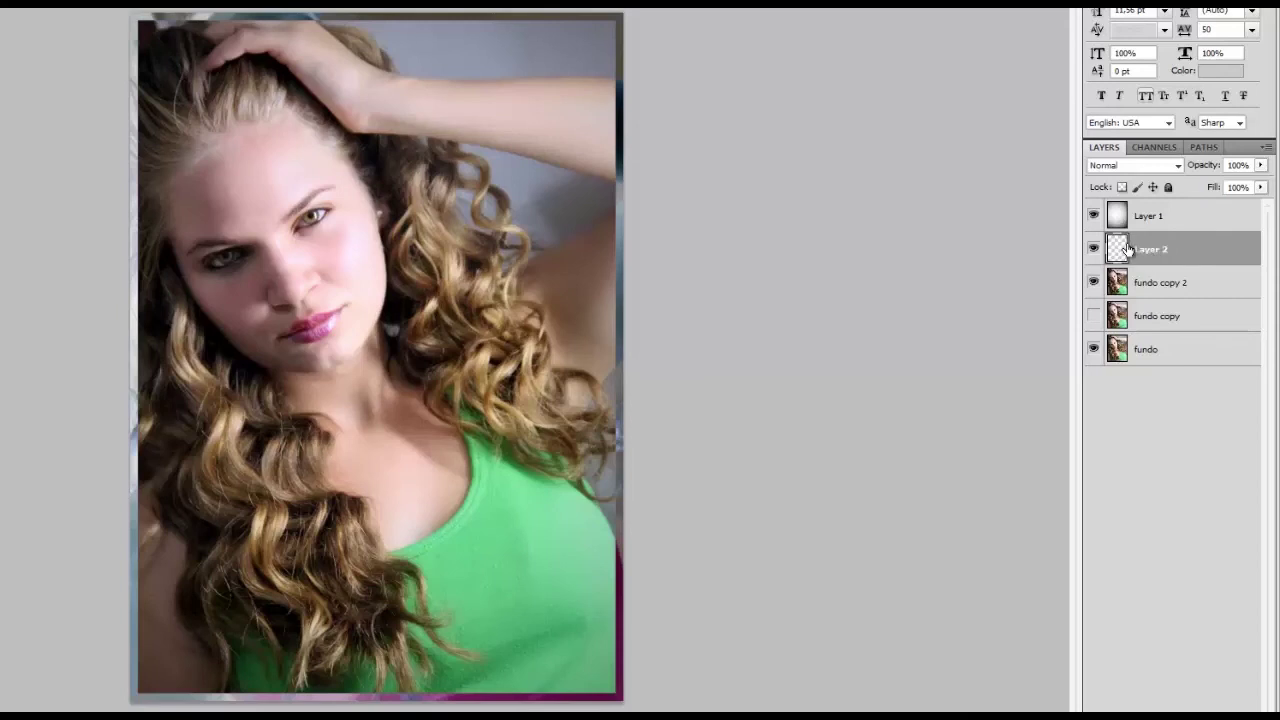
Compare the frame layer on and off and load its pixels as a selection.
key(ctrl+z)
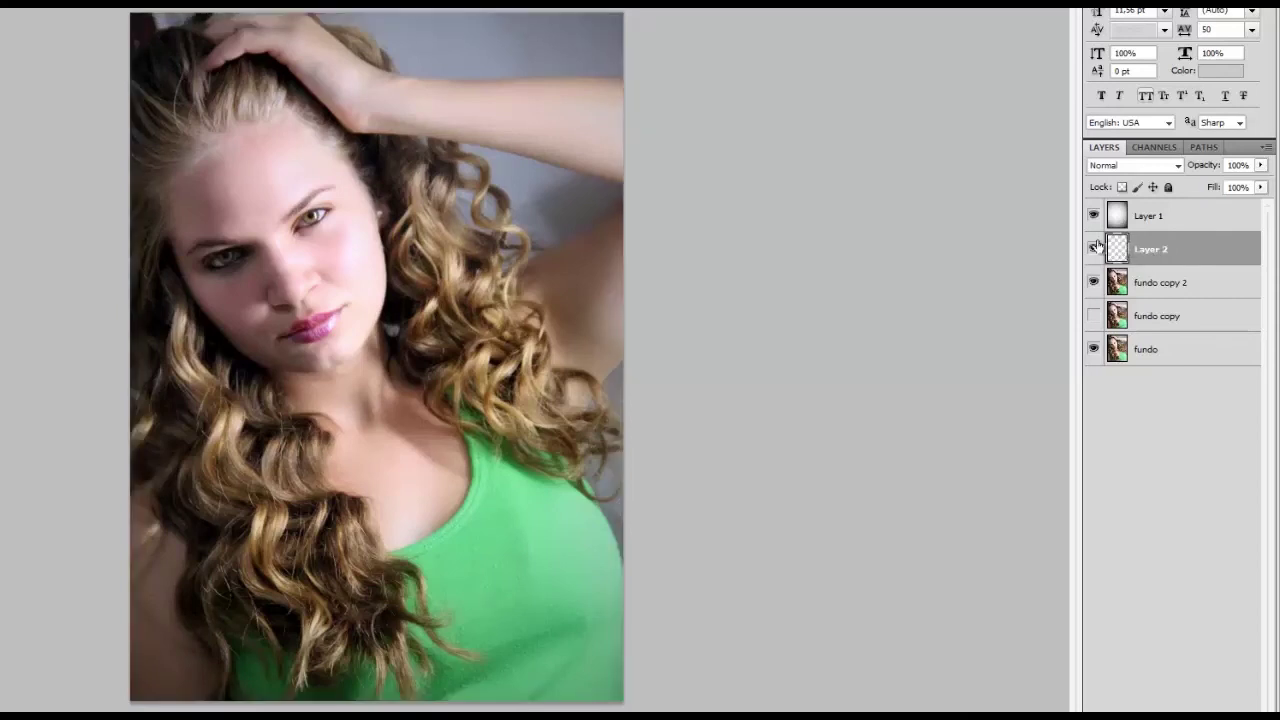
key(ctrl+z)
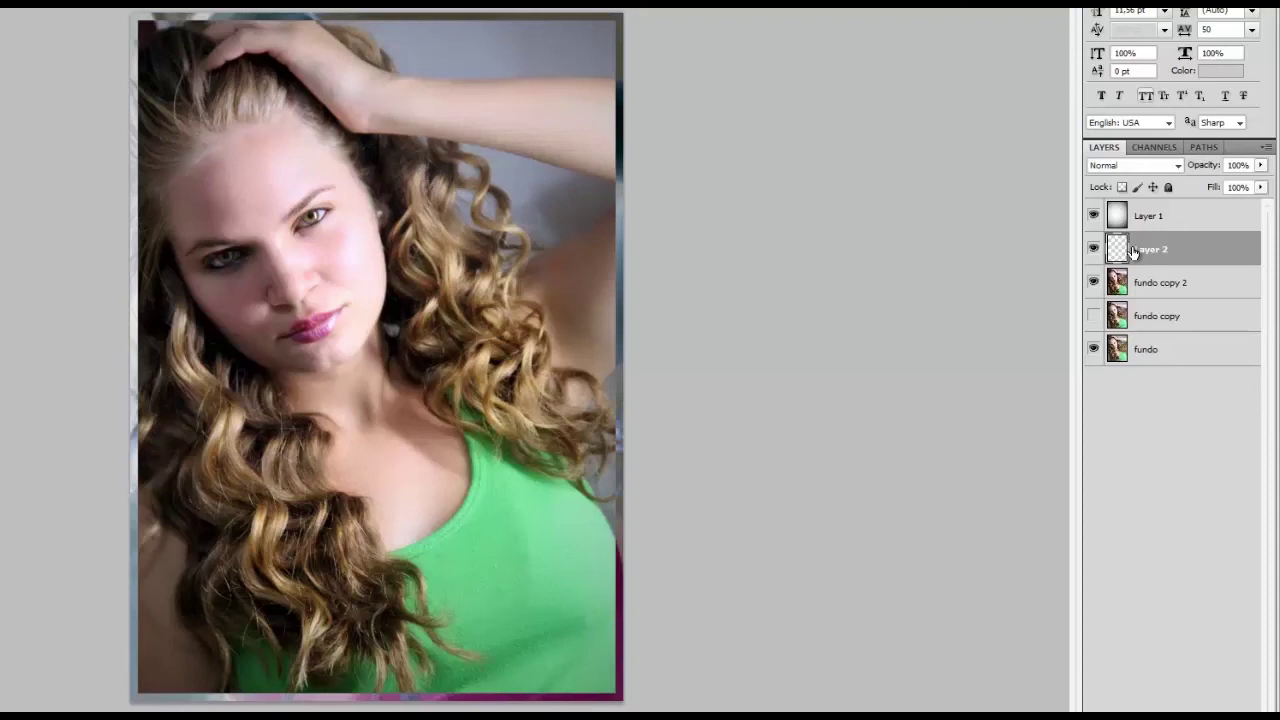
click(1094, 249)
click(1094, 249)
ctrl+click(1117, 250)
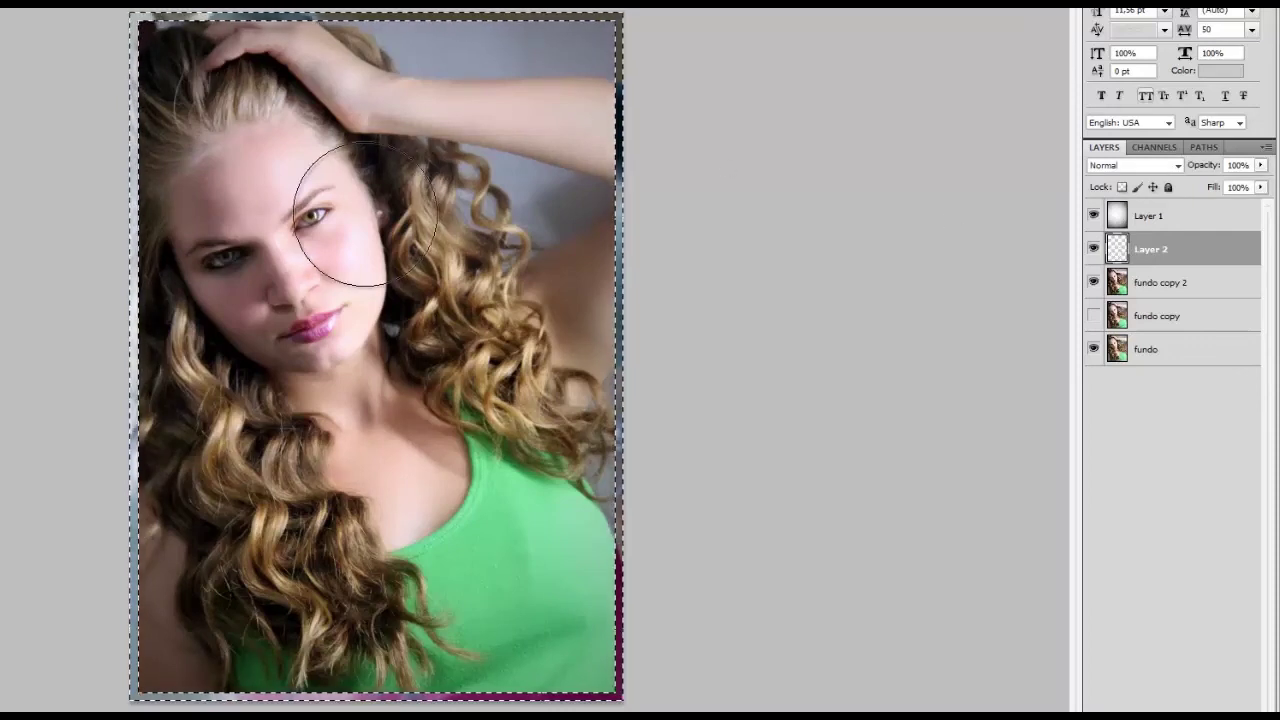
Set the foreground painting colour to white.
key(d)
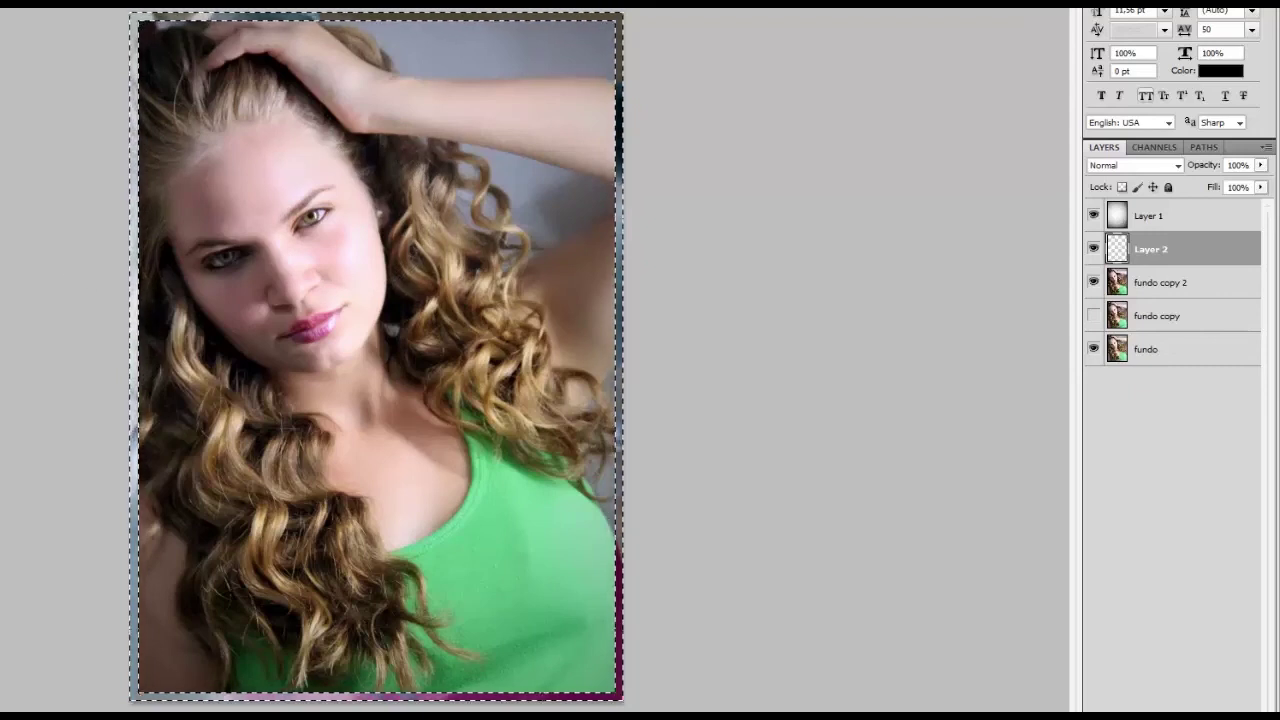
key(x)
click(75, 186)
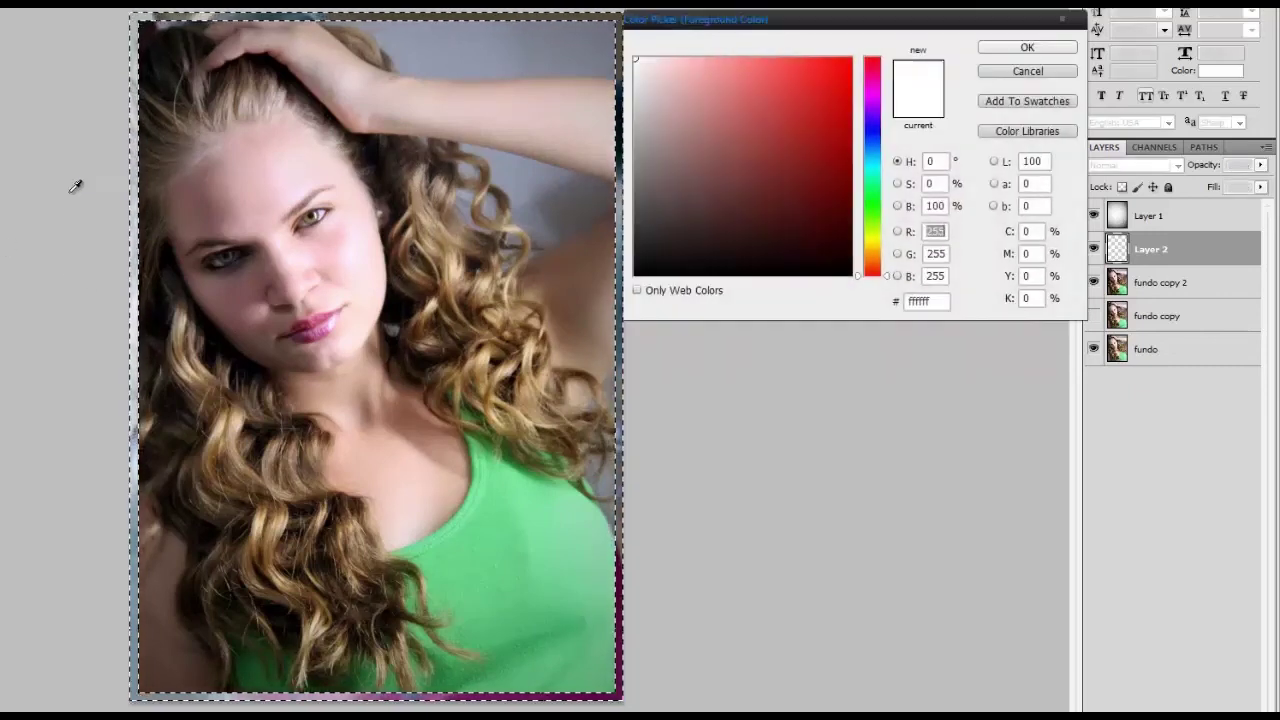
click(1030, 48)
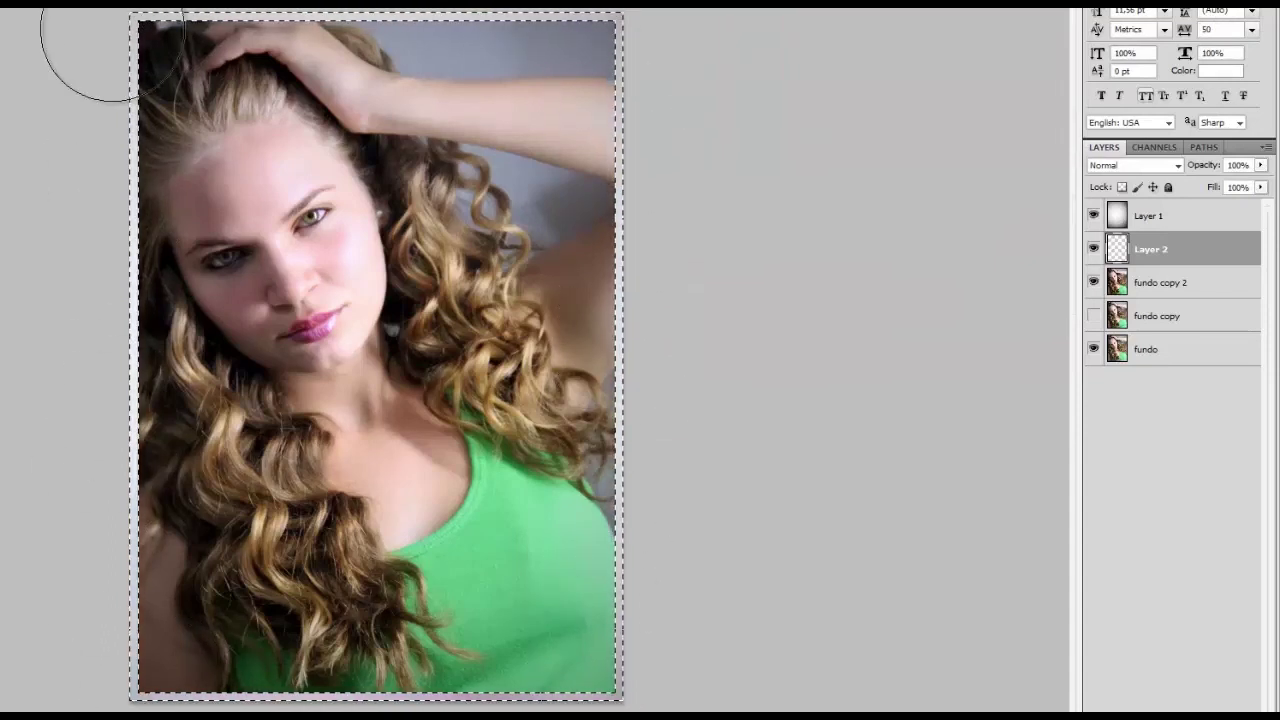
Paint the frame band white with a soft round brush, then deselect.
right_click(104, 211)
right_click(355, 215)
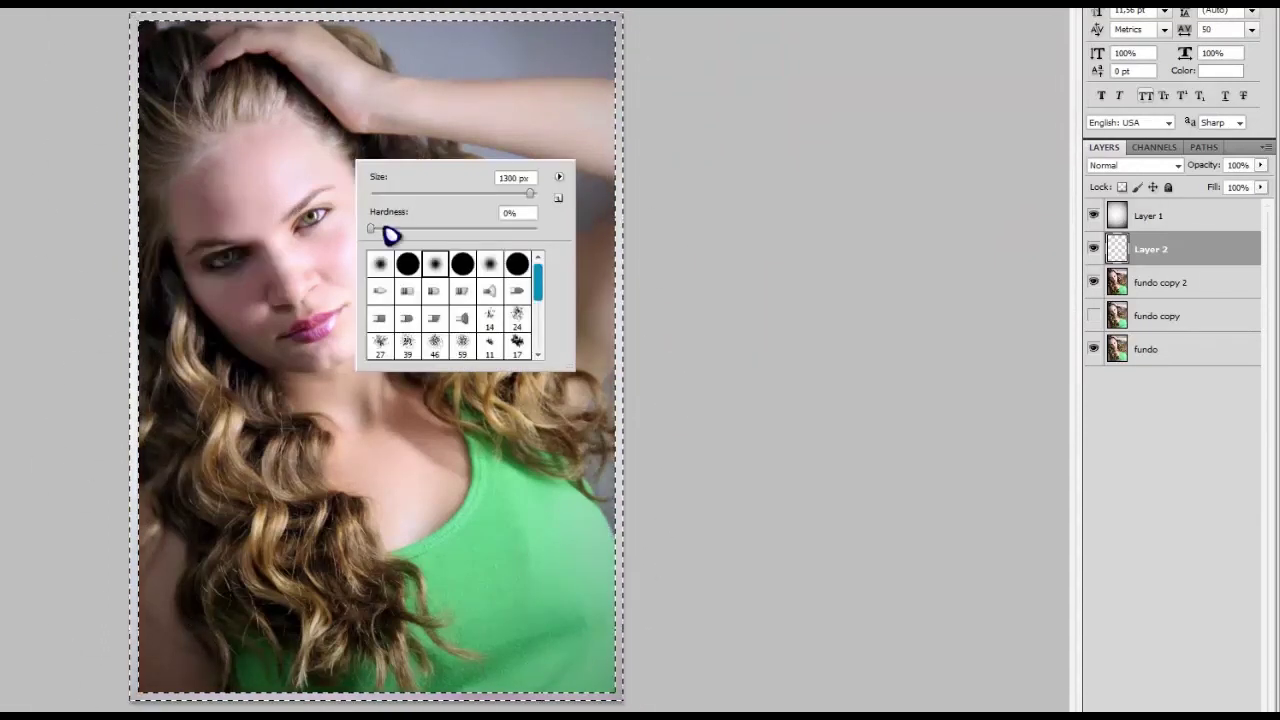
click(407, 263)
key(Return)
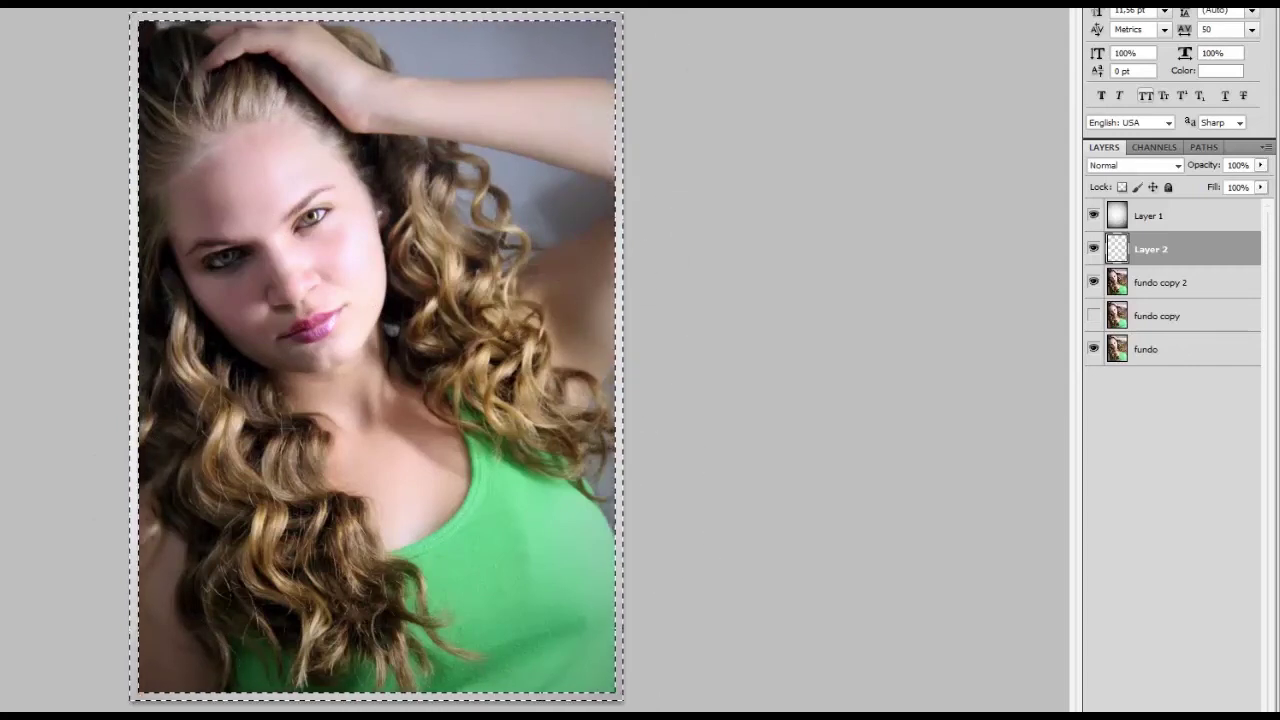
click(1017, 46)
key(ctrl+d)
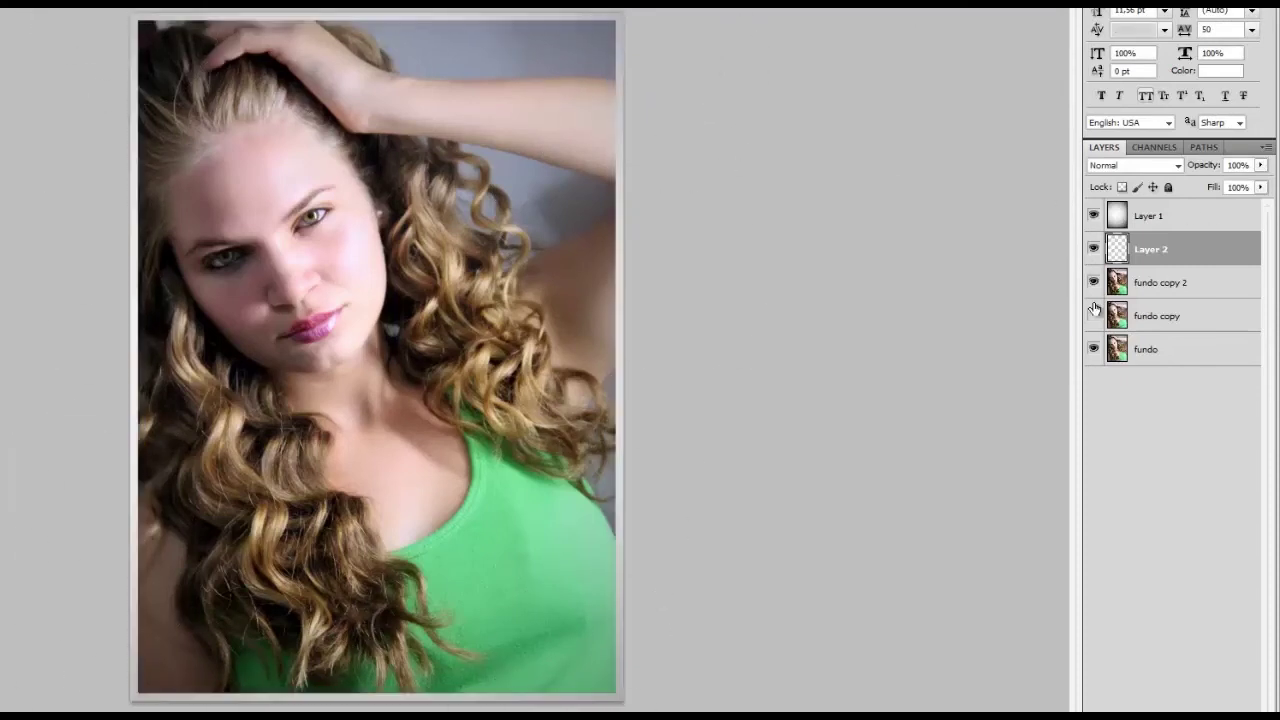
Hide fundo copy, keep Layer 2 below Layer 1, and try grey, gold, teal, blue and orange frame styles.
click(1093, 315)
drag(1168, 250, 1168, 210)
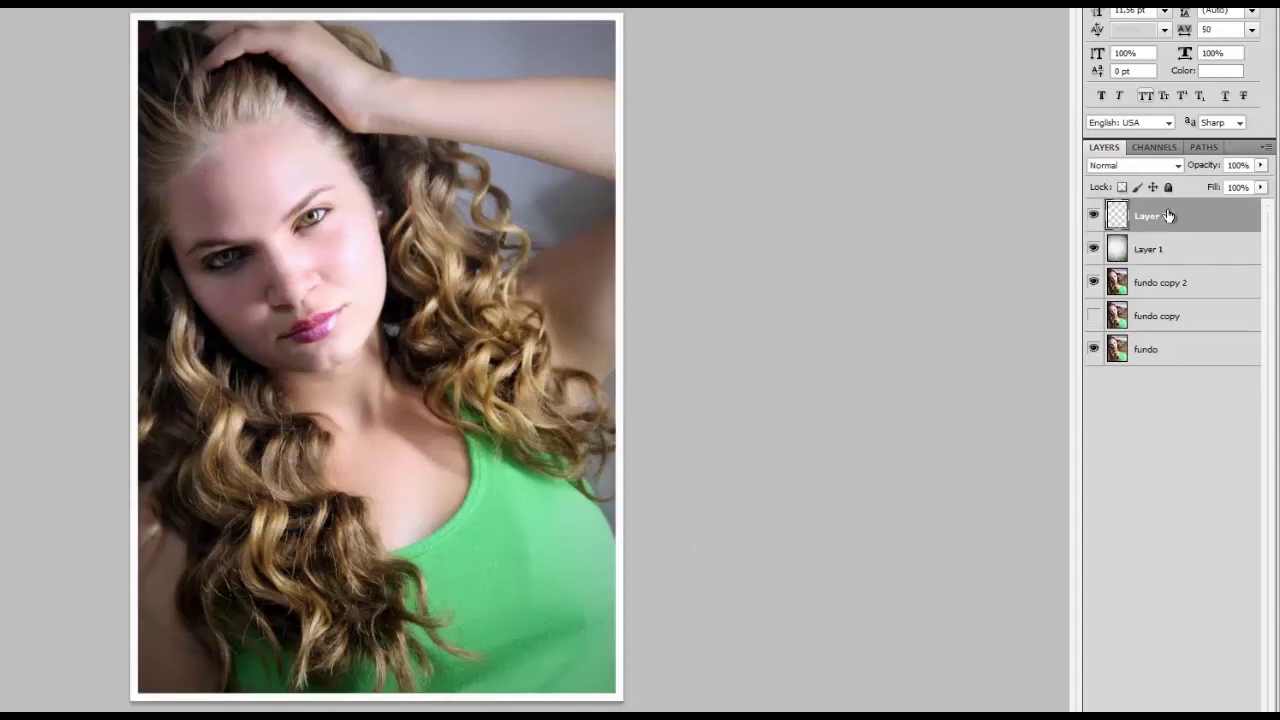
drag(1167, 218, 1170, 256)
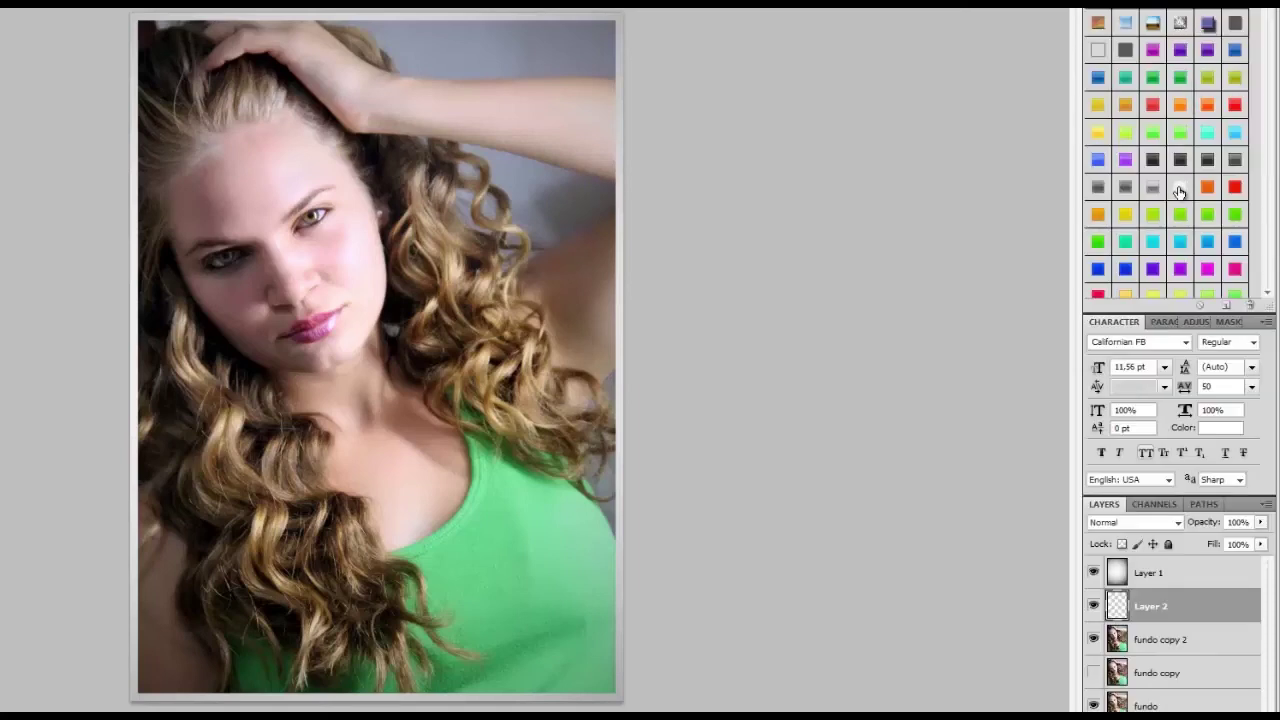
click(1181, 190)
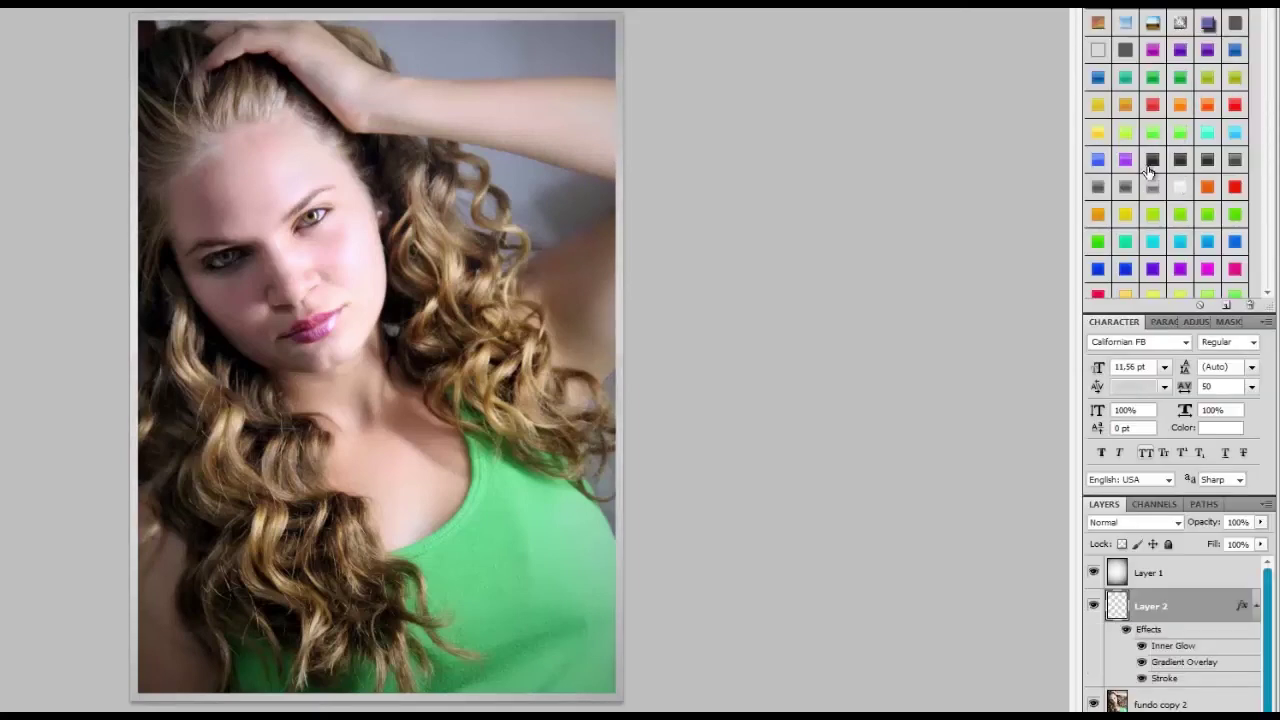
click(1122, 196)
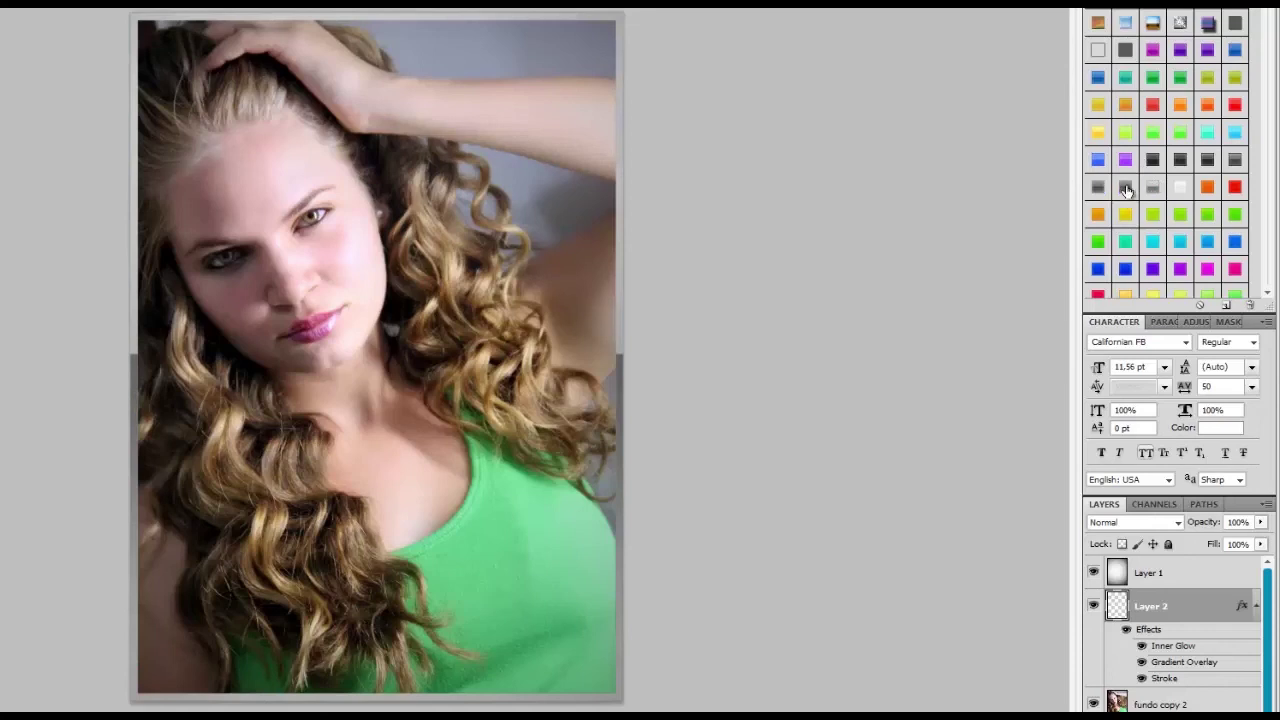
click(1104, 214)
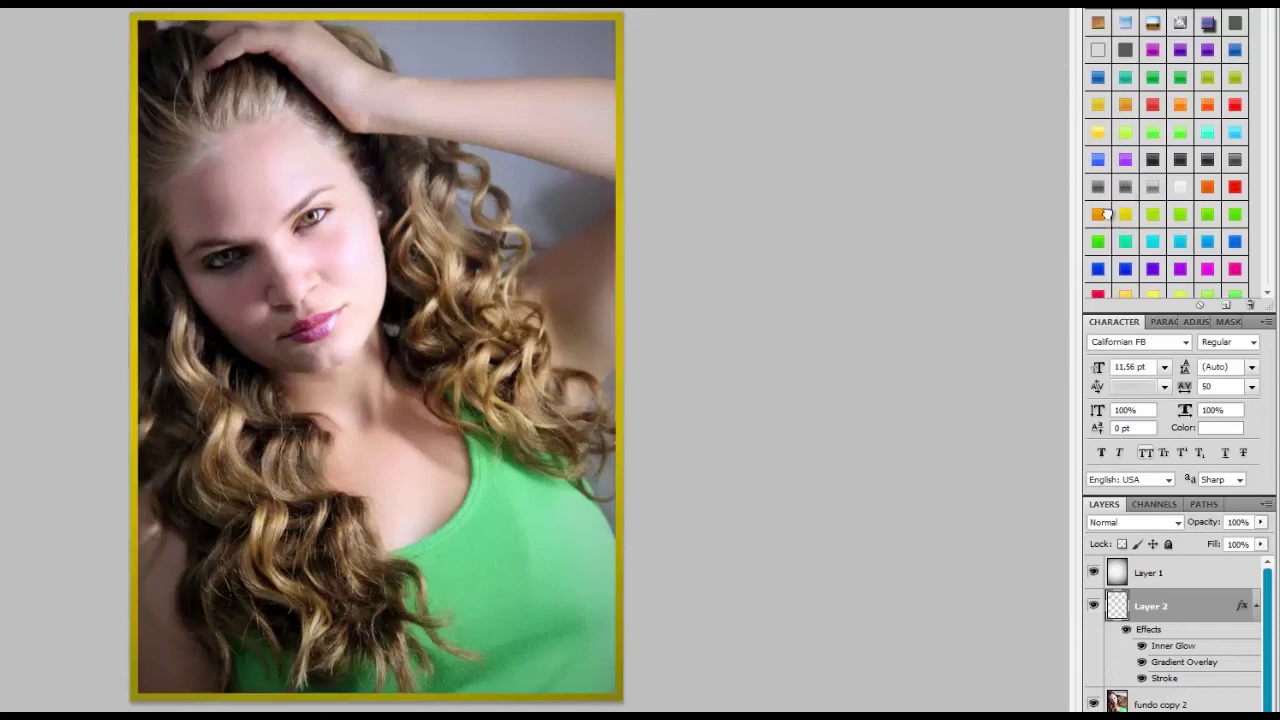
click(1233, 137)
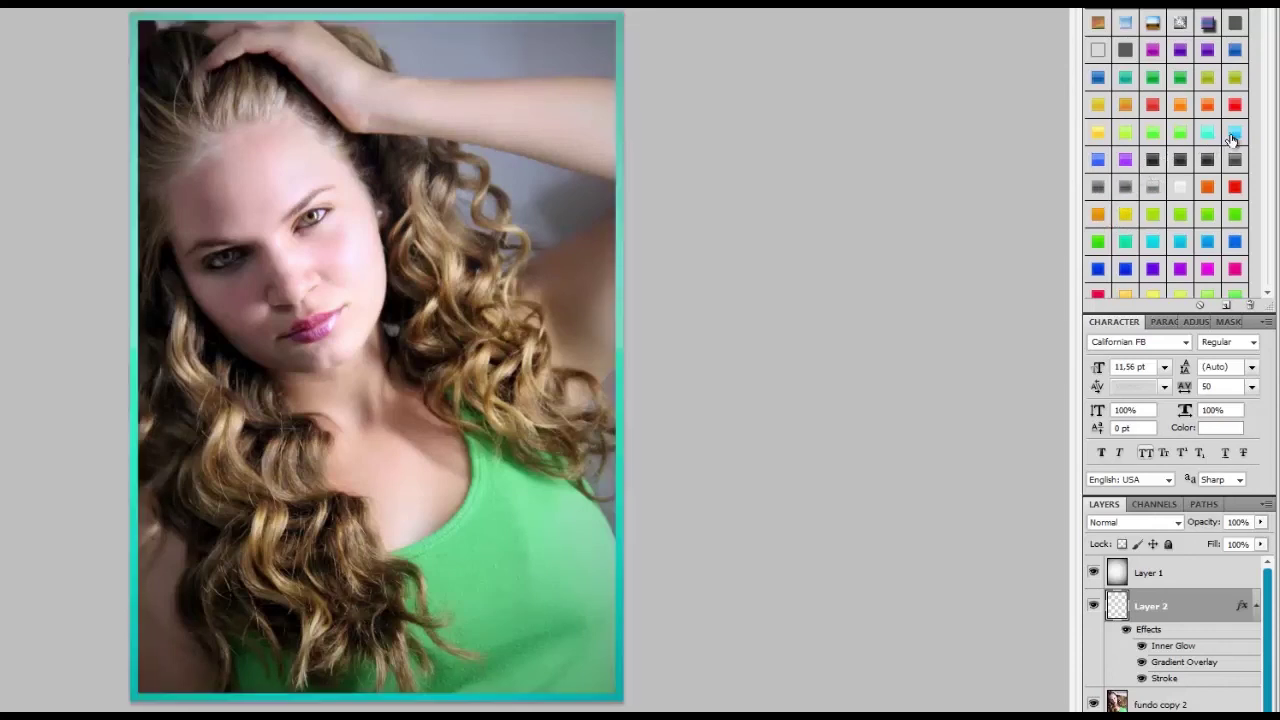
click(1235, 135)
click(1206, 110)
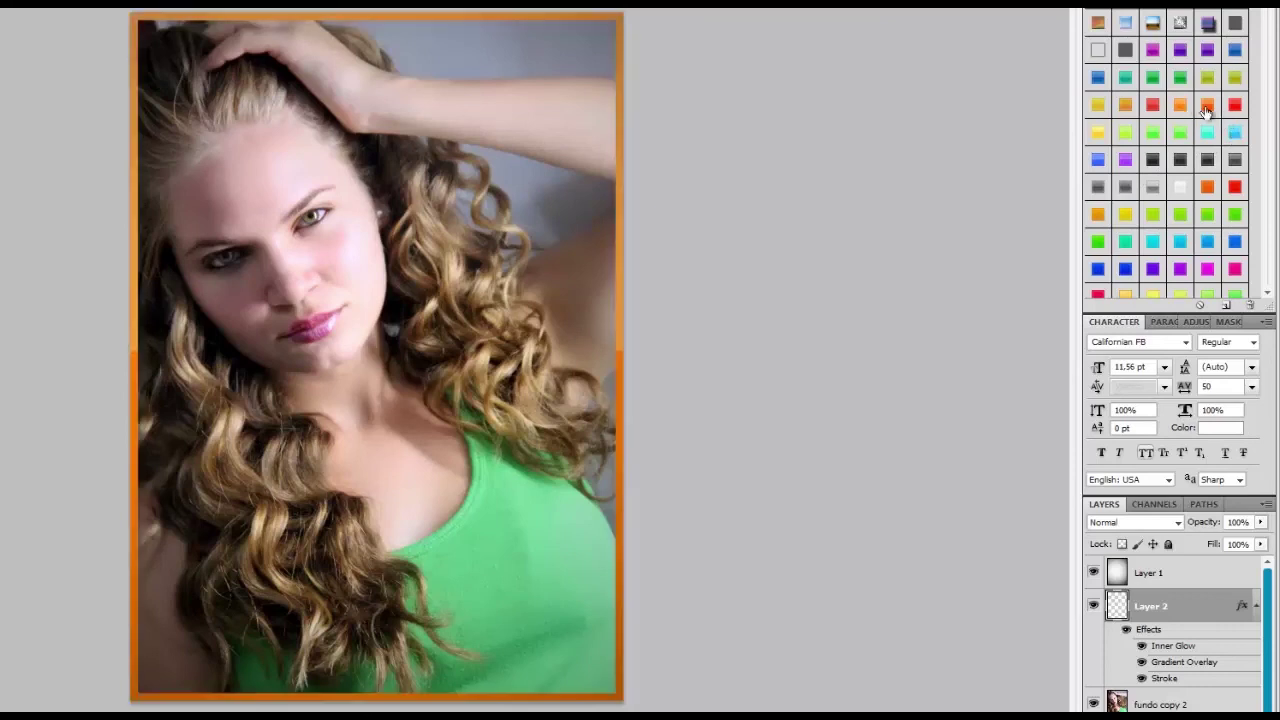
click(1213, 108)
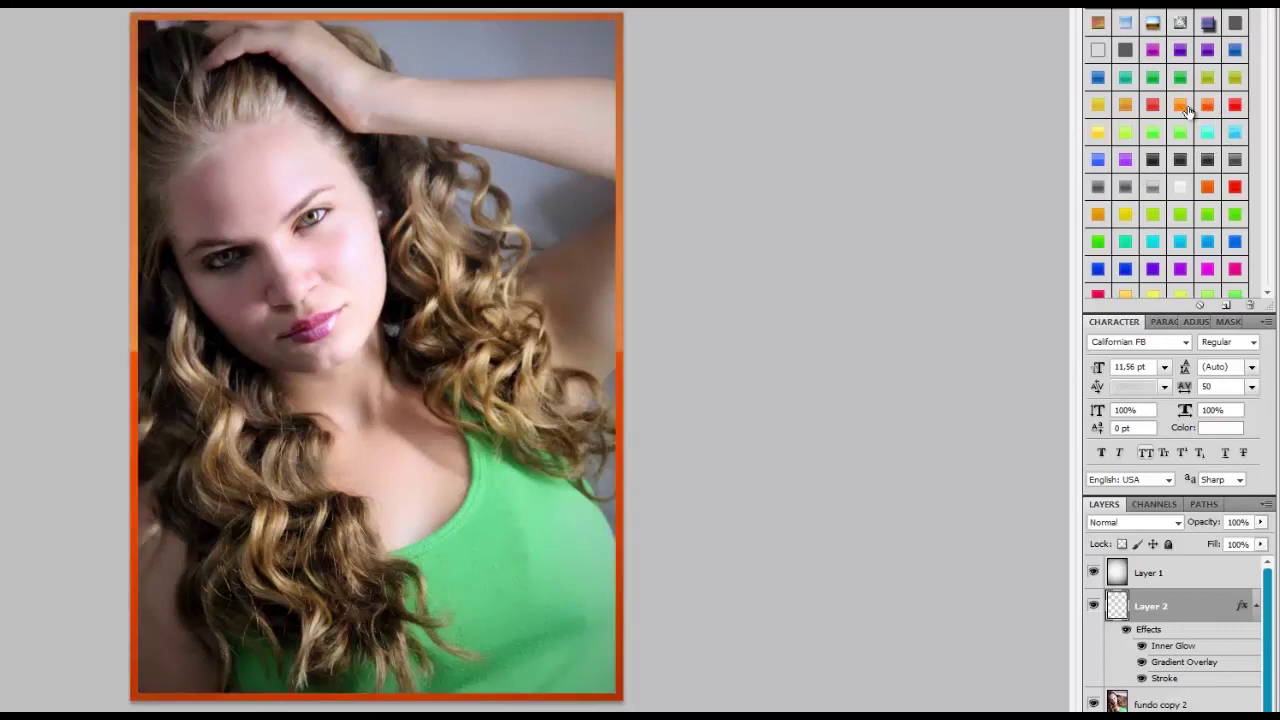
Try gold-tan, gold, orange and silver-grey preset frame styles on Layer 2.
click(1152, 106)
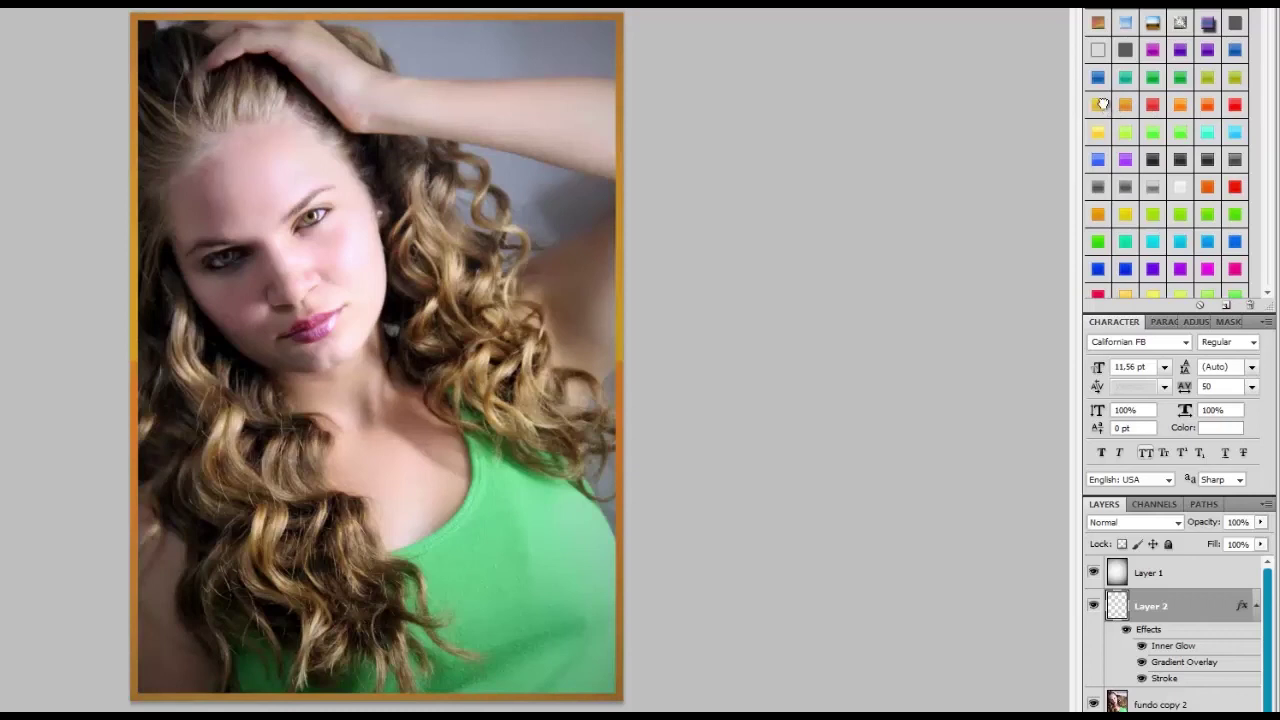
click(1104, 106)
click(1185, 105)
scroll(1195, 100, down, 3)
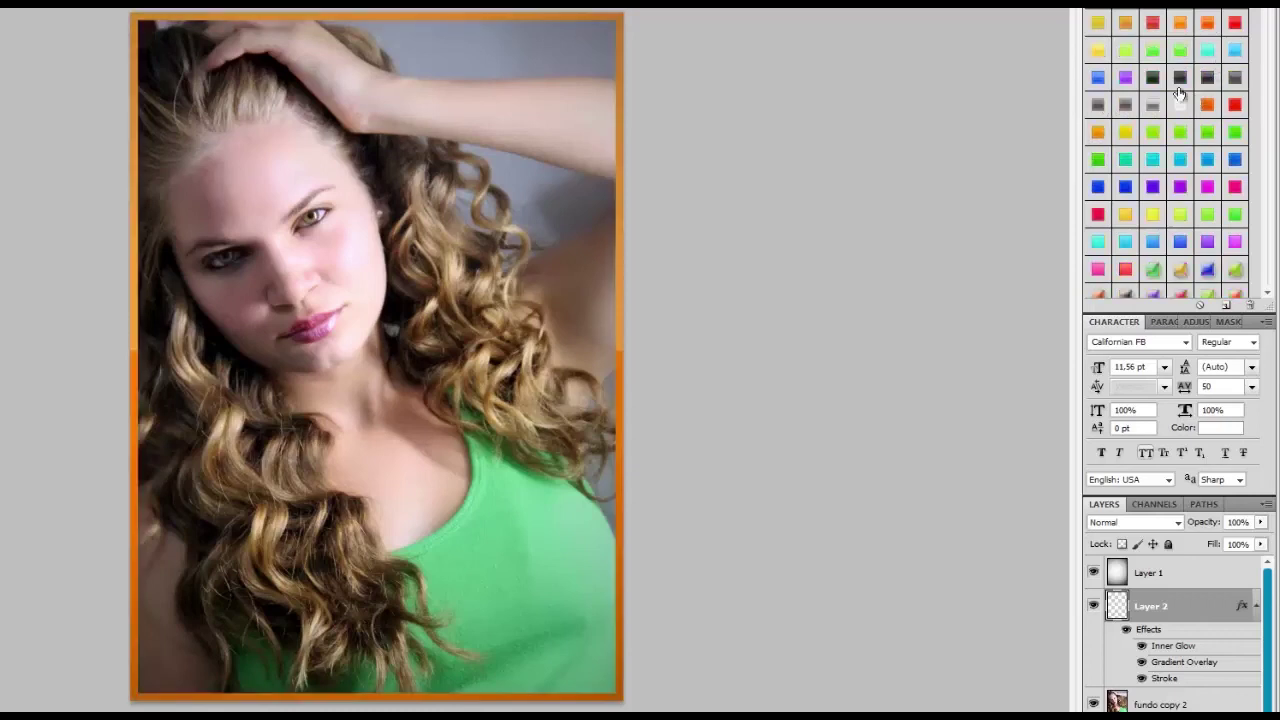
click(1123, 131)
scroll(1125, 131, down, 2)
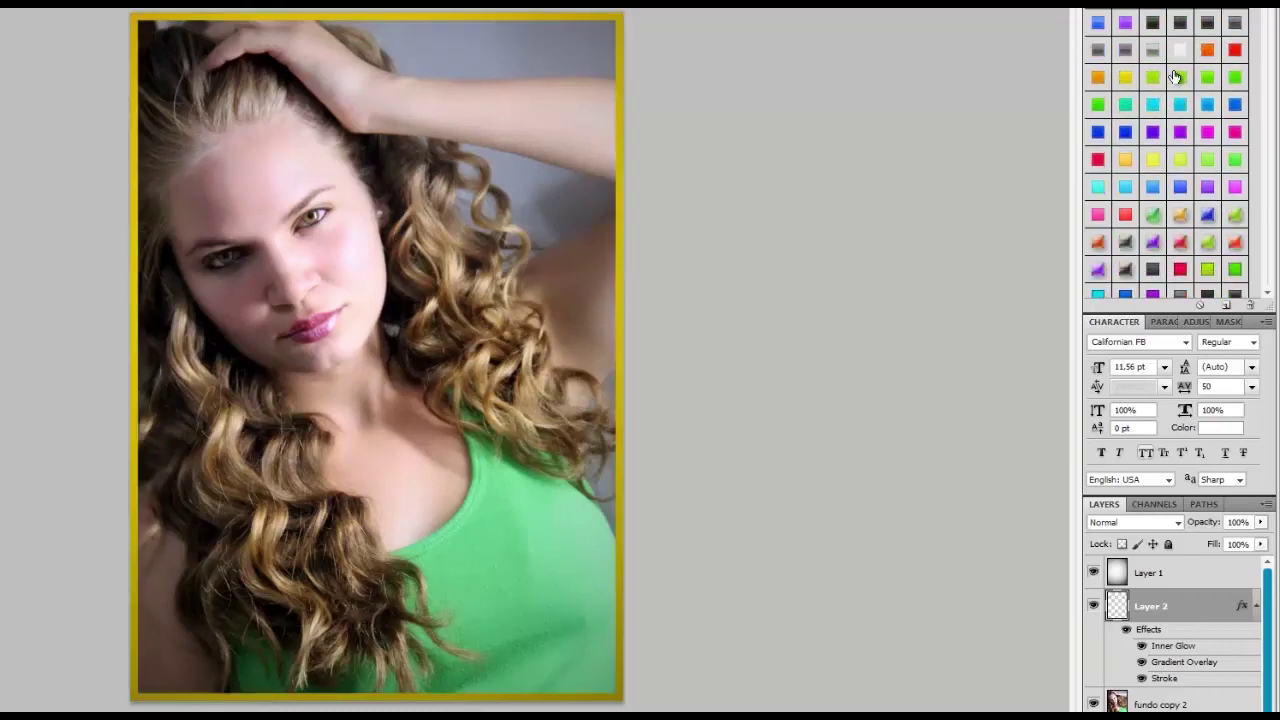
click(1153, 51)
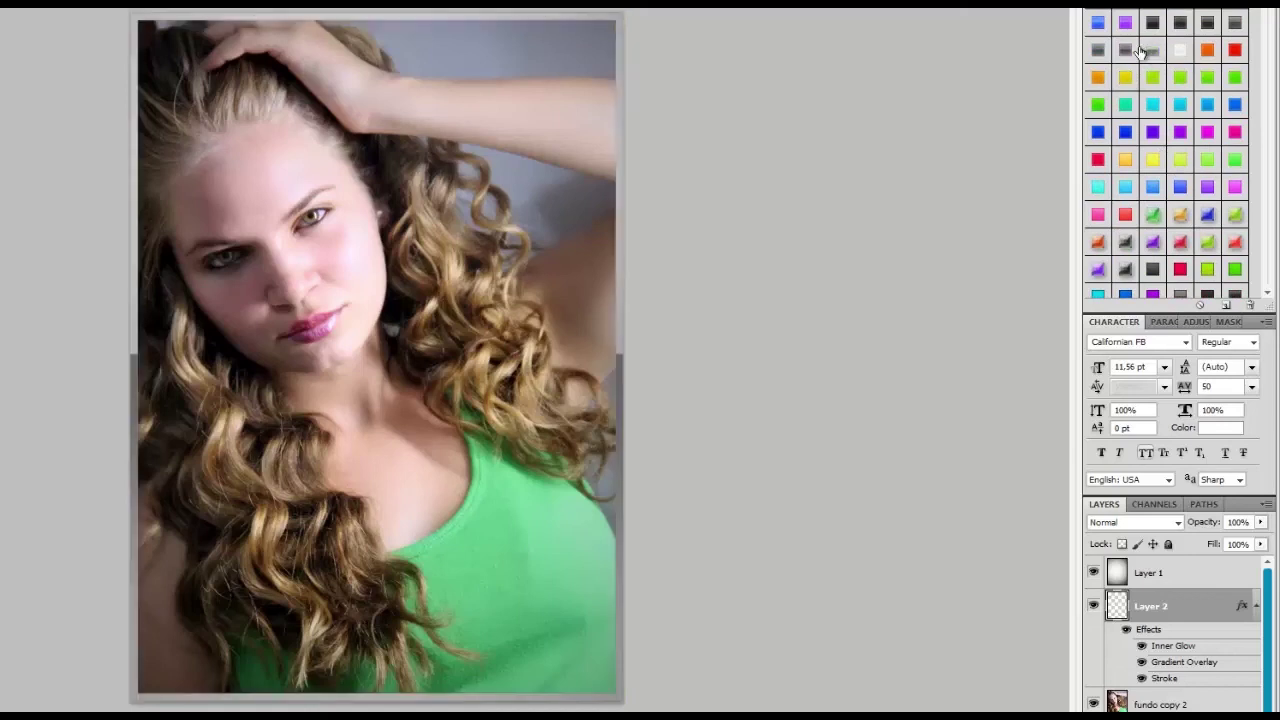
click(1127, 49)
click(1153, 50)
scroll(1203, 79, down, 4)
scroll(1205, 88, down, 4)
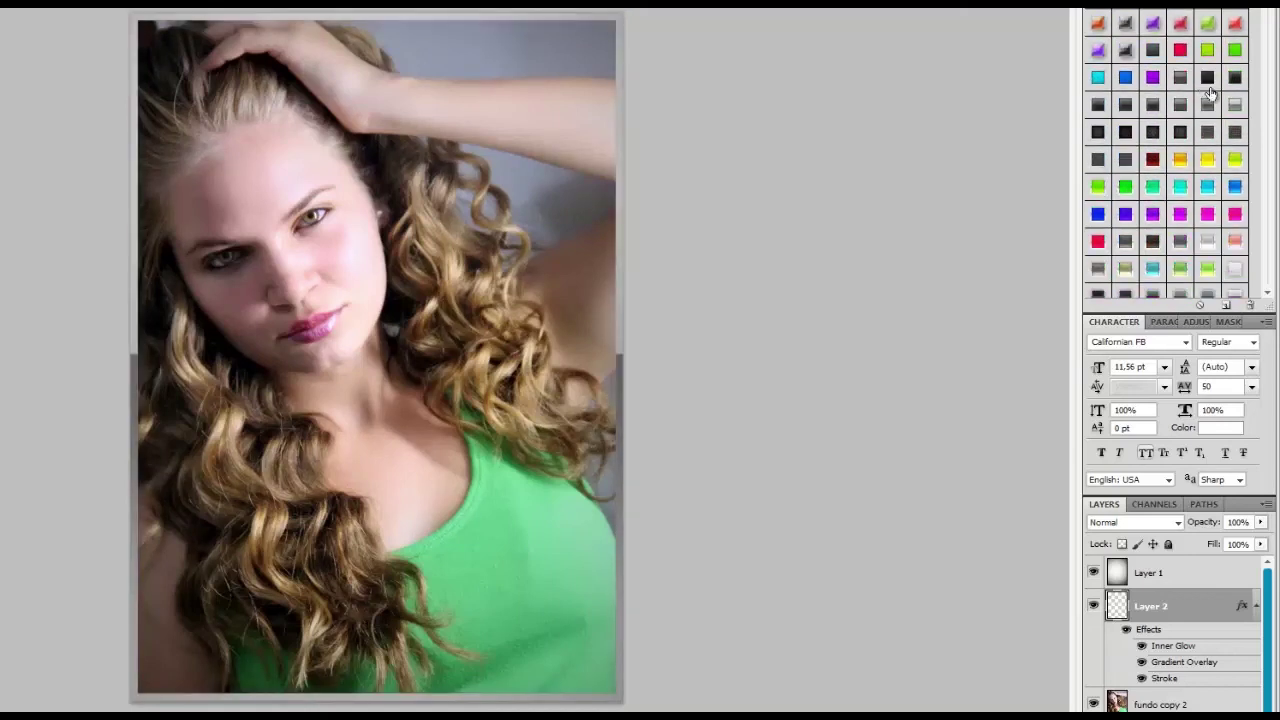
Compare shadowed, bevelled and blue gradient styles, settling on the silver-grey shadowed frame.
click(1237, 105)
scroll(1195, 110, down, 3)
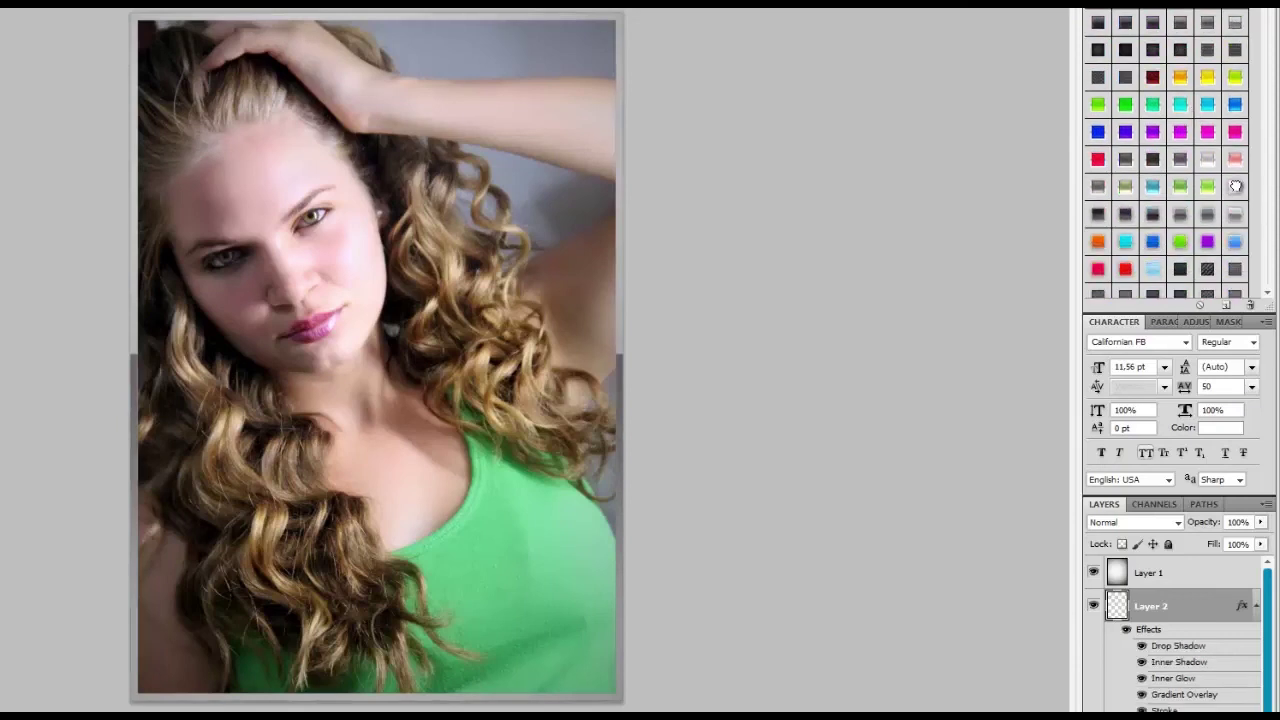
click(1236, 186)
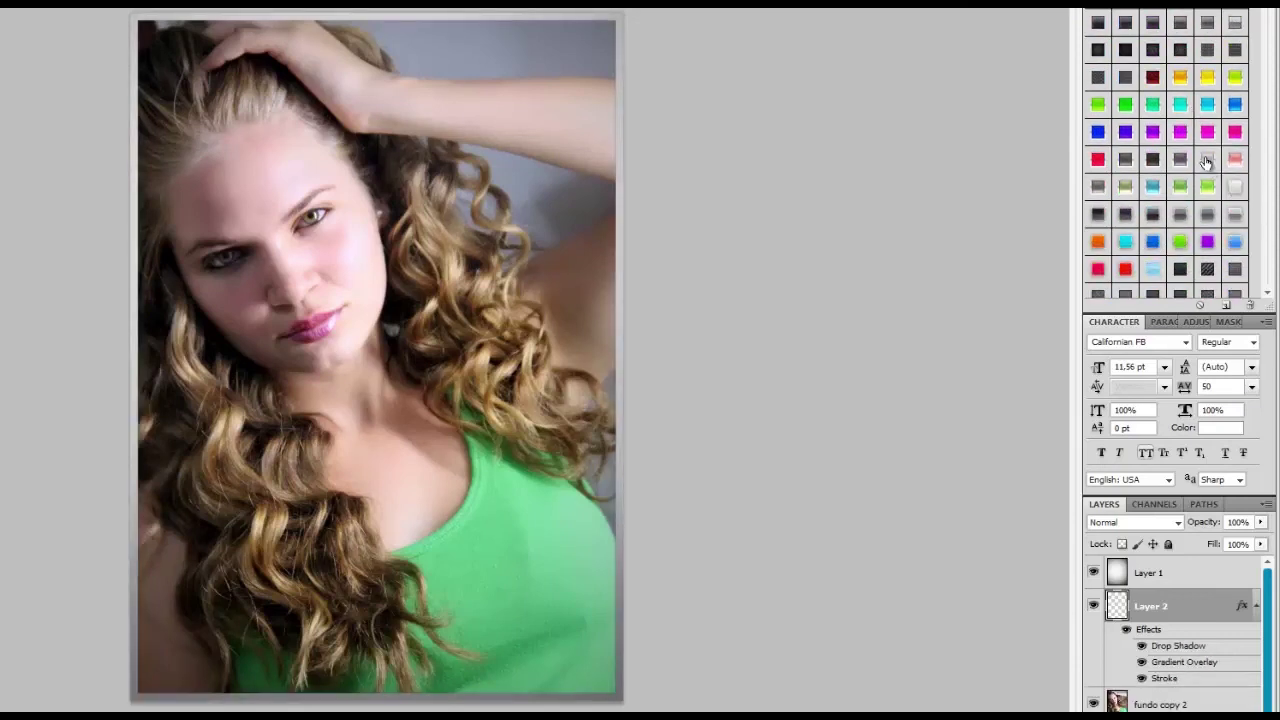
click(1206, 160)
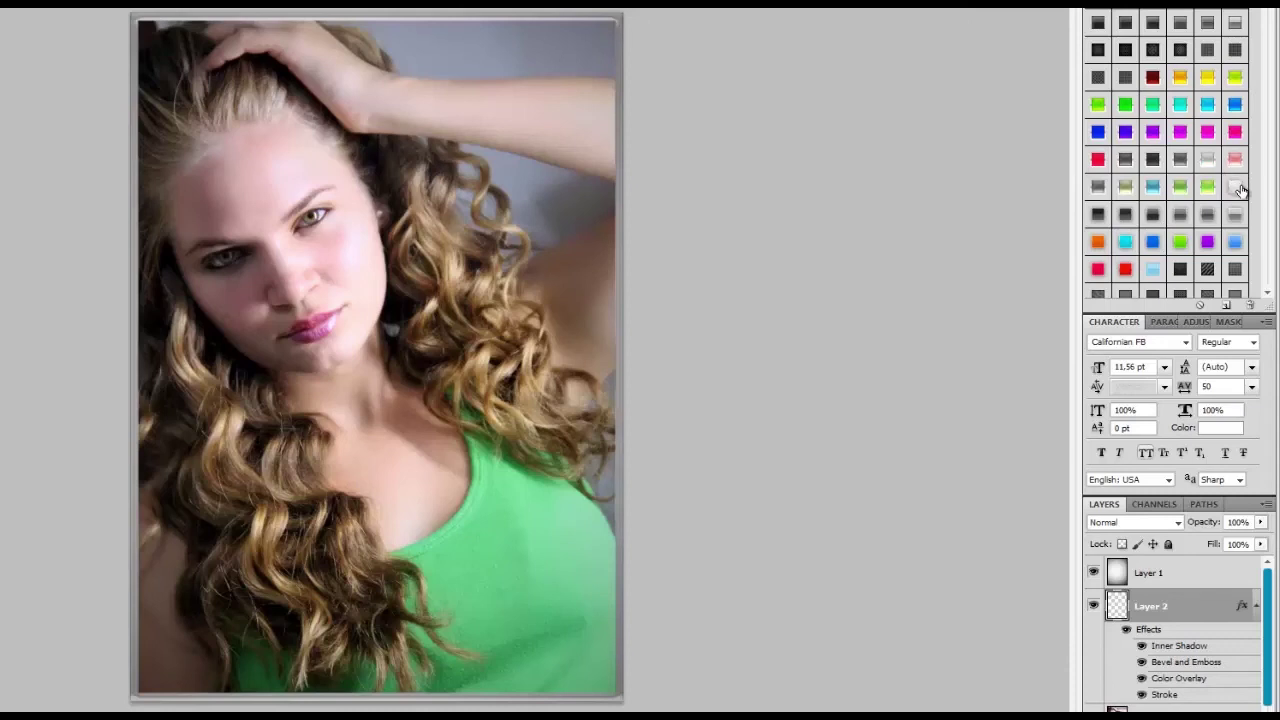
click(1236, 186)
click(1236, 242)
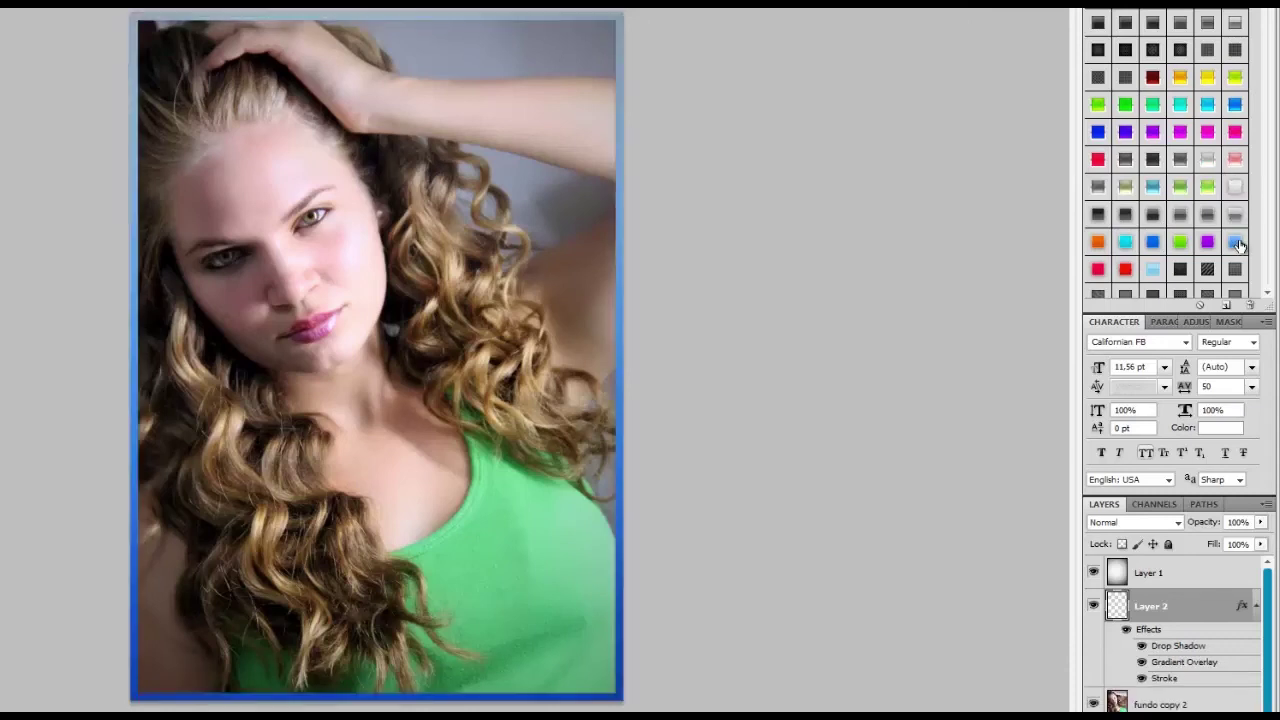
click(1232, 186)
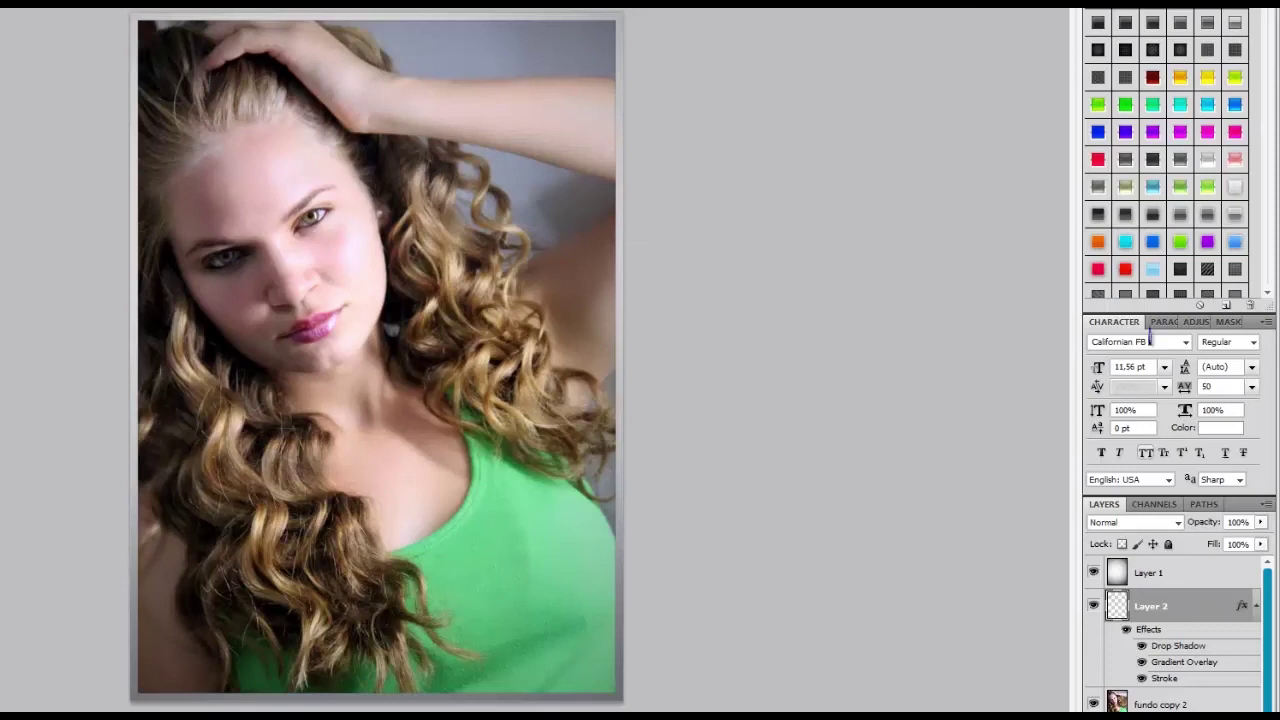
Collapse Layer 2's effects list and toggle layers to compare with the original photo.
click(1258, 606)
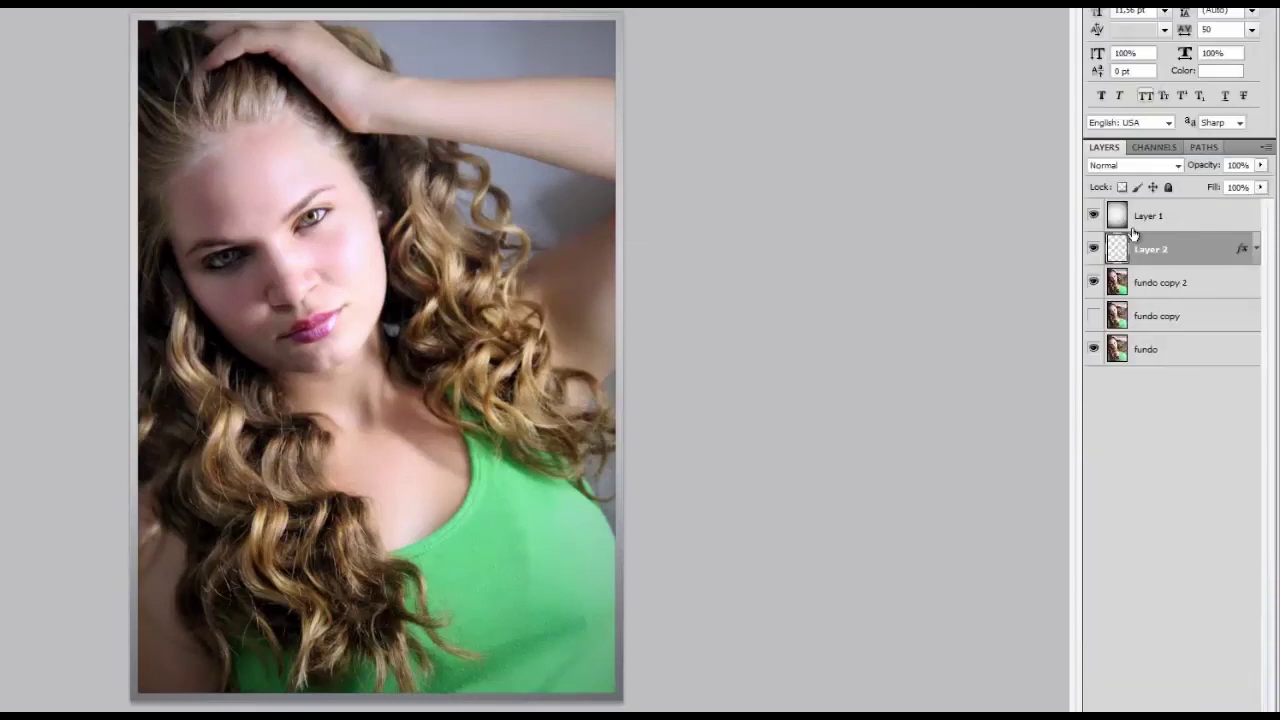
click(1094, 216)
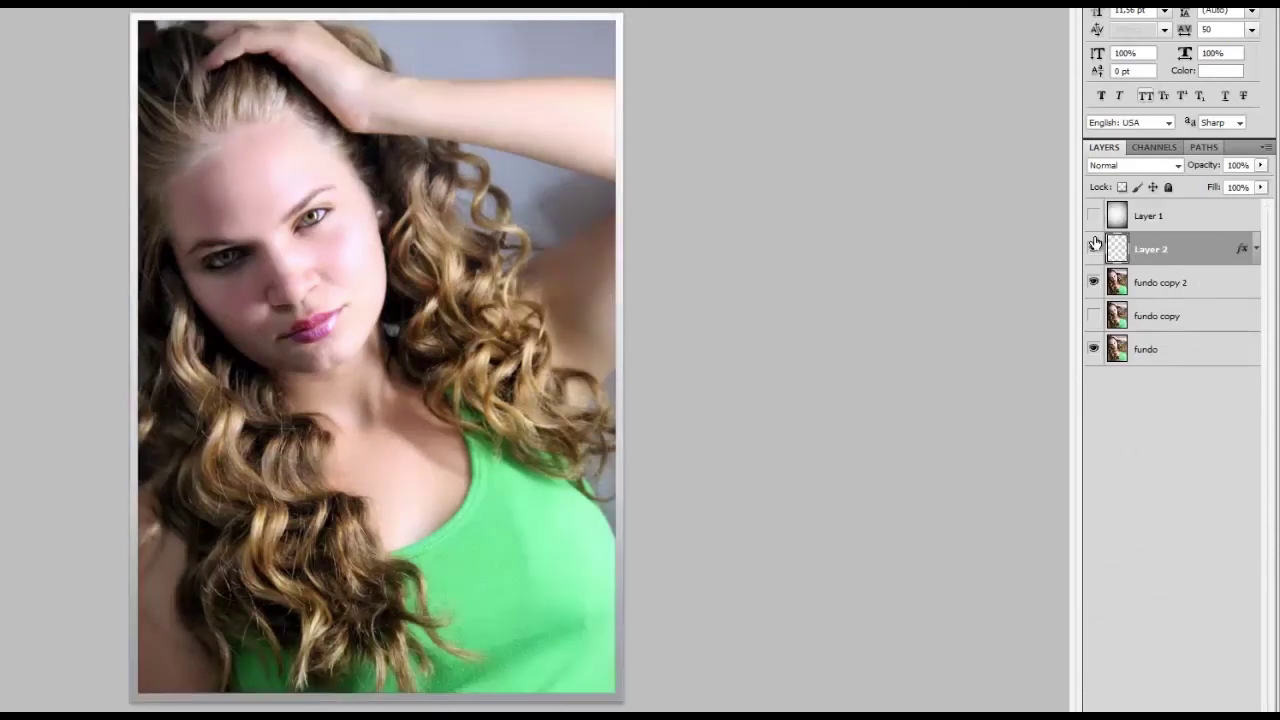
click(1094, 249)
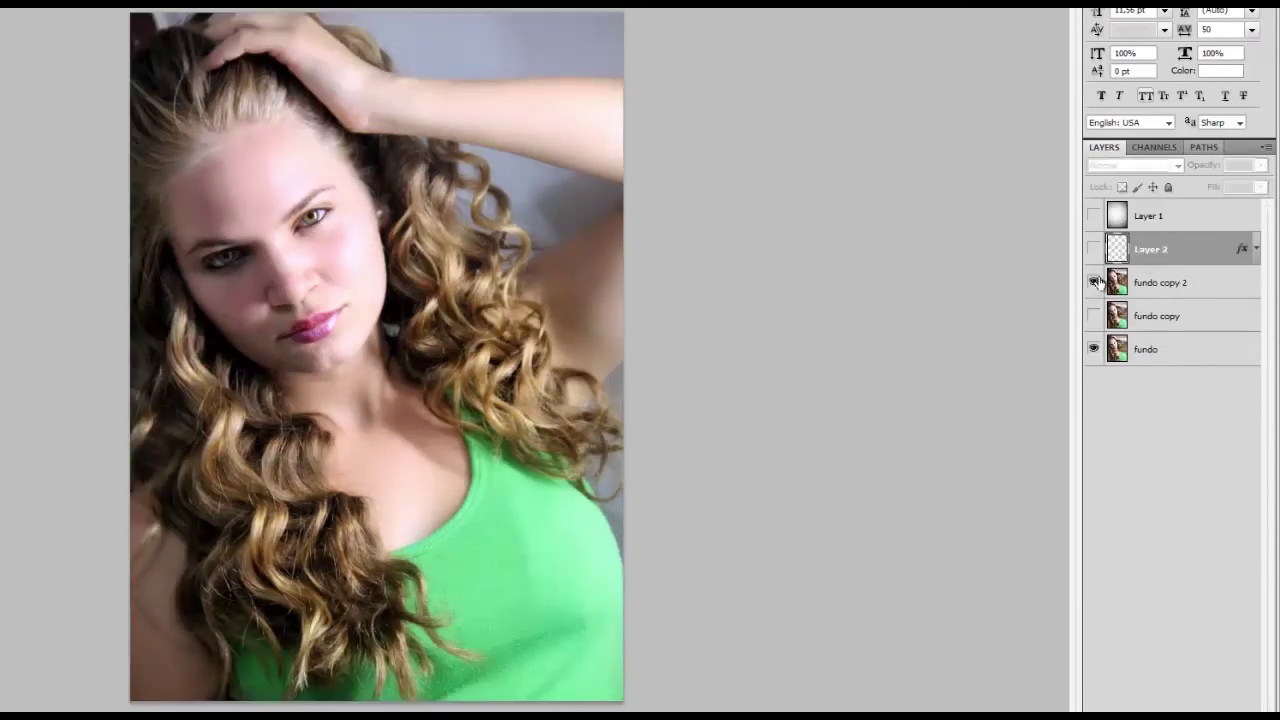
click(1094, 283)
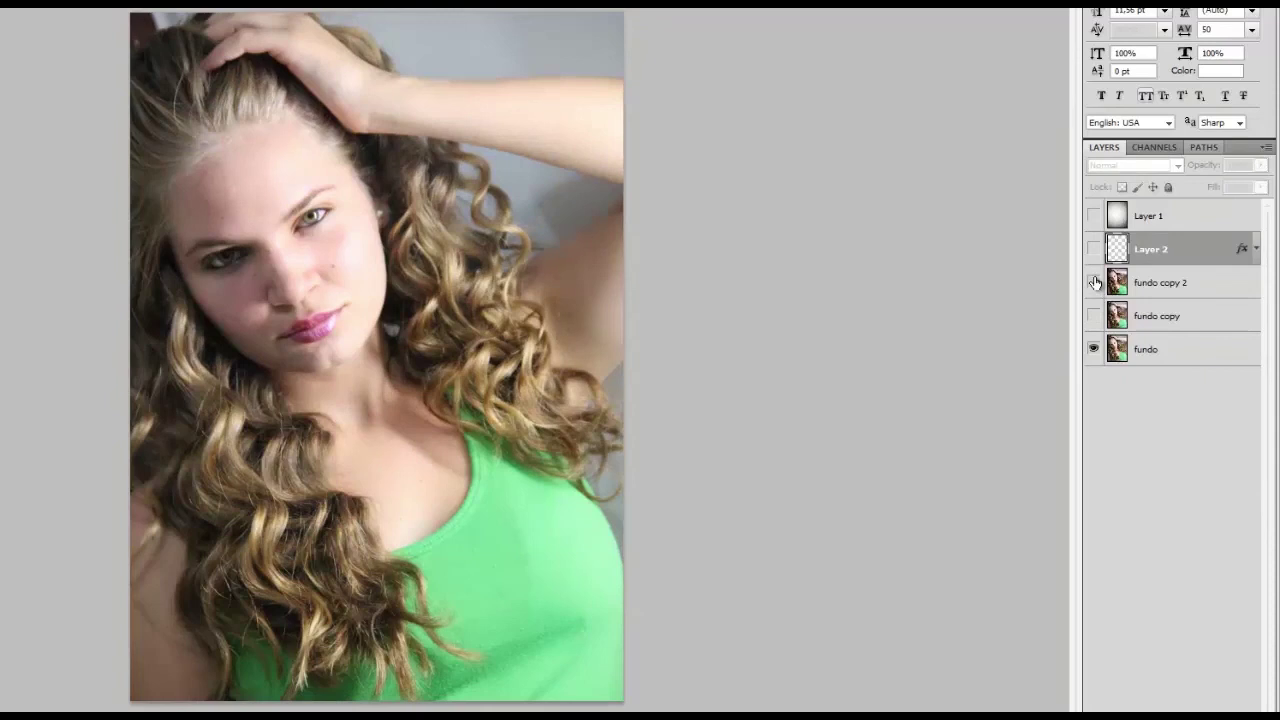
click(1094, 283)
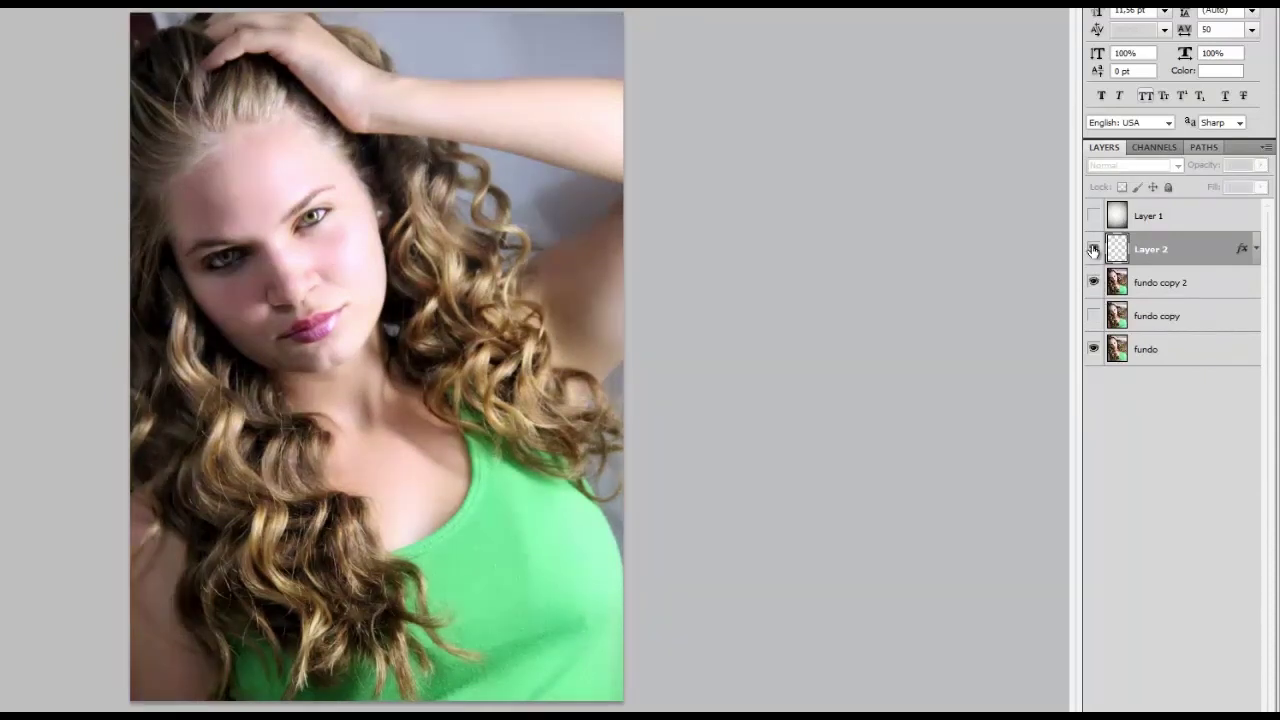
click(1094, 249)
click(1094, 215)
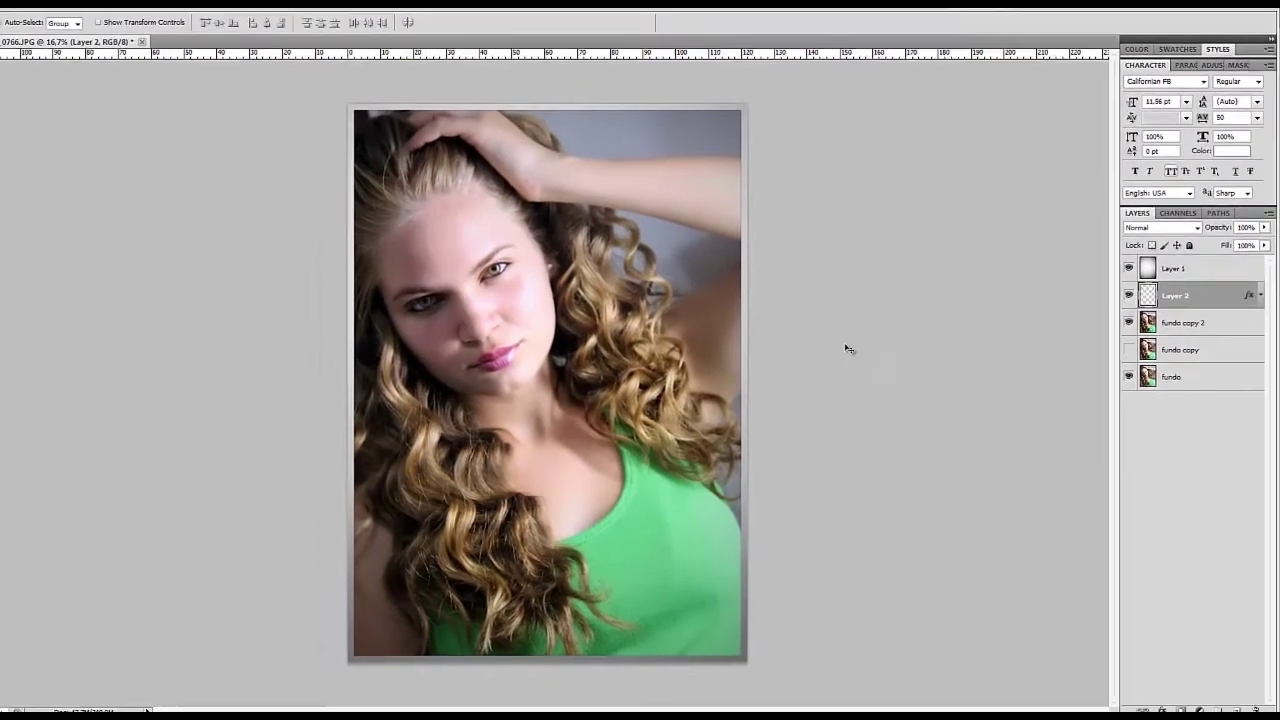
Save the colour portrait as JPEG 'Lidi 1' at maximum quality 12.
key(ctrl+shift+s)
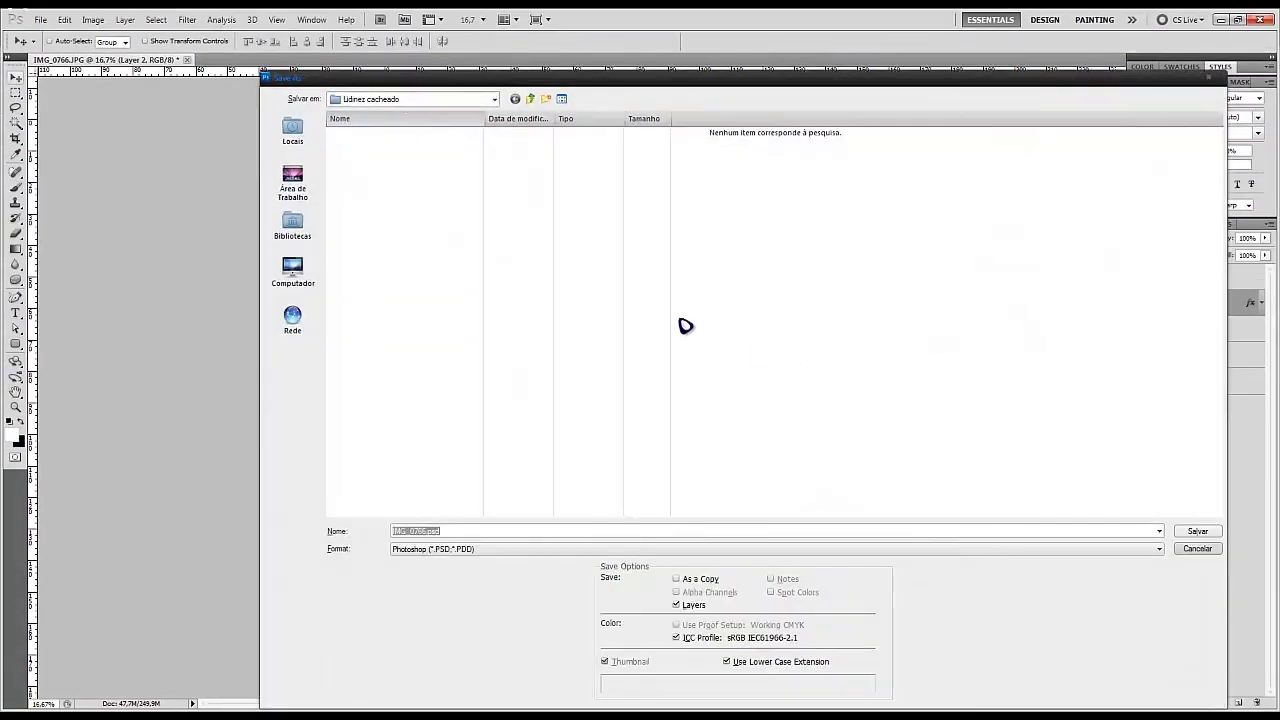
click(470, 548)
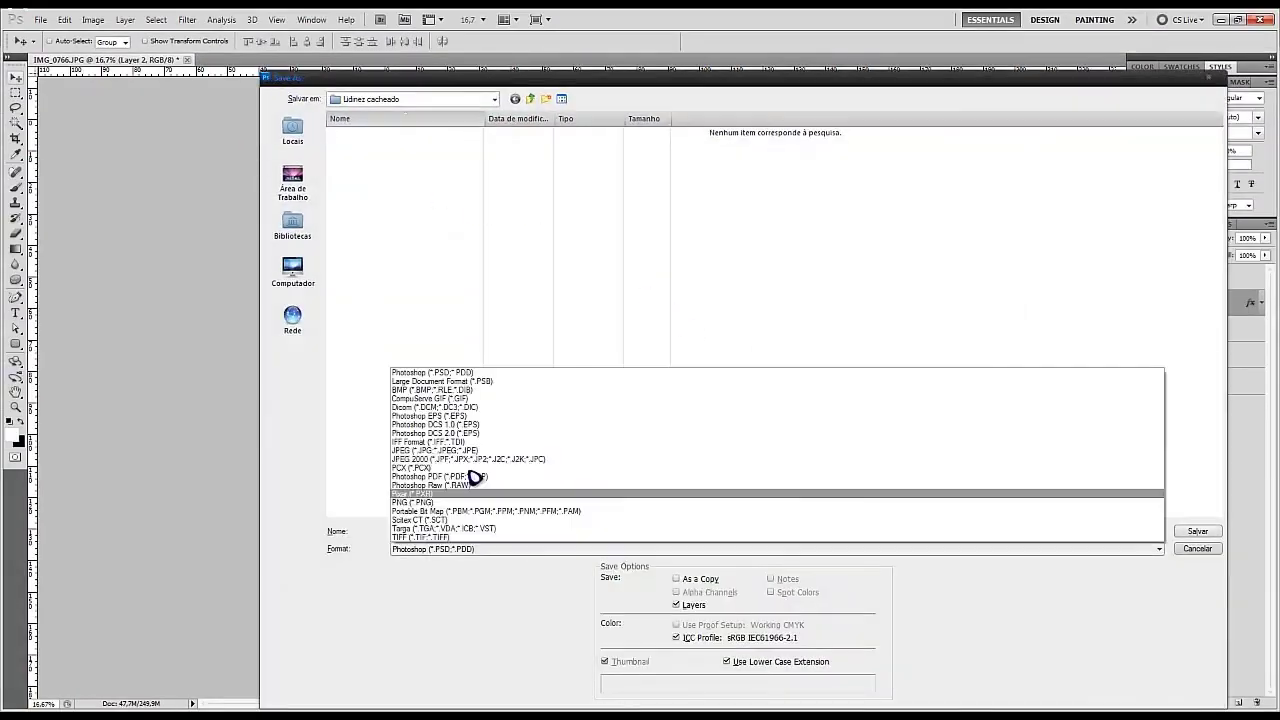
click(440, 450)
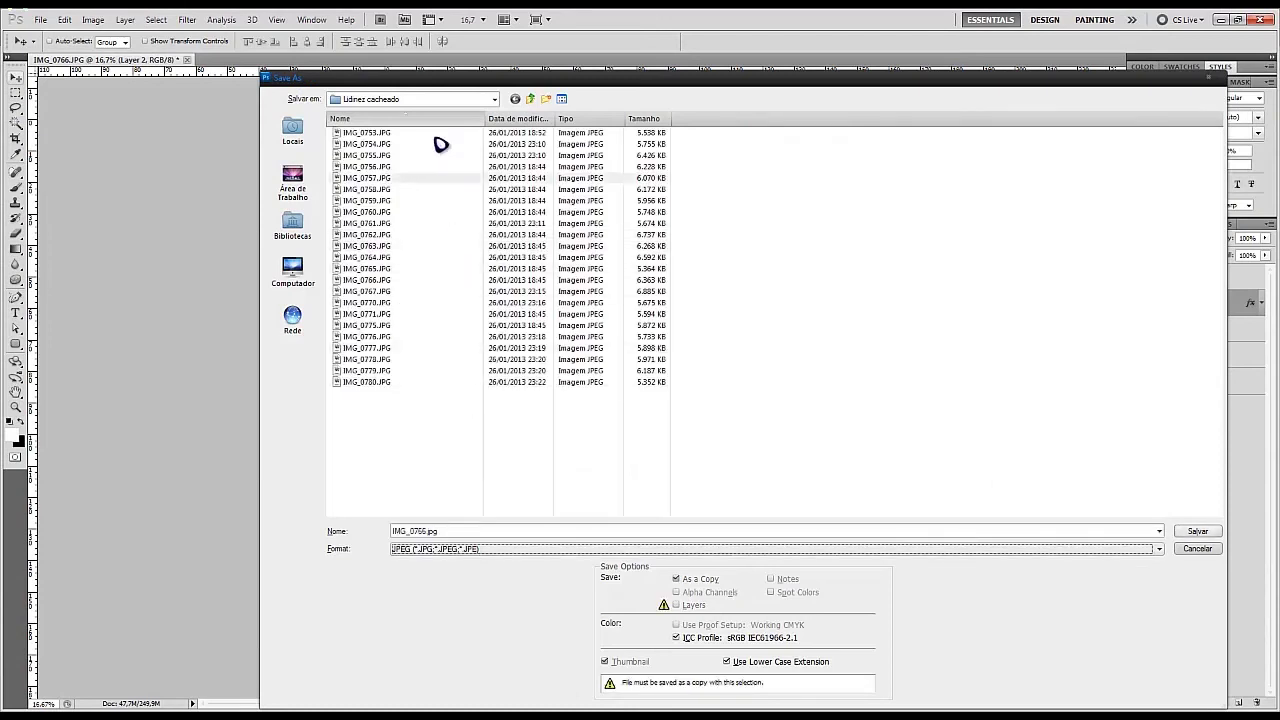
drag(451, 530, 379, 531)
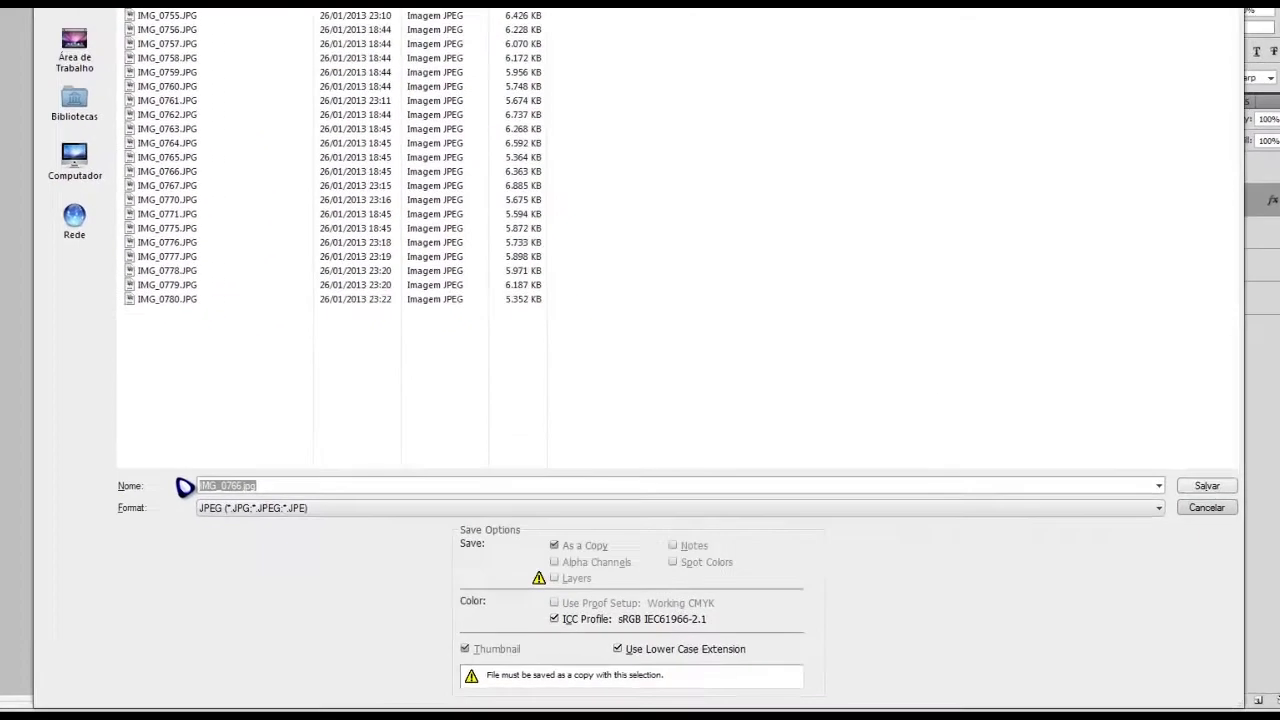
text(Lidi)
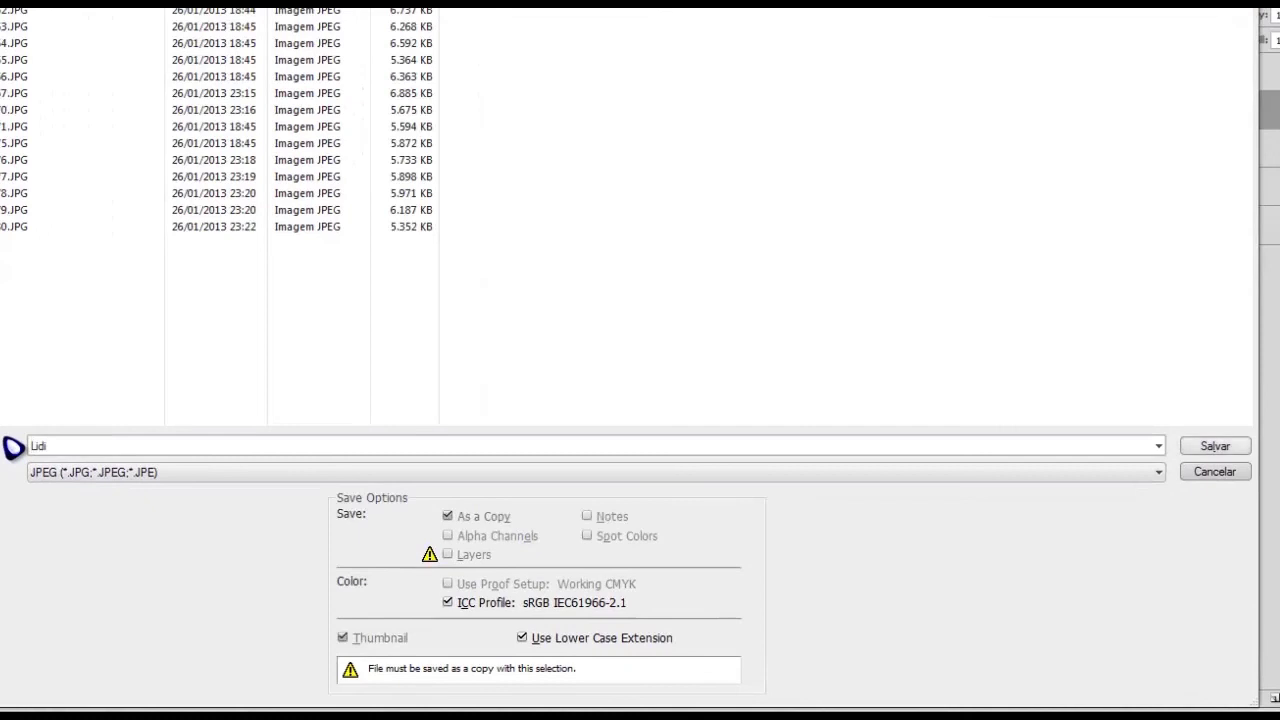
text( 1)
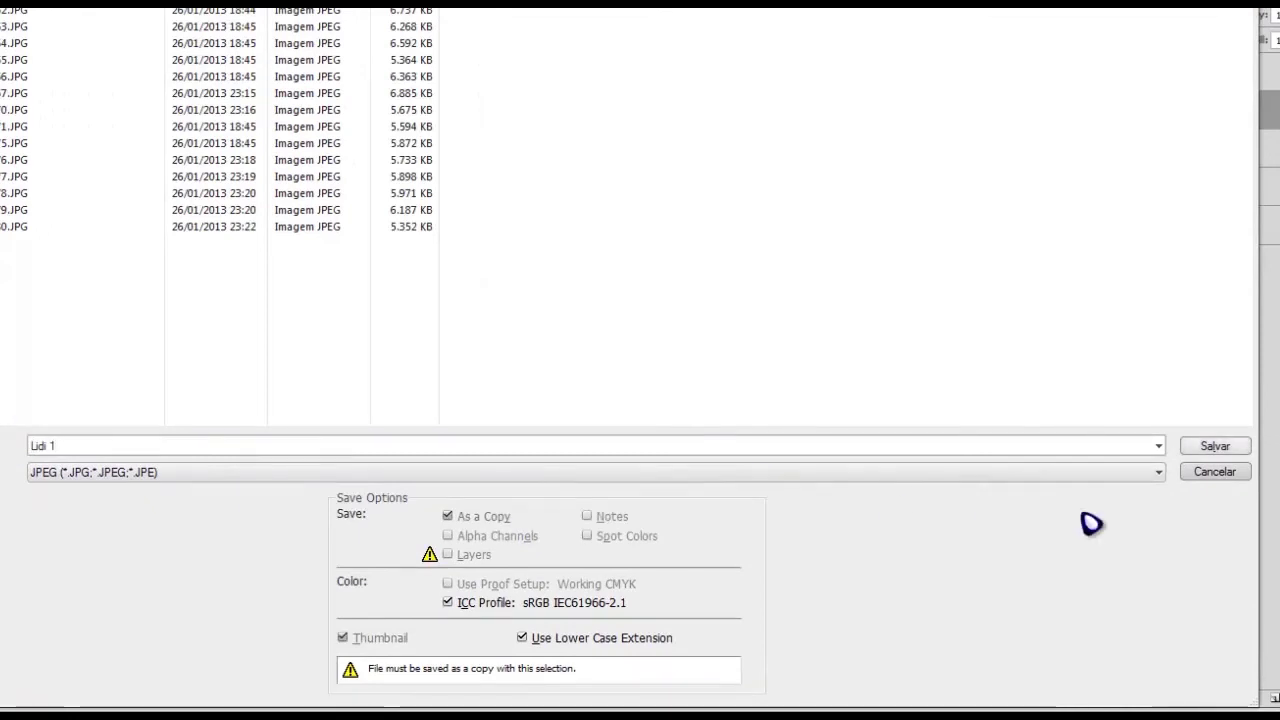
click(1236, 448)
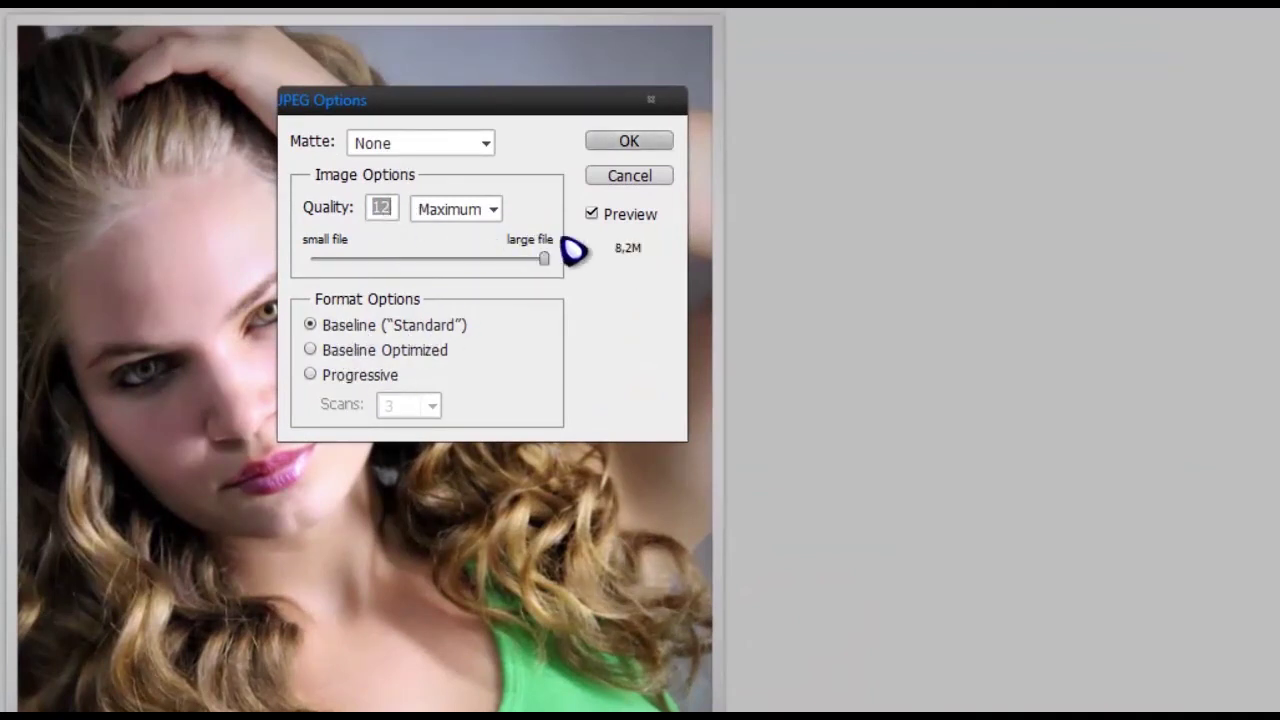
click(655, 145)
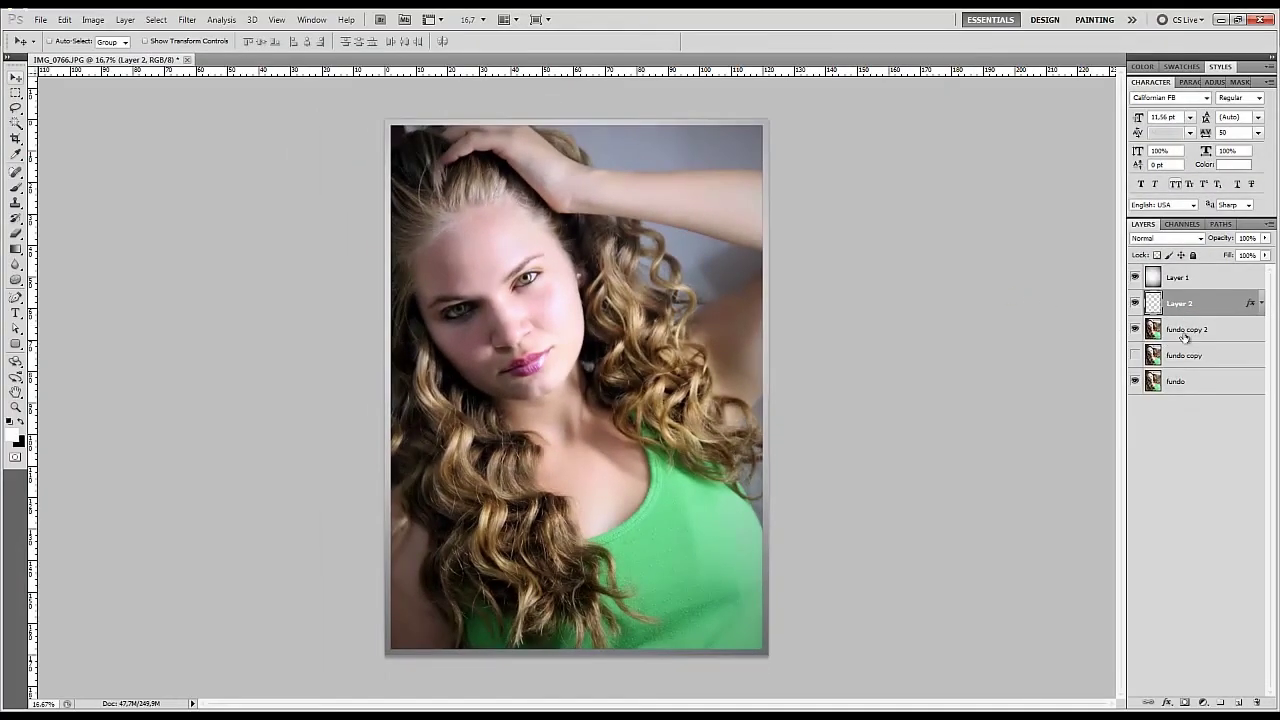
Duplicate fundo copy 2 into a layer named PB and desaturate it to black and white.
click(1185, 330)
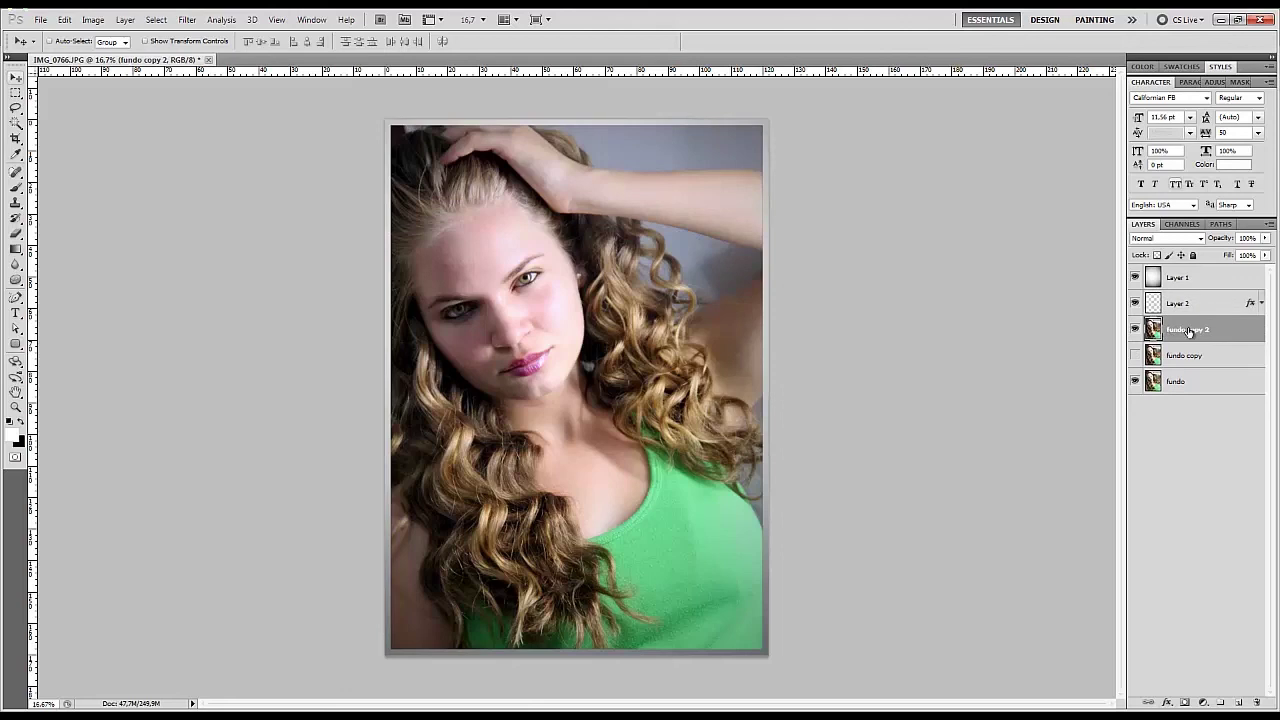
key(ctrl+j)
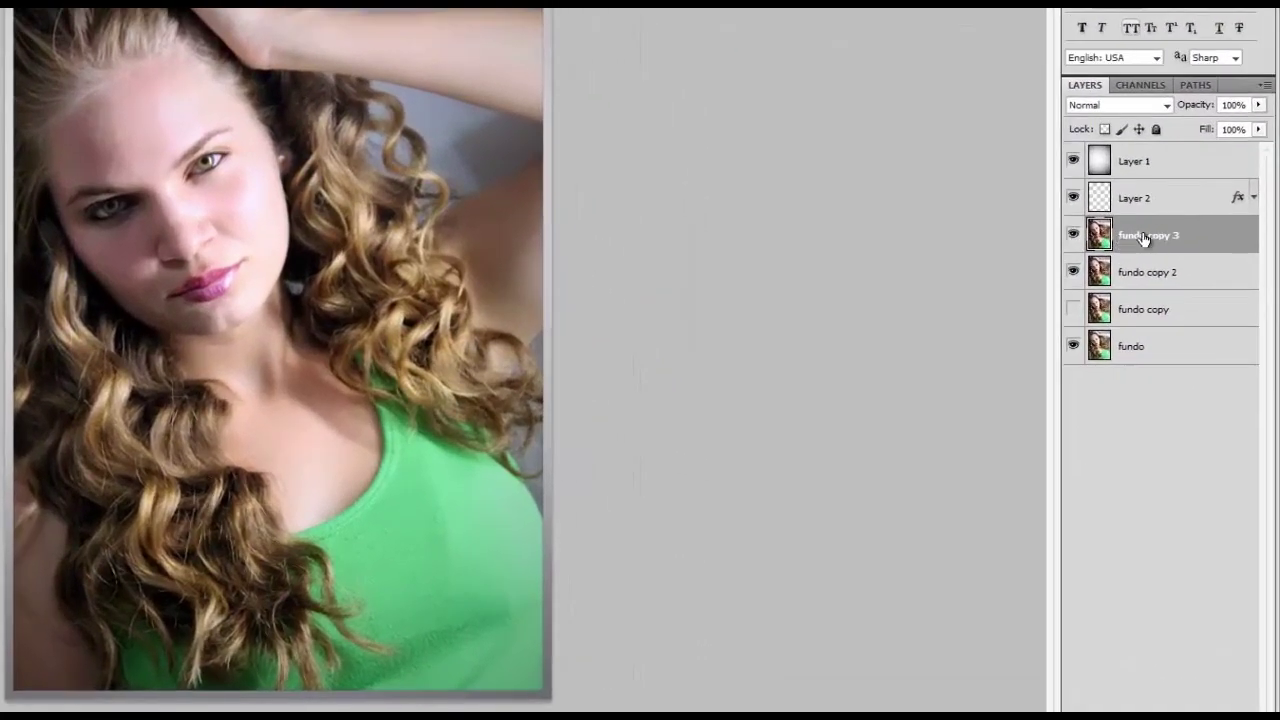
double_click(1150, 237)
text(PB)
key(Return)
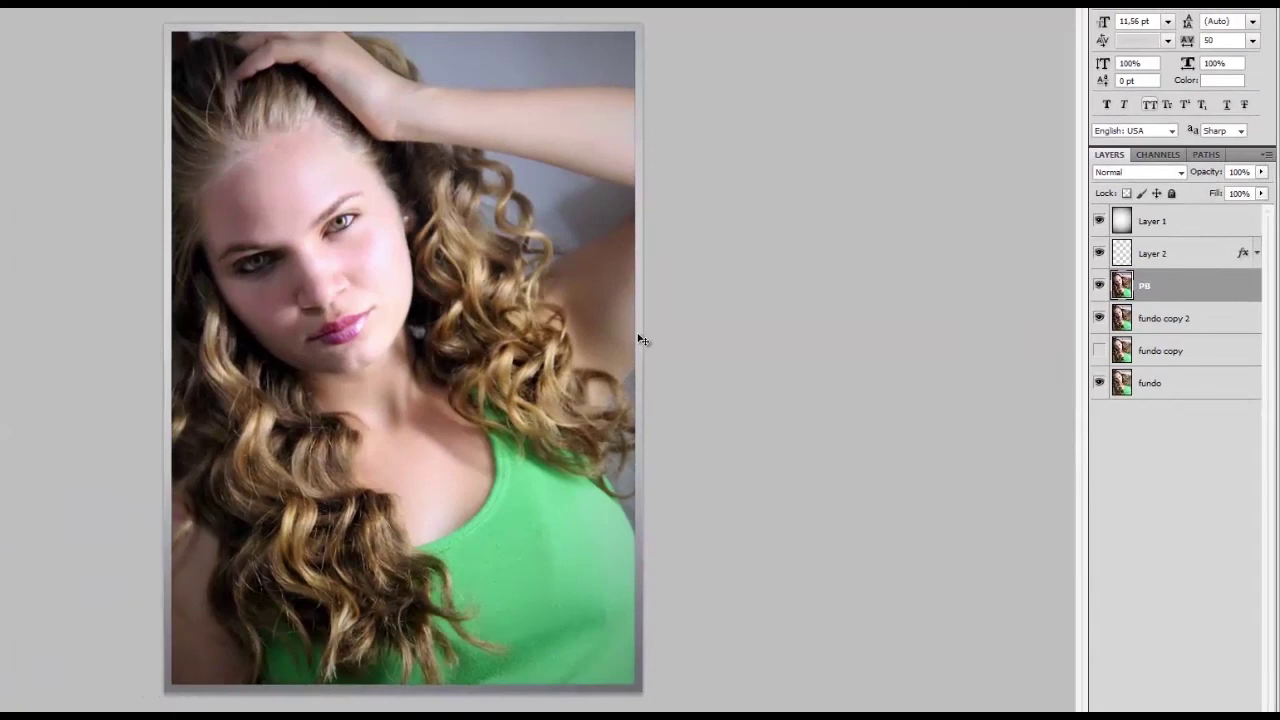
key(ctrl+shift+u)
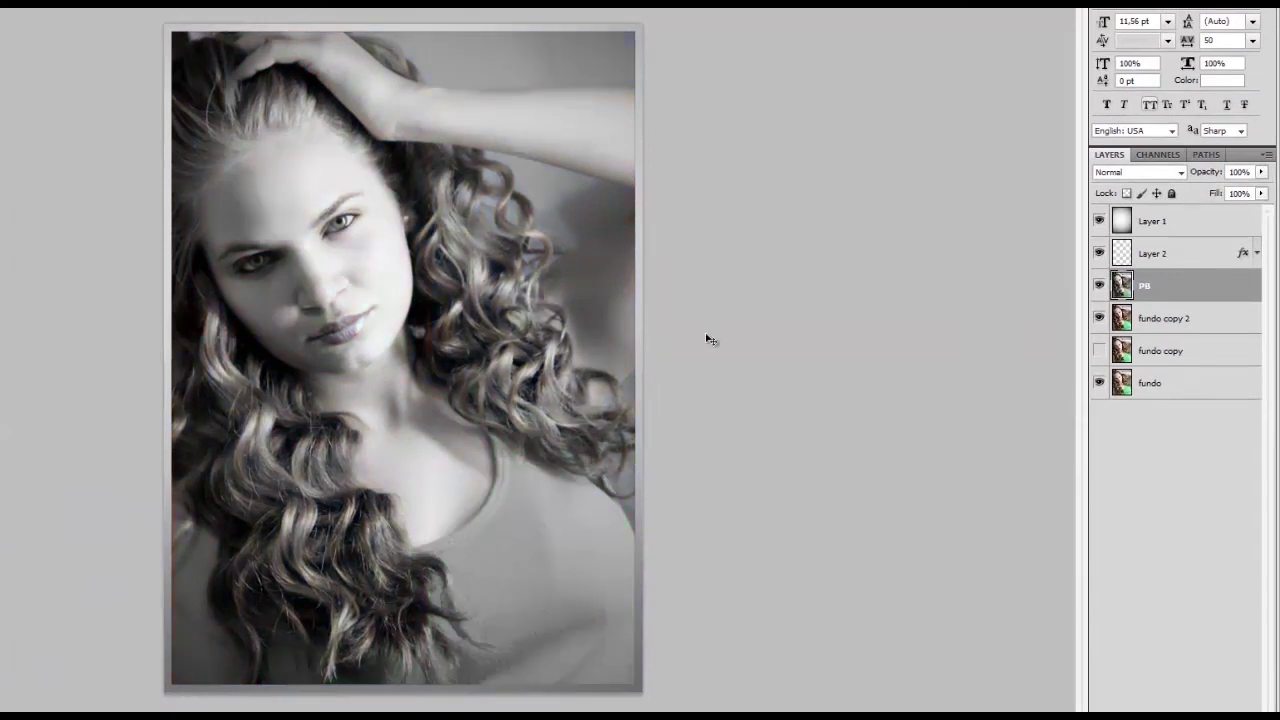
click(1173, 257)
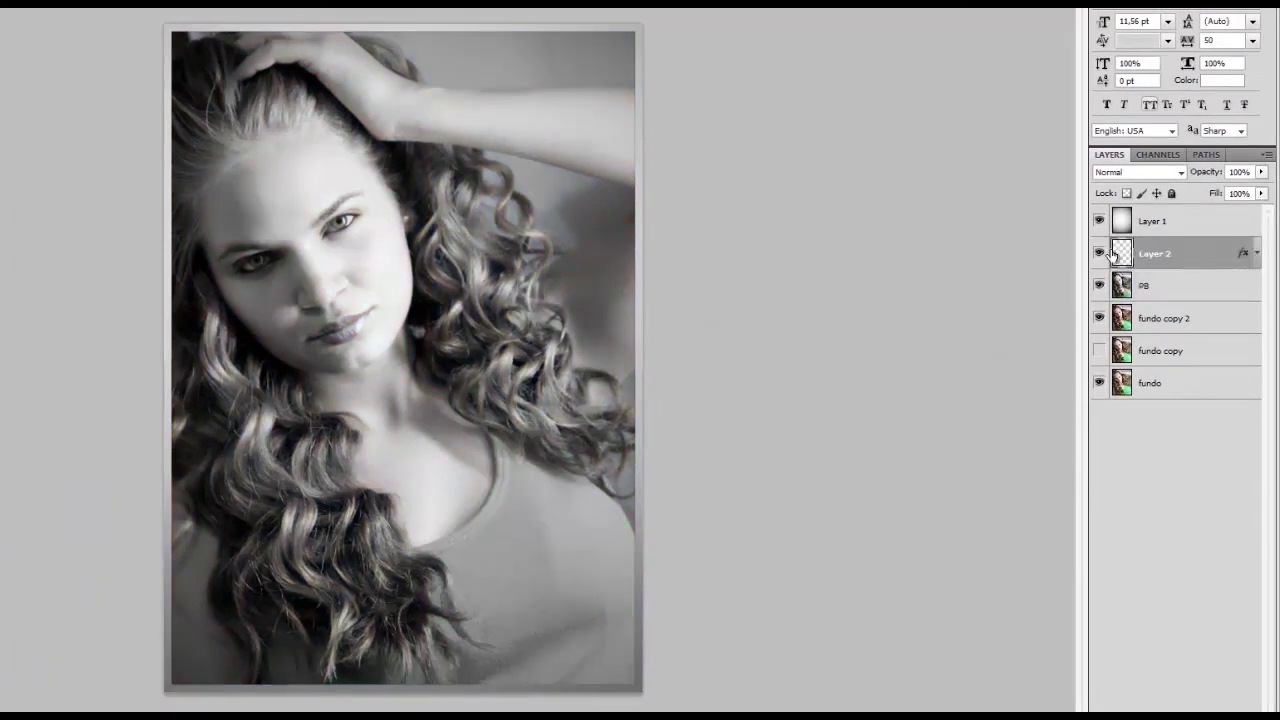
Clear all layer effects from Layer 2, move it above Layer 1, and start Save As.
right_click(1251, 256)
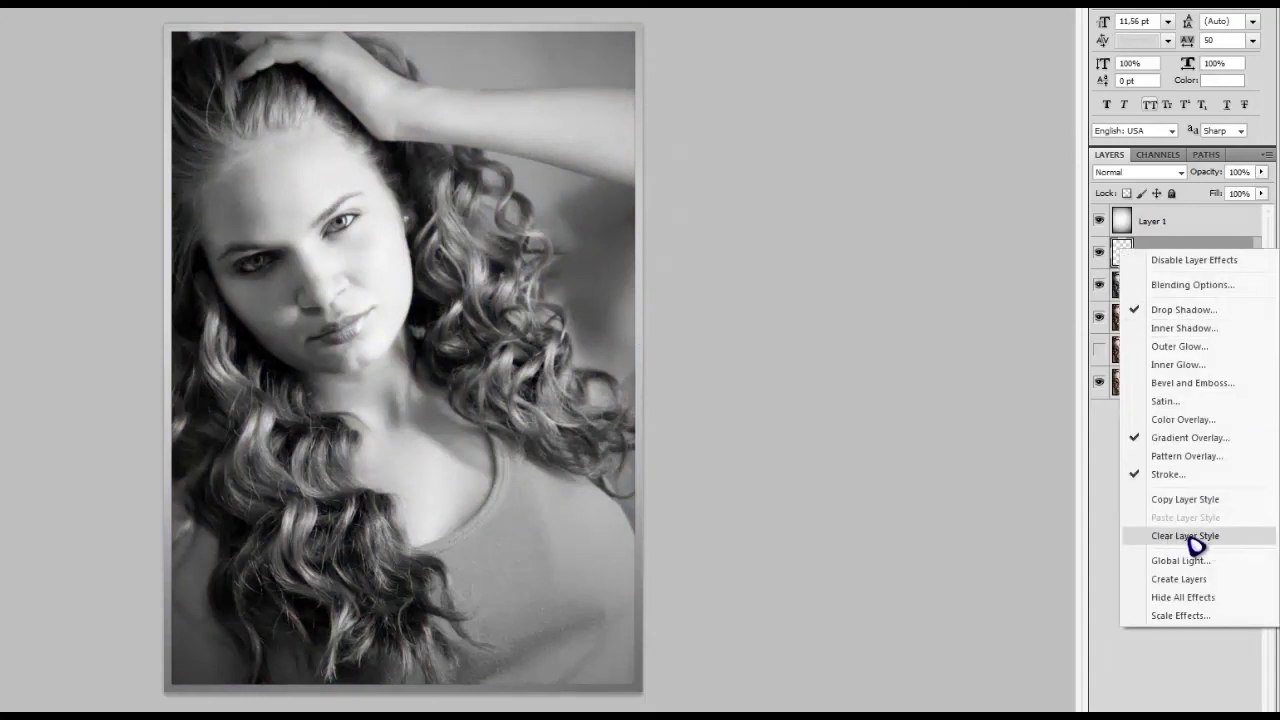
click(1191, 538)
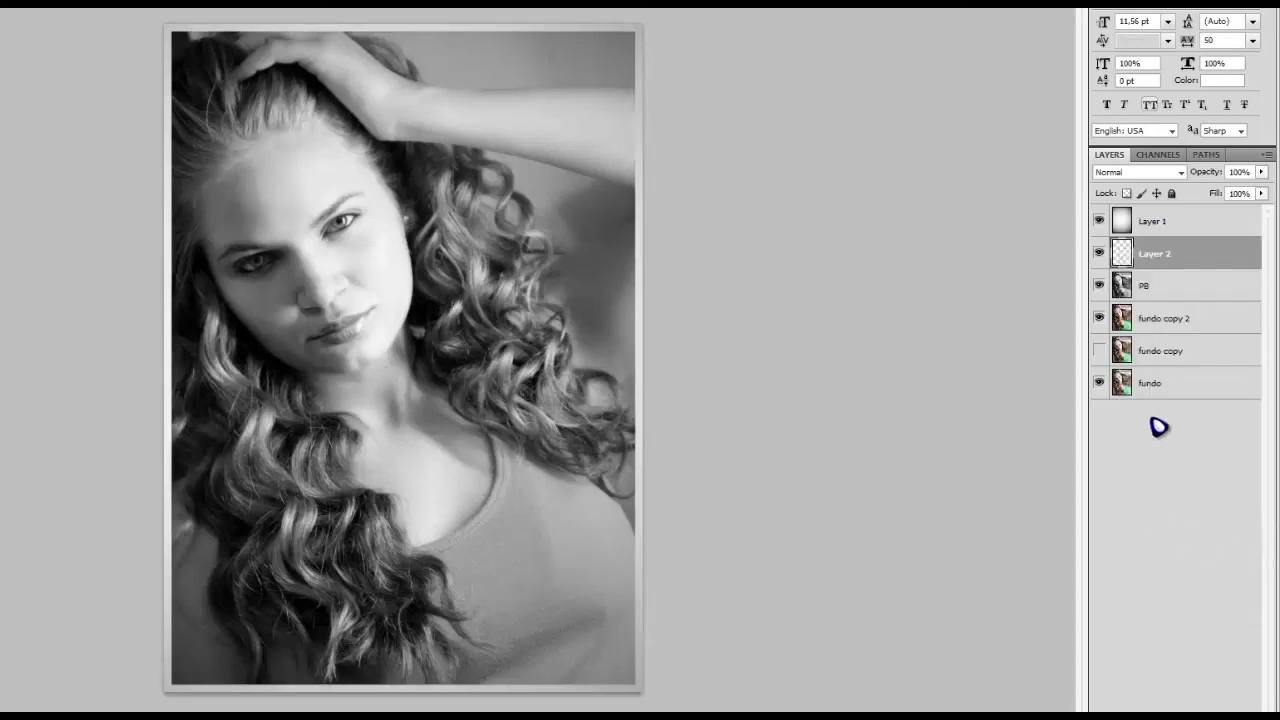
drag(1166, 254, 1168, 219)
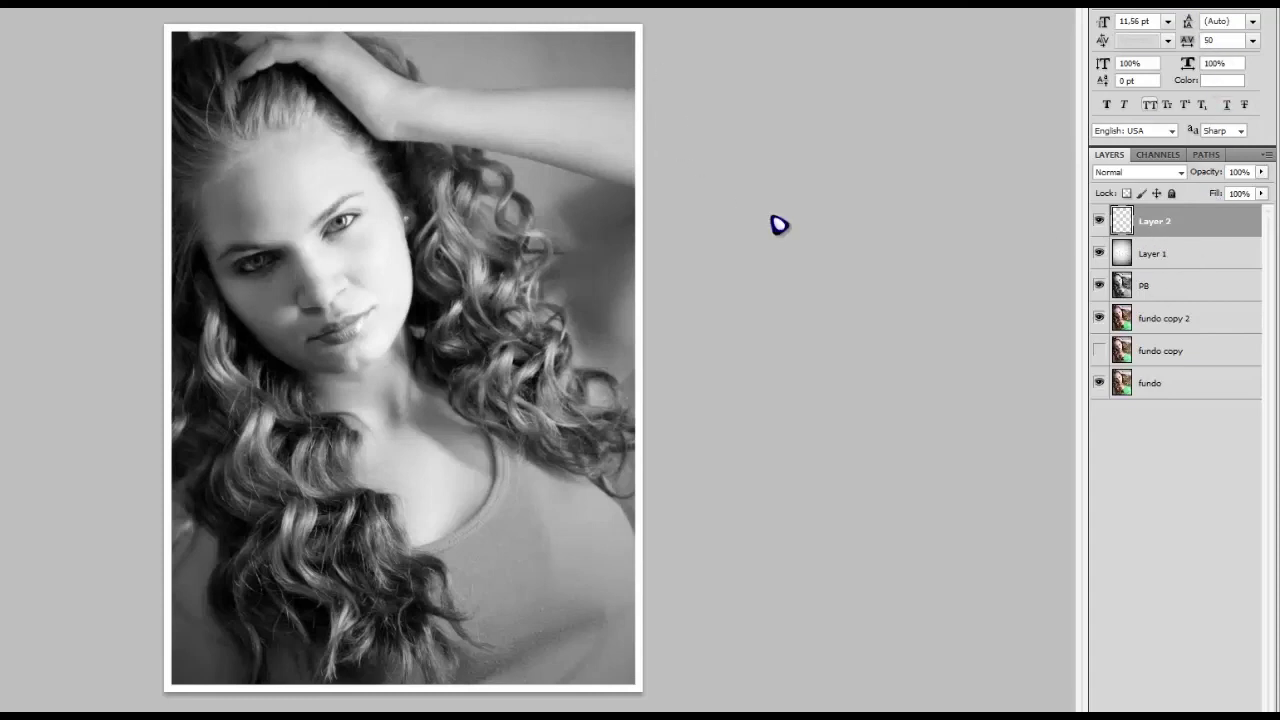
key(ctrl+shift+s)
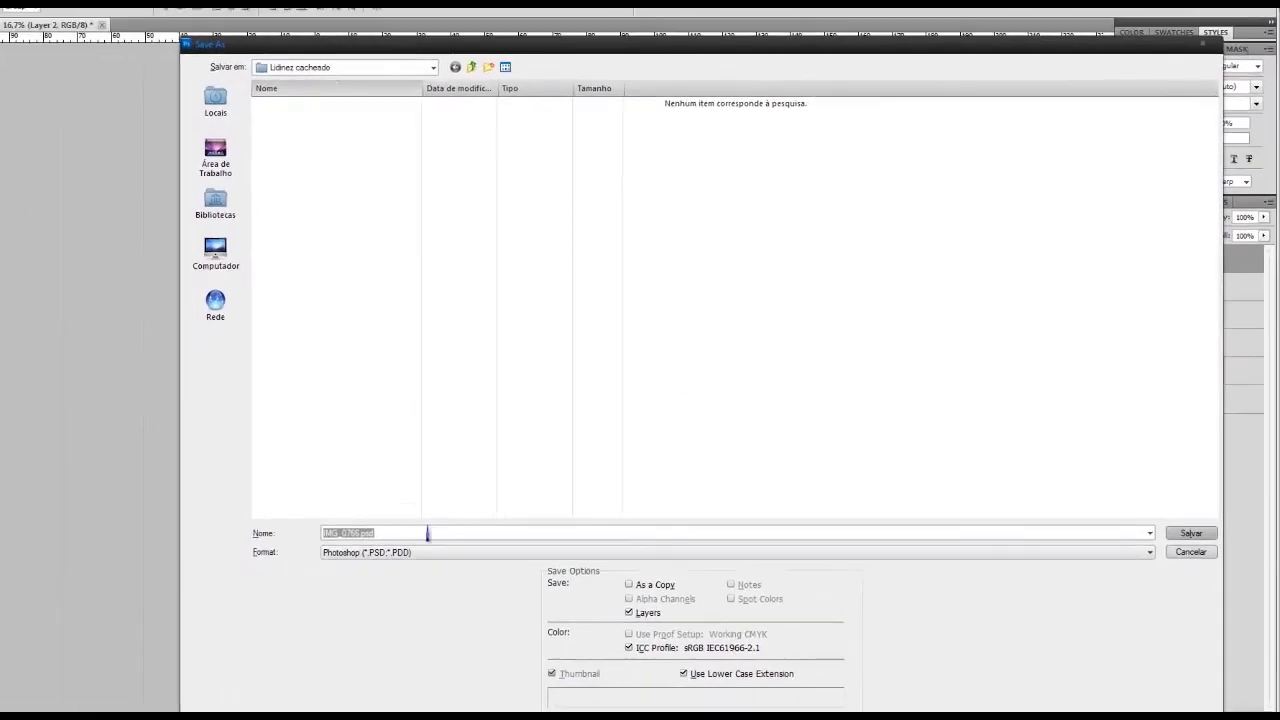
Save the black-and-white version as JPEG 'Lidi 2', then quit Photoshop without saving the document.
text(Lididi)
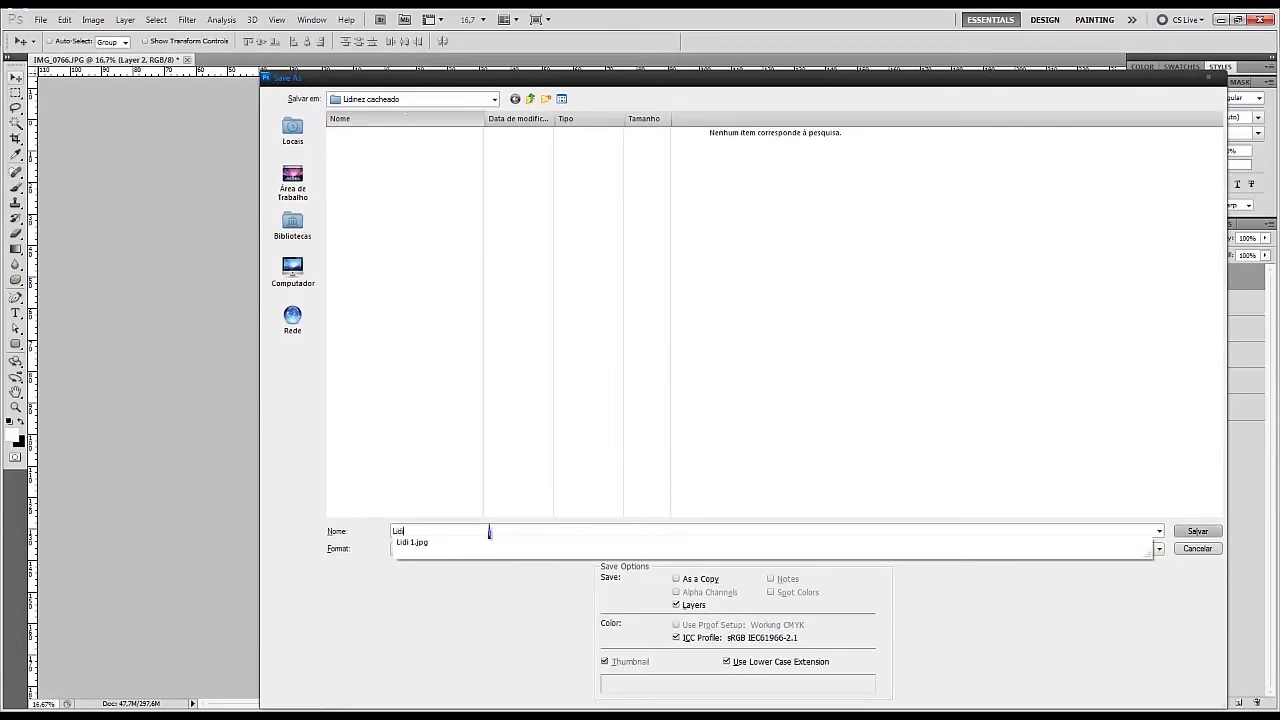
text( 2)
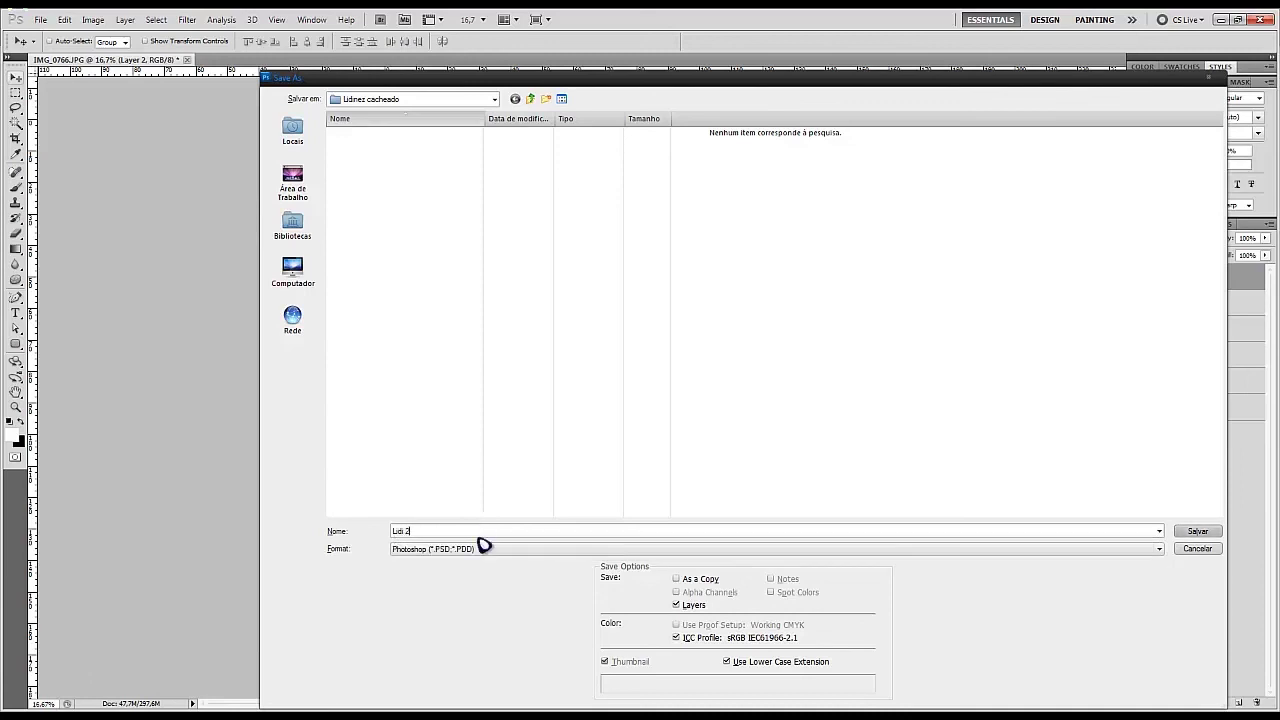
click(473, 551)
click(473, 451)
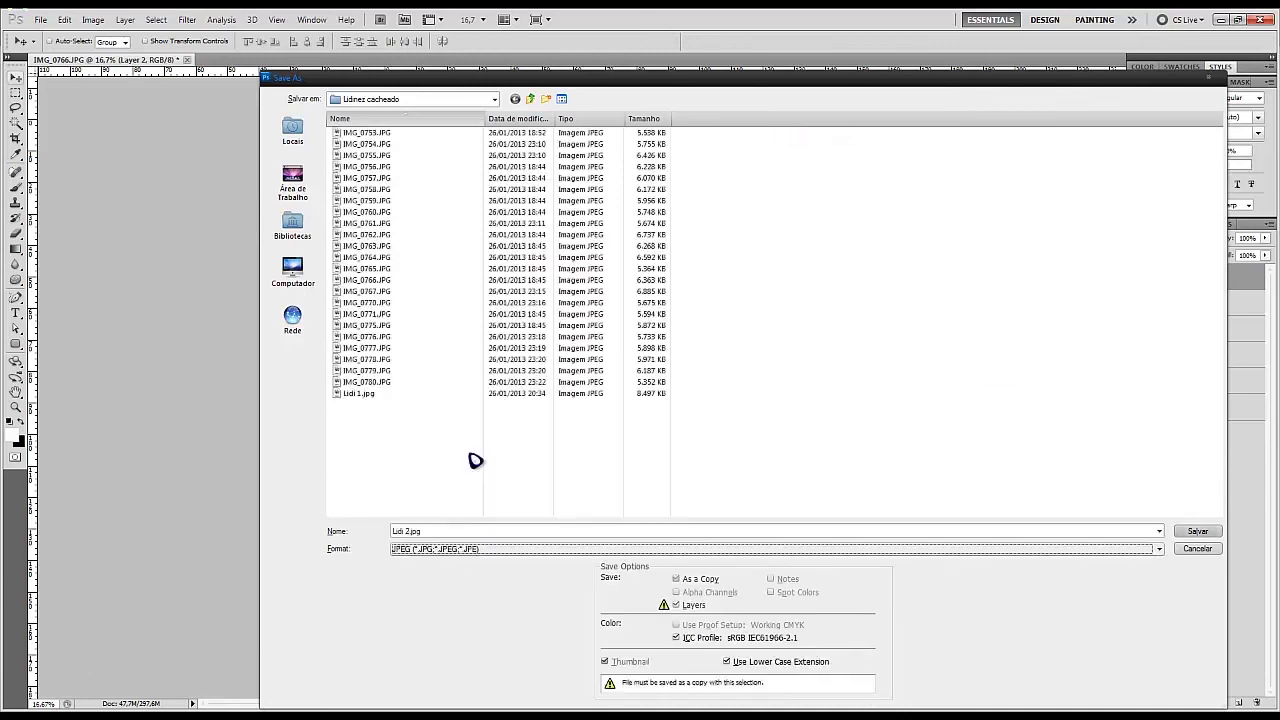
click(1196, 531)
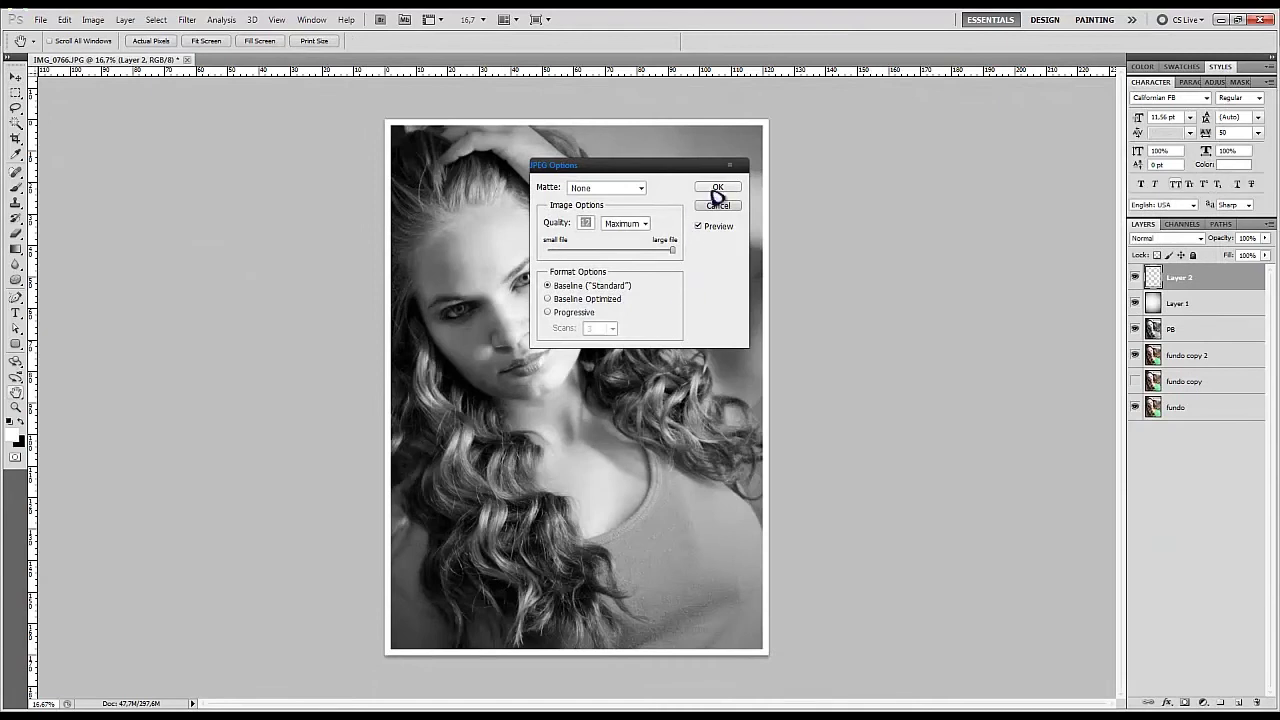
click(720, 188)
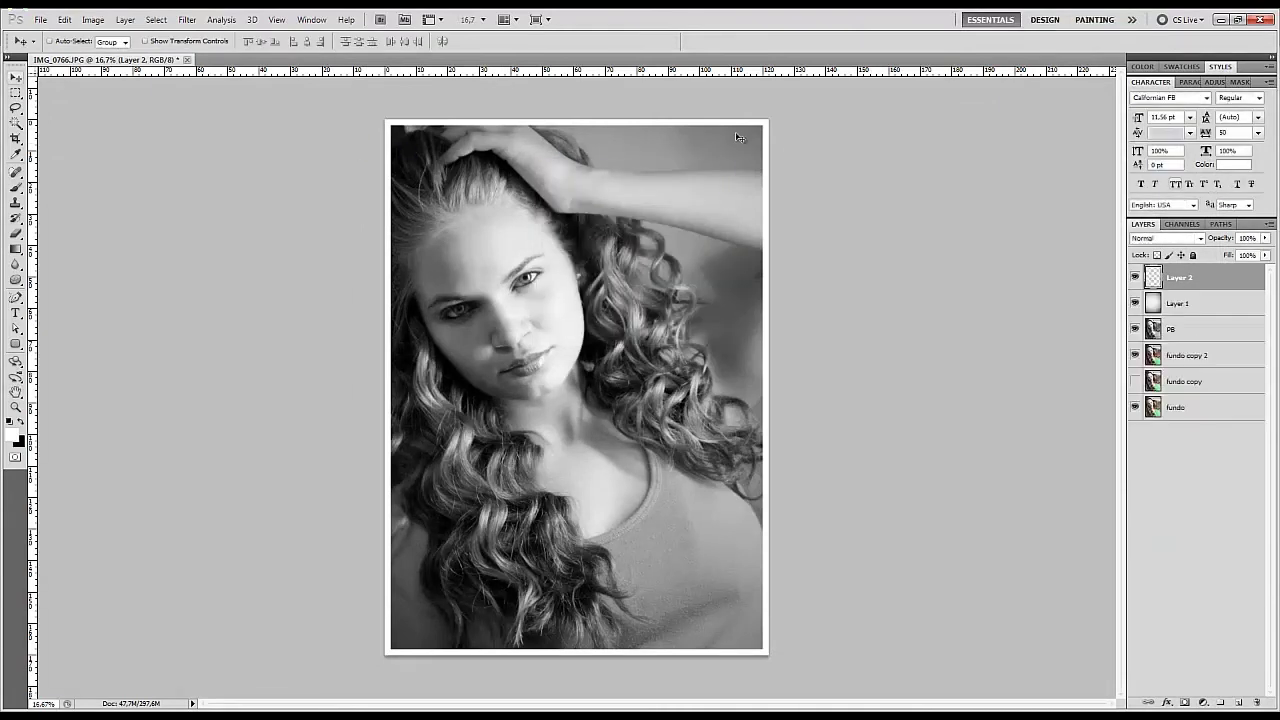
click(1259, 19)
click(642, 279)
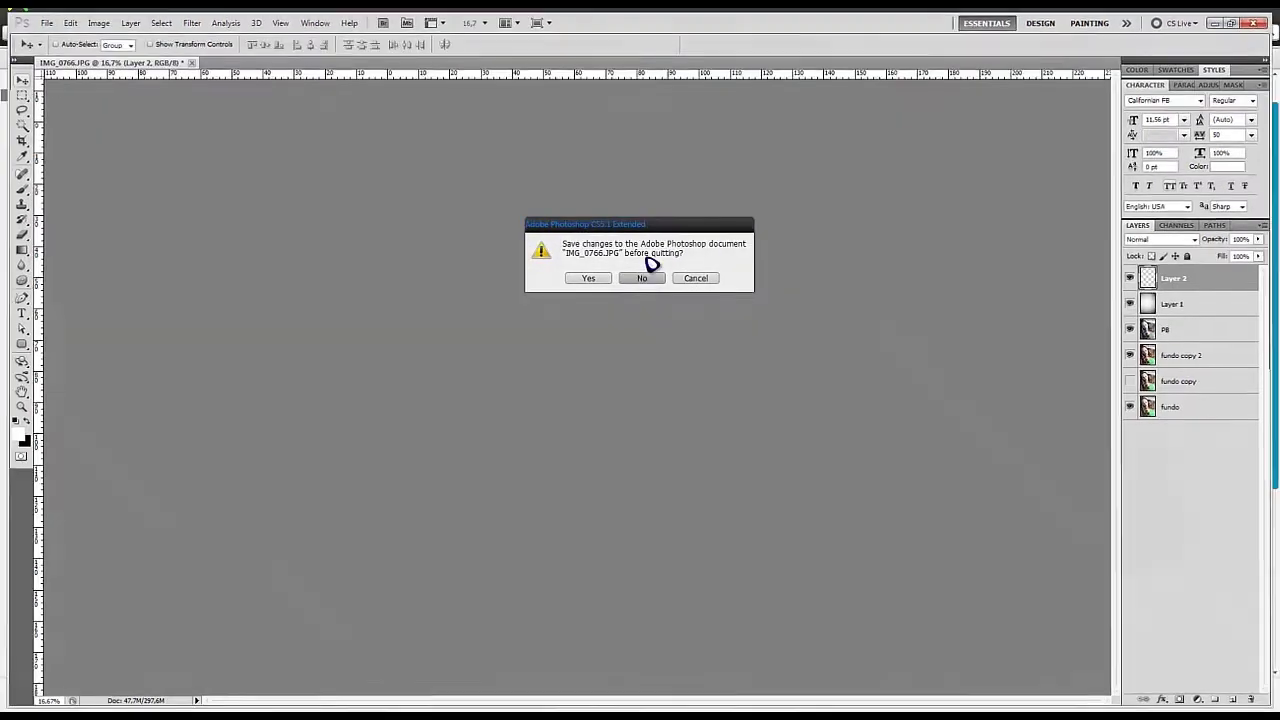
Open Lidi 2.jpg and Lidi 1.jpg in photo viewers placed side by side for comparison.
scroll(645, 343, down, 3)
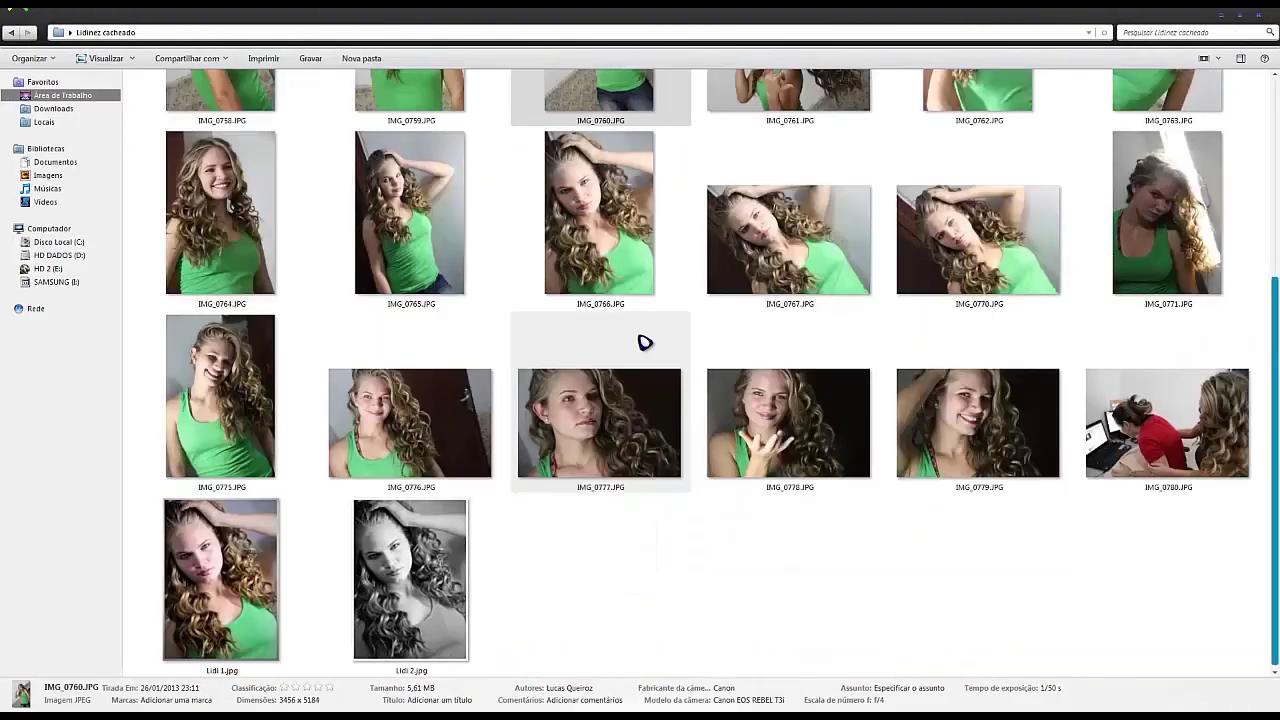
click(433, 557)
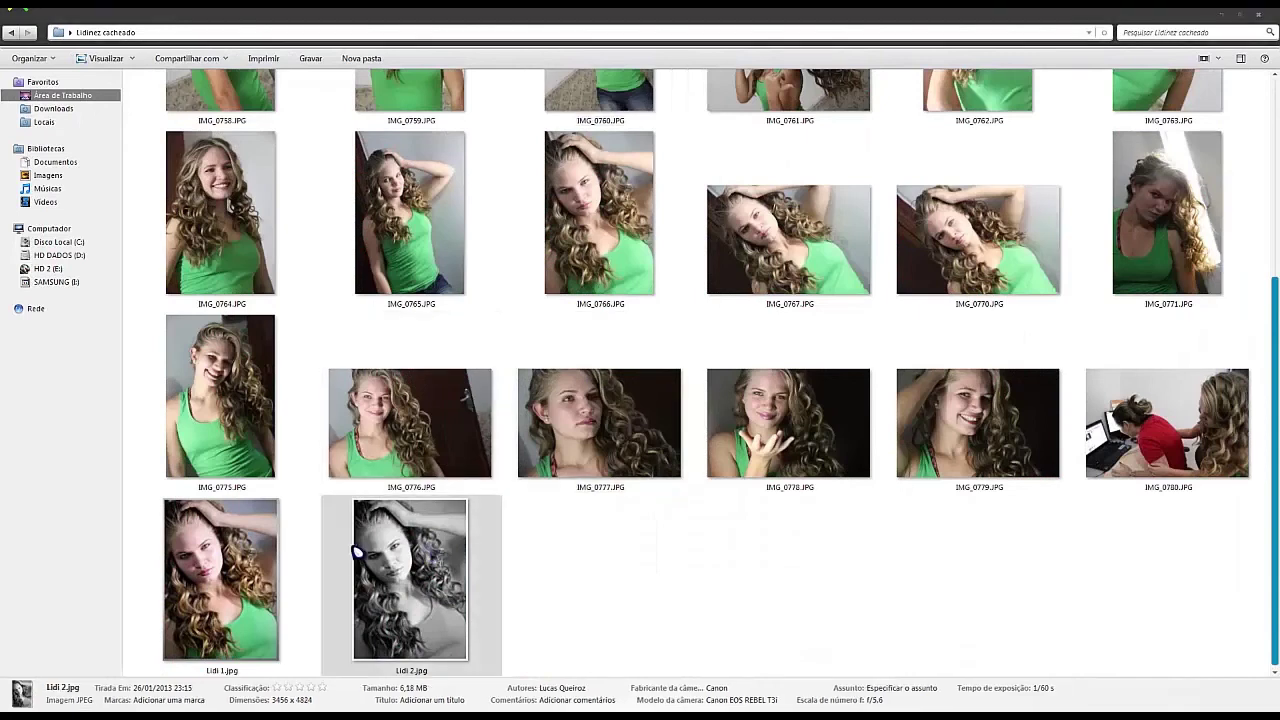
key(Return)
key(super+Left)
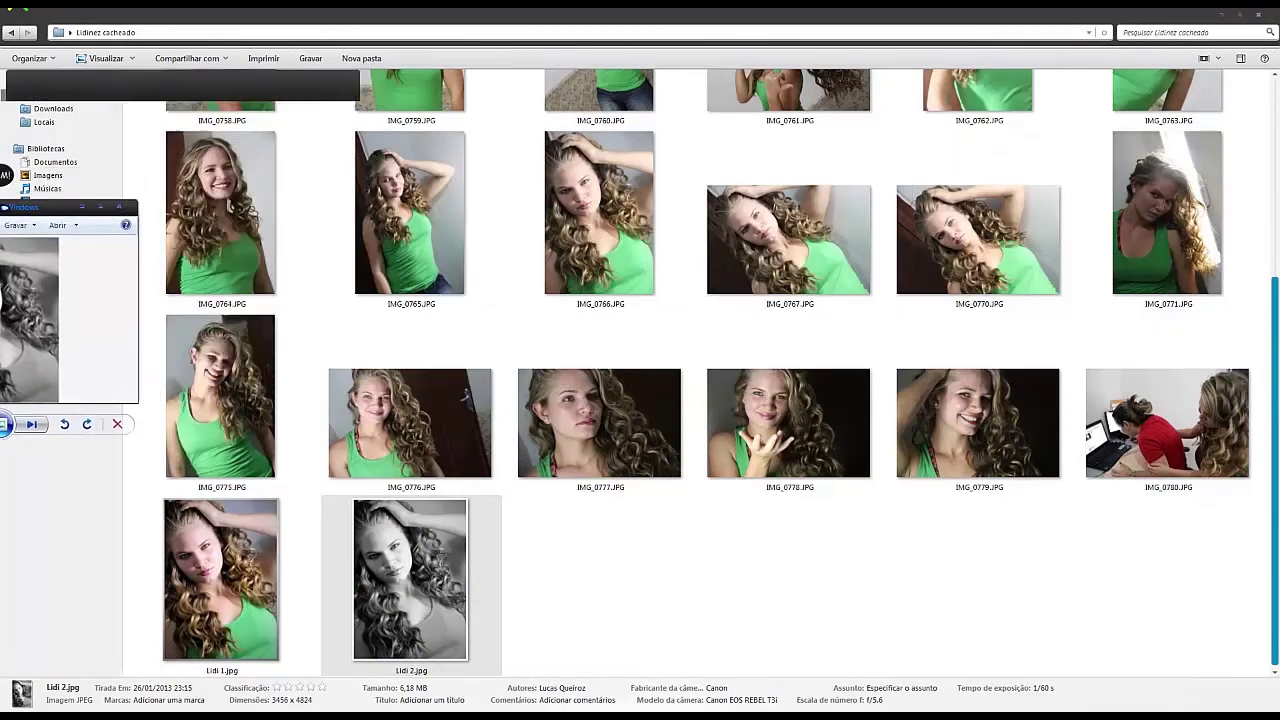
key(alt+F4)
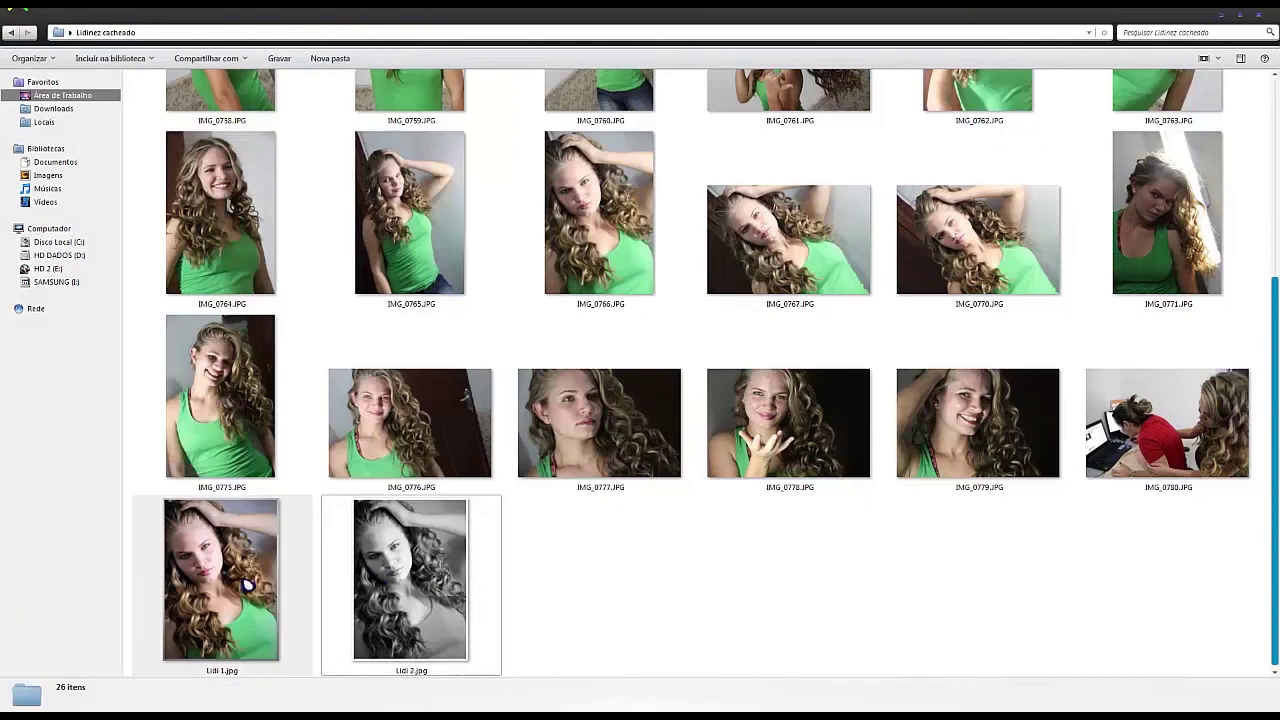
click(249, 586)
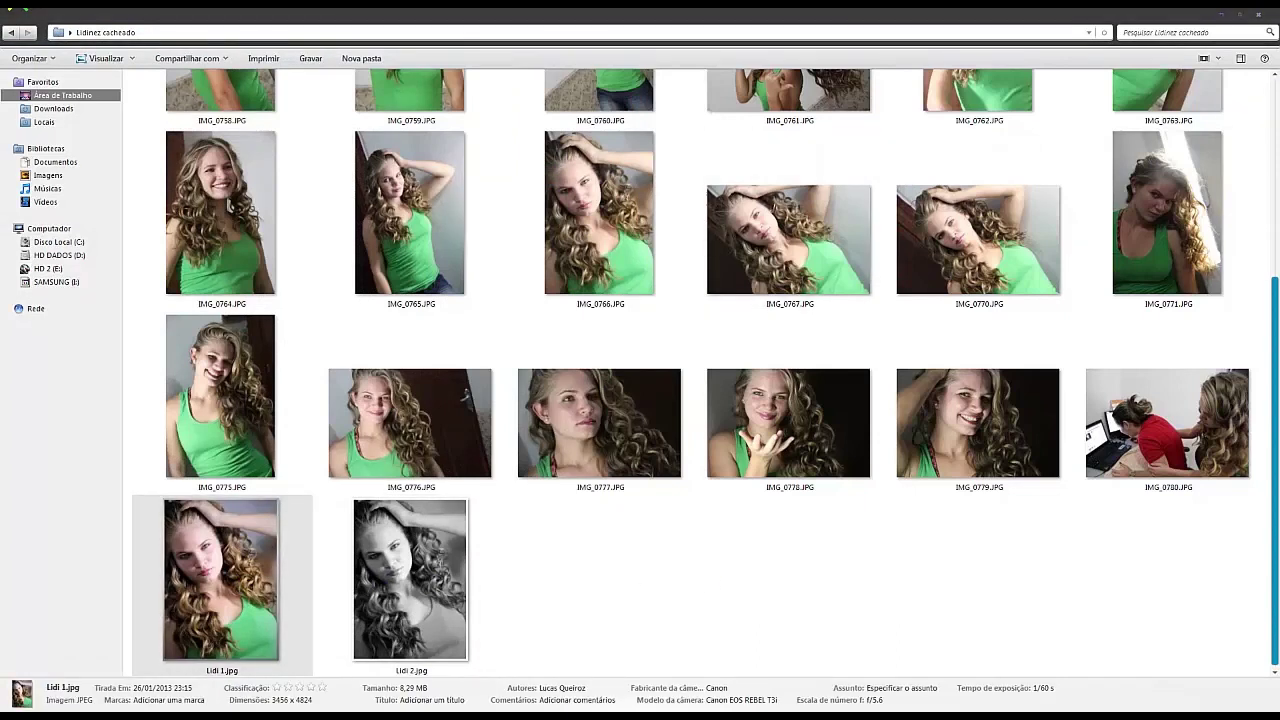
key(Return)
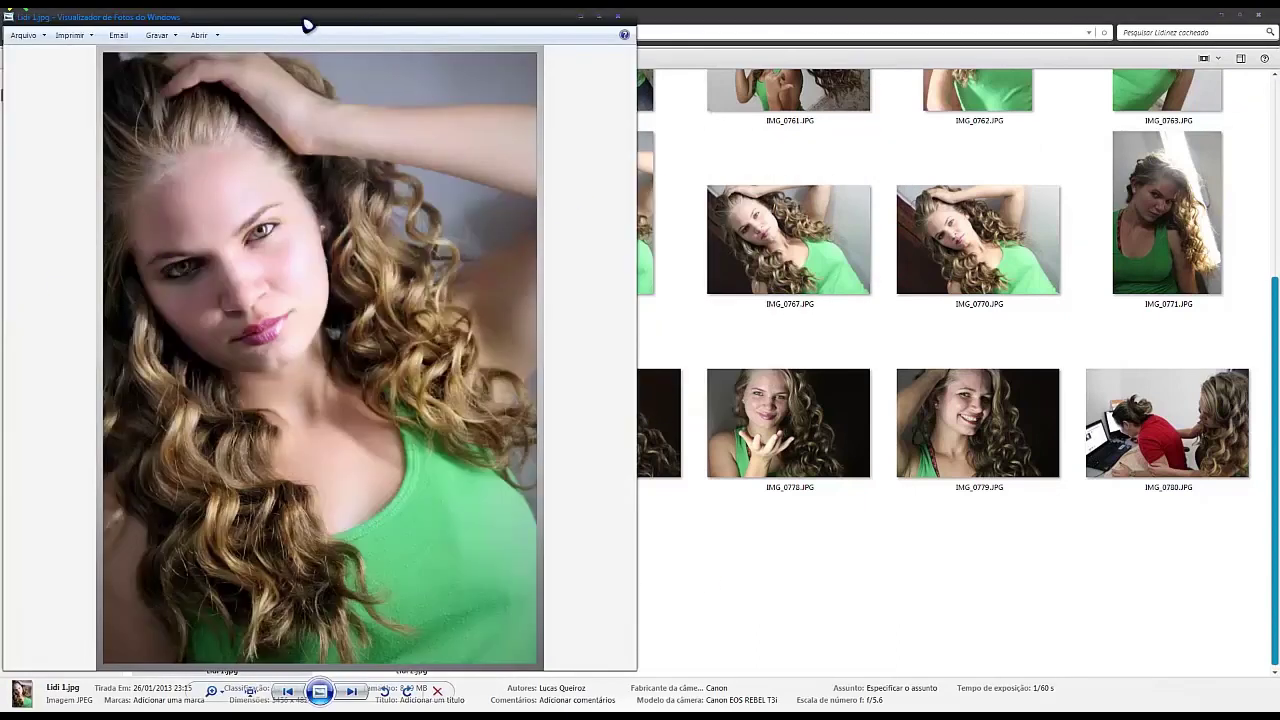
click(210, 78)
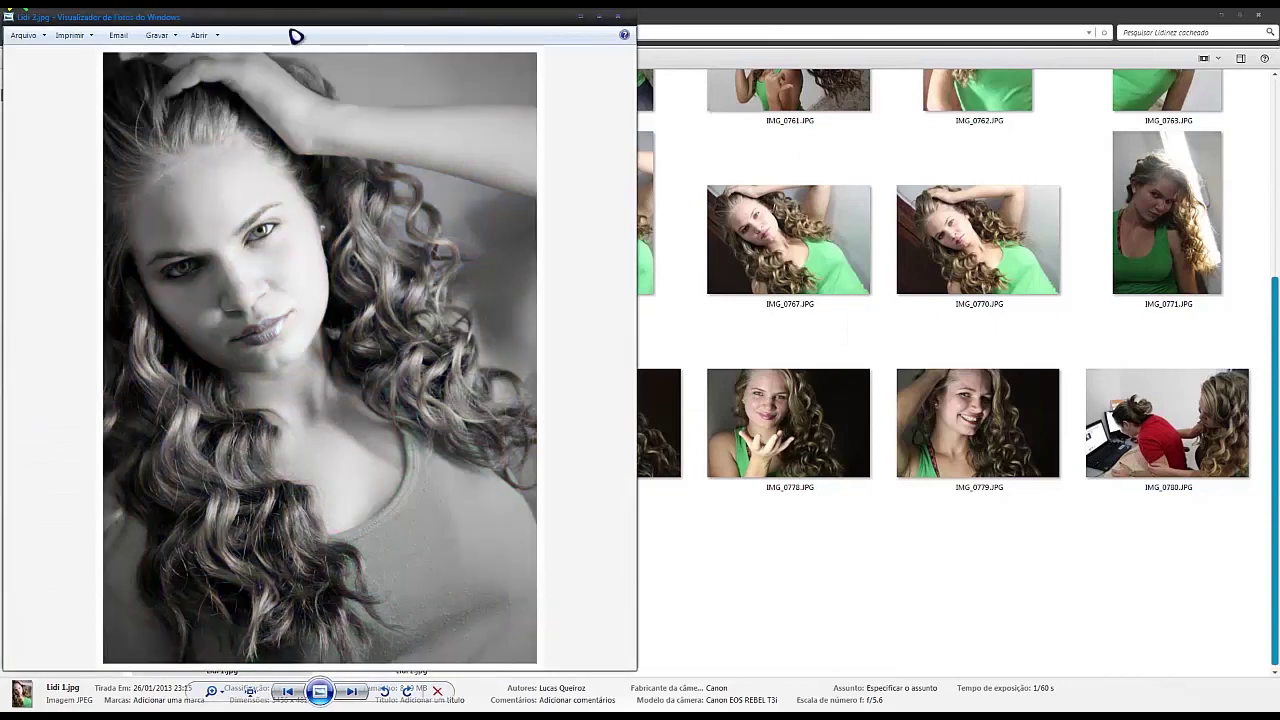
drag(360, 24, 958, 10)
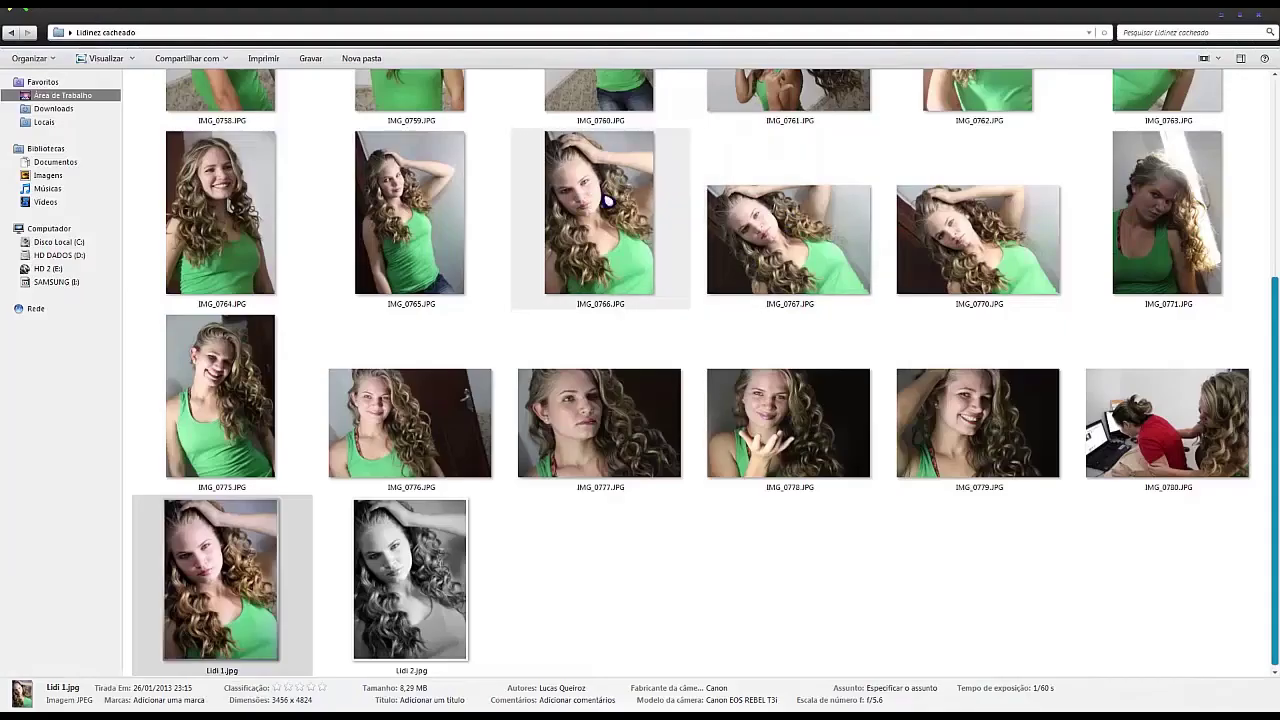
Compare the retouched Lidi 1 against the original IMG_0766.JPG, then close the viewer.
click(607, 201)
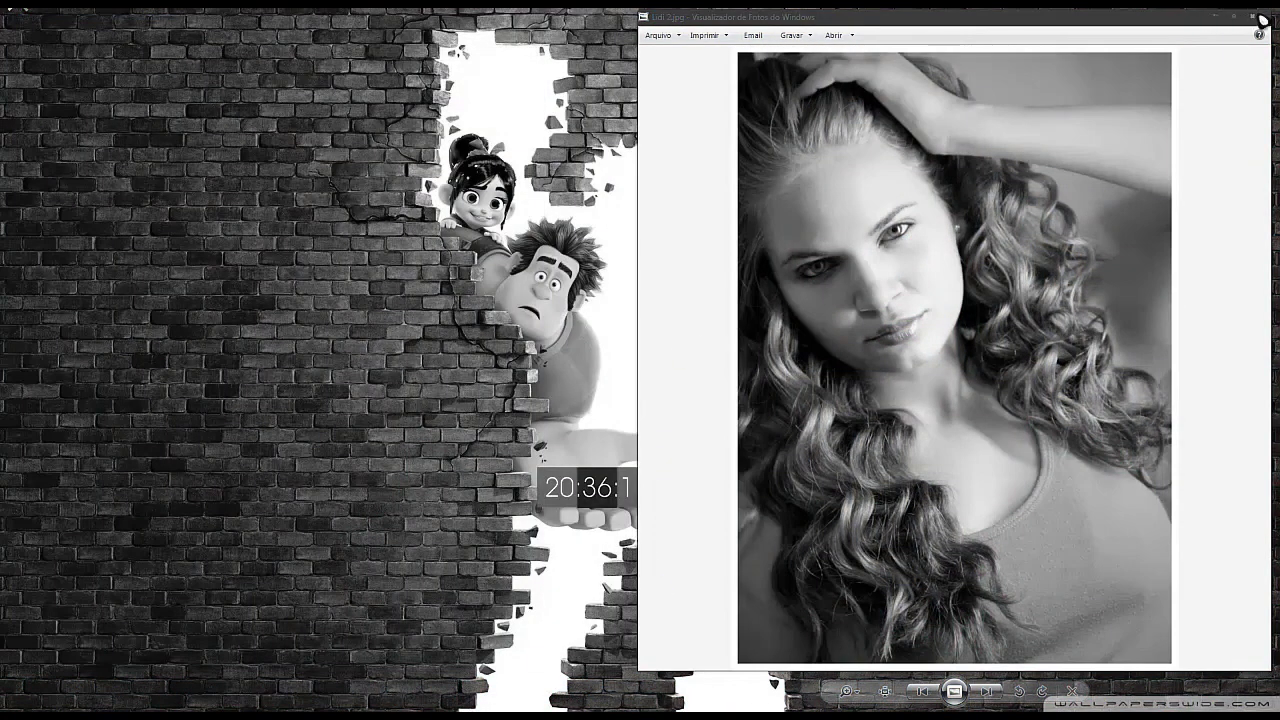
click(1262, 18)
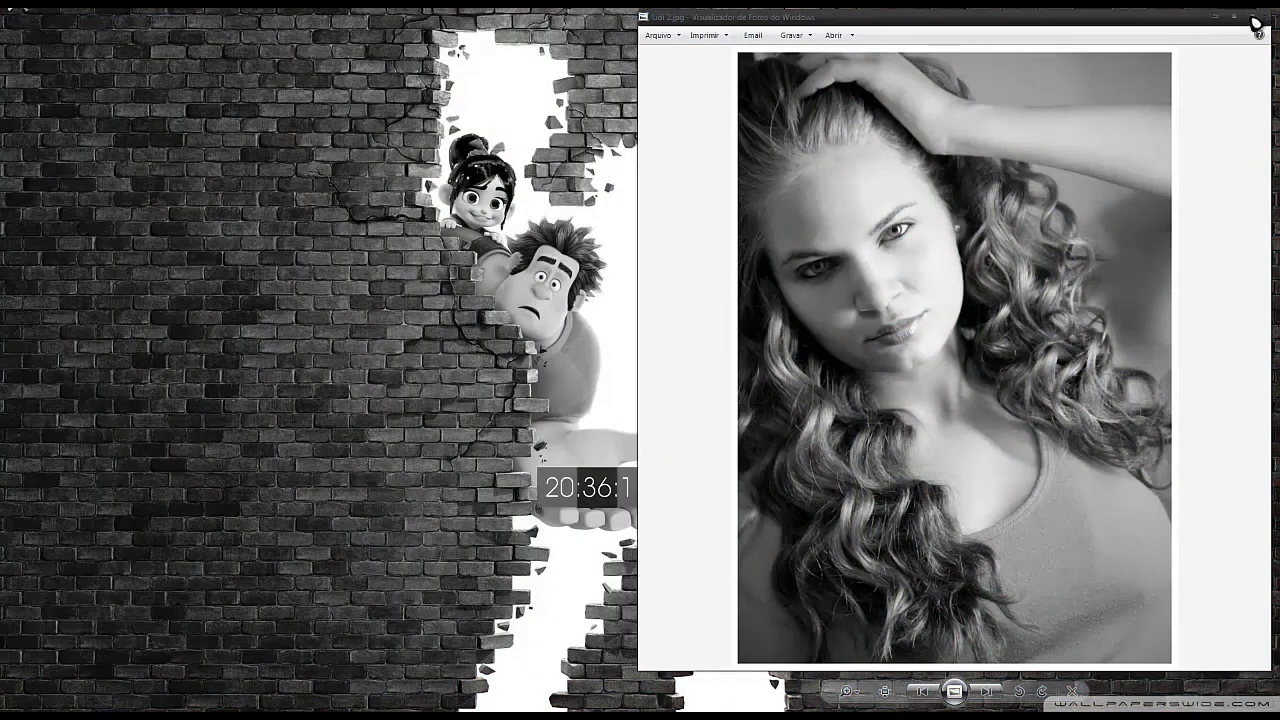